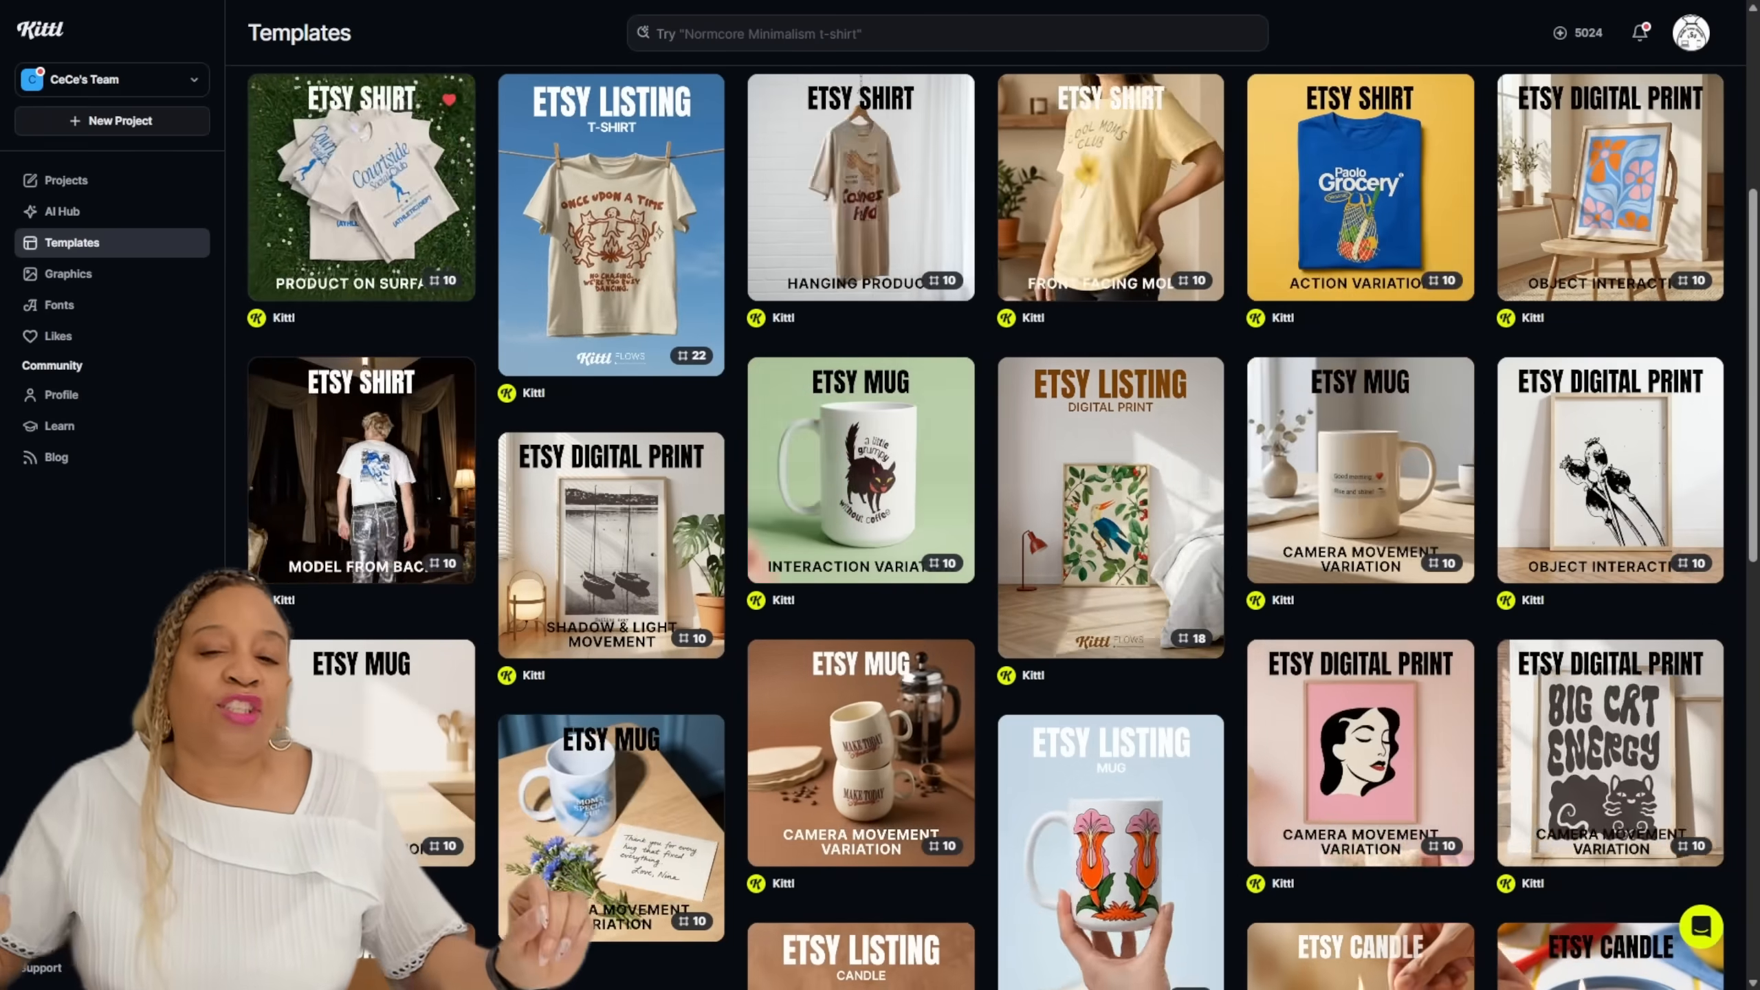
Step: Scroll through the Etsy Listing mockup templates for shirts, mugs, prints and hats
scroll(984, 526, down, 15)
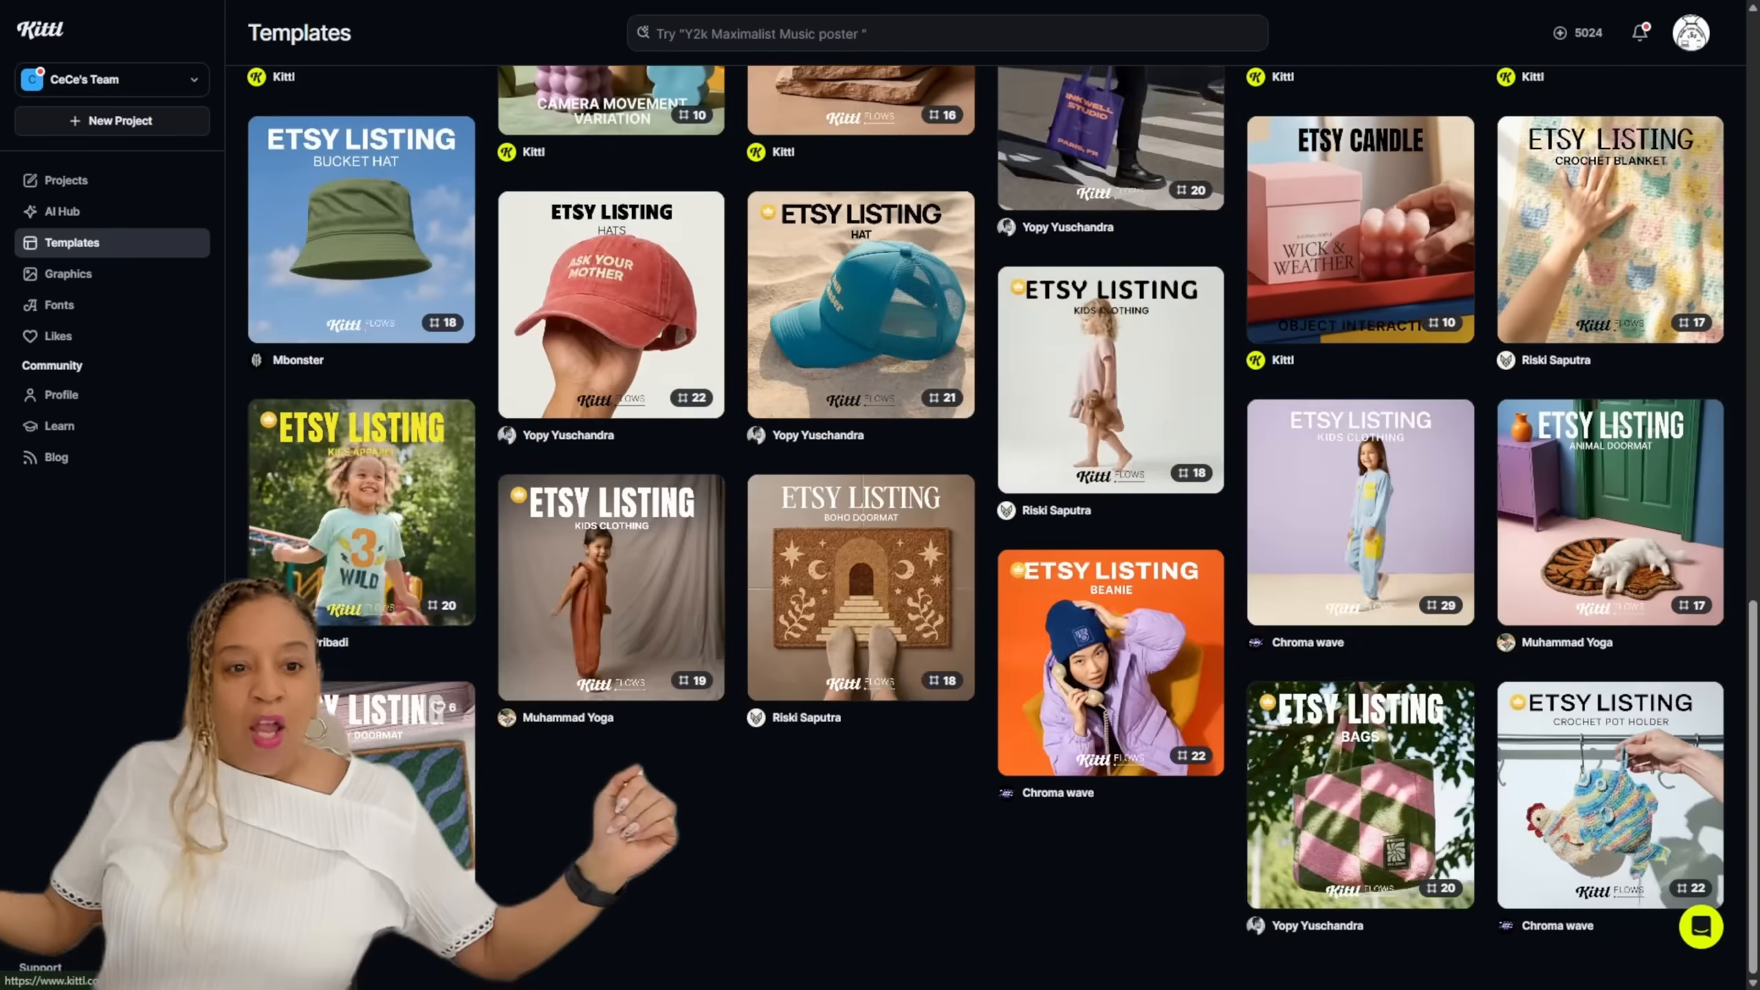
scroll(984, 527, up, 2)
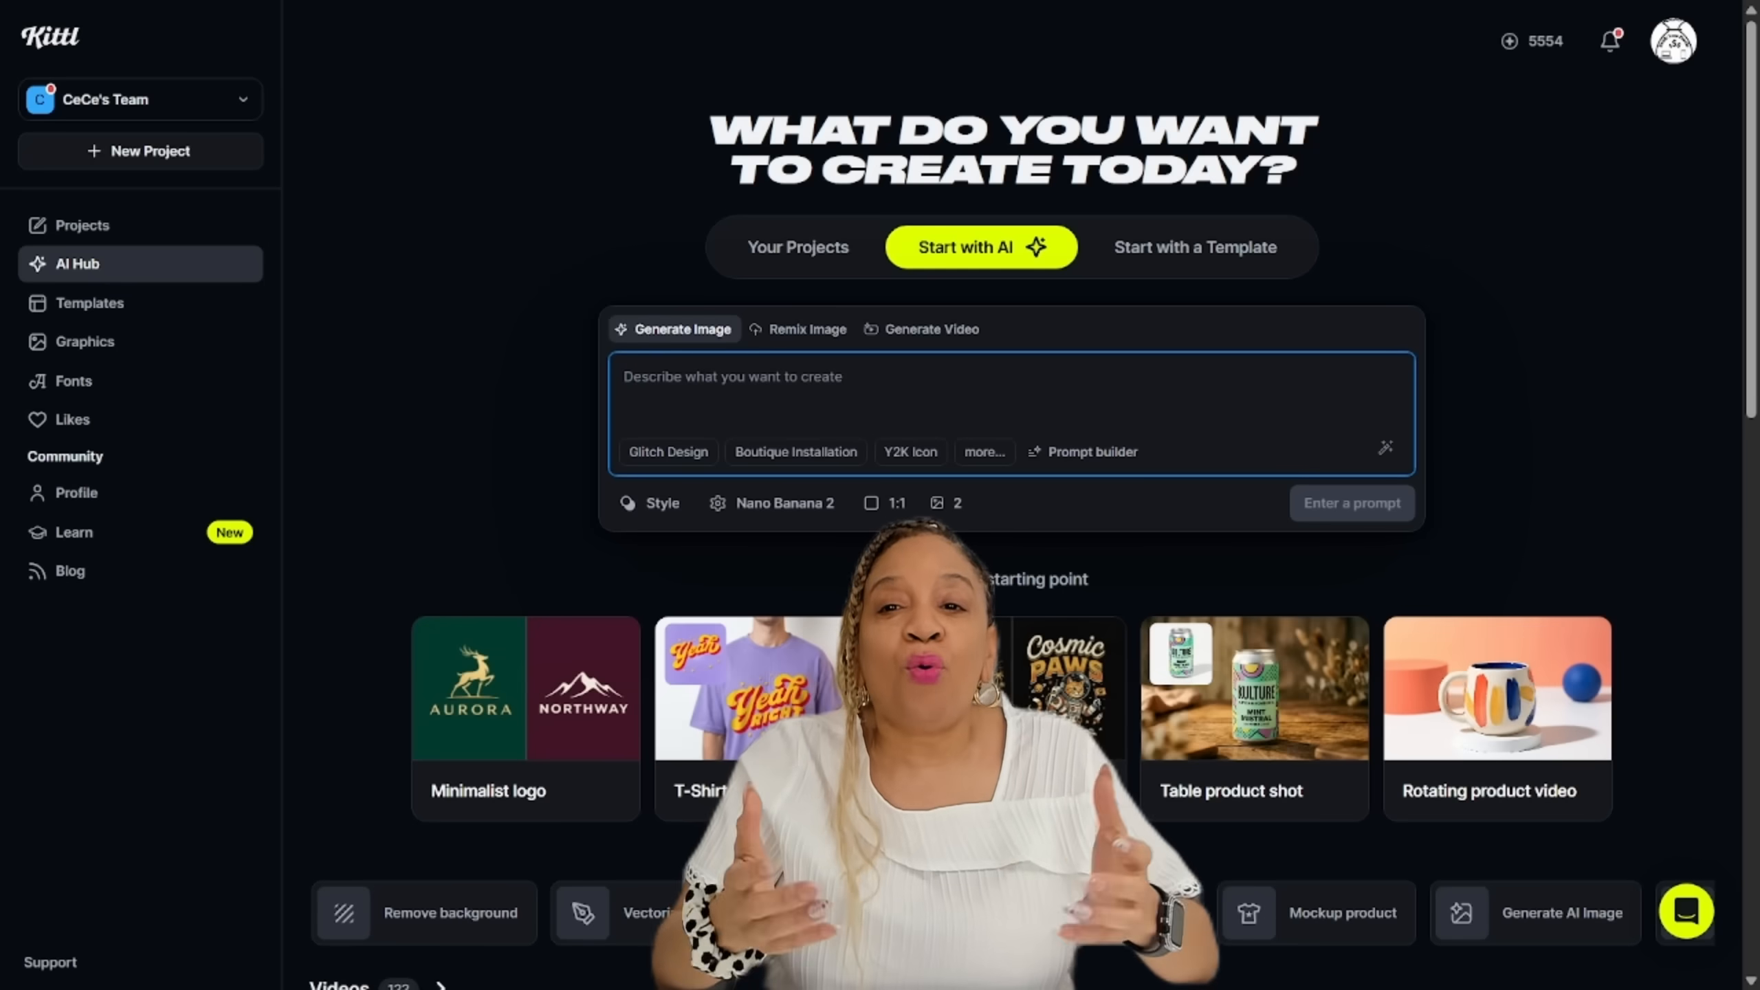
scroll(1649, 485, down, 15)
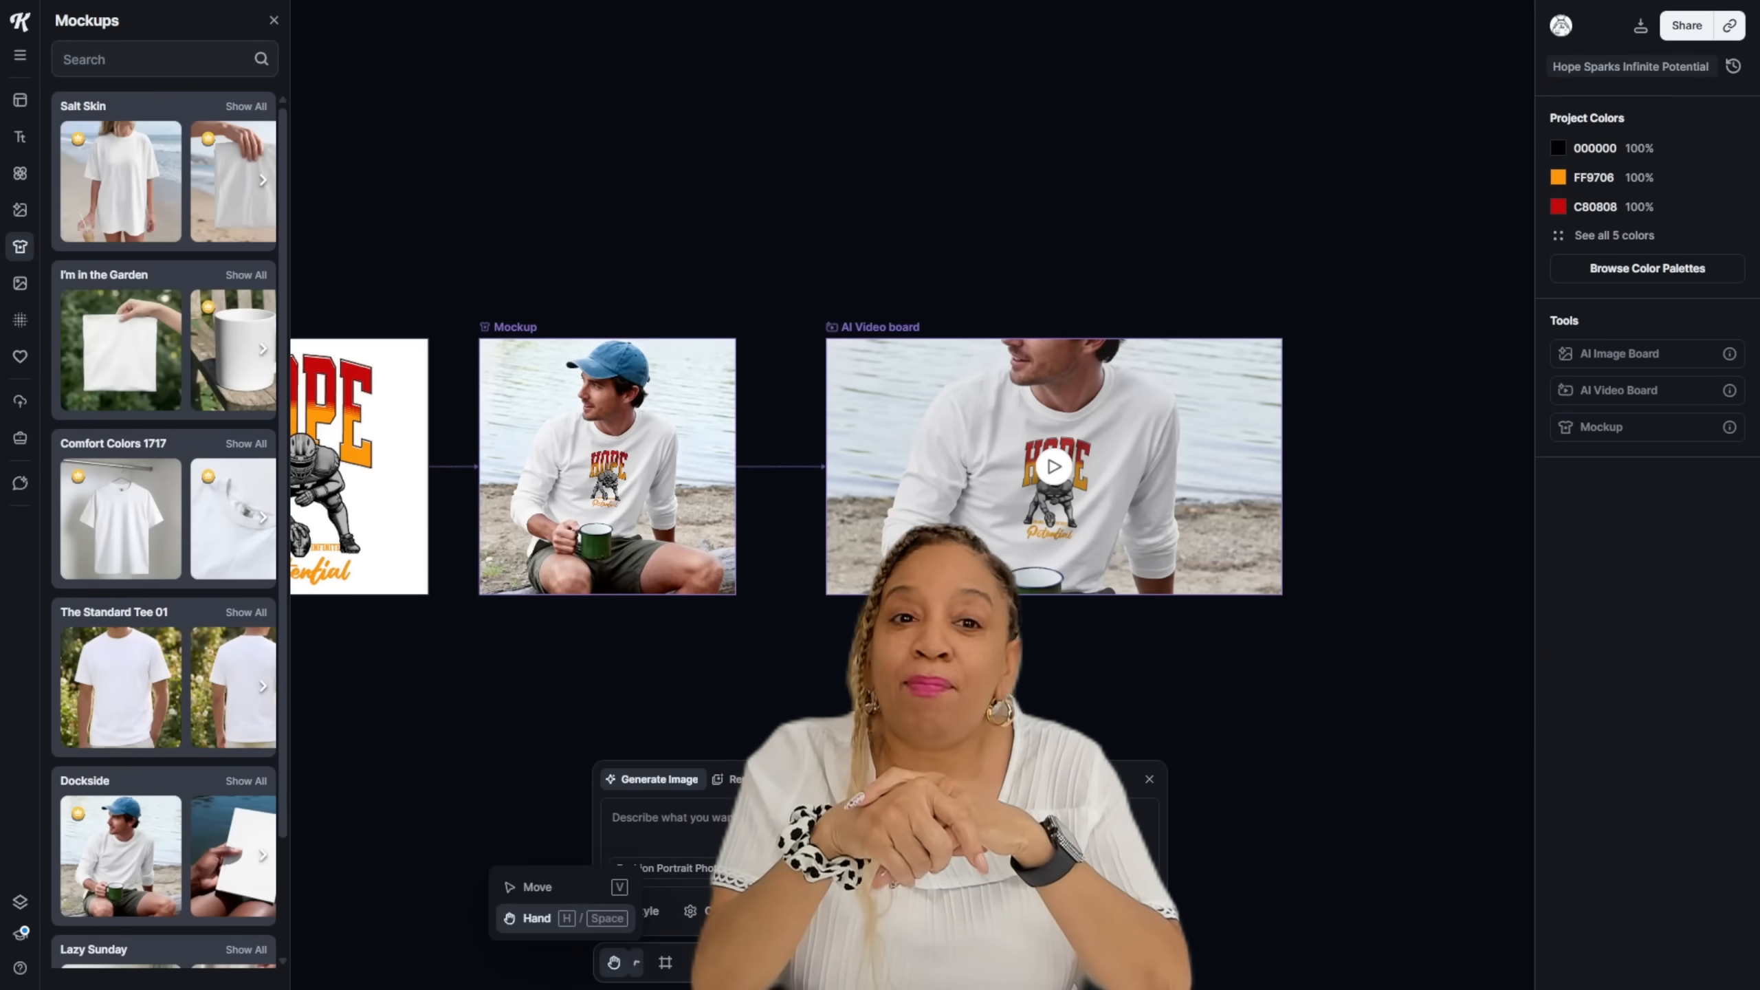
click(556, 887)
click(1054, 467)
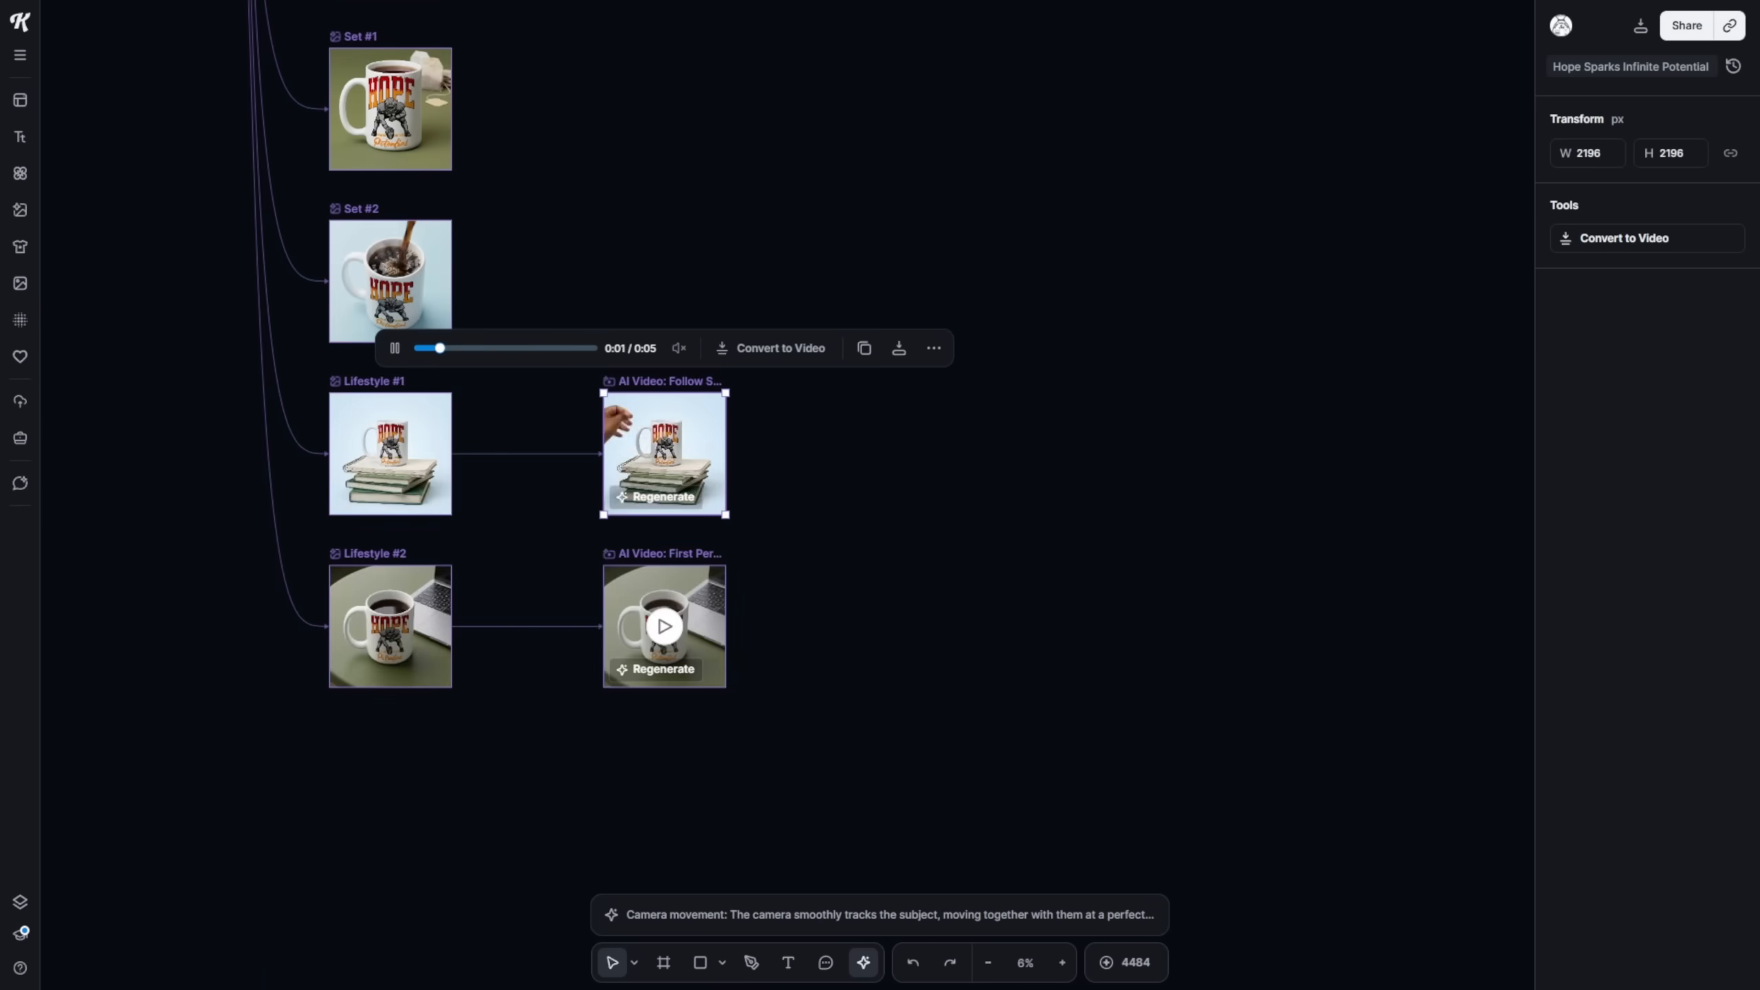
click(664, 627)
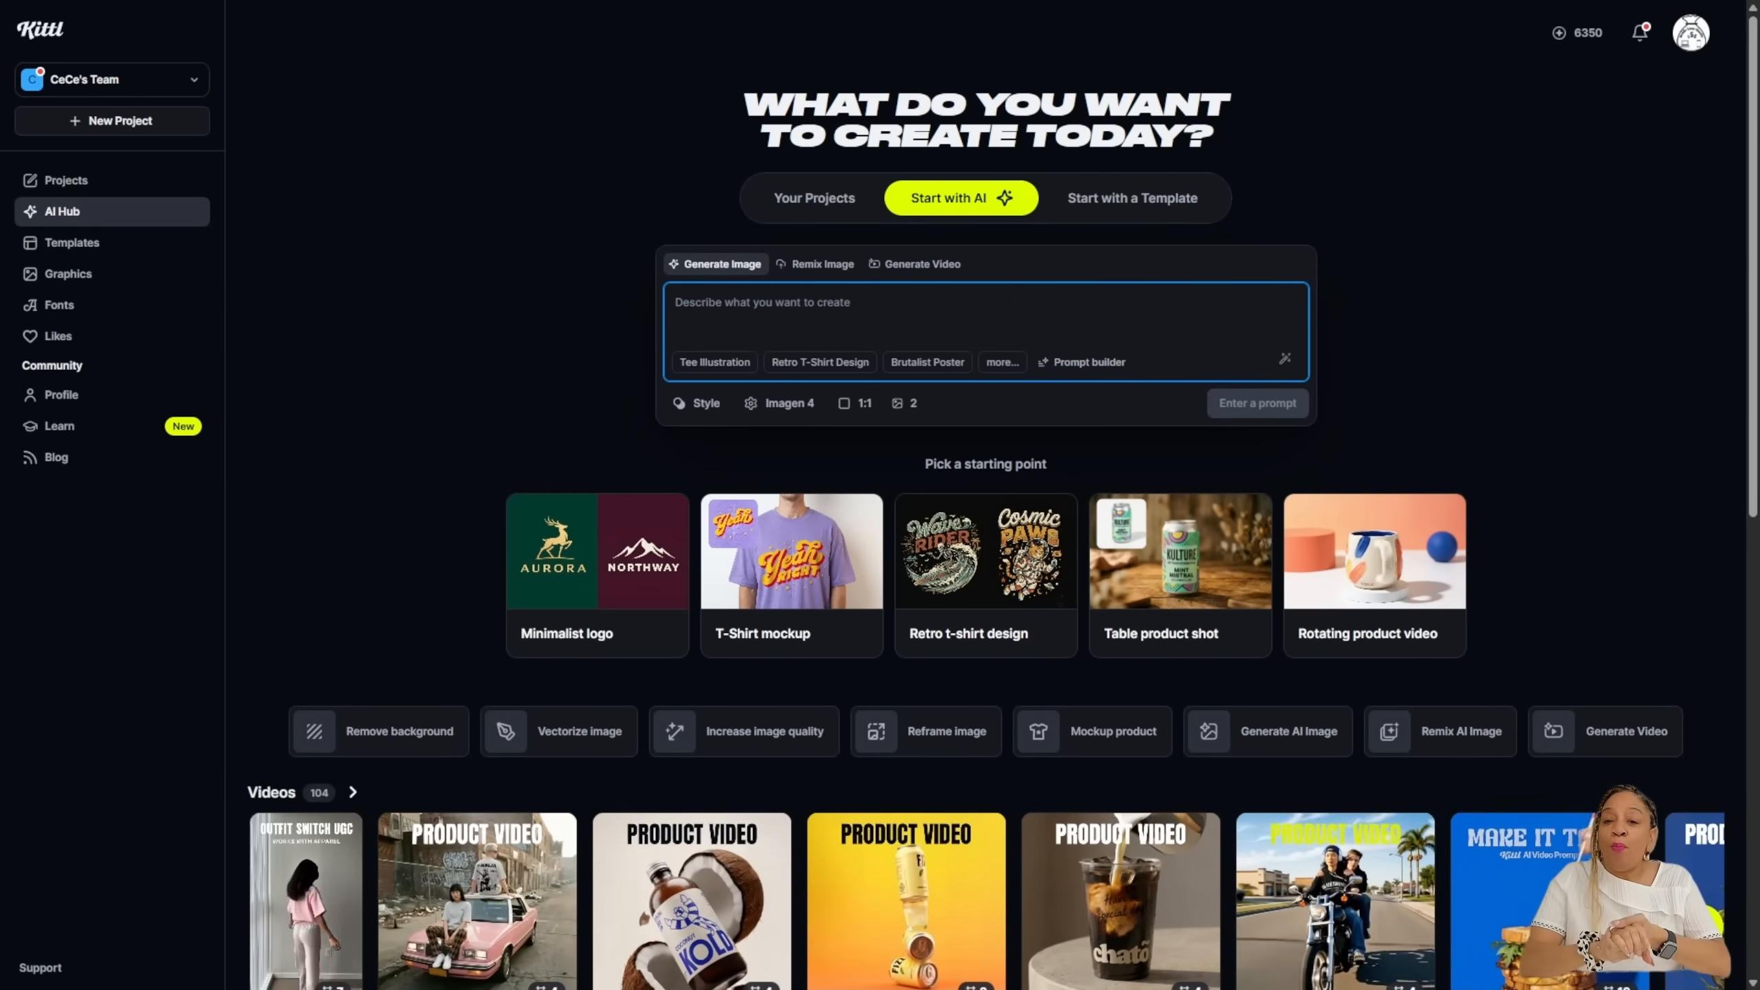
Step: Open the Templates gallery and browse the available templates
click(77, 243)
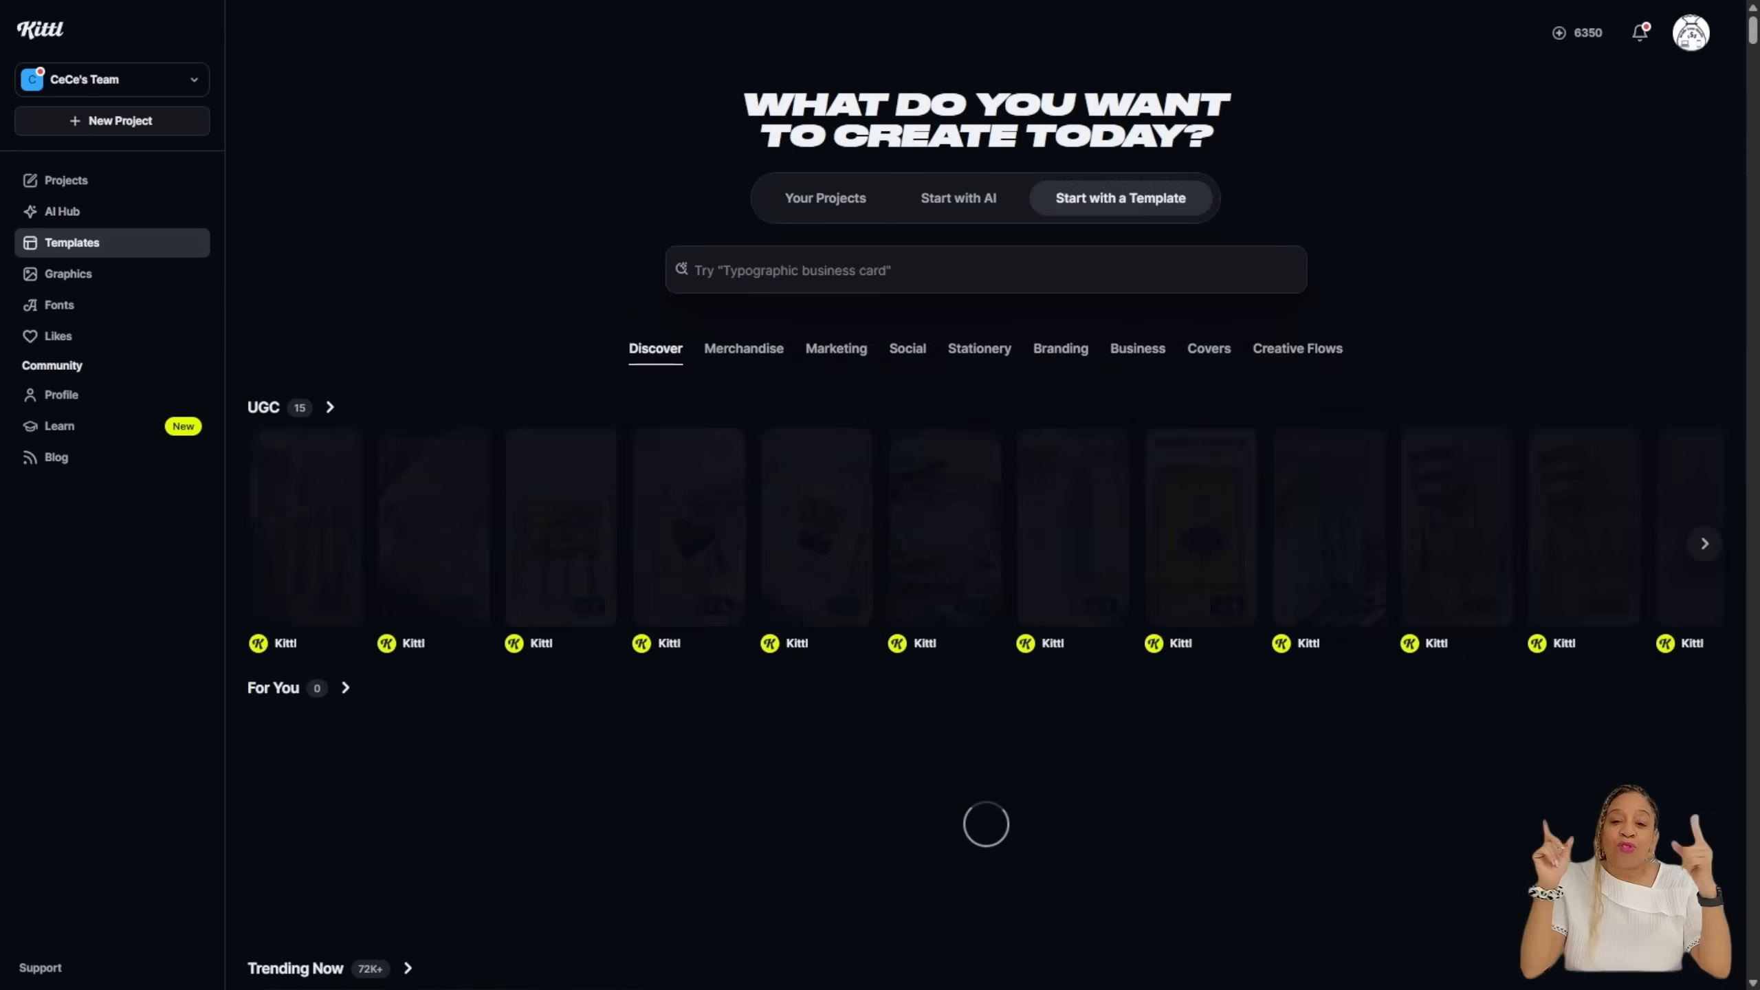
scroll(986, 526, down, 4)
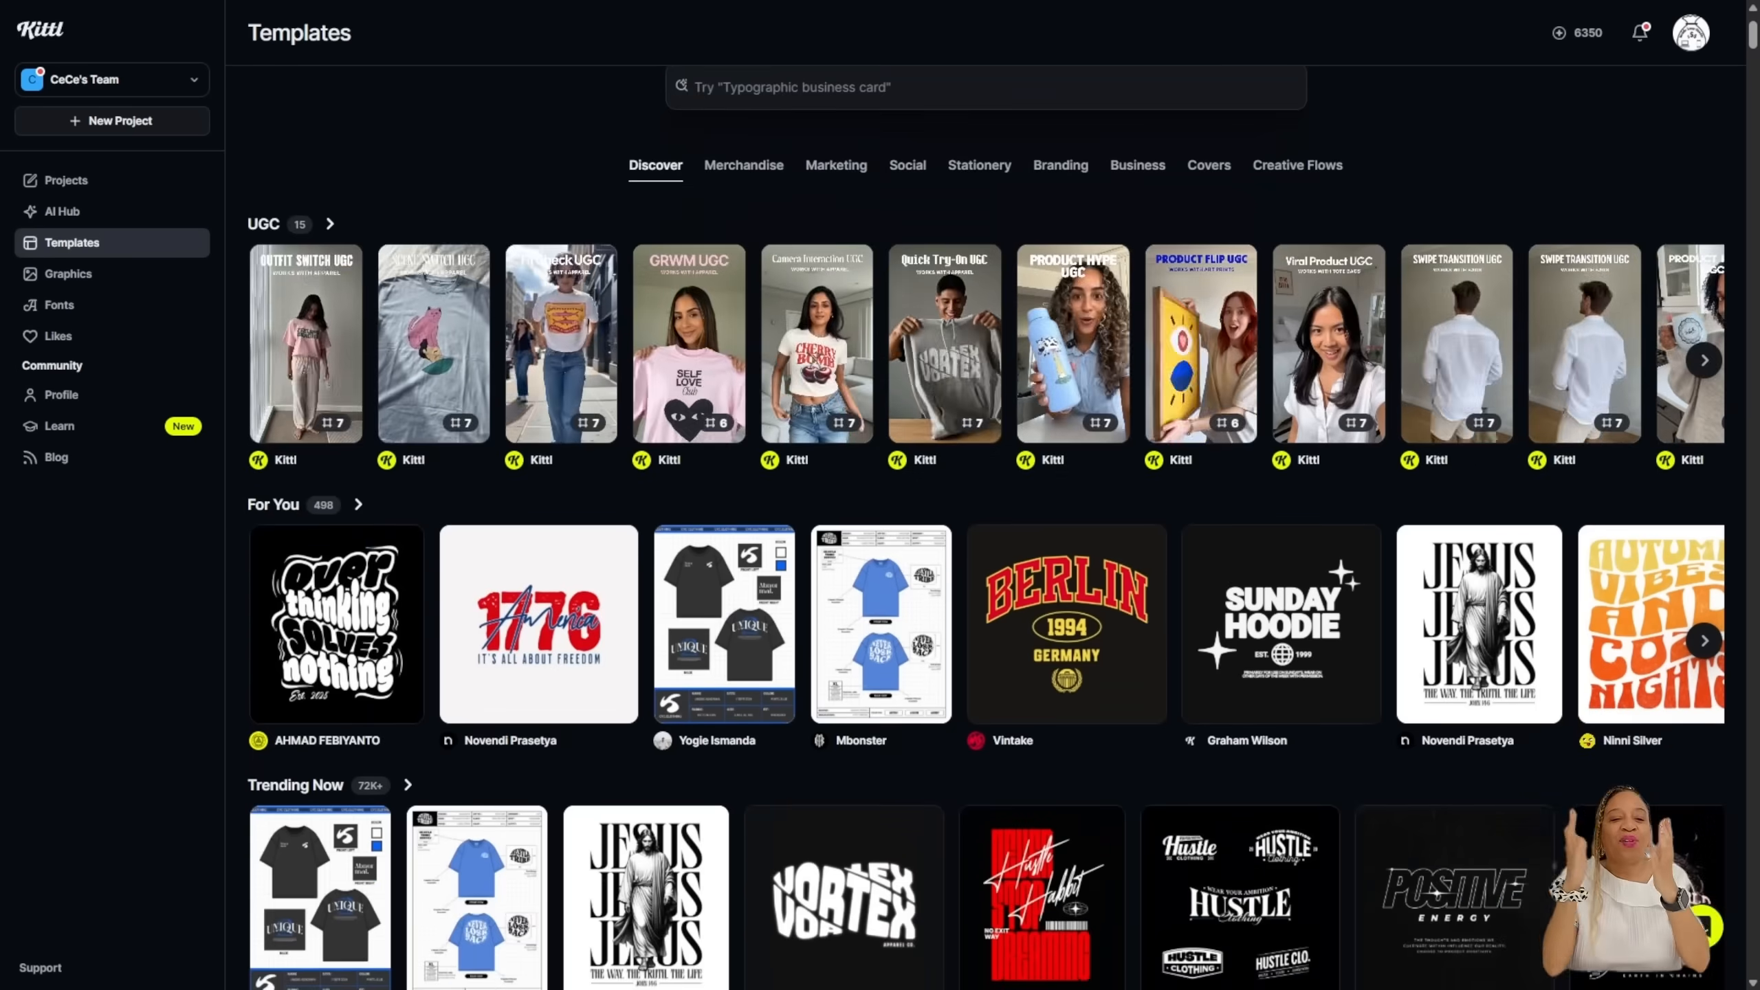
scroll(986, 527, down, 8)
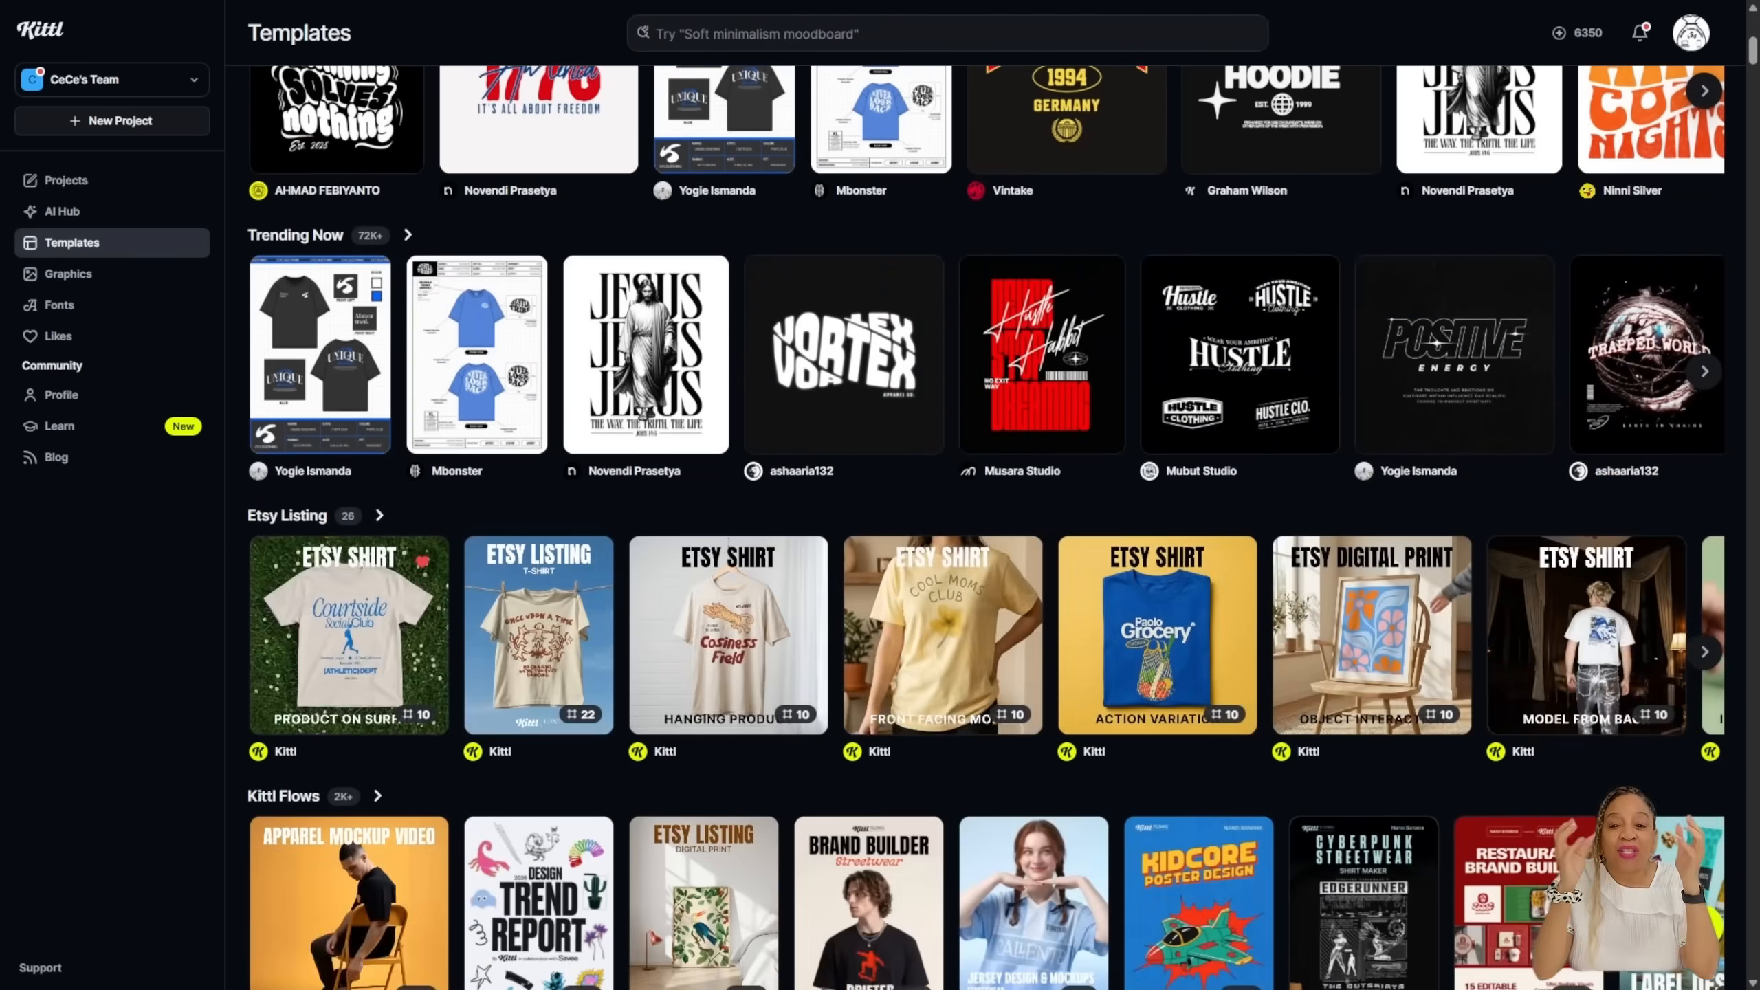
scroll(987, 527, down, 1)
scroll(987, 526, down, 3)
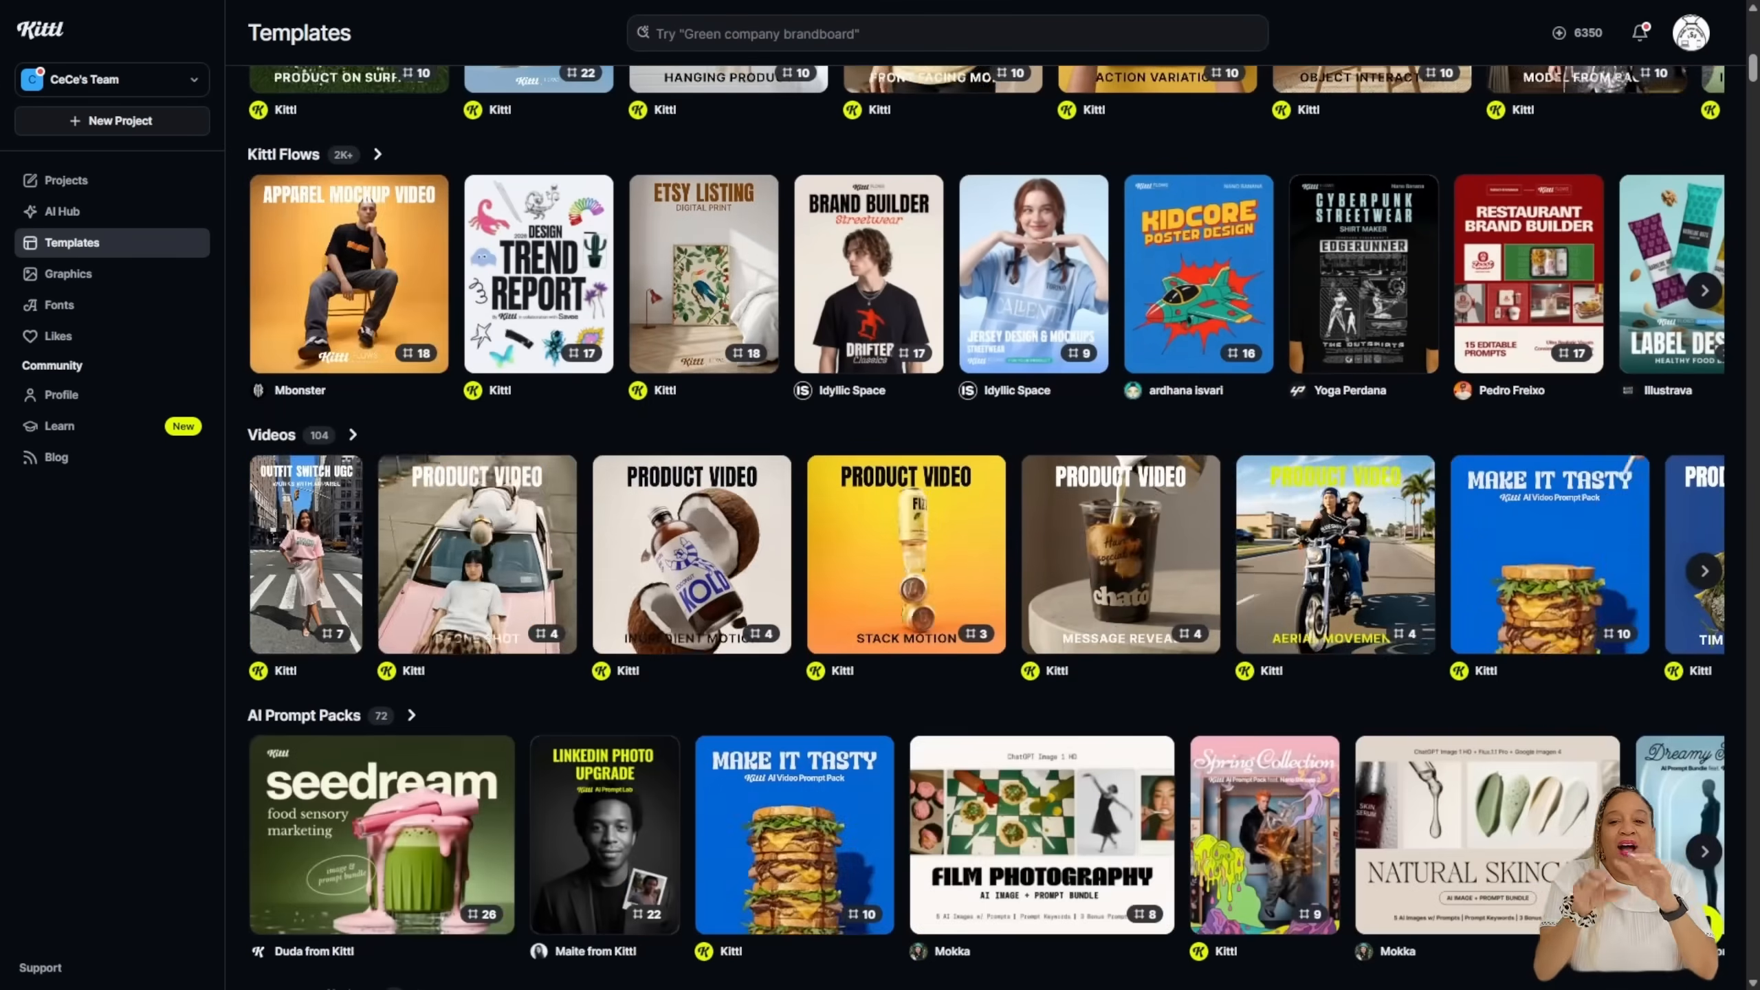
scroll(987, 526, up, 6)
scroll(987, 527, up, 12)
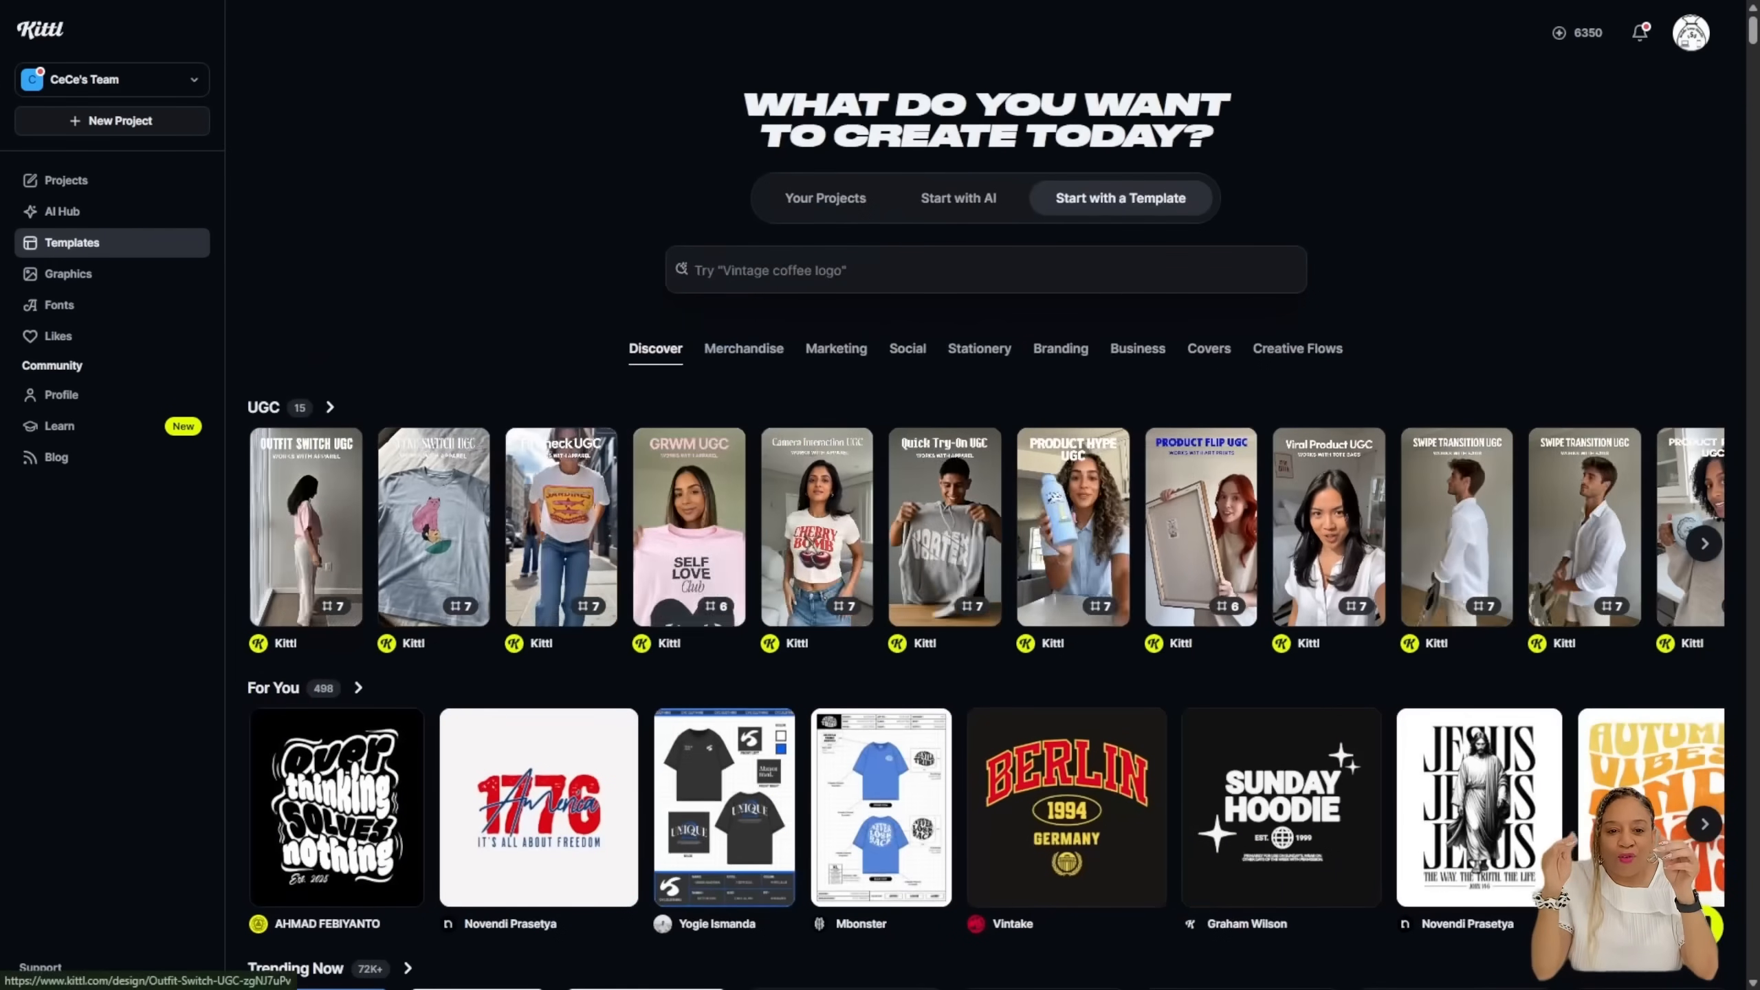
Step: Search templates for 'vegas' and start editing the Lucky Life template
click(985, 268)
text(vegas)
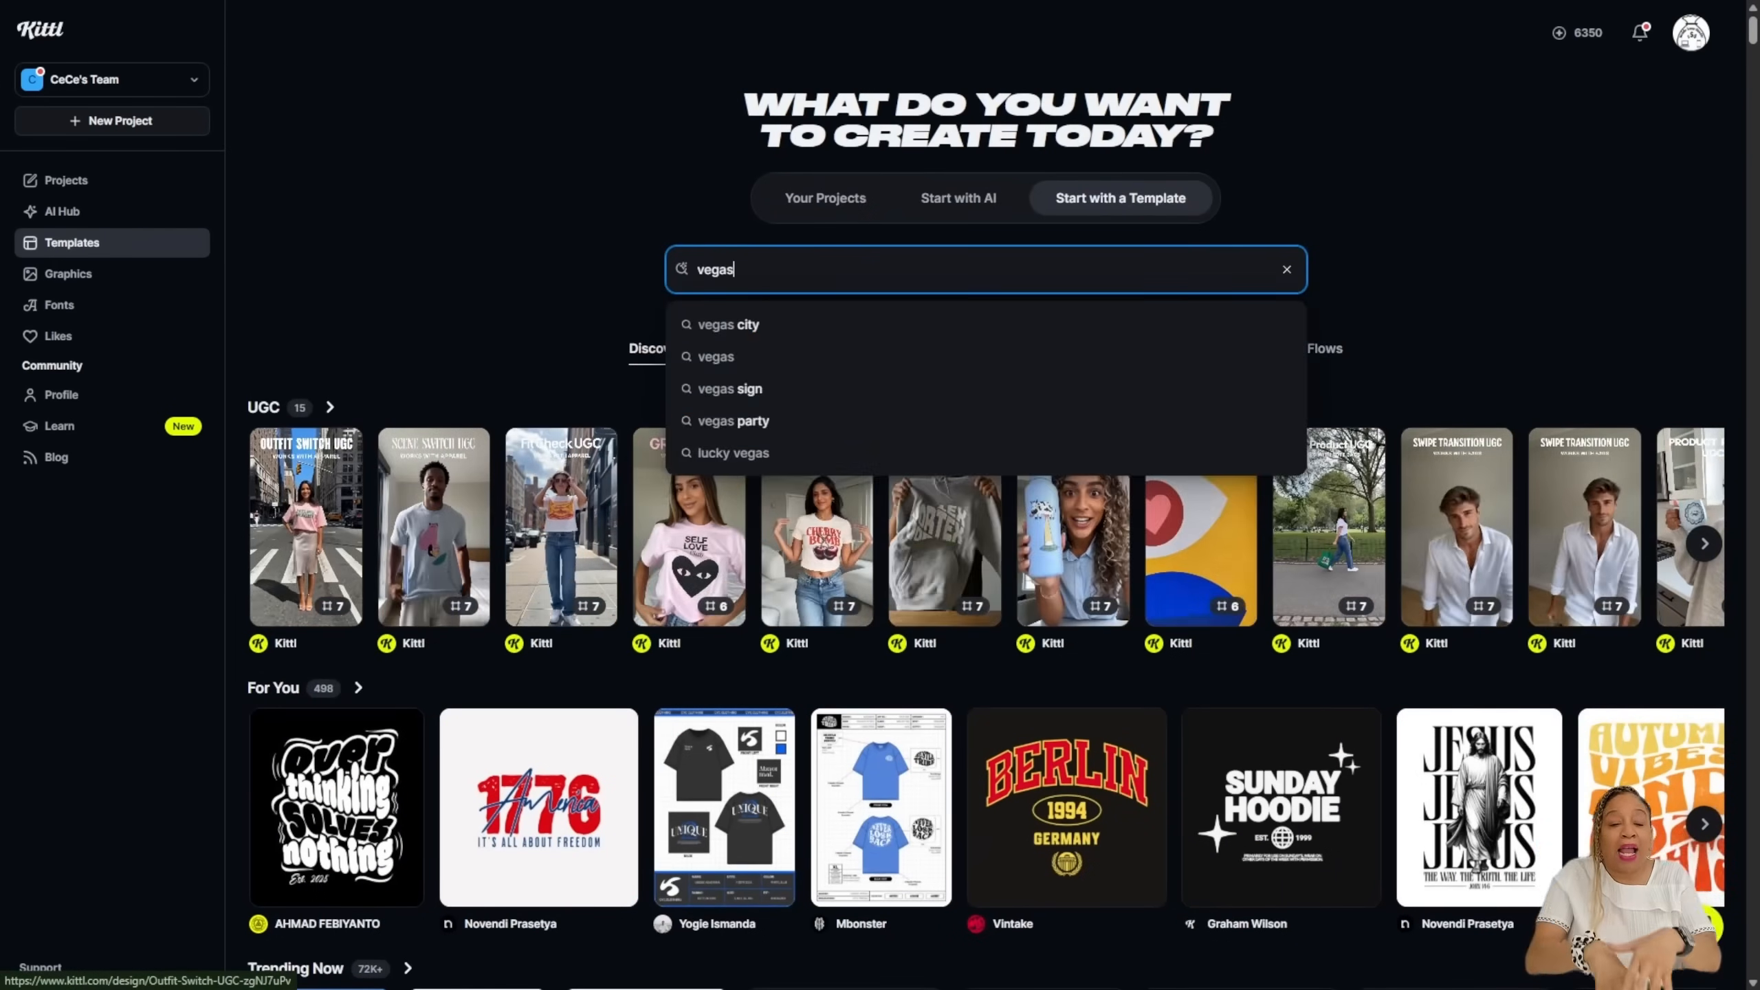
key(Return)
scroll(986, 527, down, 1)
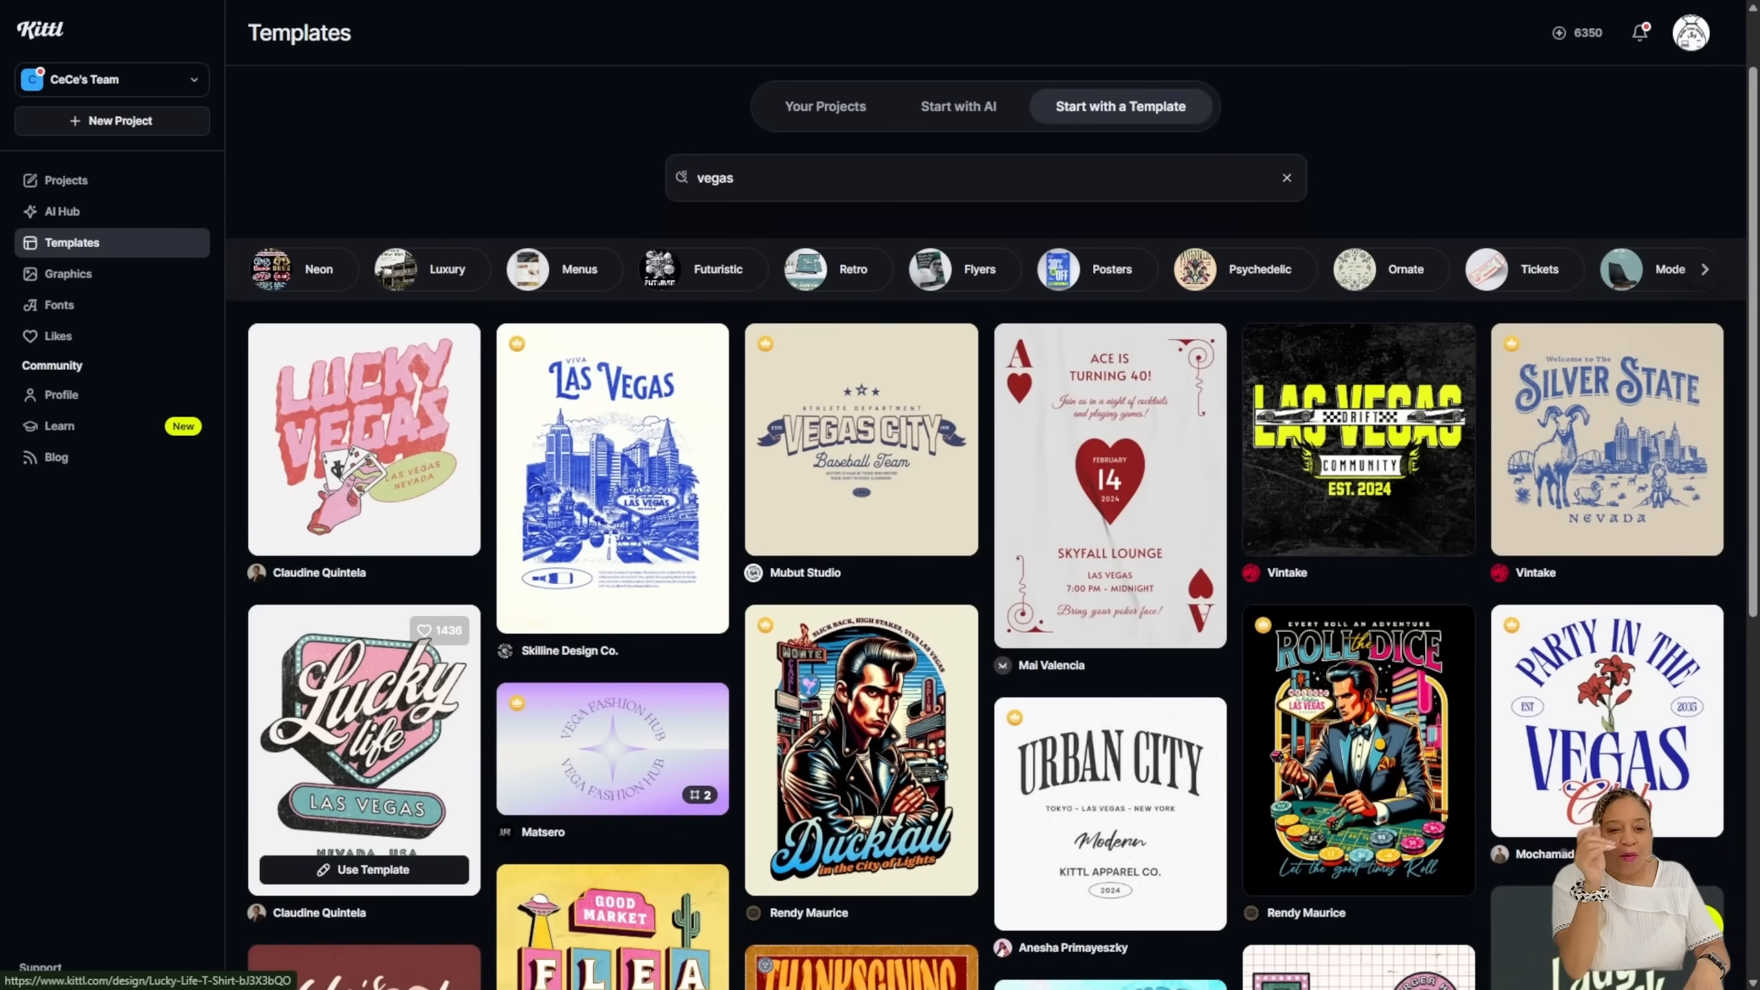
scroll(363, 666, down, 2)
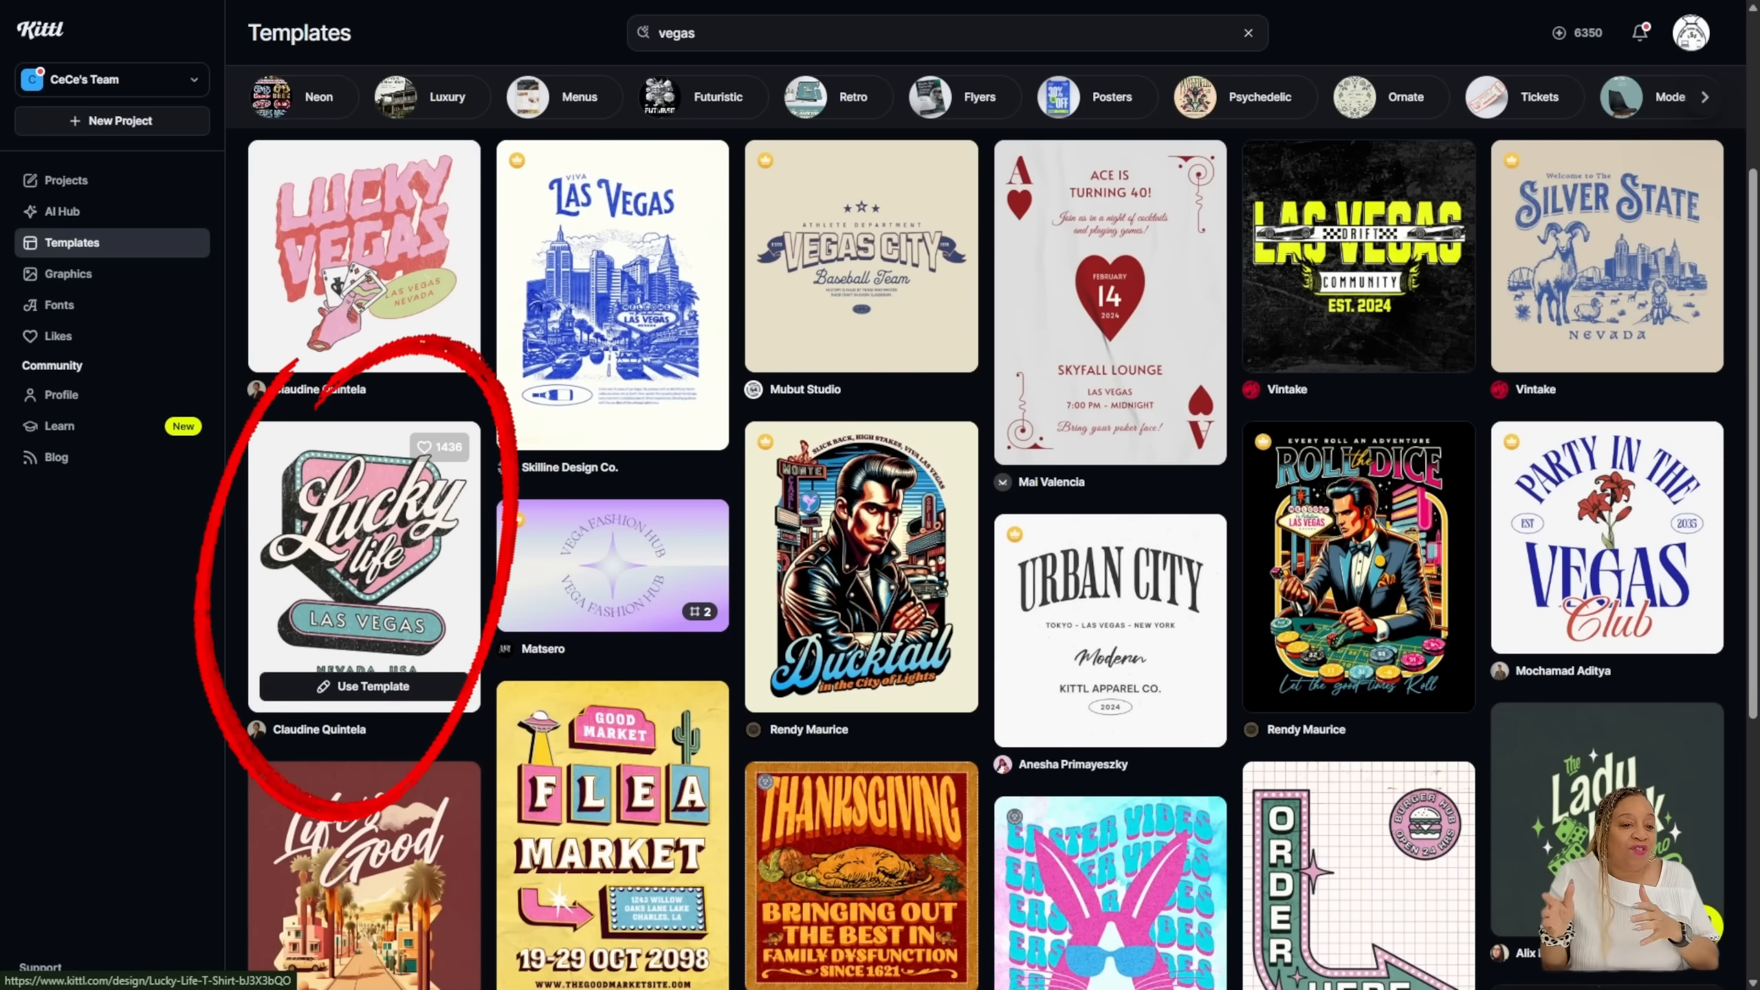
click(373, 685)
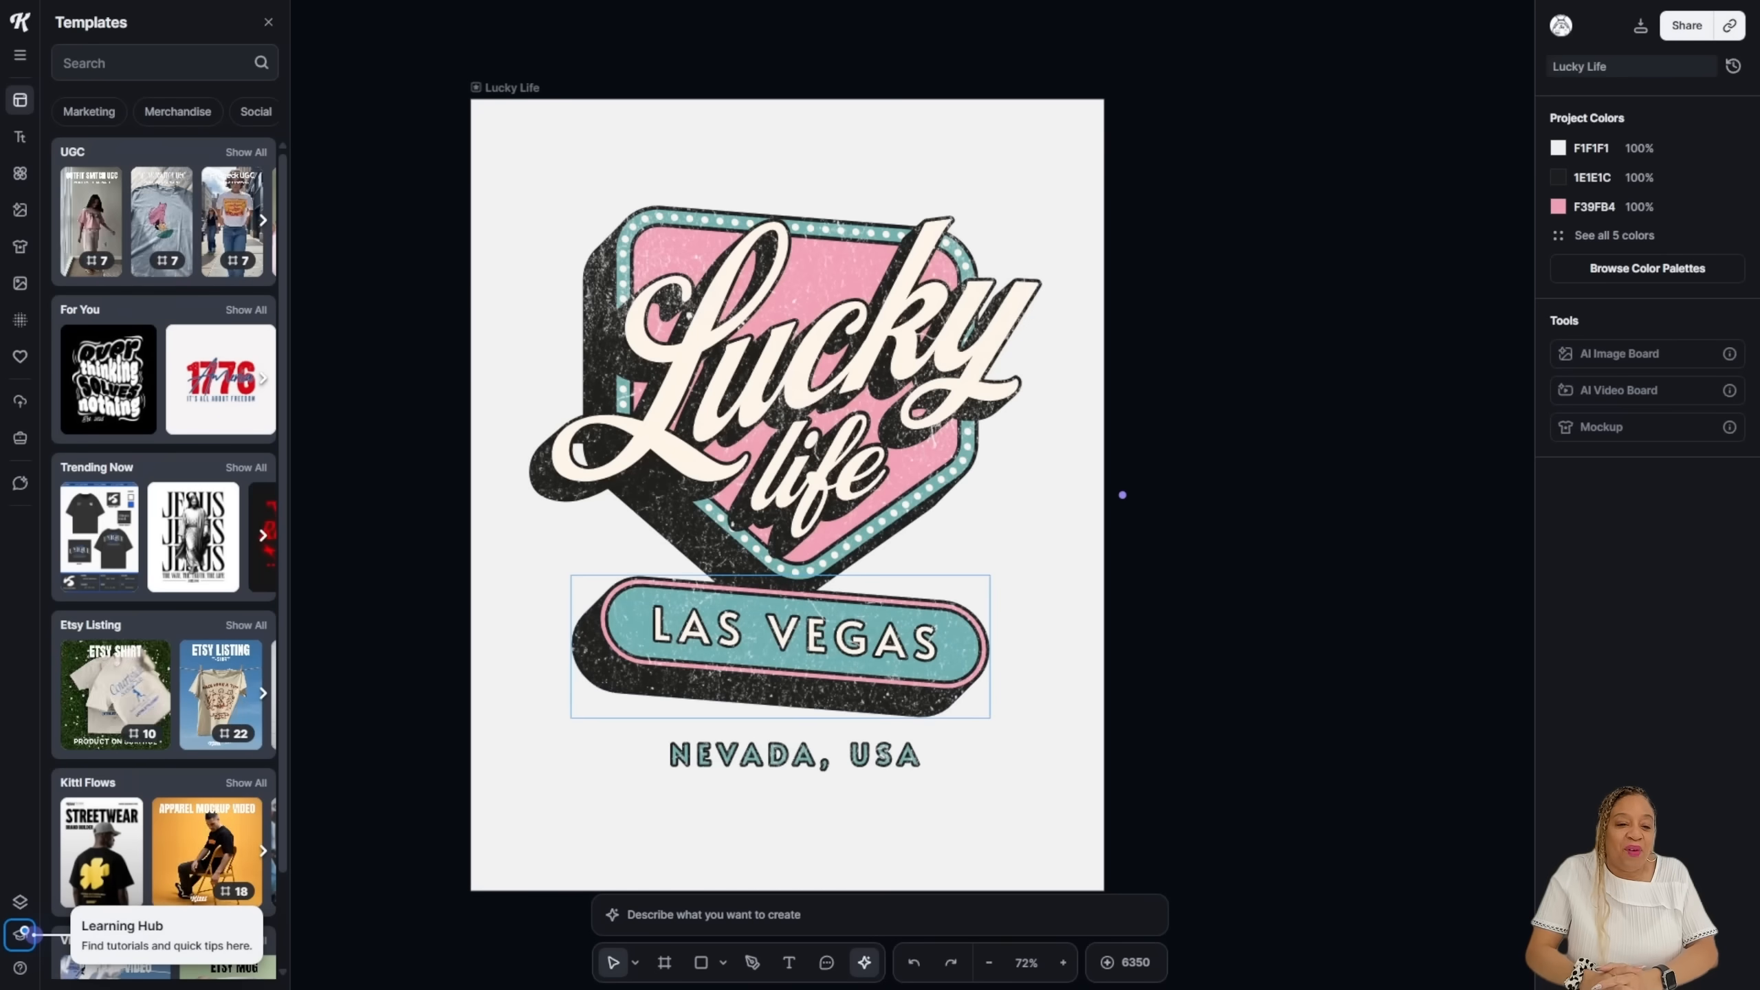
Step: Replace the script word 'Lucky' with 'Hustle'
click(853, 636)
double_click(852, 635)
click(797, 502)
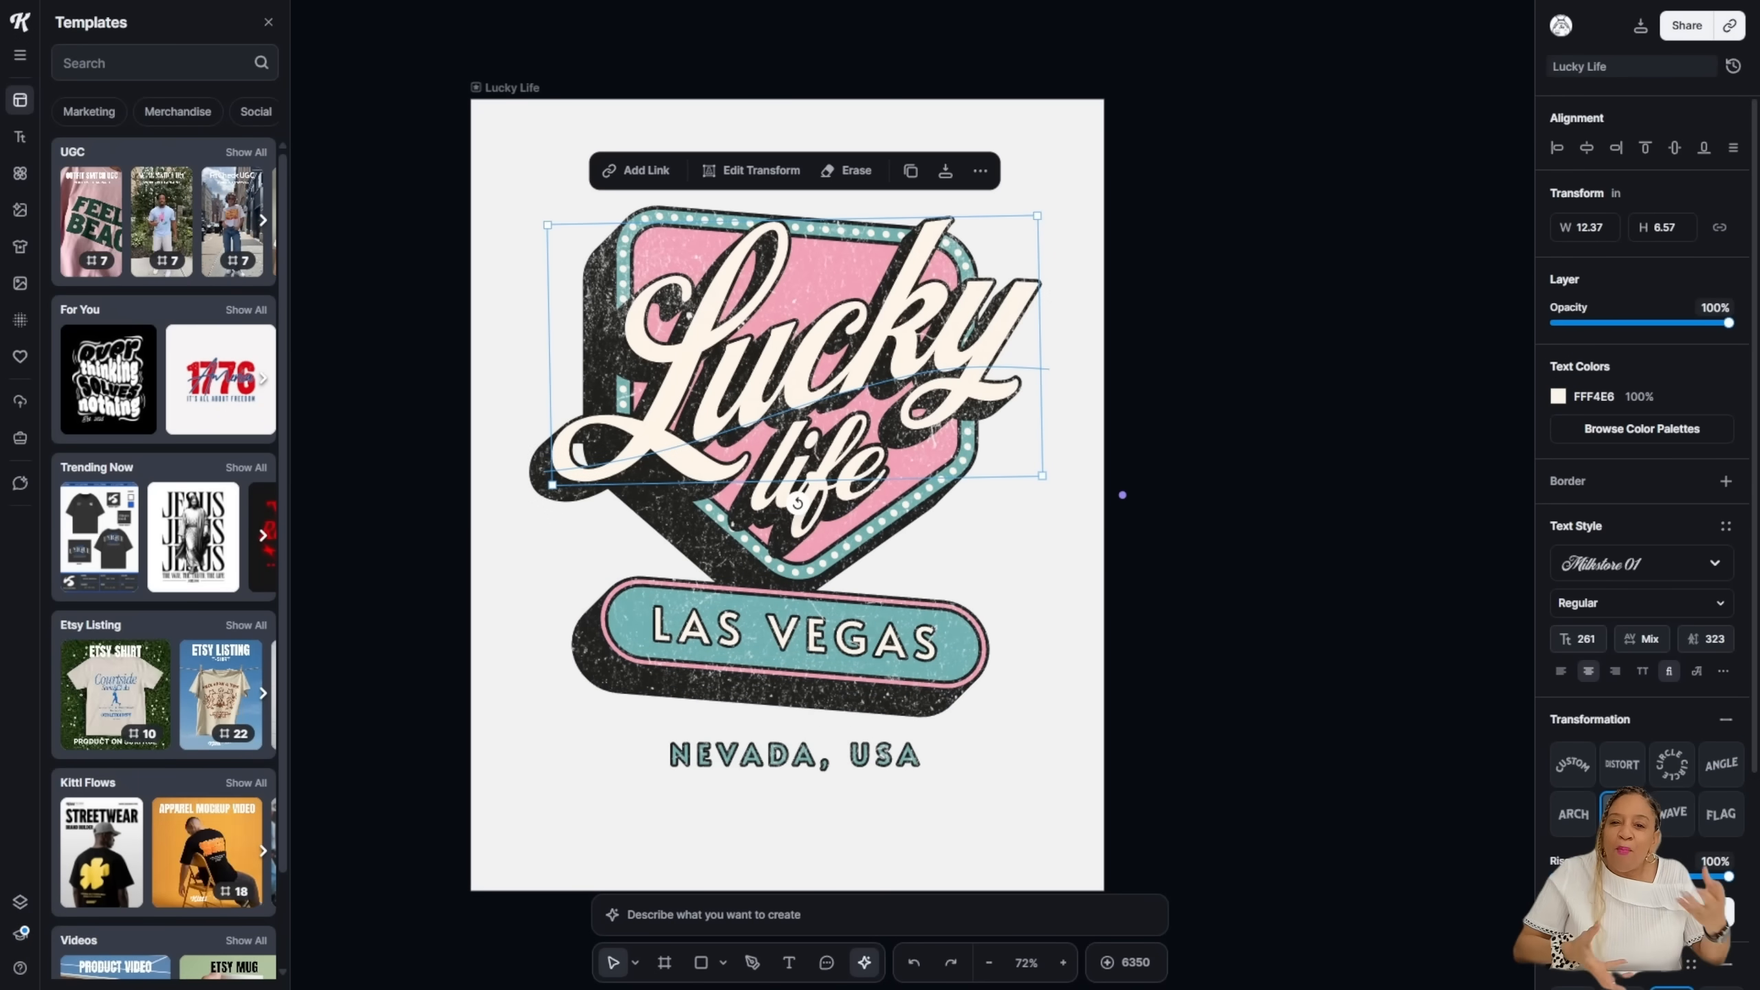
double_click(797, 502)
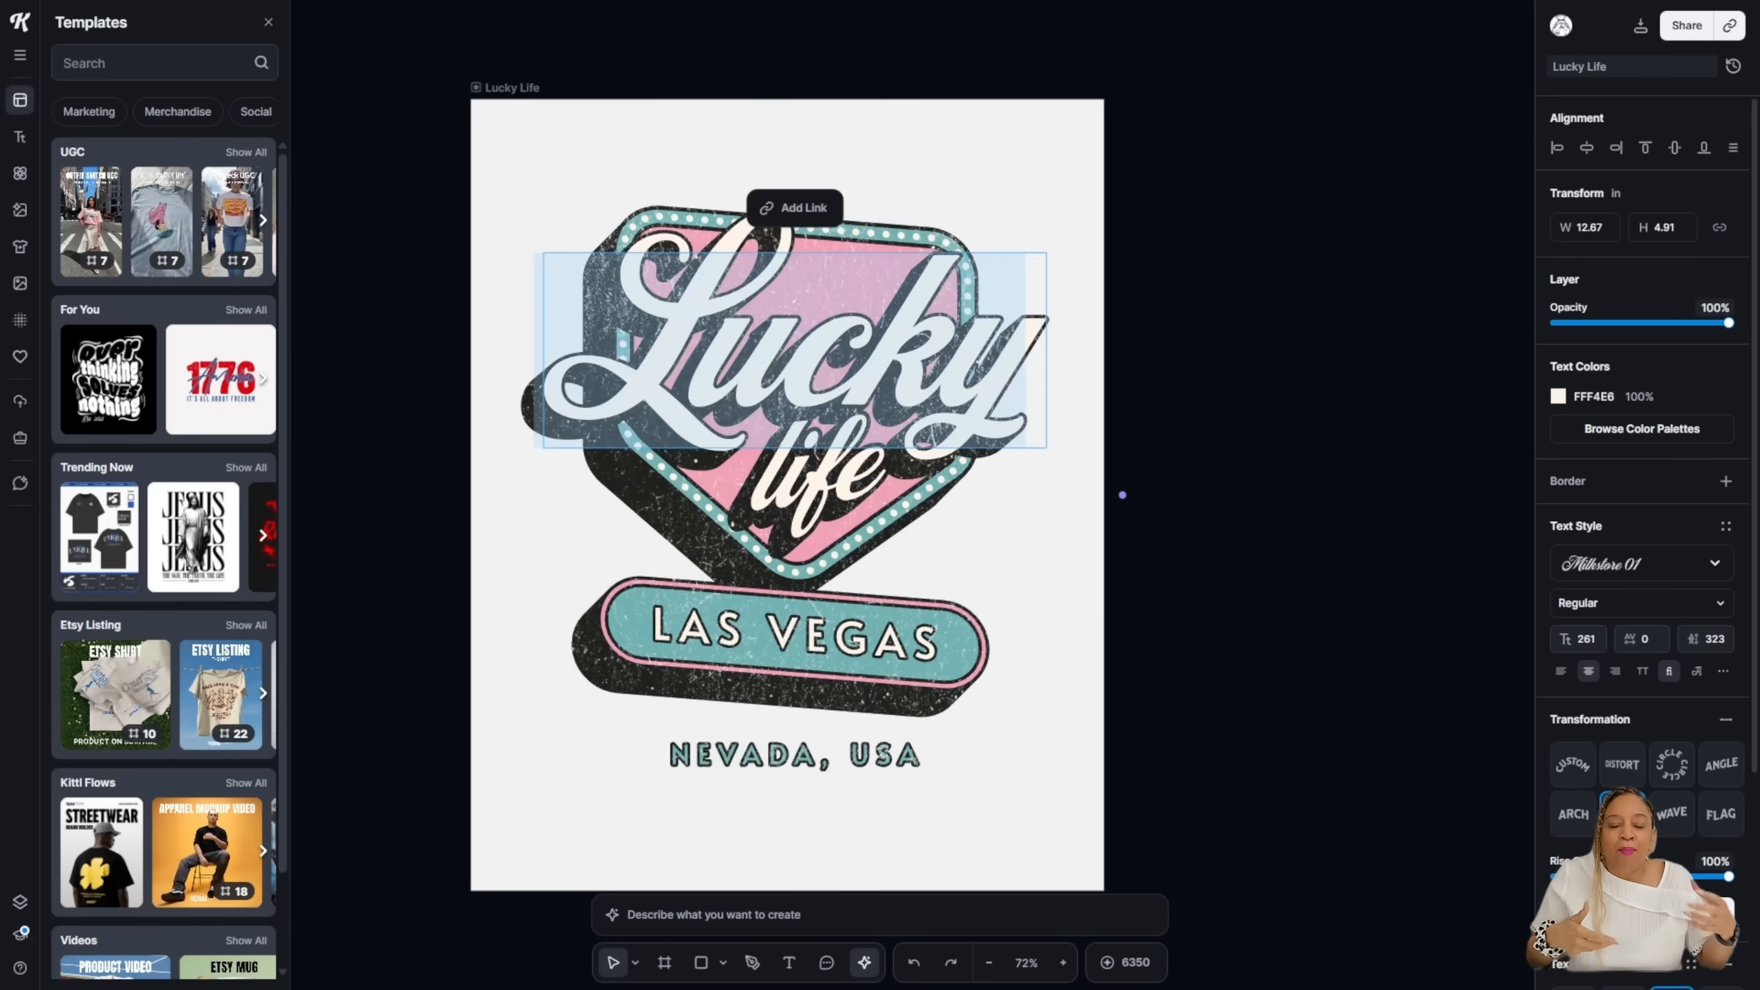
text(Hustle)
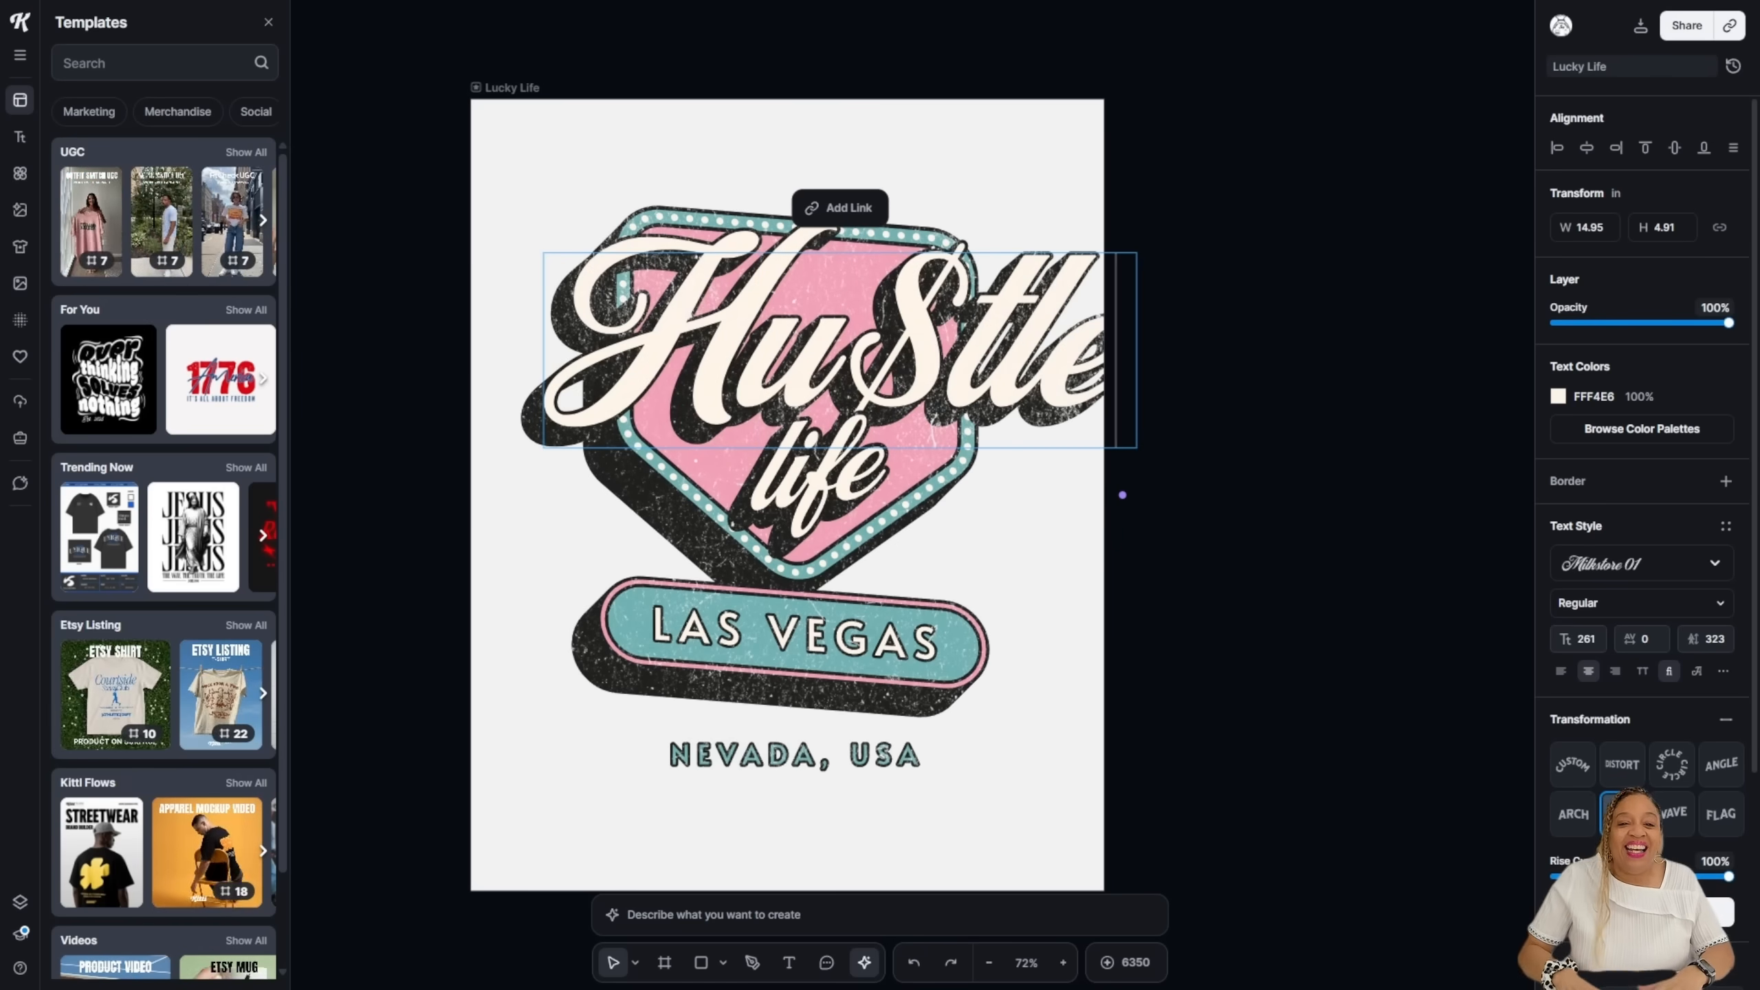
key(Escape)
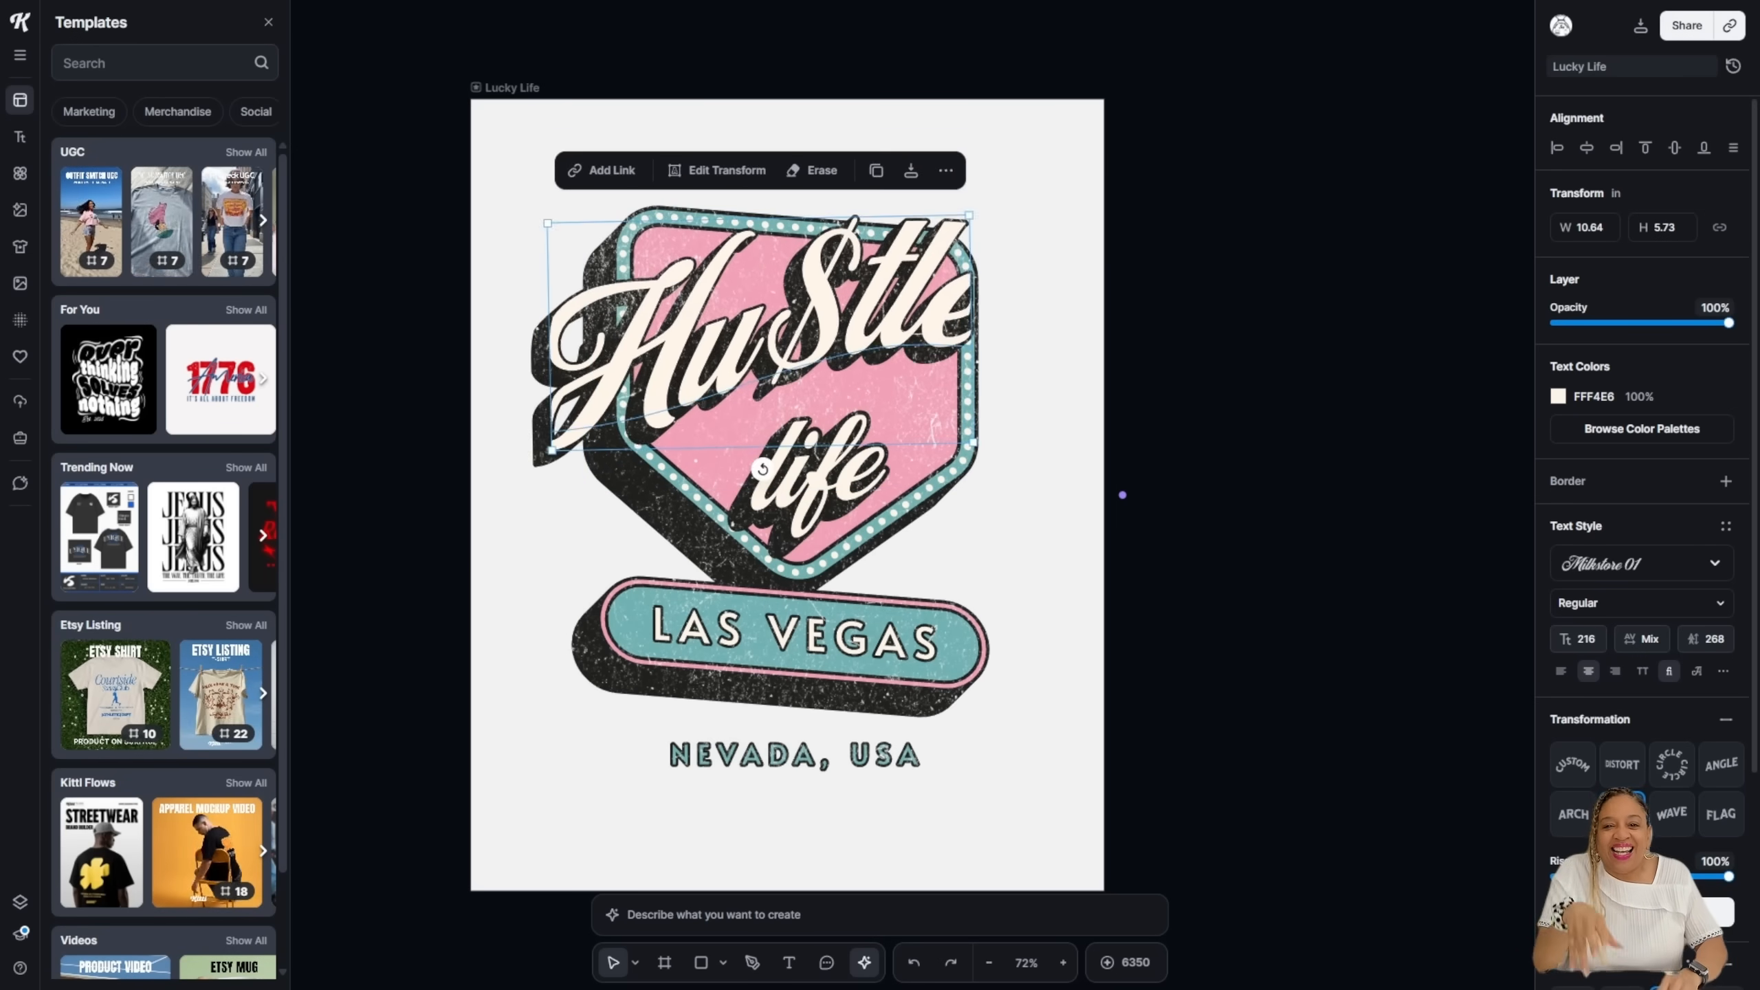
double_click(797, 512)
key(Escape)
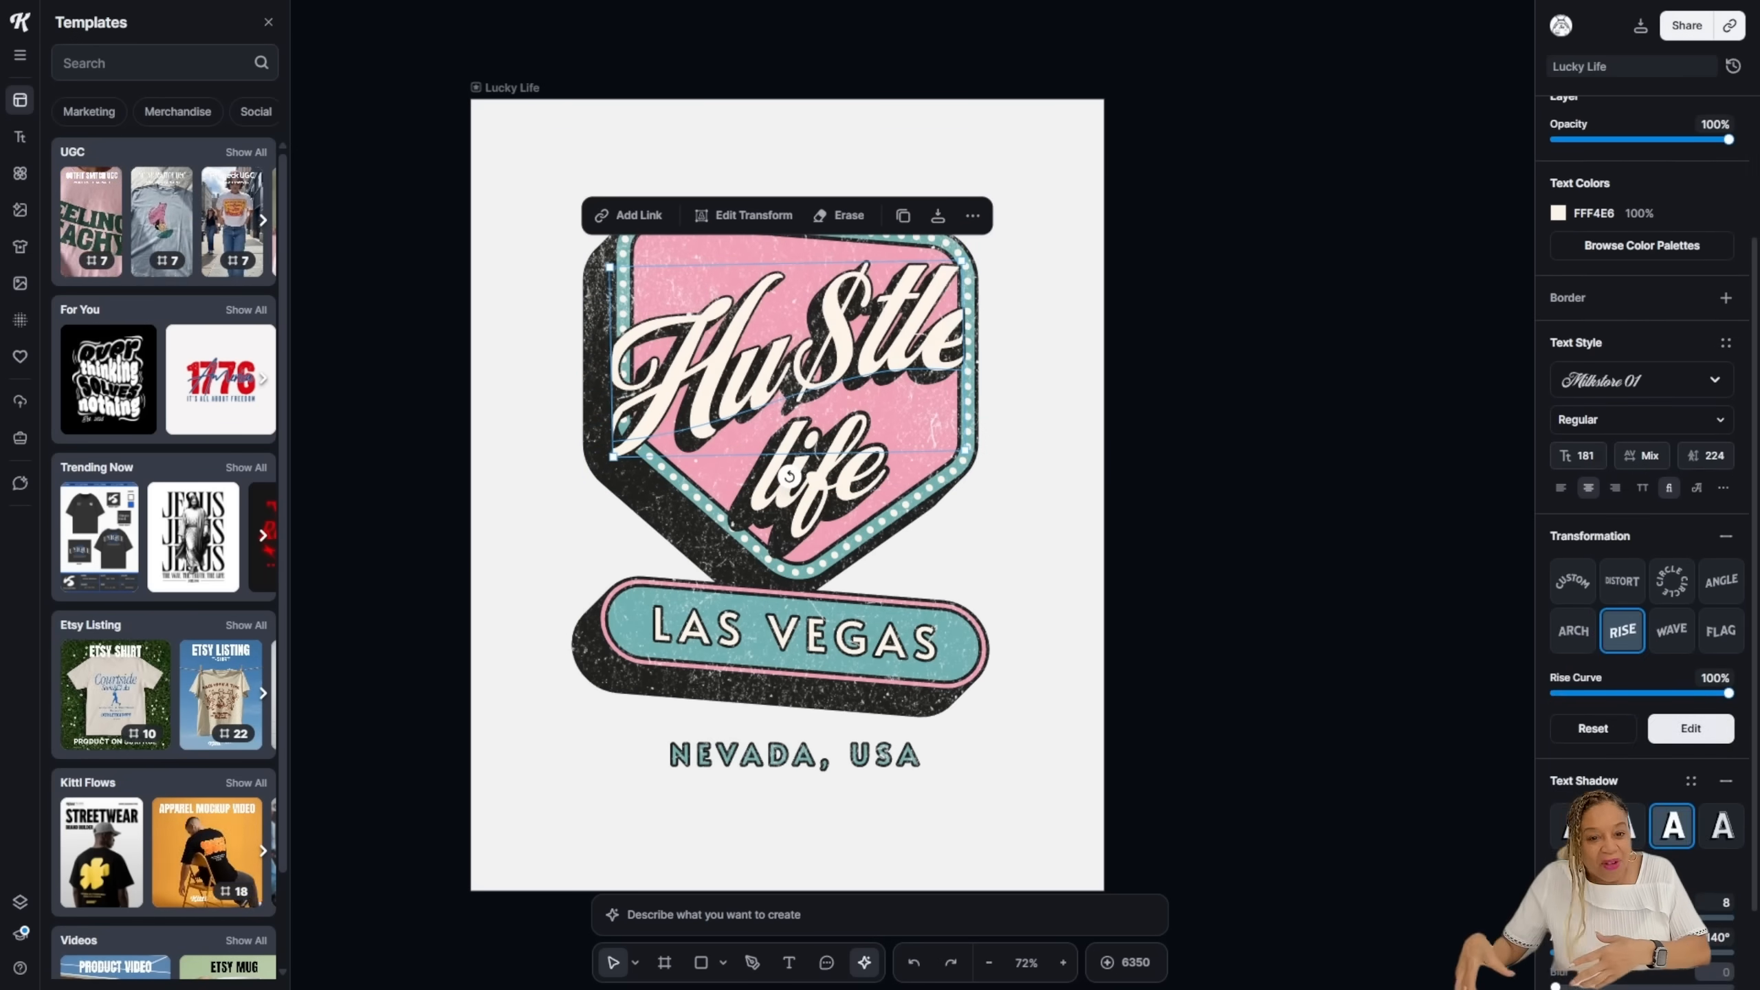
Step: Set the Hustle text's rise curve to 80%, then shrink and centre it in the badge
drag(1729, 693, 1711, 693)
drag(797, 353, 792, 331)
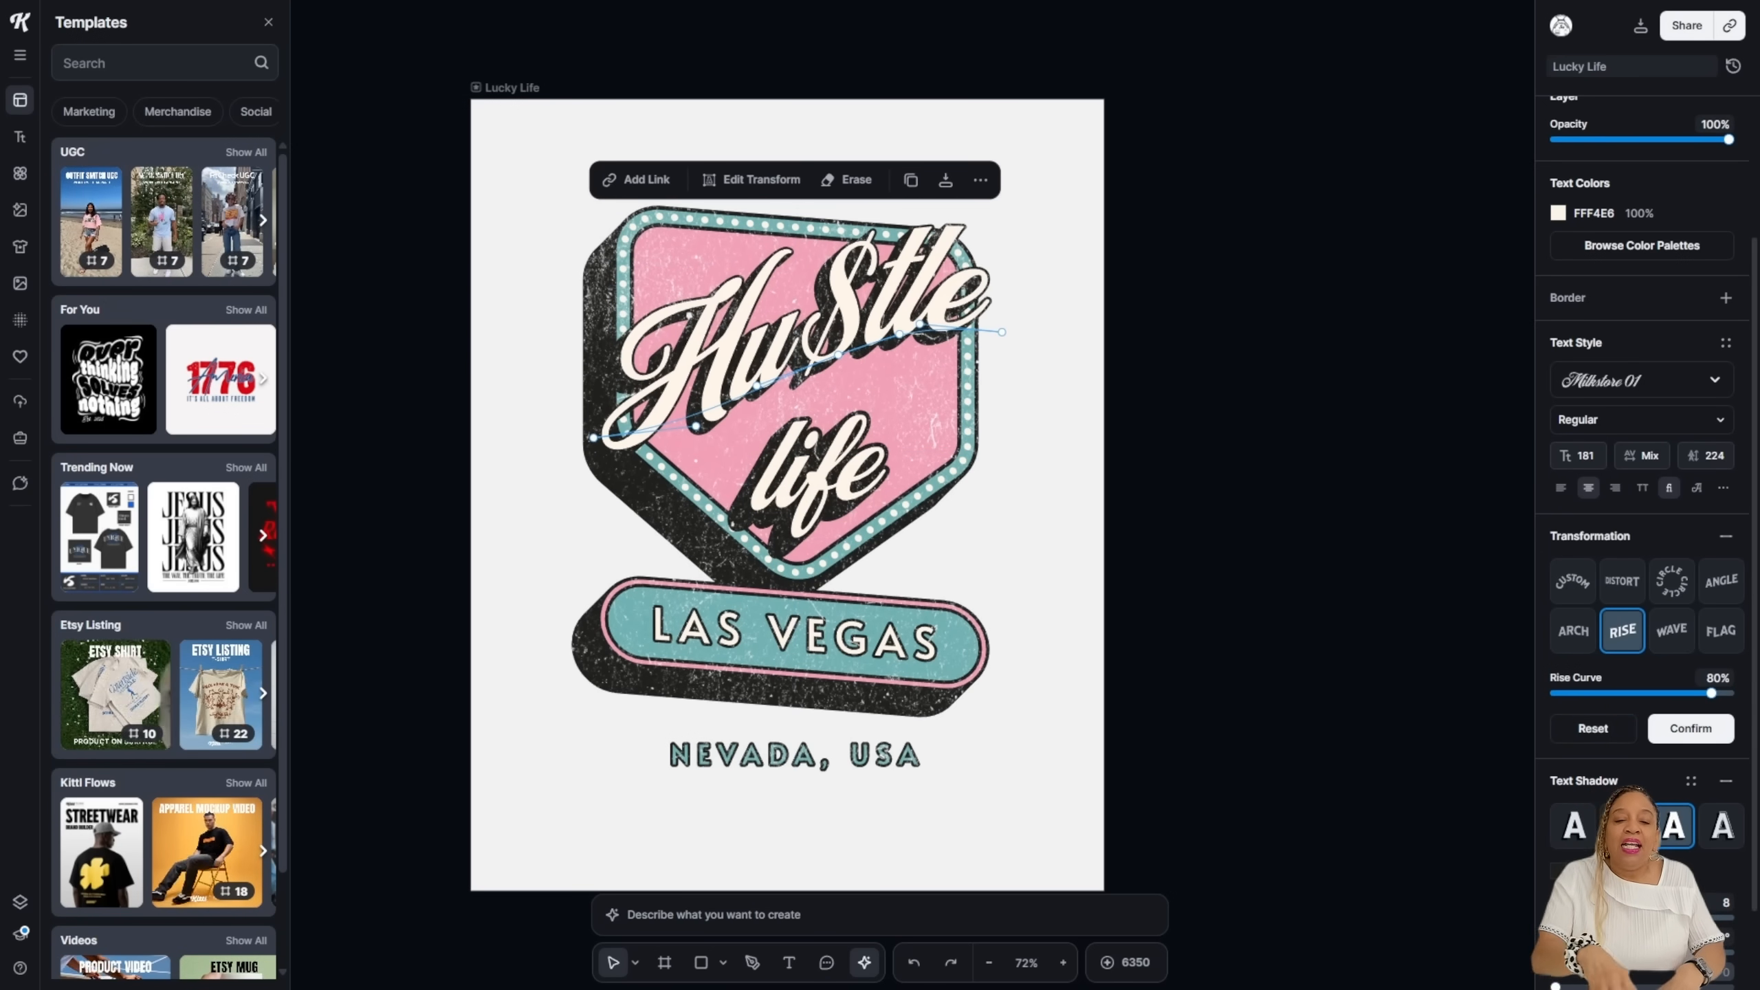
click(1048, 388)
click(921, 301)
click(1047, 388)
click(967, 415)
click(1048, 389)
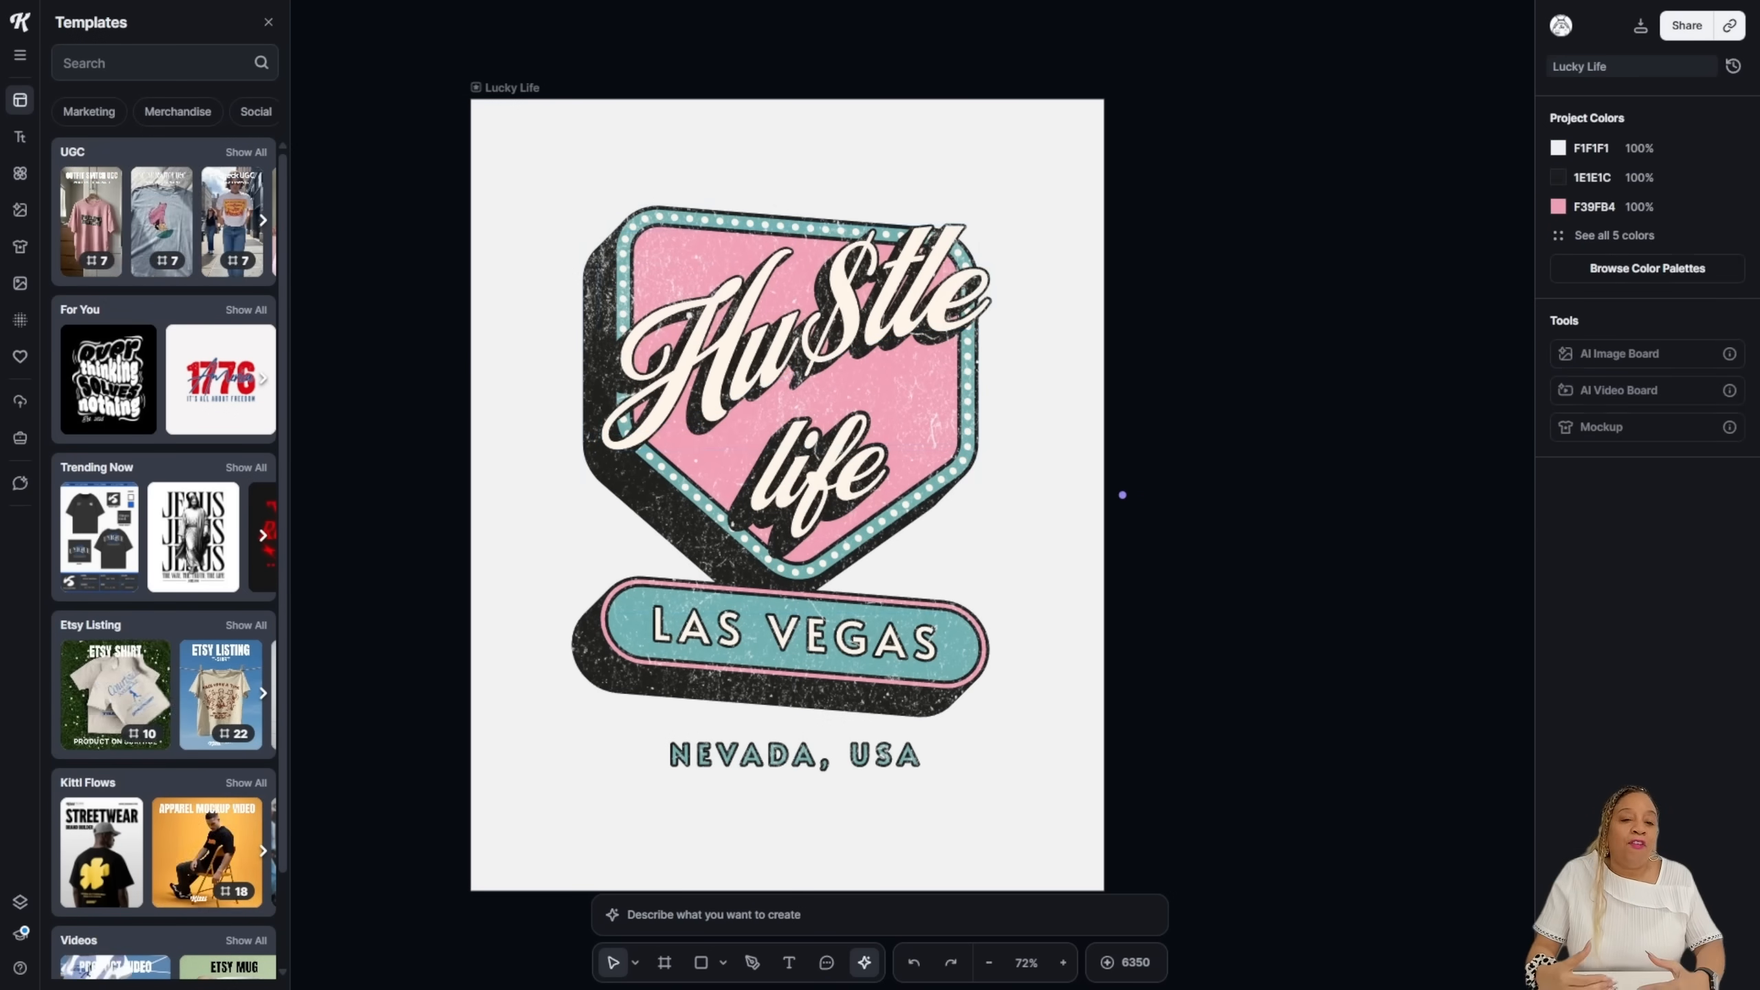
click(901, 306)
drag(992, 226, 912, 271)
drag(762, 355, 807, 331)
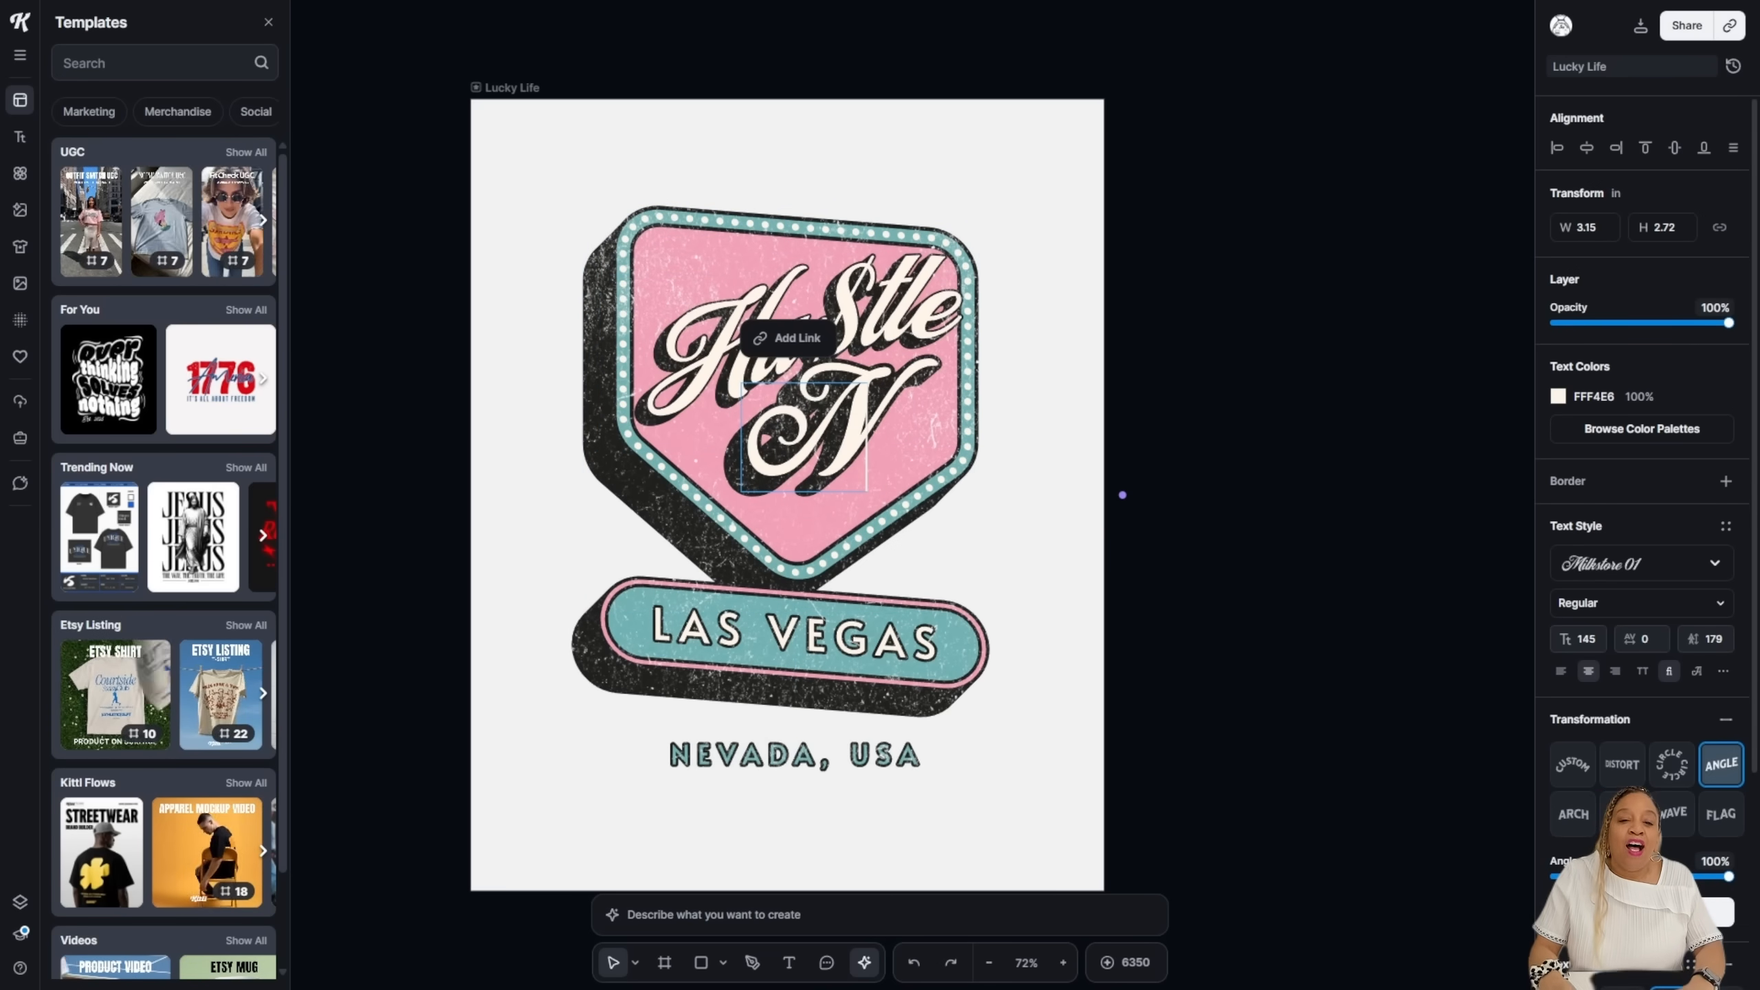
Step: Change the remaining words to read 'Now' and 'SHINE LATER'
text(ow)
key(Escape)
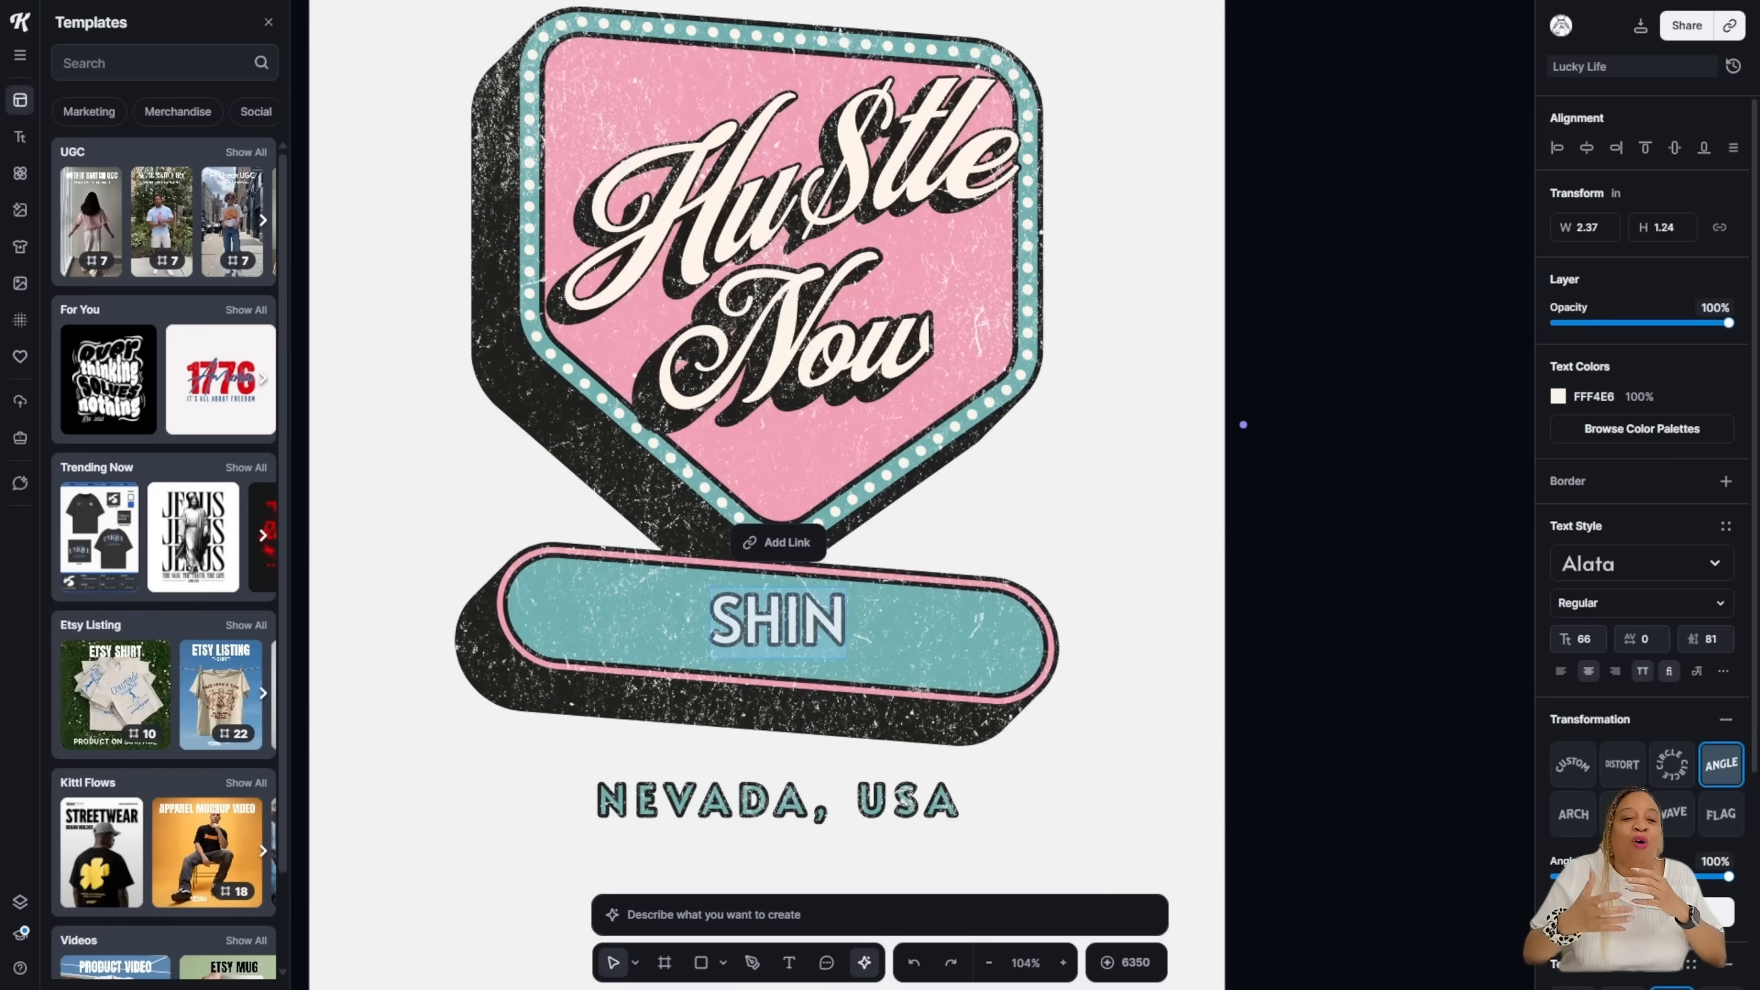
text(E L)
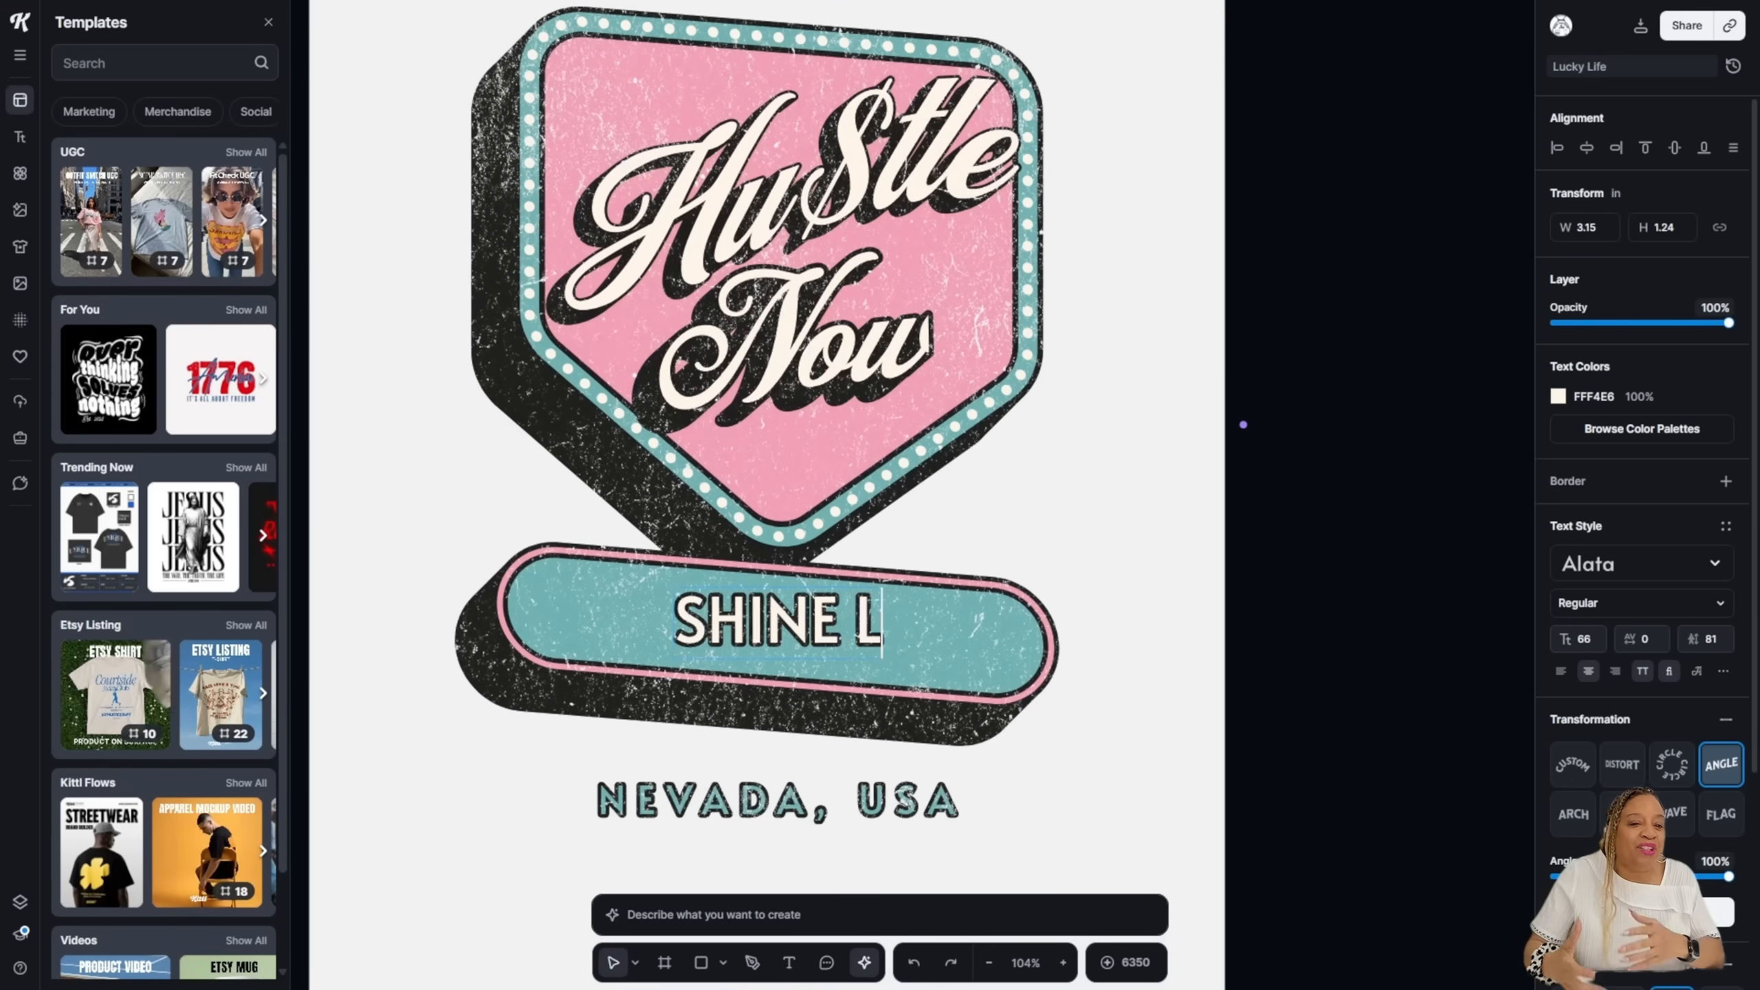
text(ATER)
key(Escape)
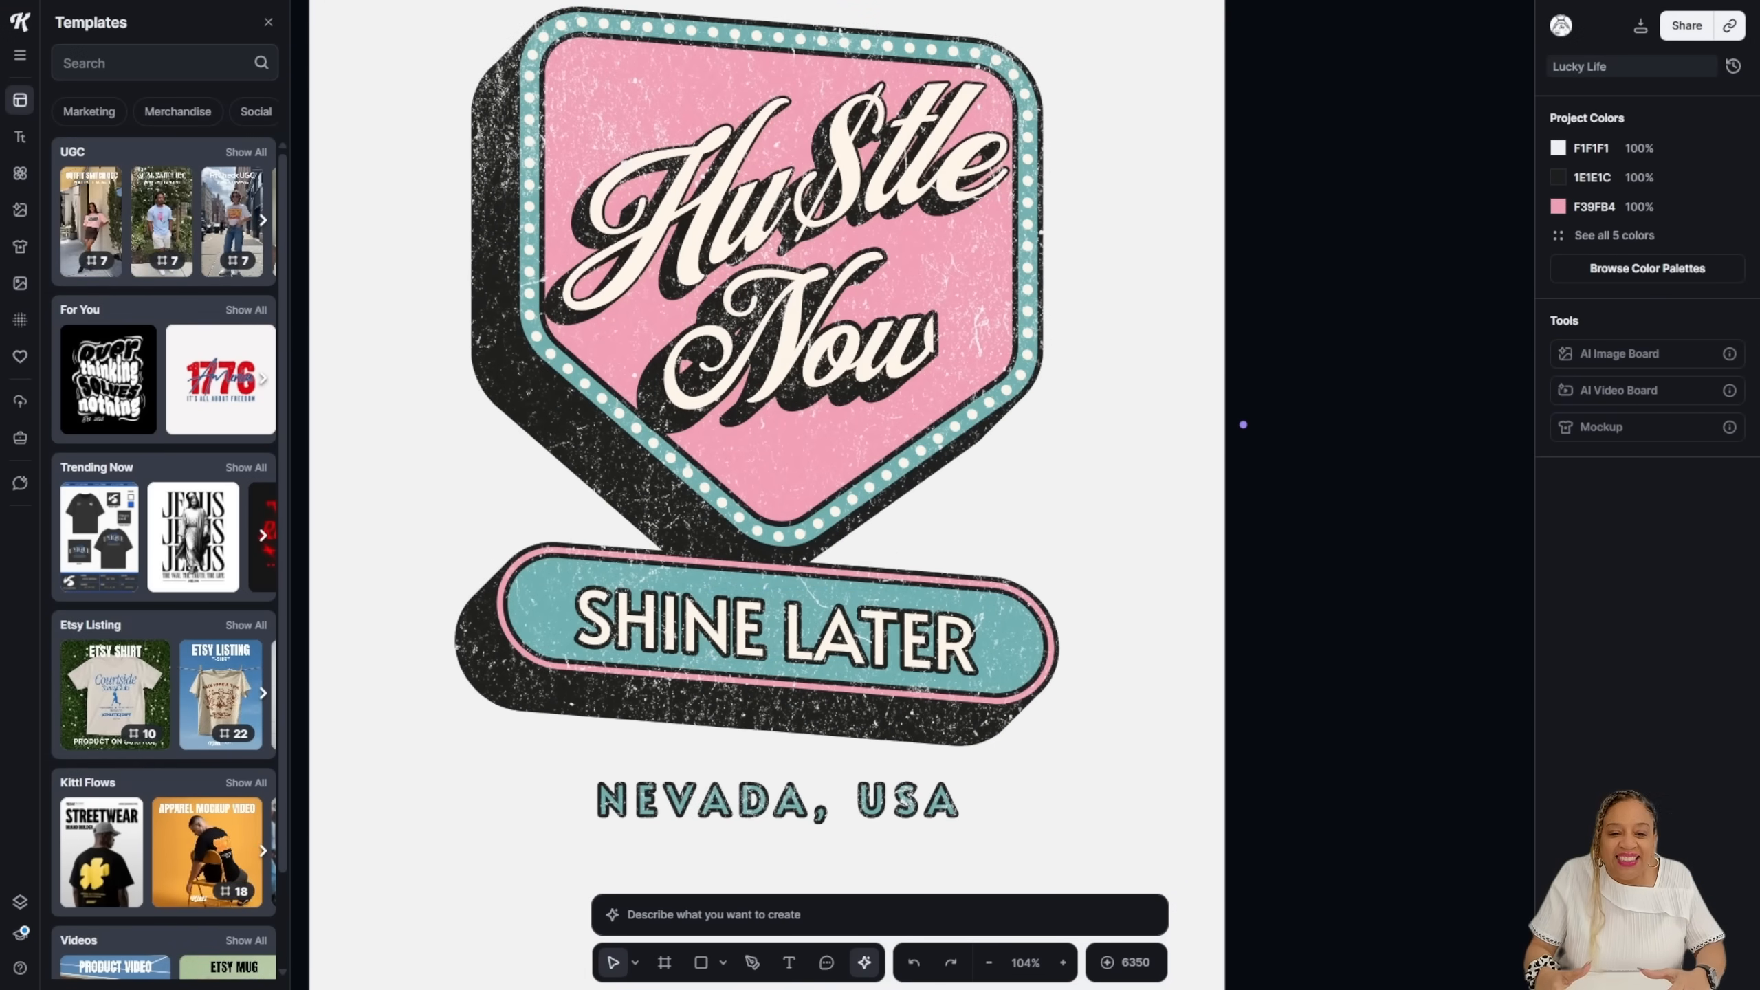
Step: Change NEVADA to 'ANYWHERE', widening and centring 'ANYWHERE, USA' on one line
click(776, 802)
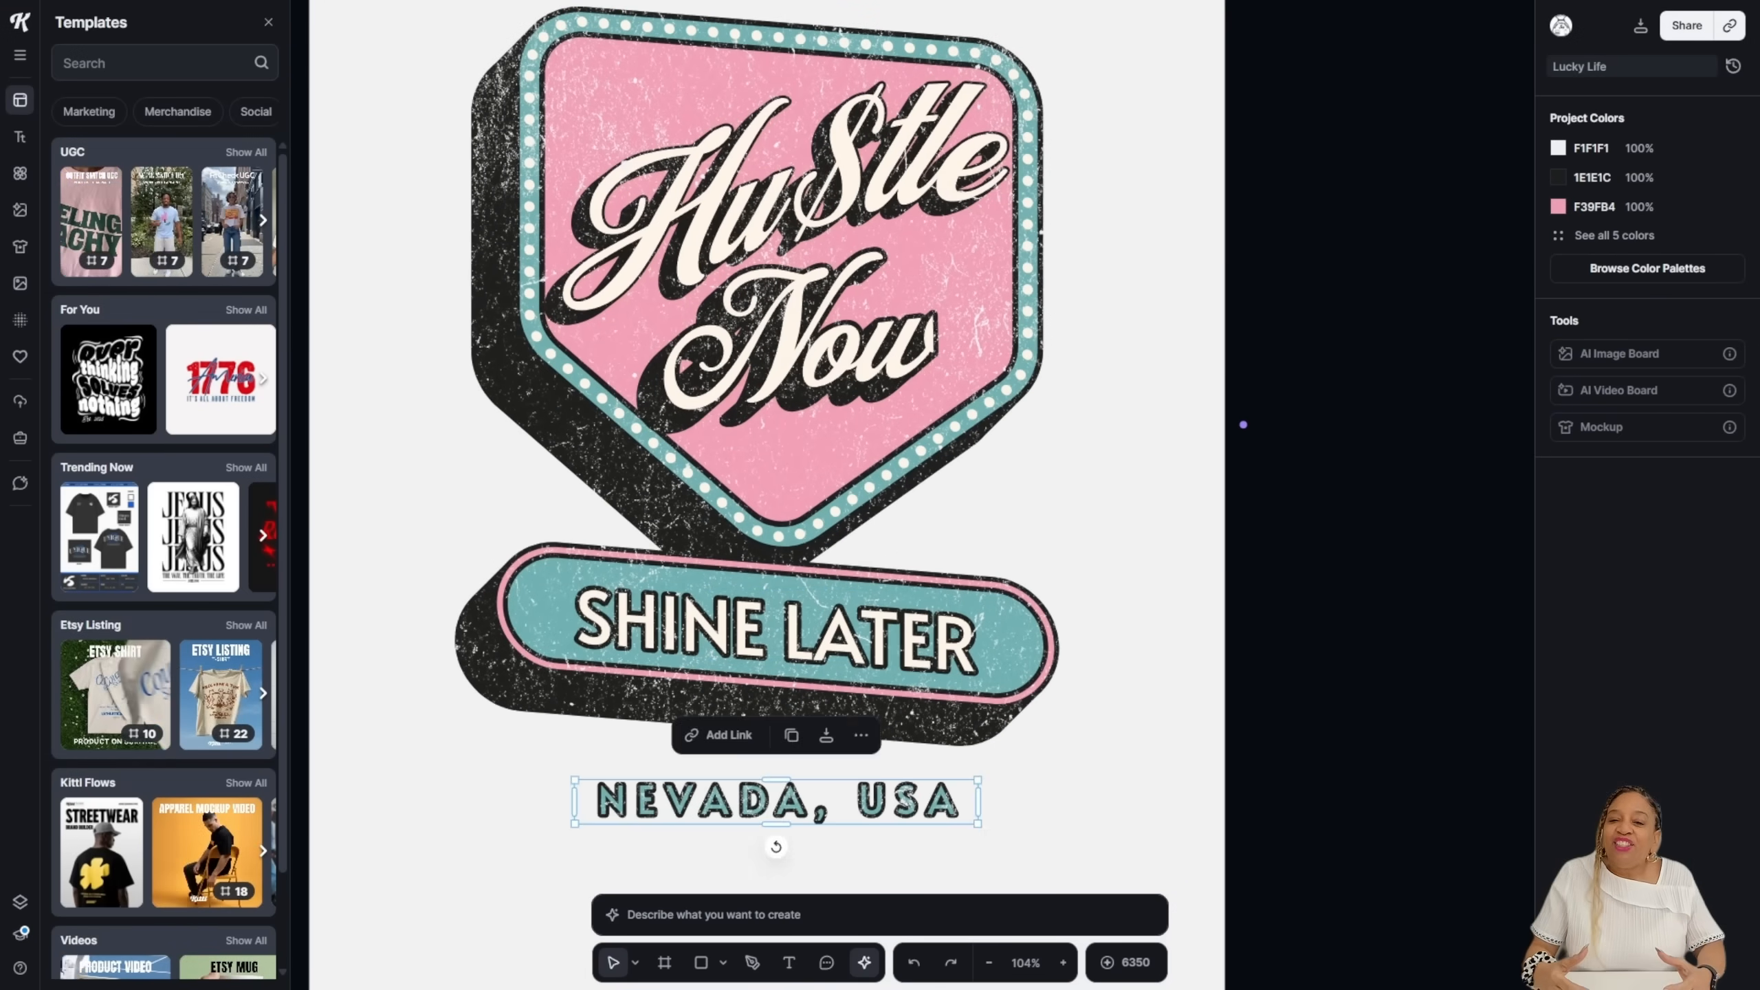
double_click(701, 801)
text(ANYWHERE)
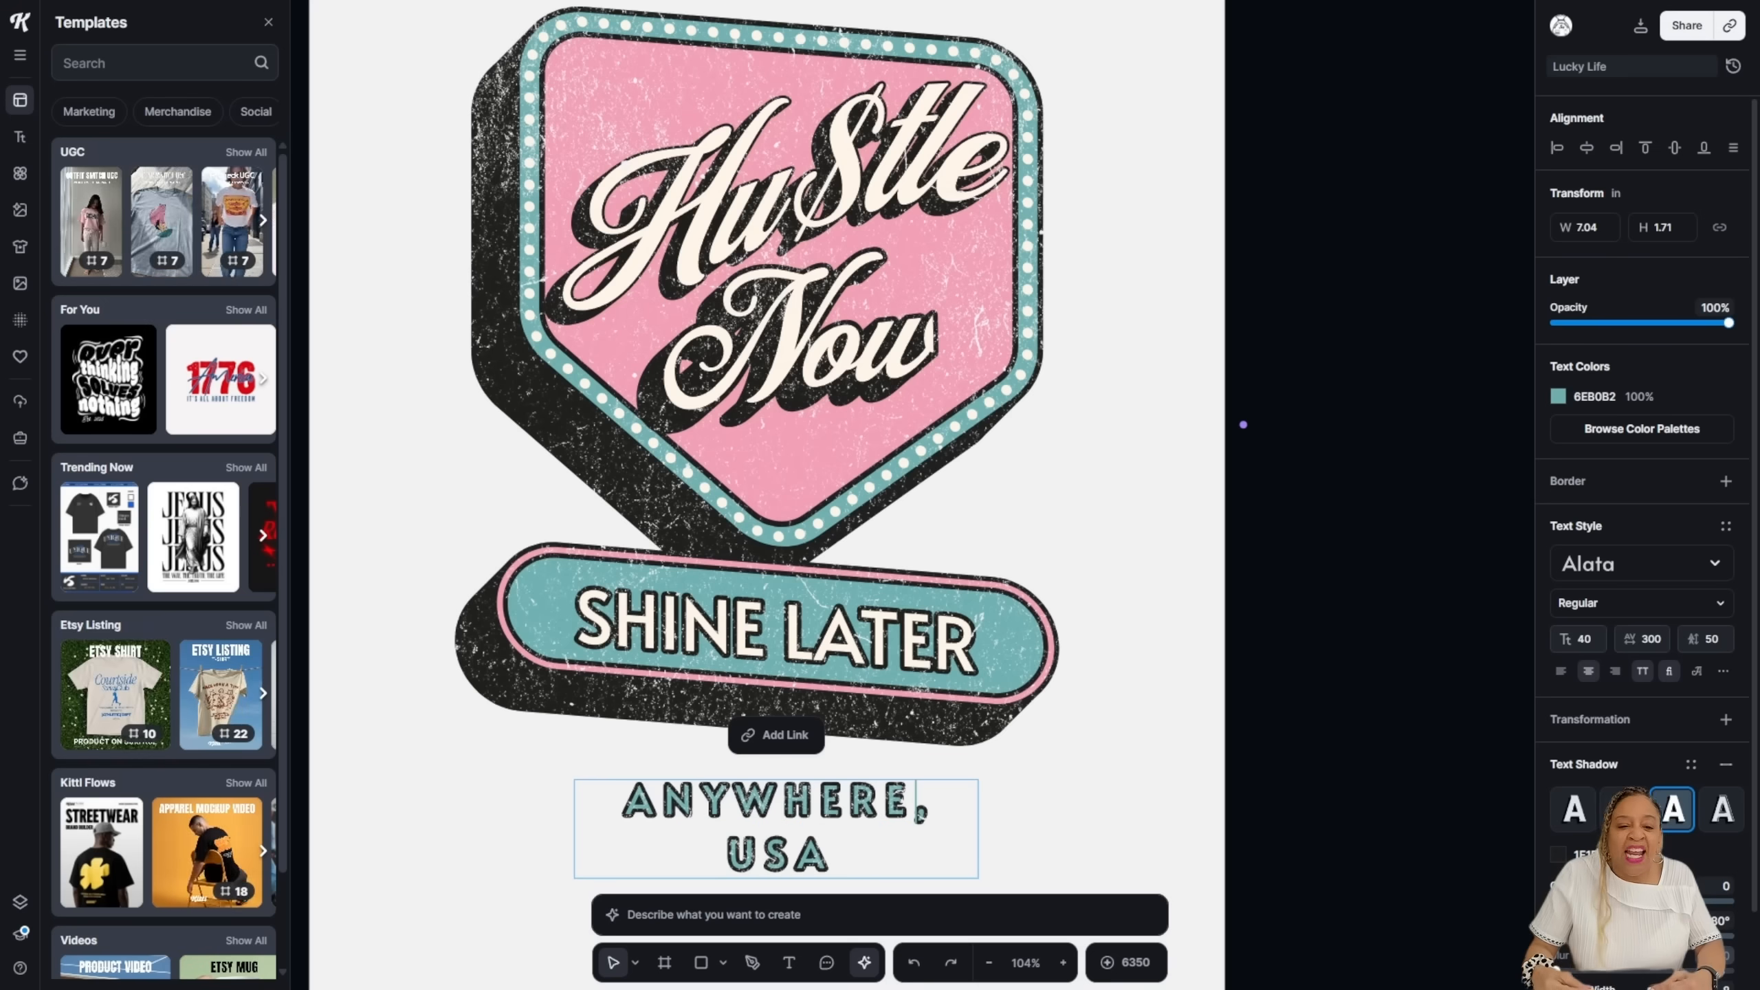
key(Escape)
drag(574, 829, 528, 829)
drag(754, 801, 767, 802)
key(Escape)
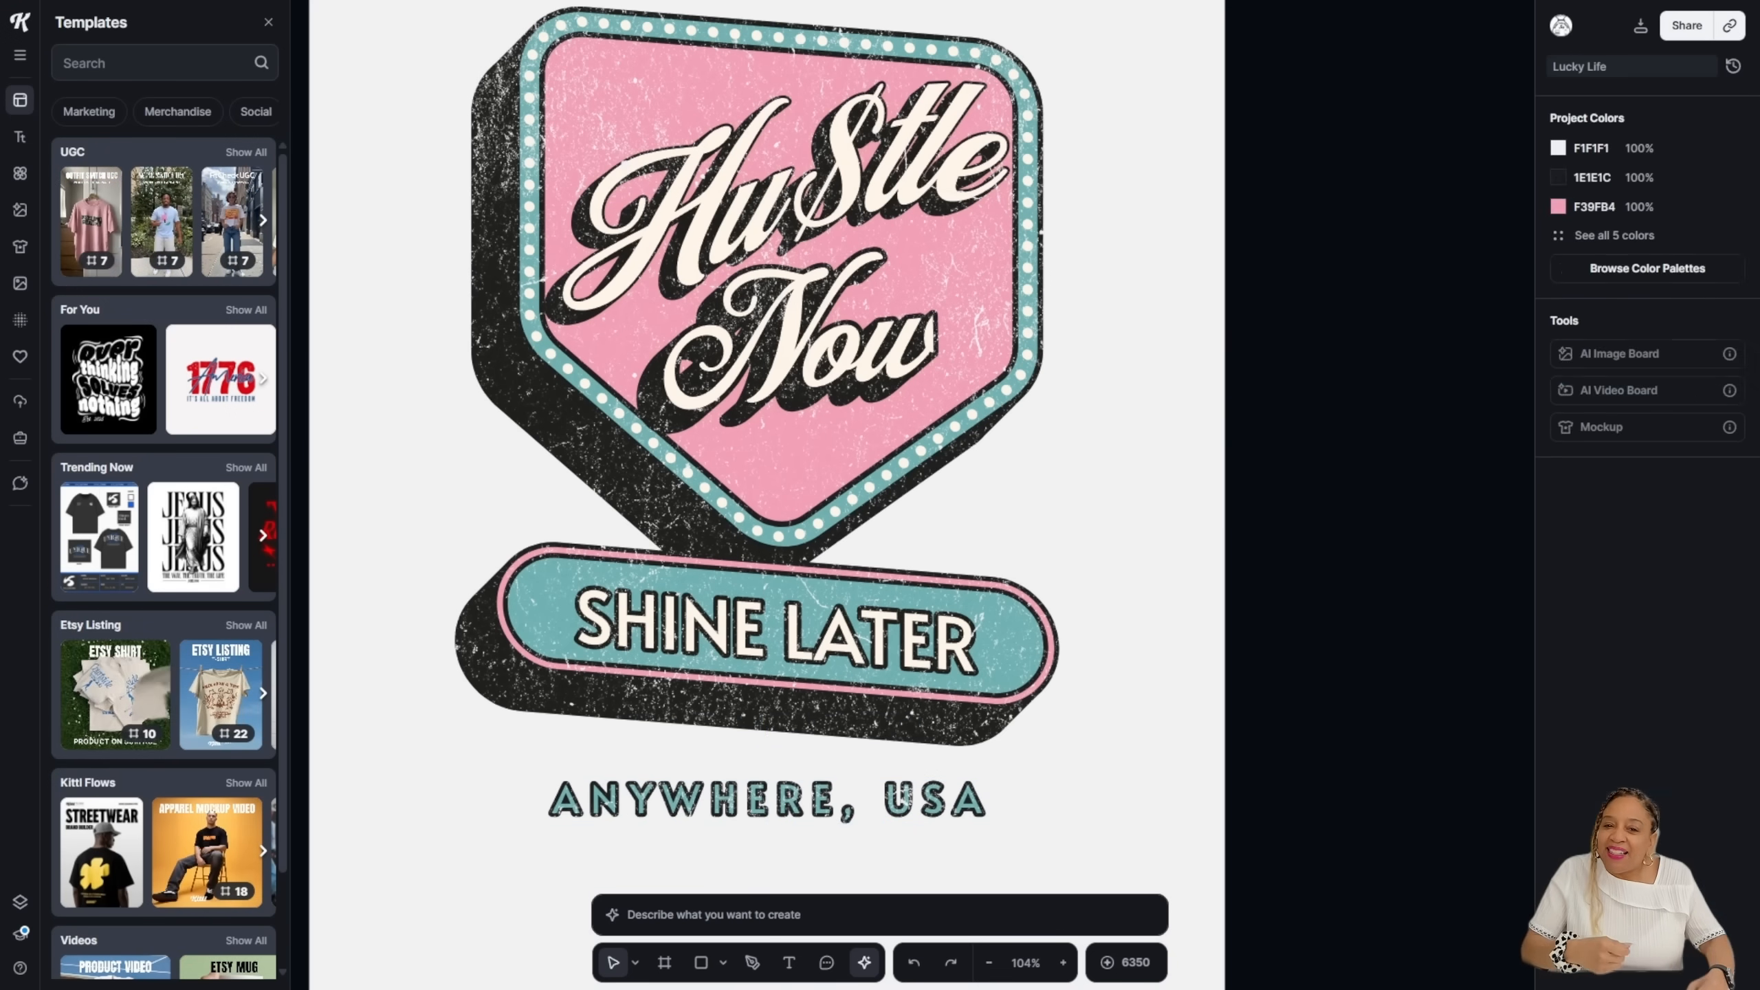
Step: Add the 'shine' star illustration at the end of SHINE LATER, then bring up the Mockups library
click(20, 173)
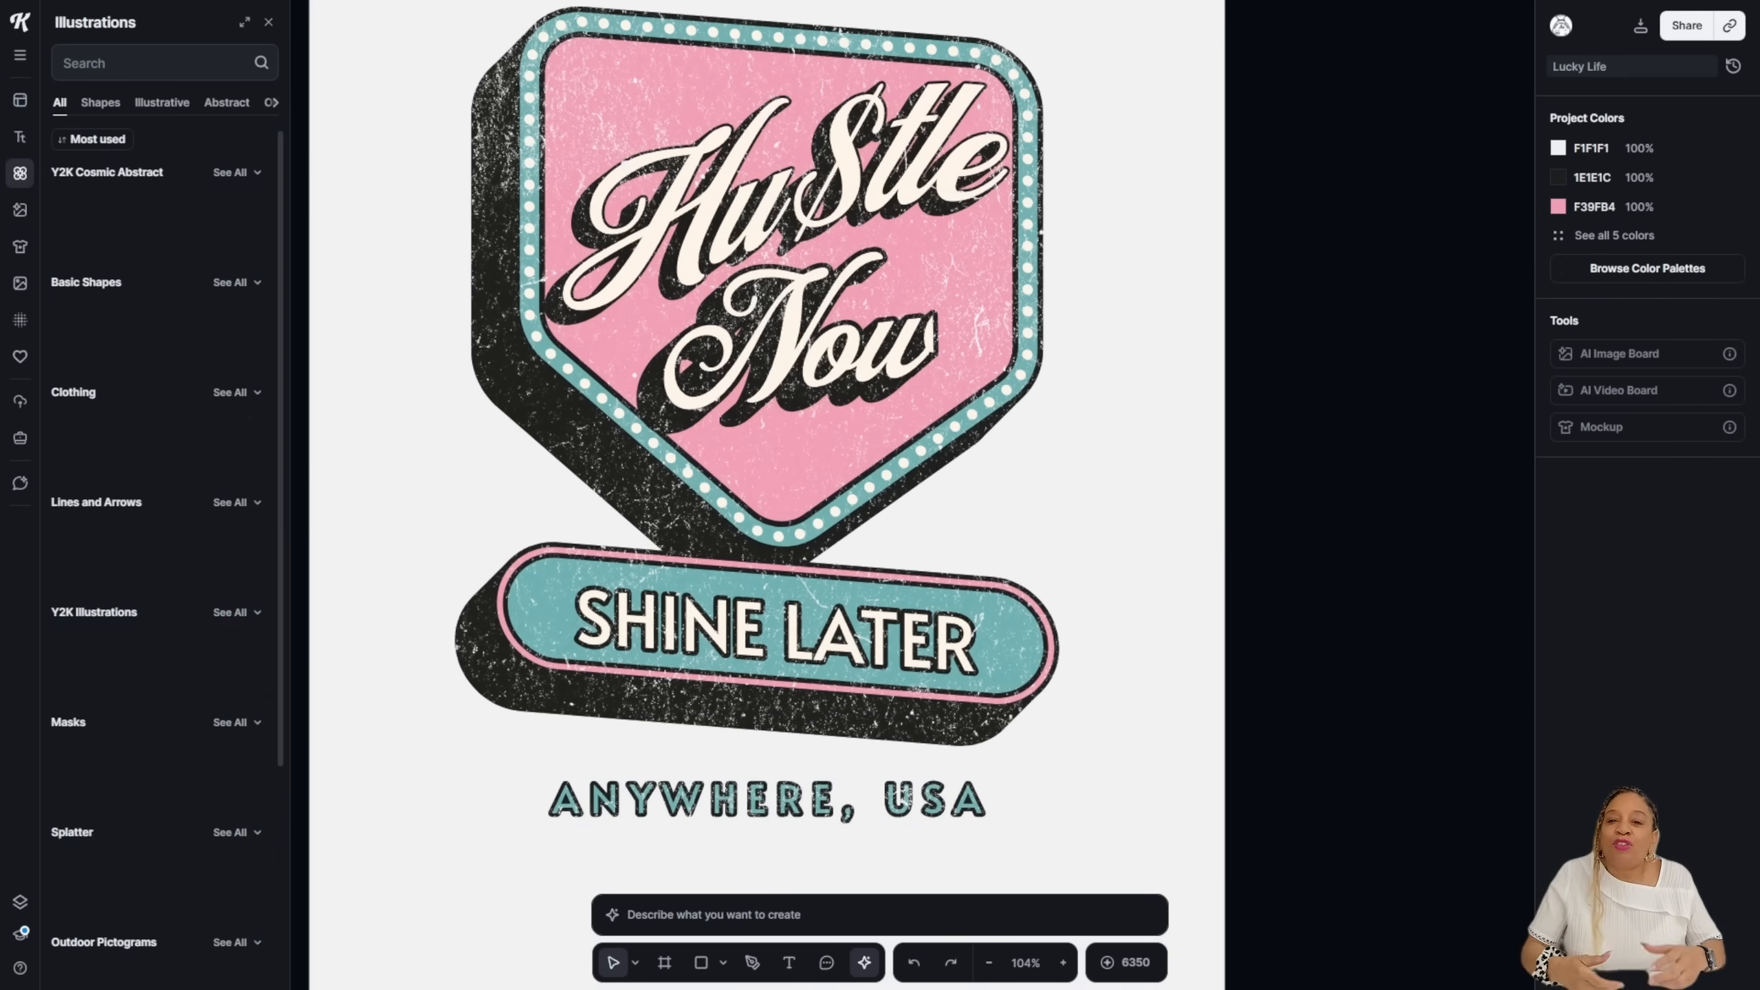
click(153, 63)
text(shine)
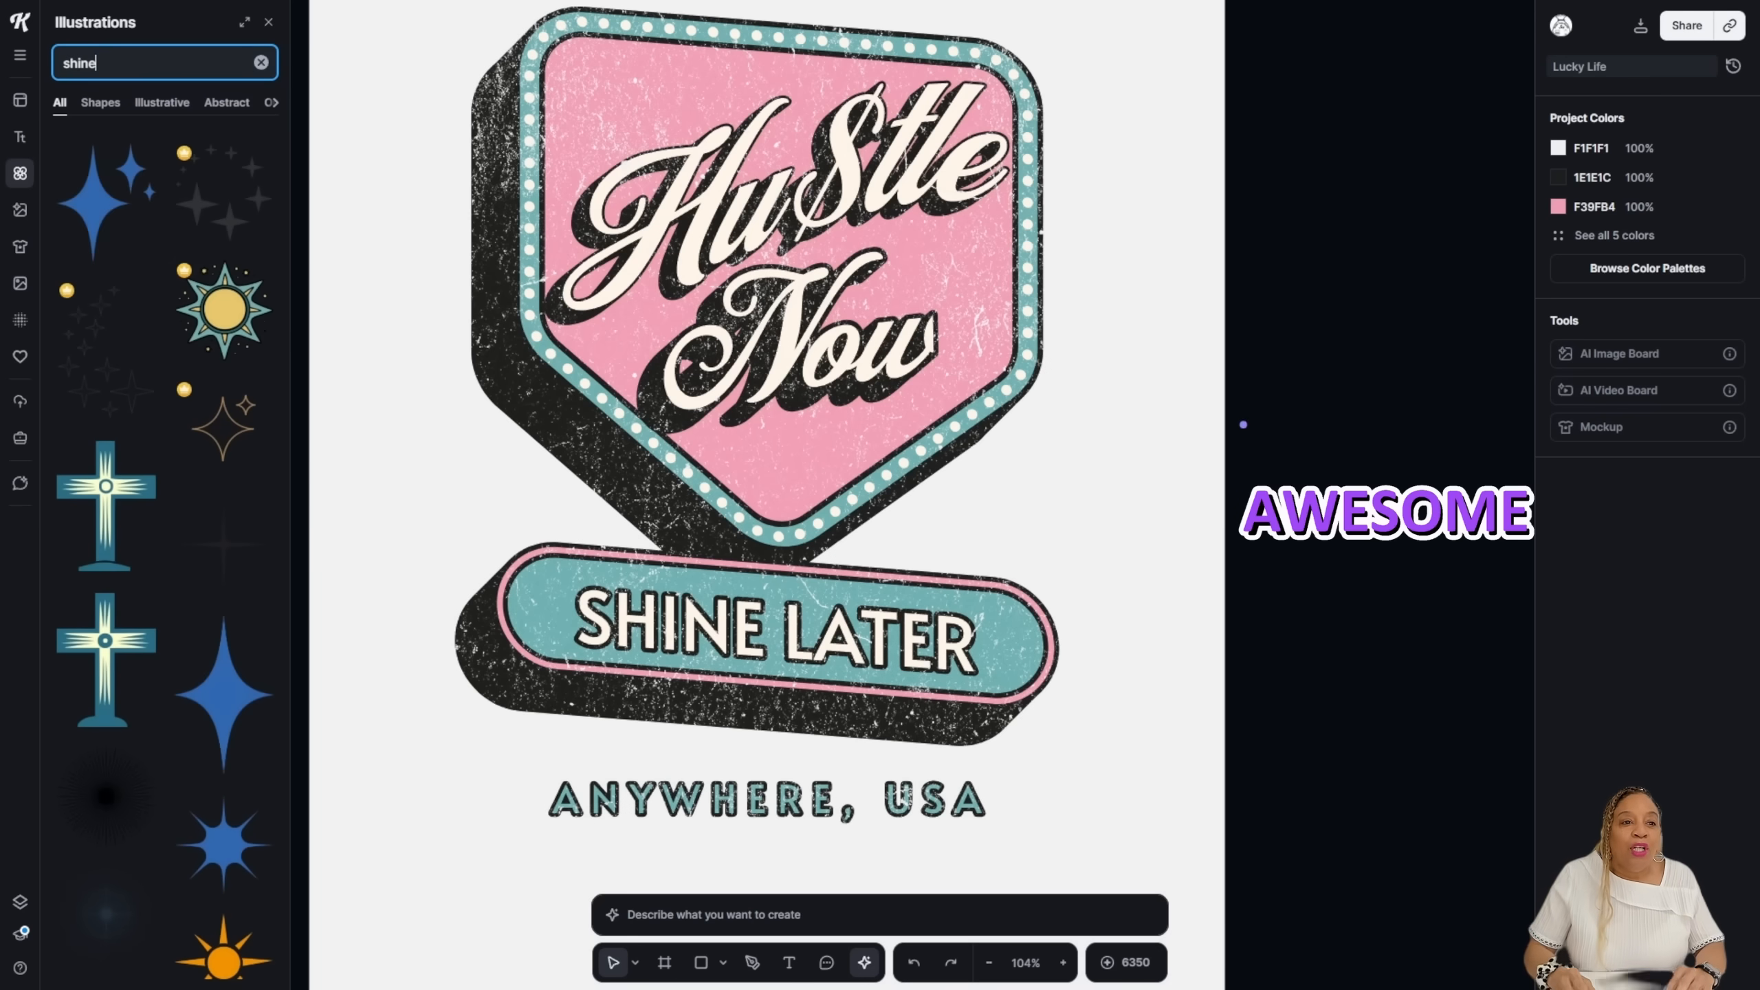
click(106, 201)
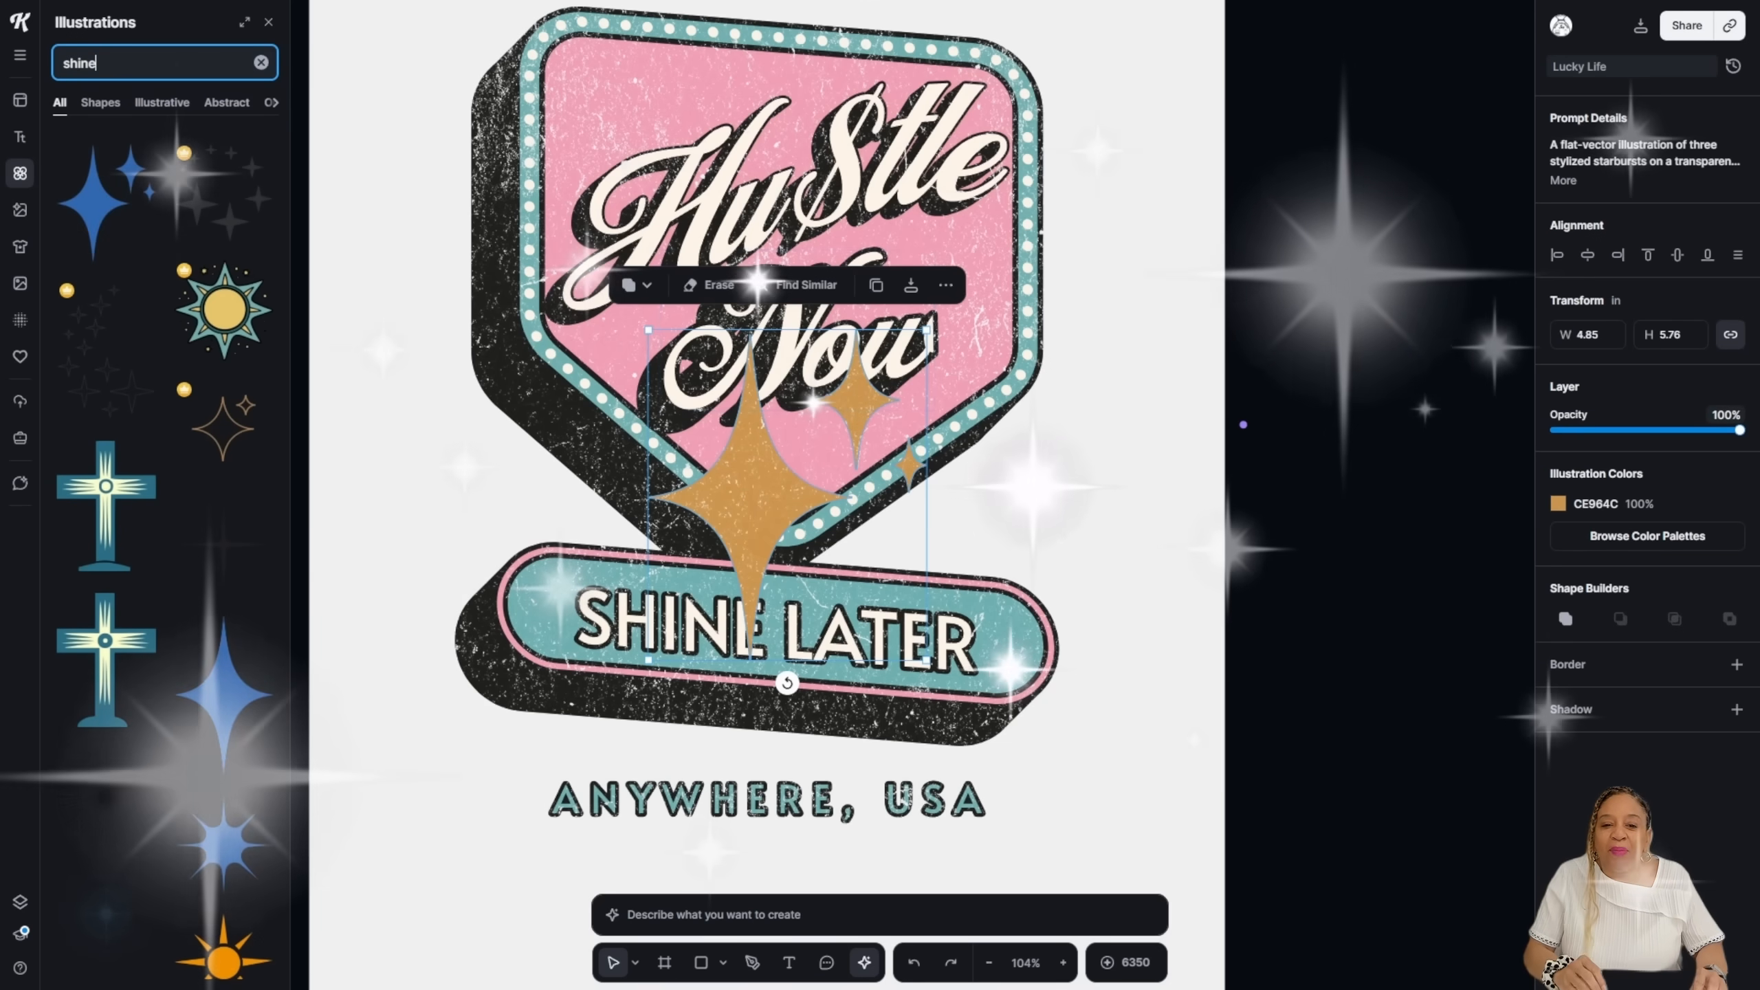
drag(873, 610, 984, 606)
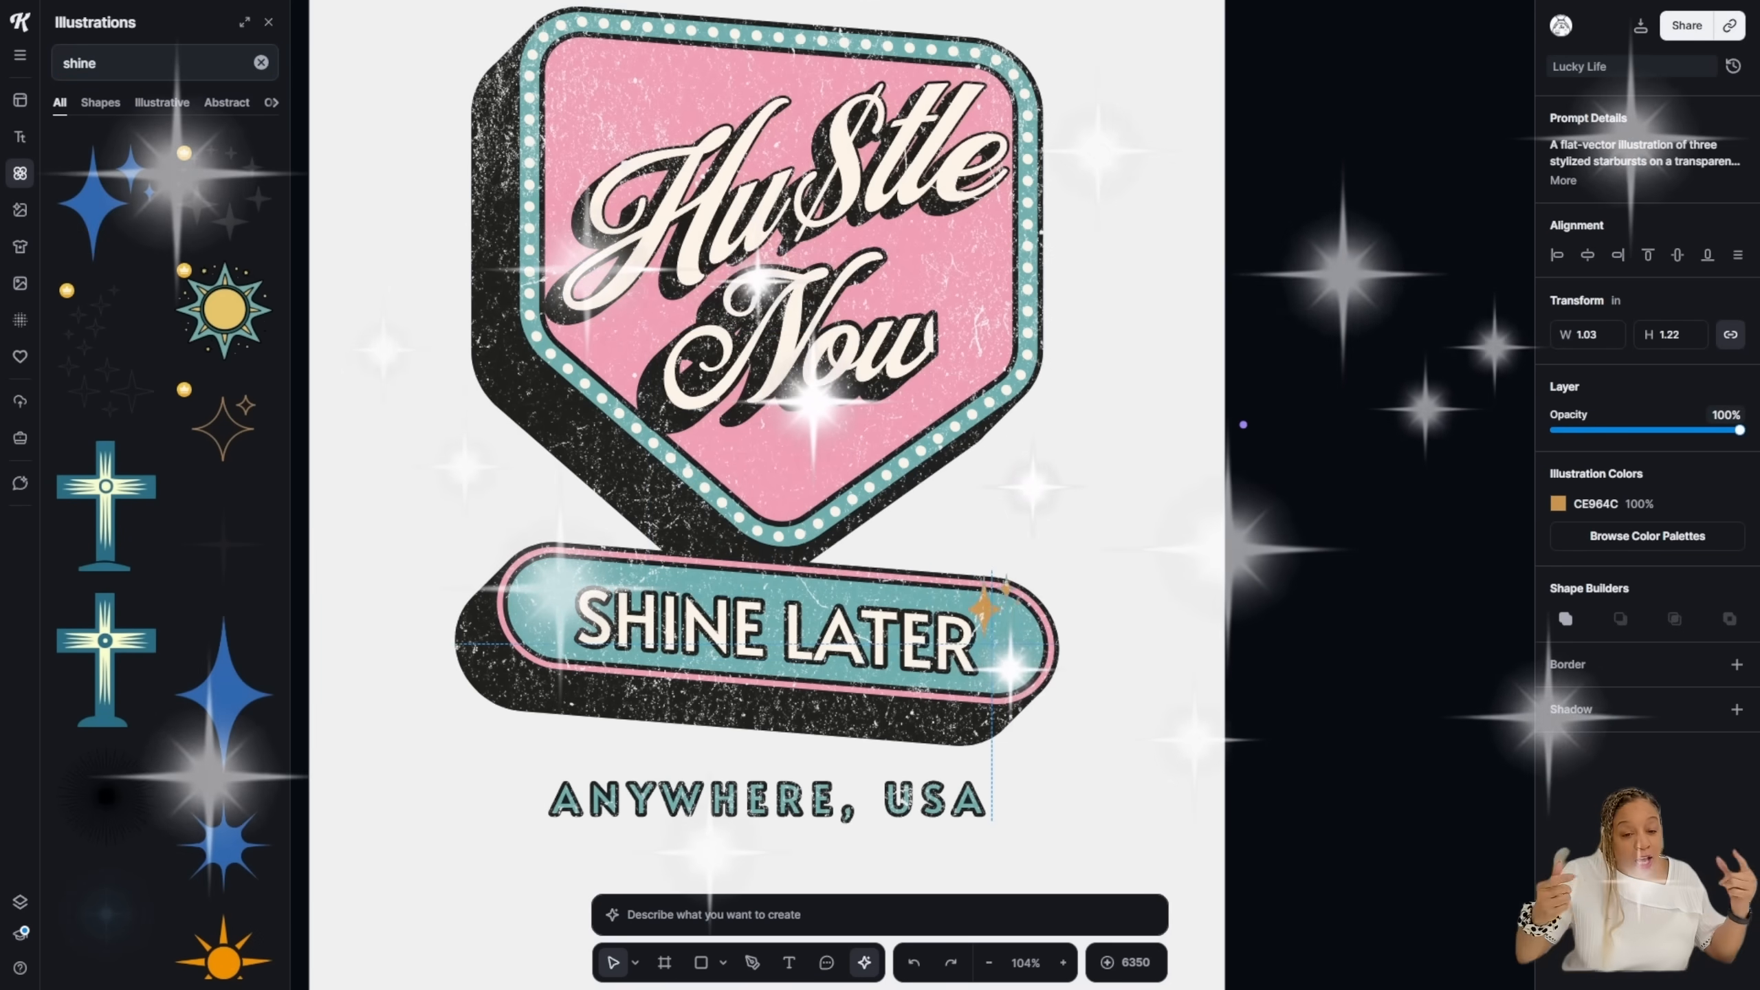
key(Escape)
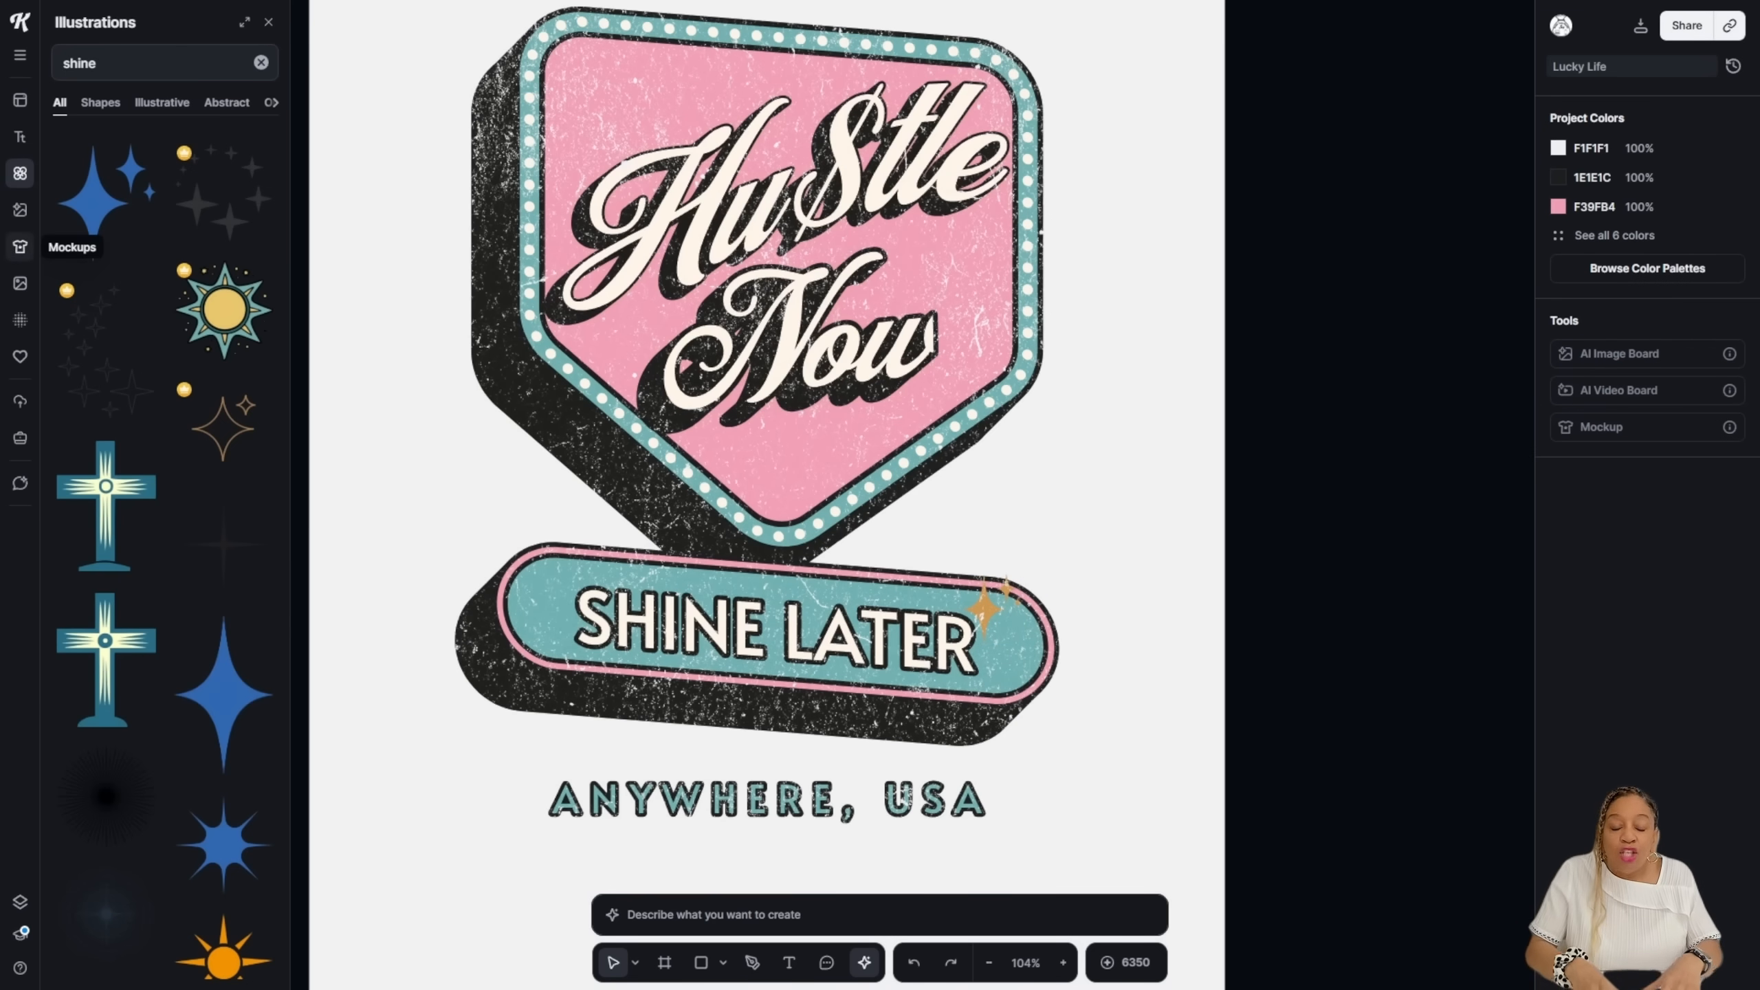
click(19, 246)
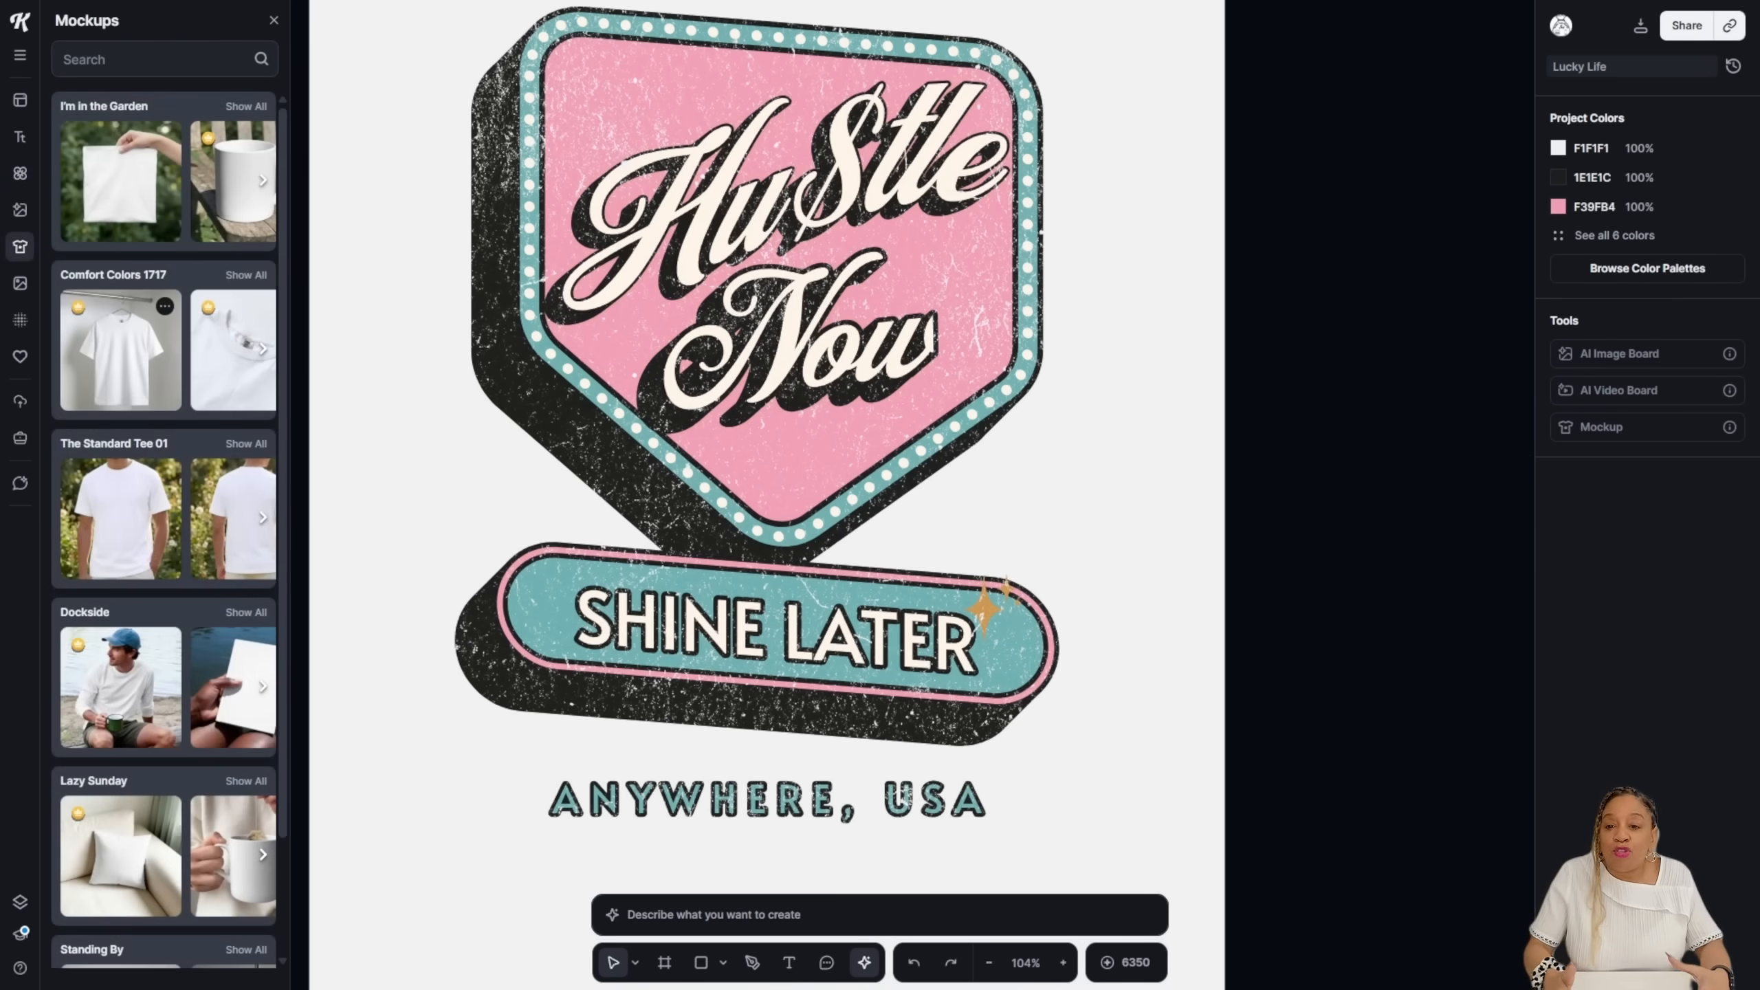
Step: Add the Comfort Colors 1717 hanging-shirt mockup with its linked Artboard 2
click(1600, 426)
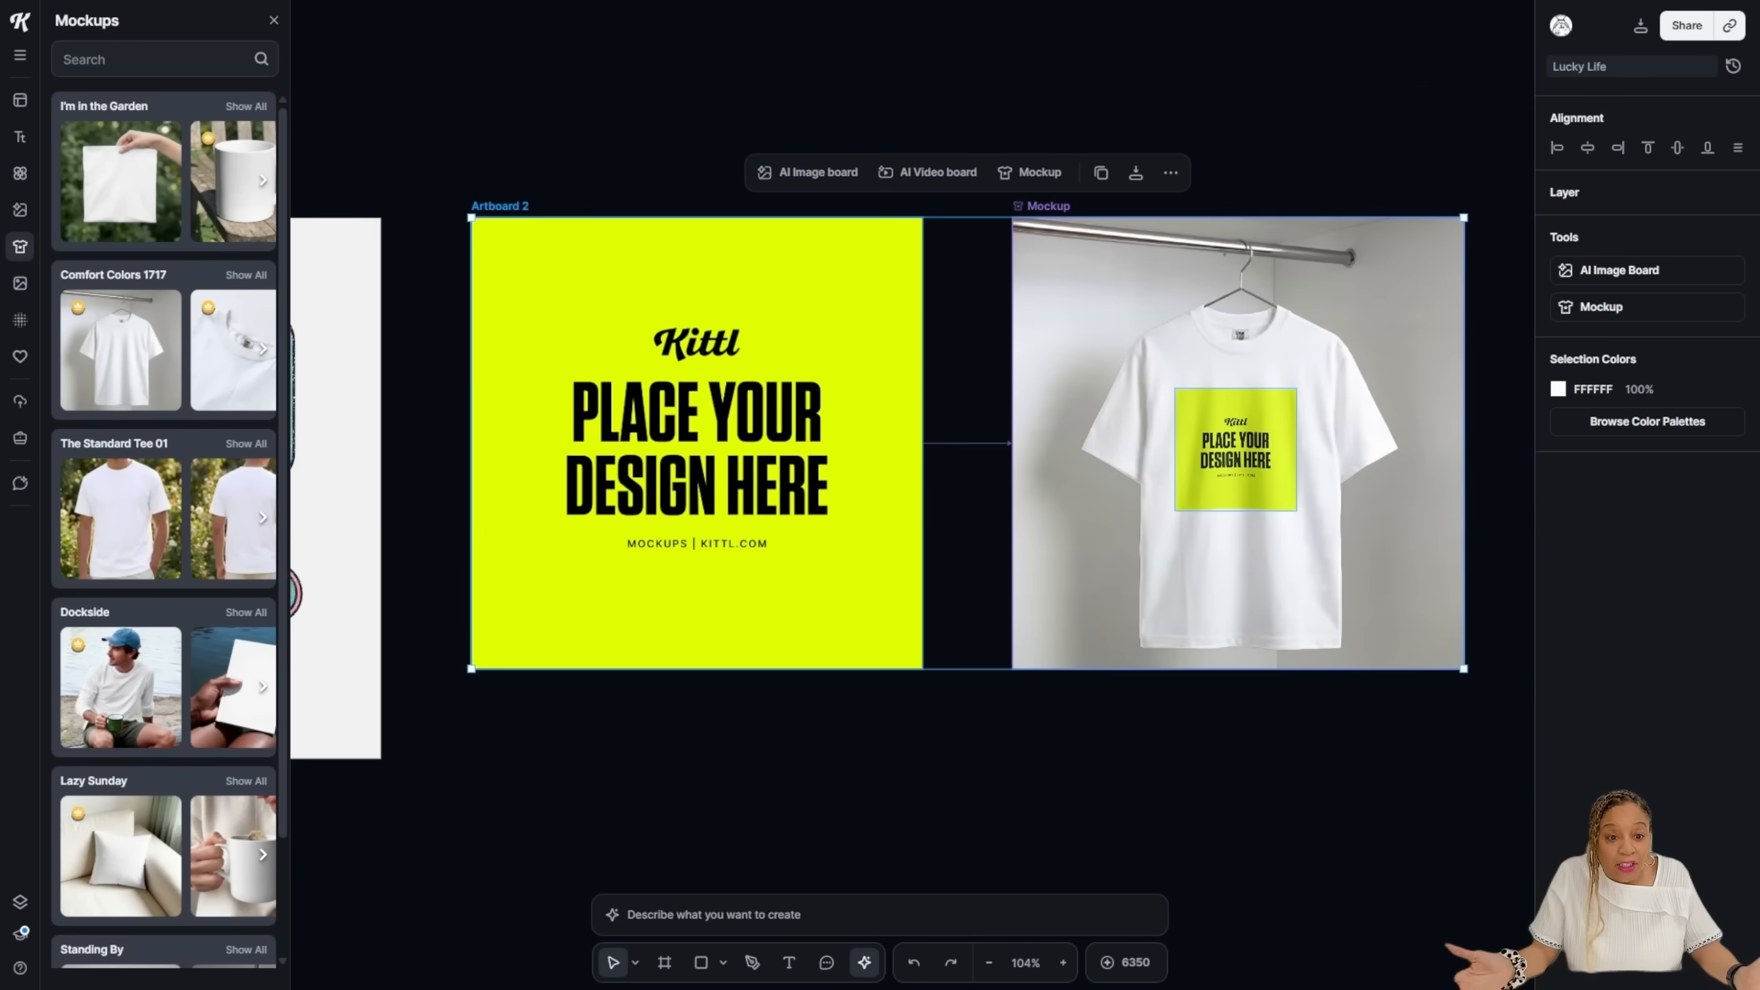
drag(563, 658, 297, 292)
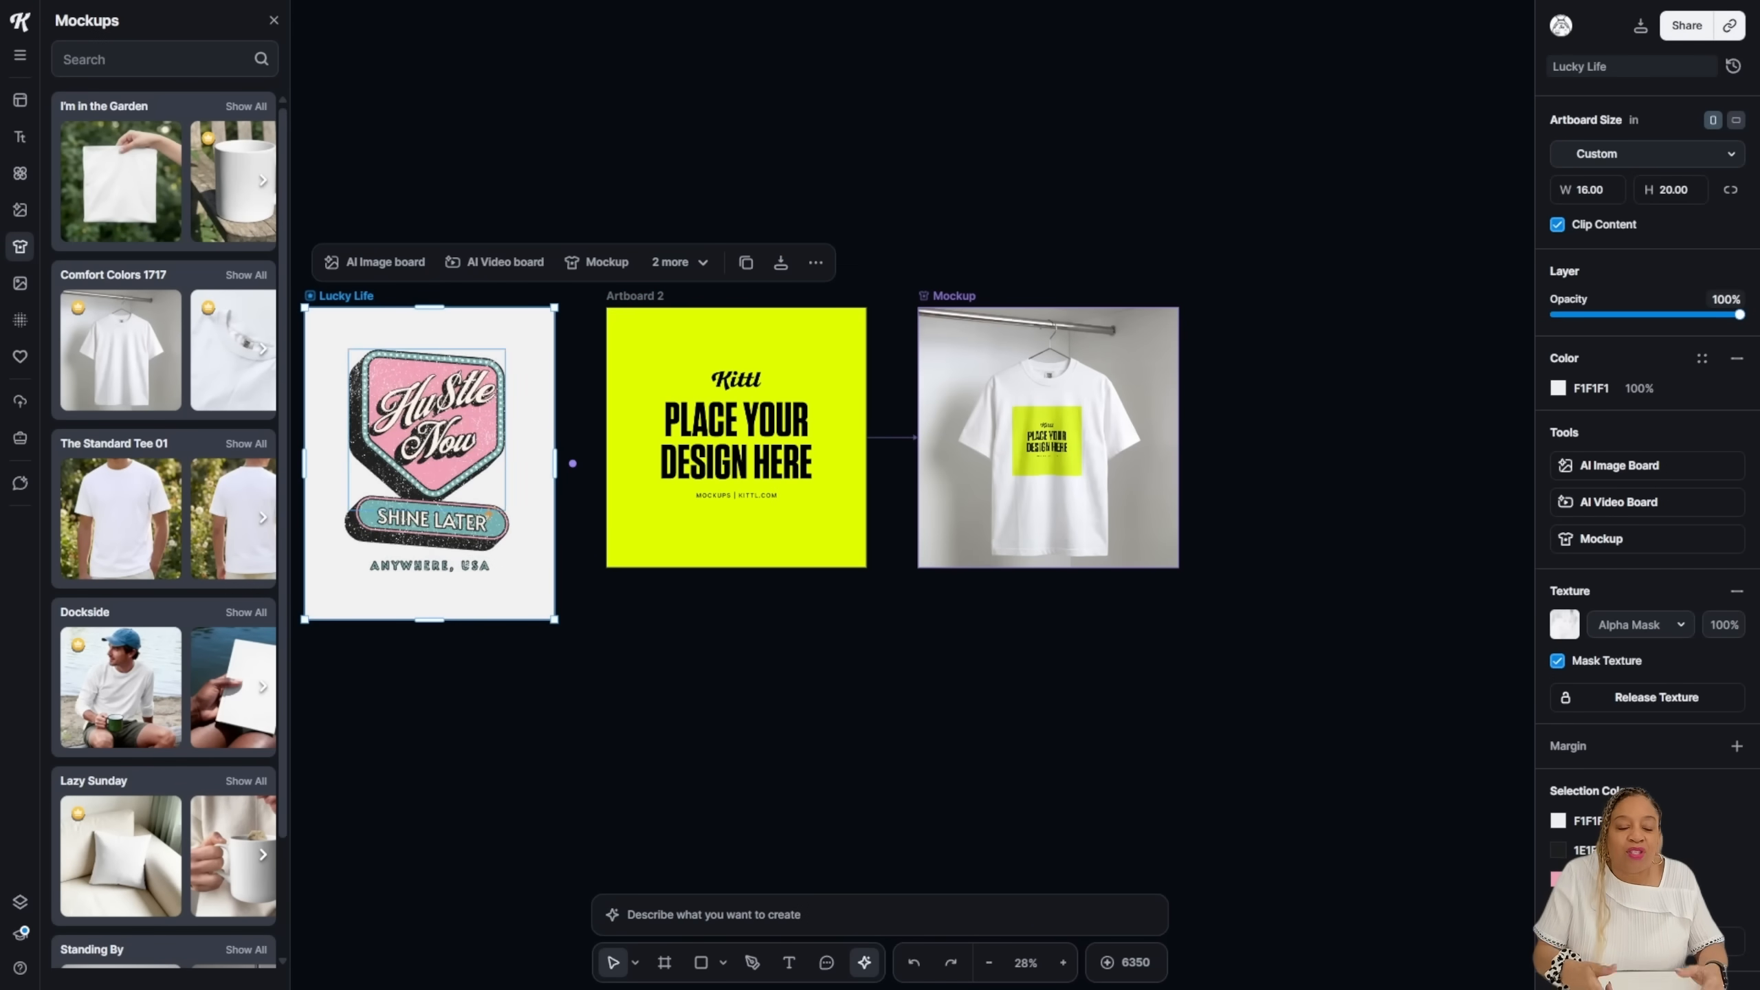
drag(583, 658, 319, 220)
mouse_move(426, 433)
mouse_down()
mouse_move(407, 416)
mouse_move(422, 420)
mouse_up()
Step: Replace Artboard 2's green placeholder with the Hustle Now artwork so the shirt shows it
click(728, 433)
drag(728, 433, 647, 356)
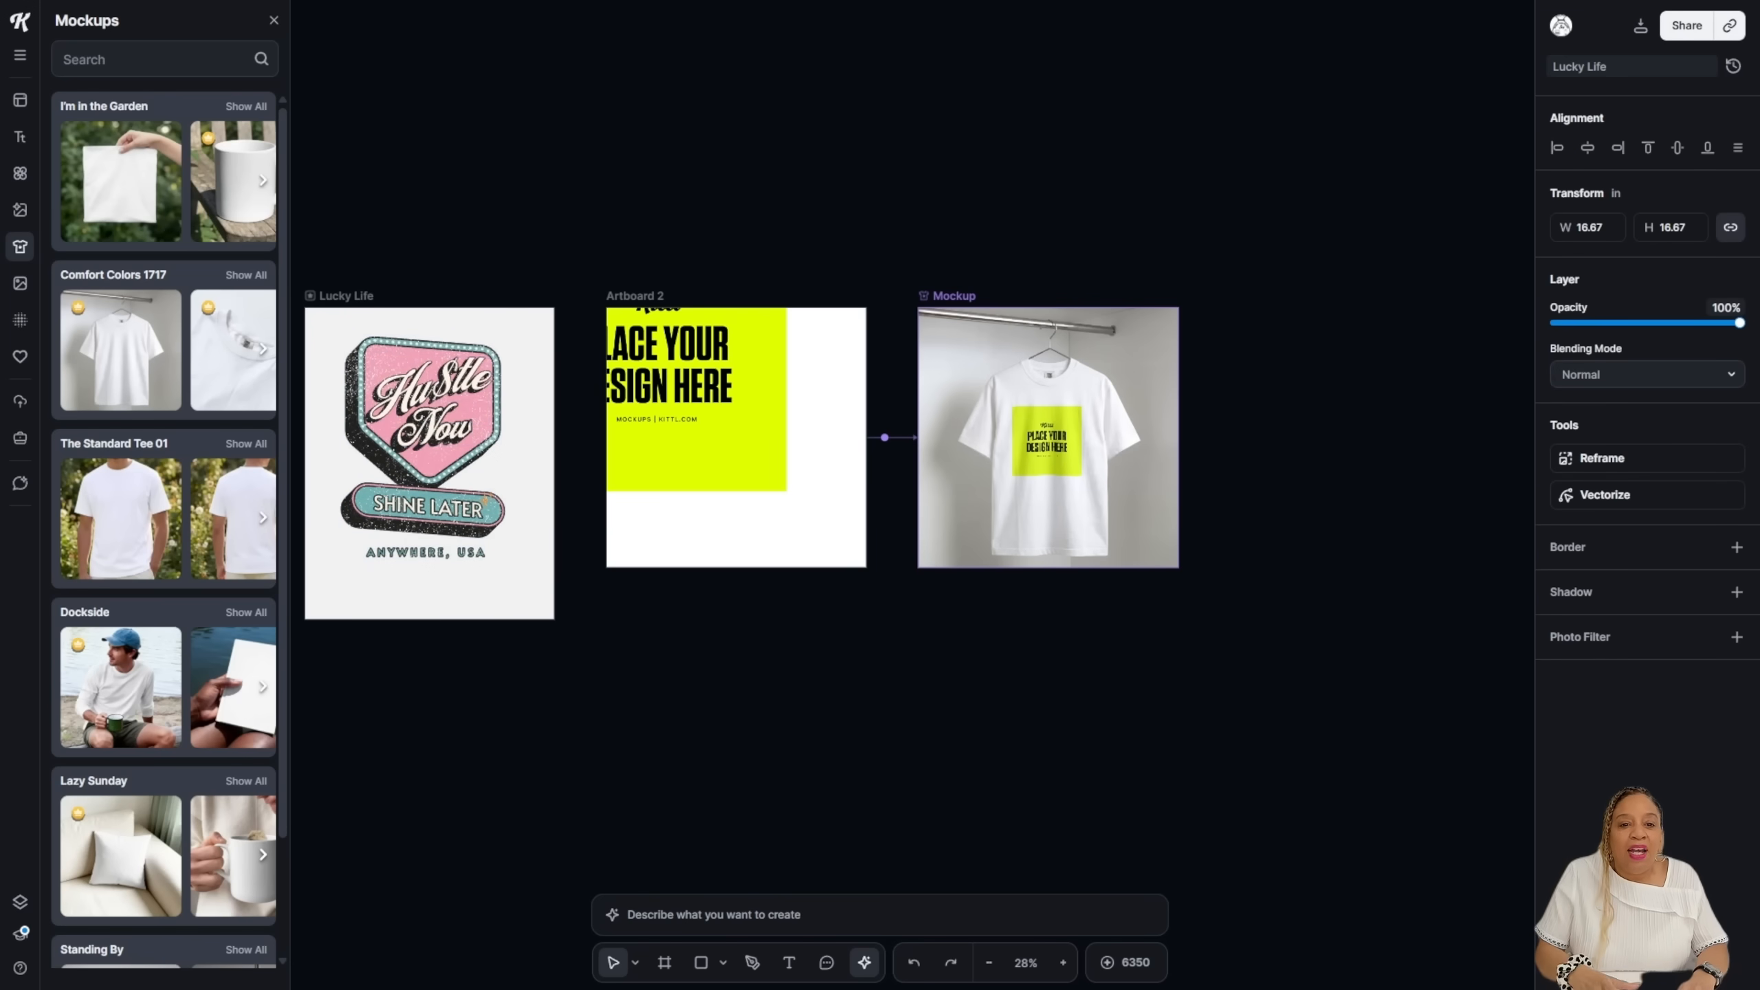
key(Delete)
drag(592, 641, 349, 319)
drag(423, 444, 737, 433)
click(1047, 440)
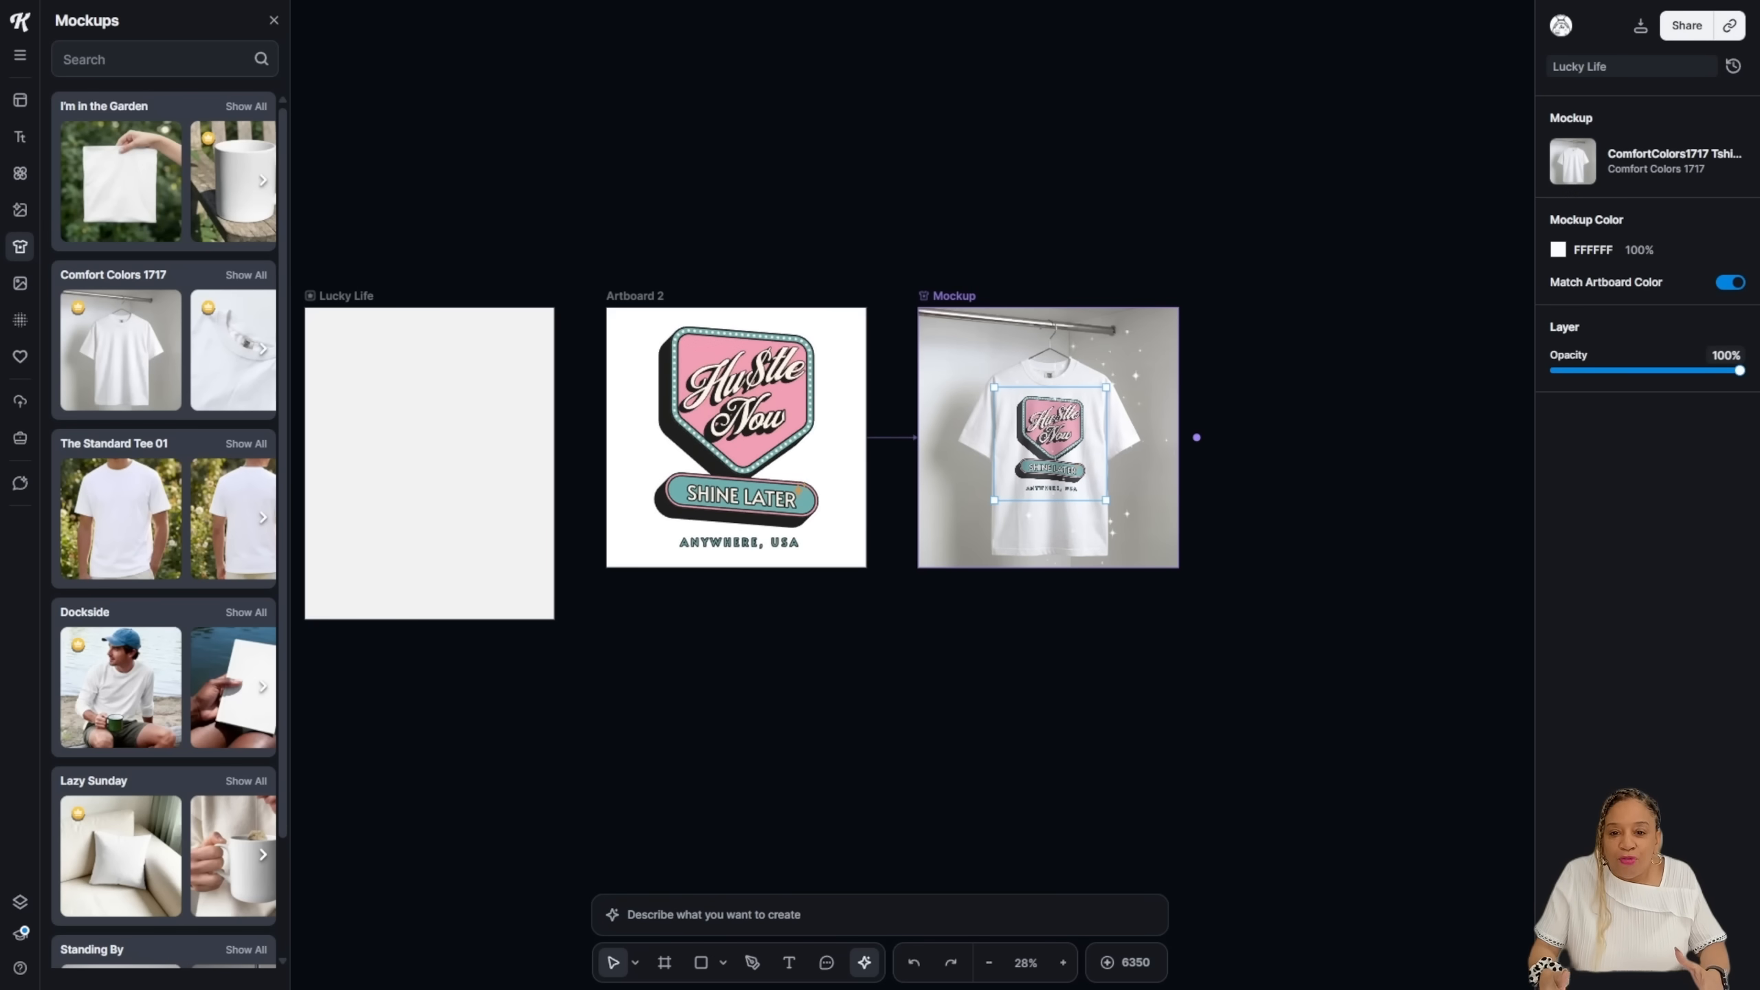
key(Escape)
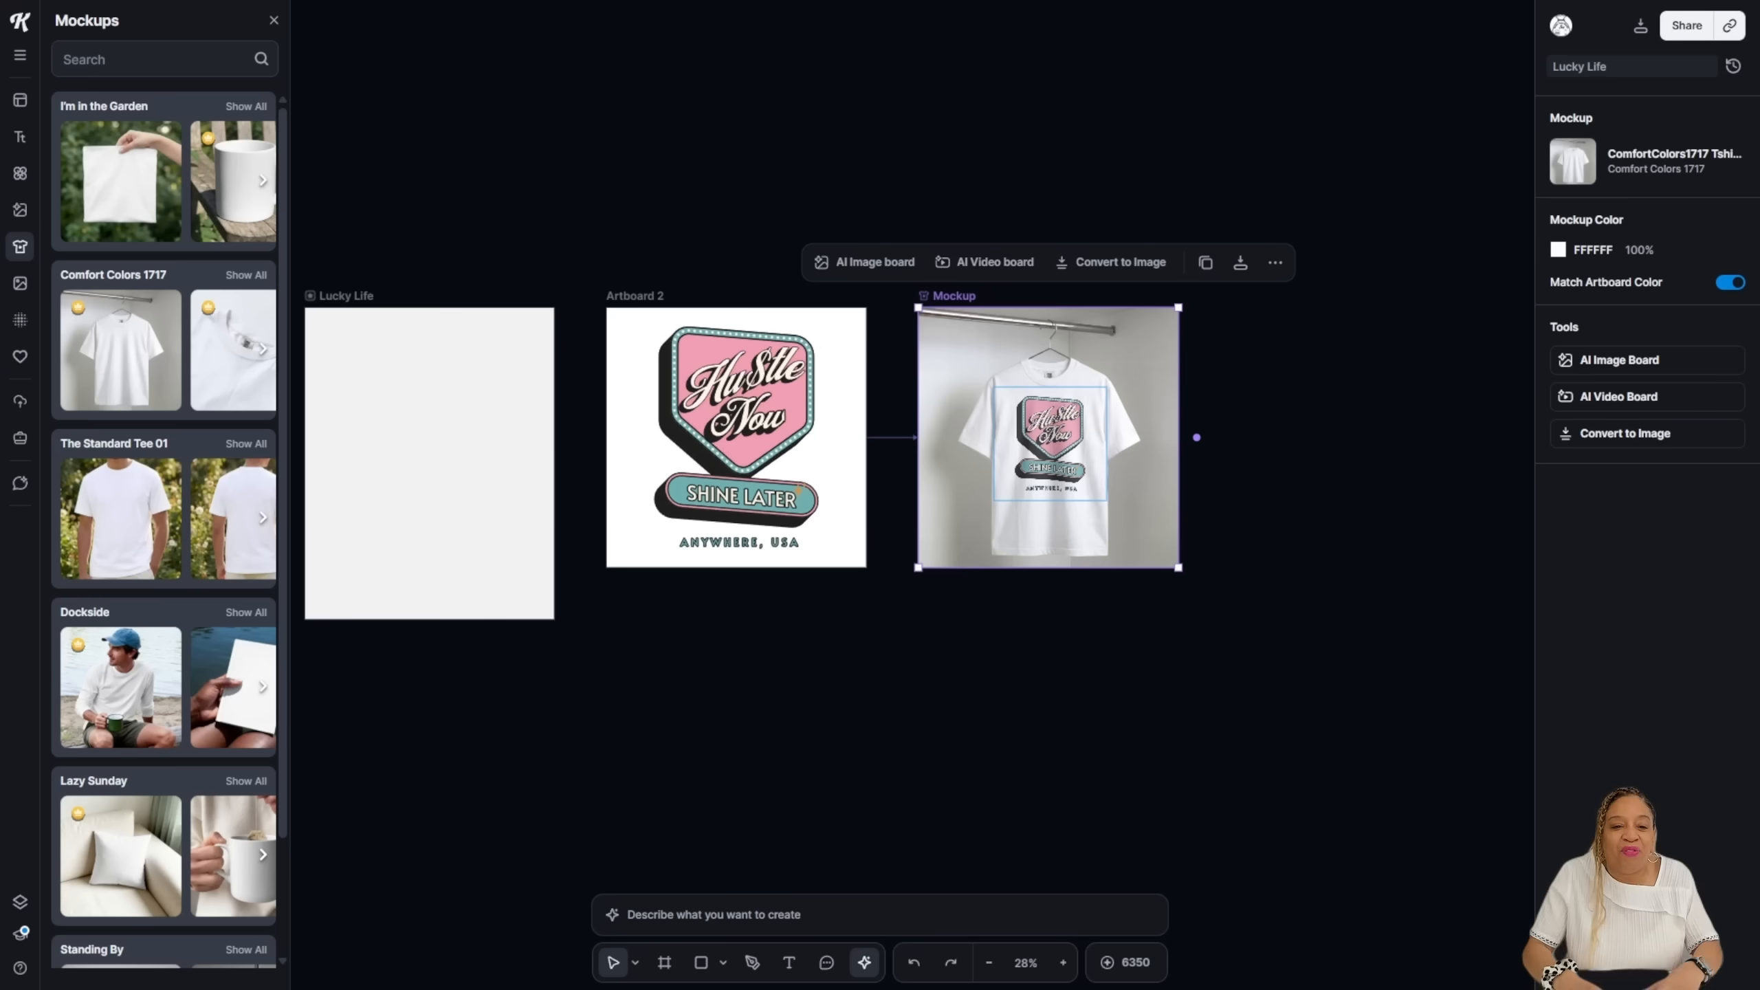
click(1618, 397)
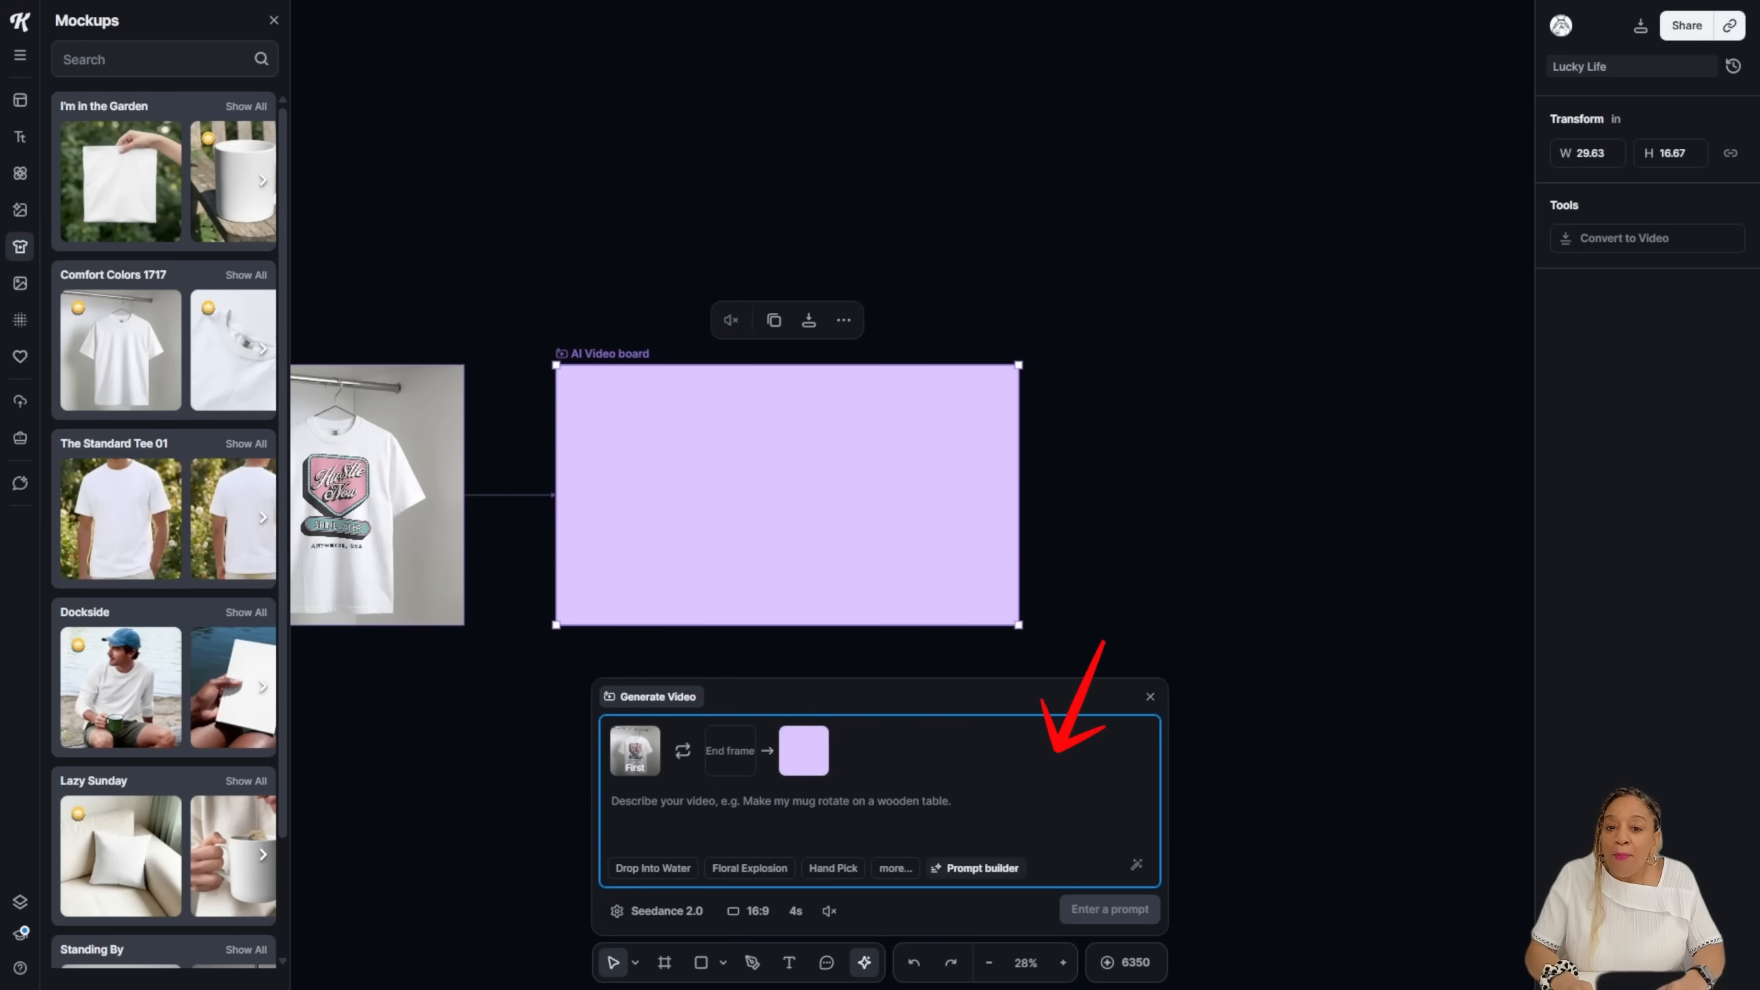
Step: Build the video prompt from Photography, Worms Eye View, Retro Film, Natural, Street and Golden Hour tags
click(975, 868)
scroll(807, 395, down, 1)
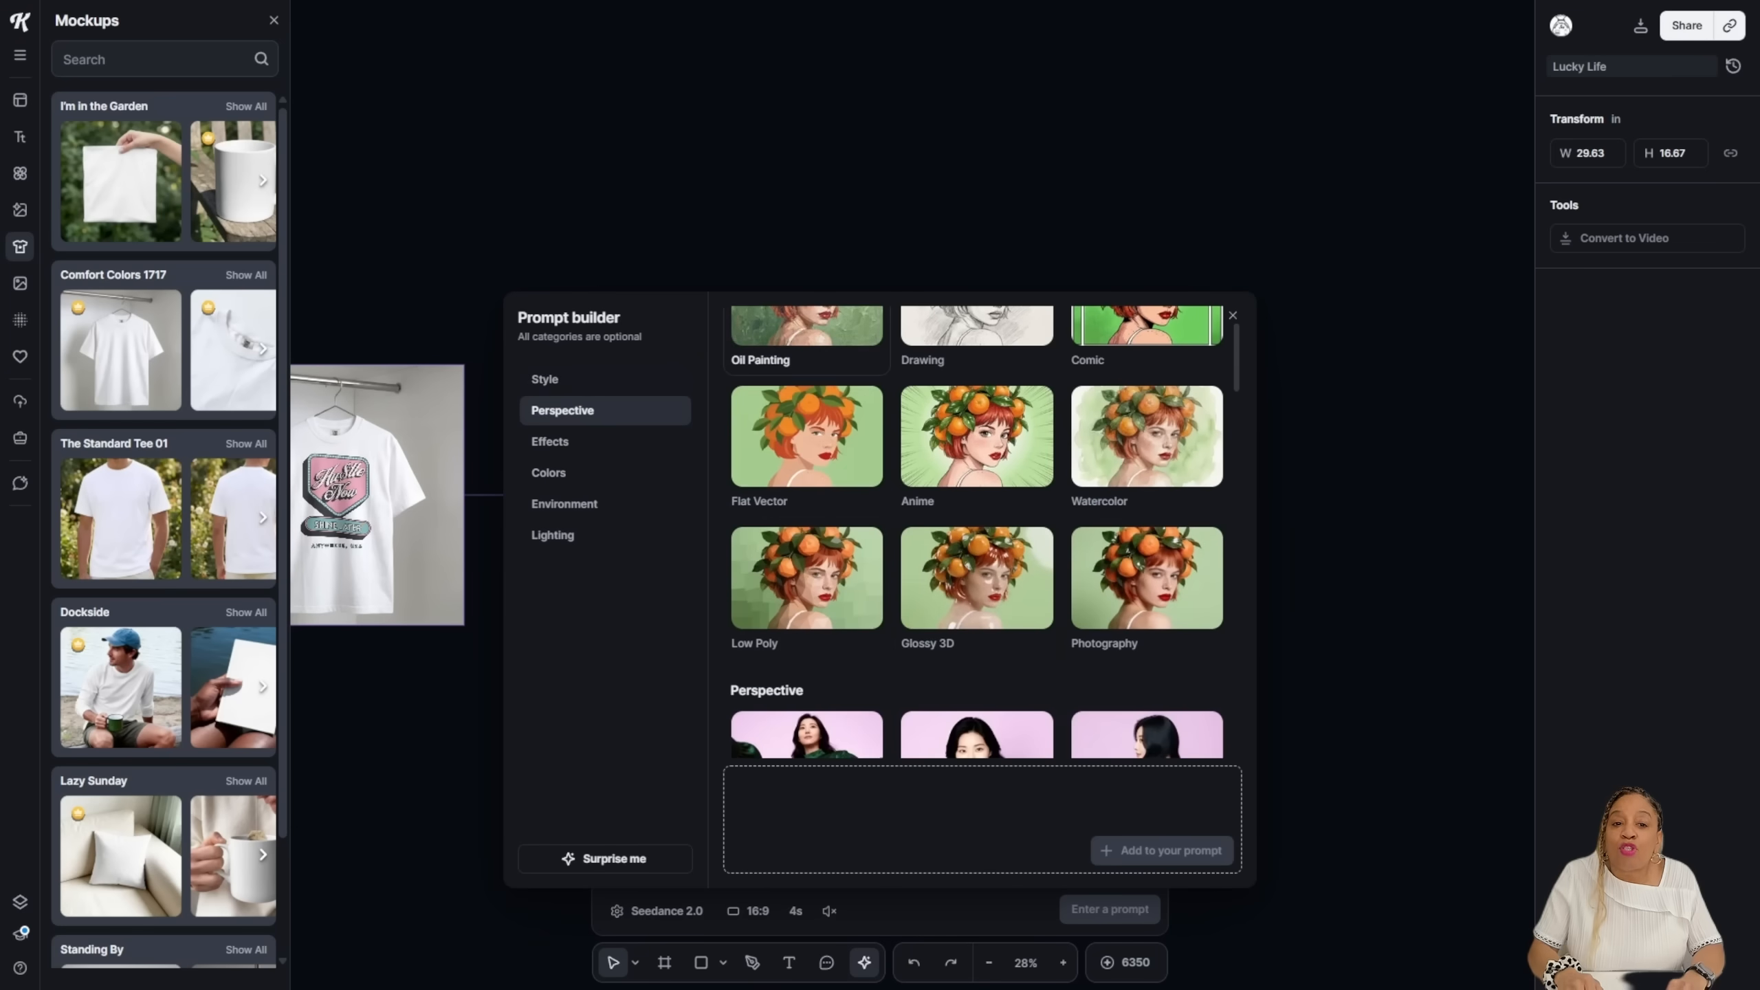
scroll(1147, 576, down, 3)
scroll(1147, 576, up, 2)
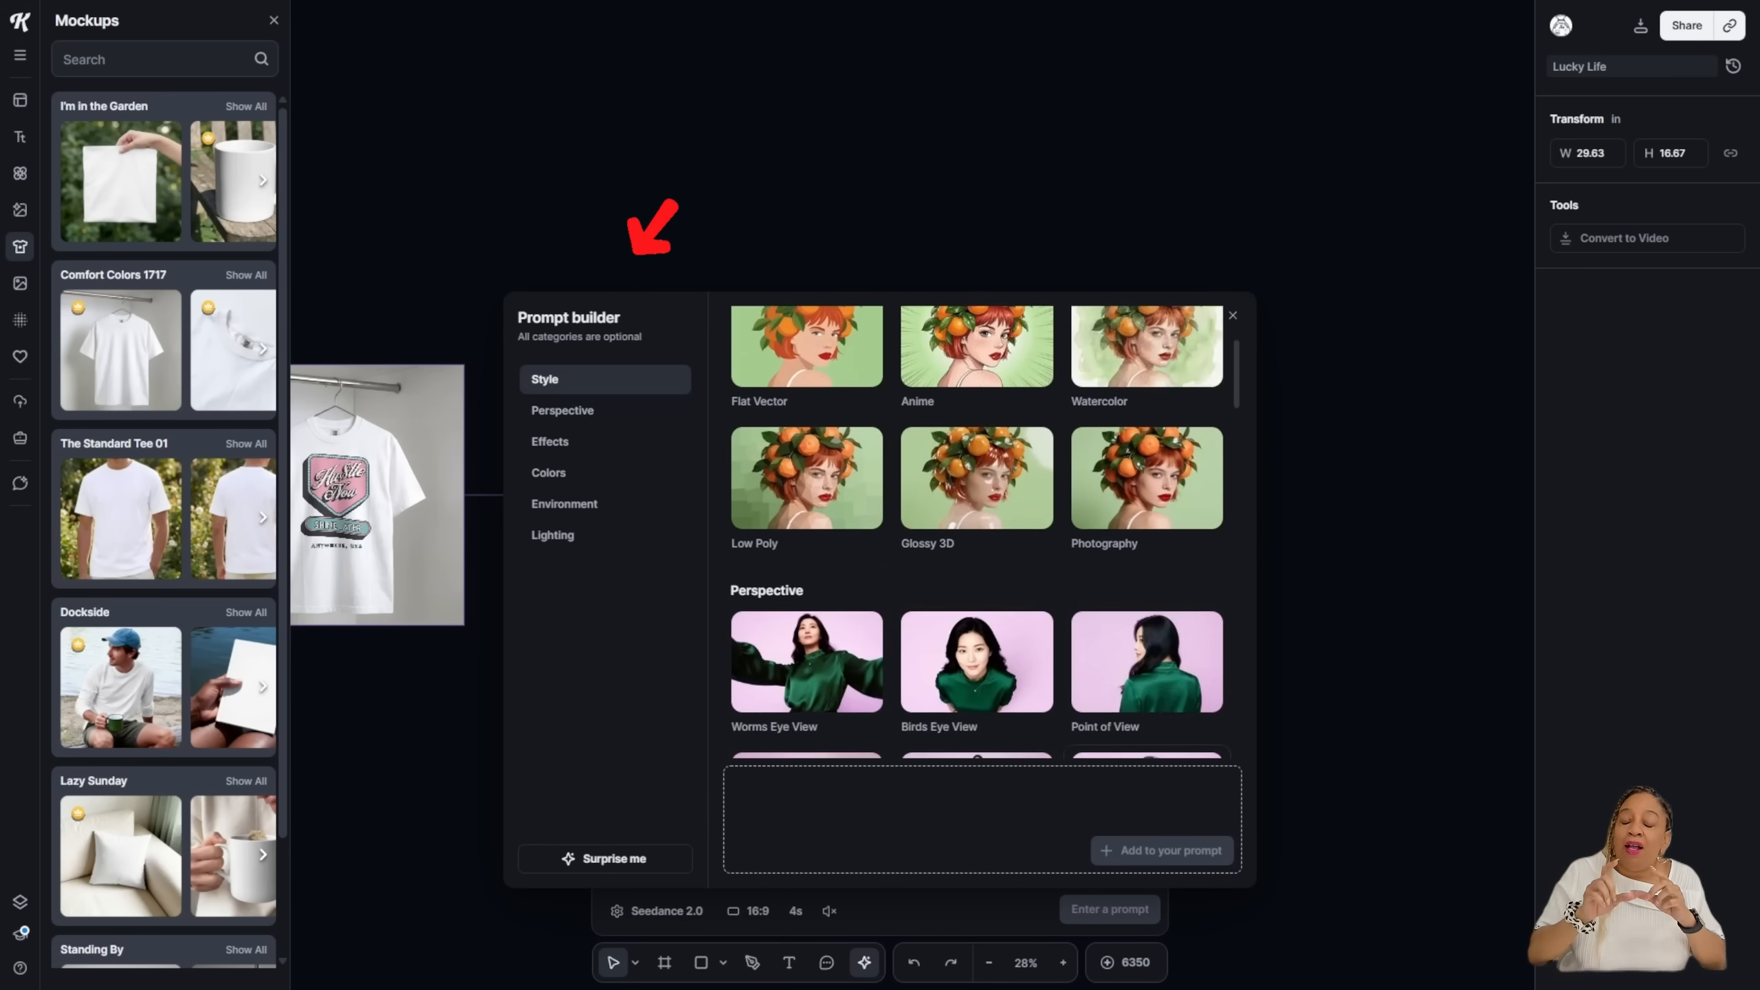
scroll(1208, 633, up, 2)
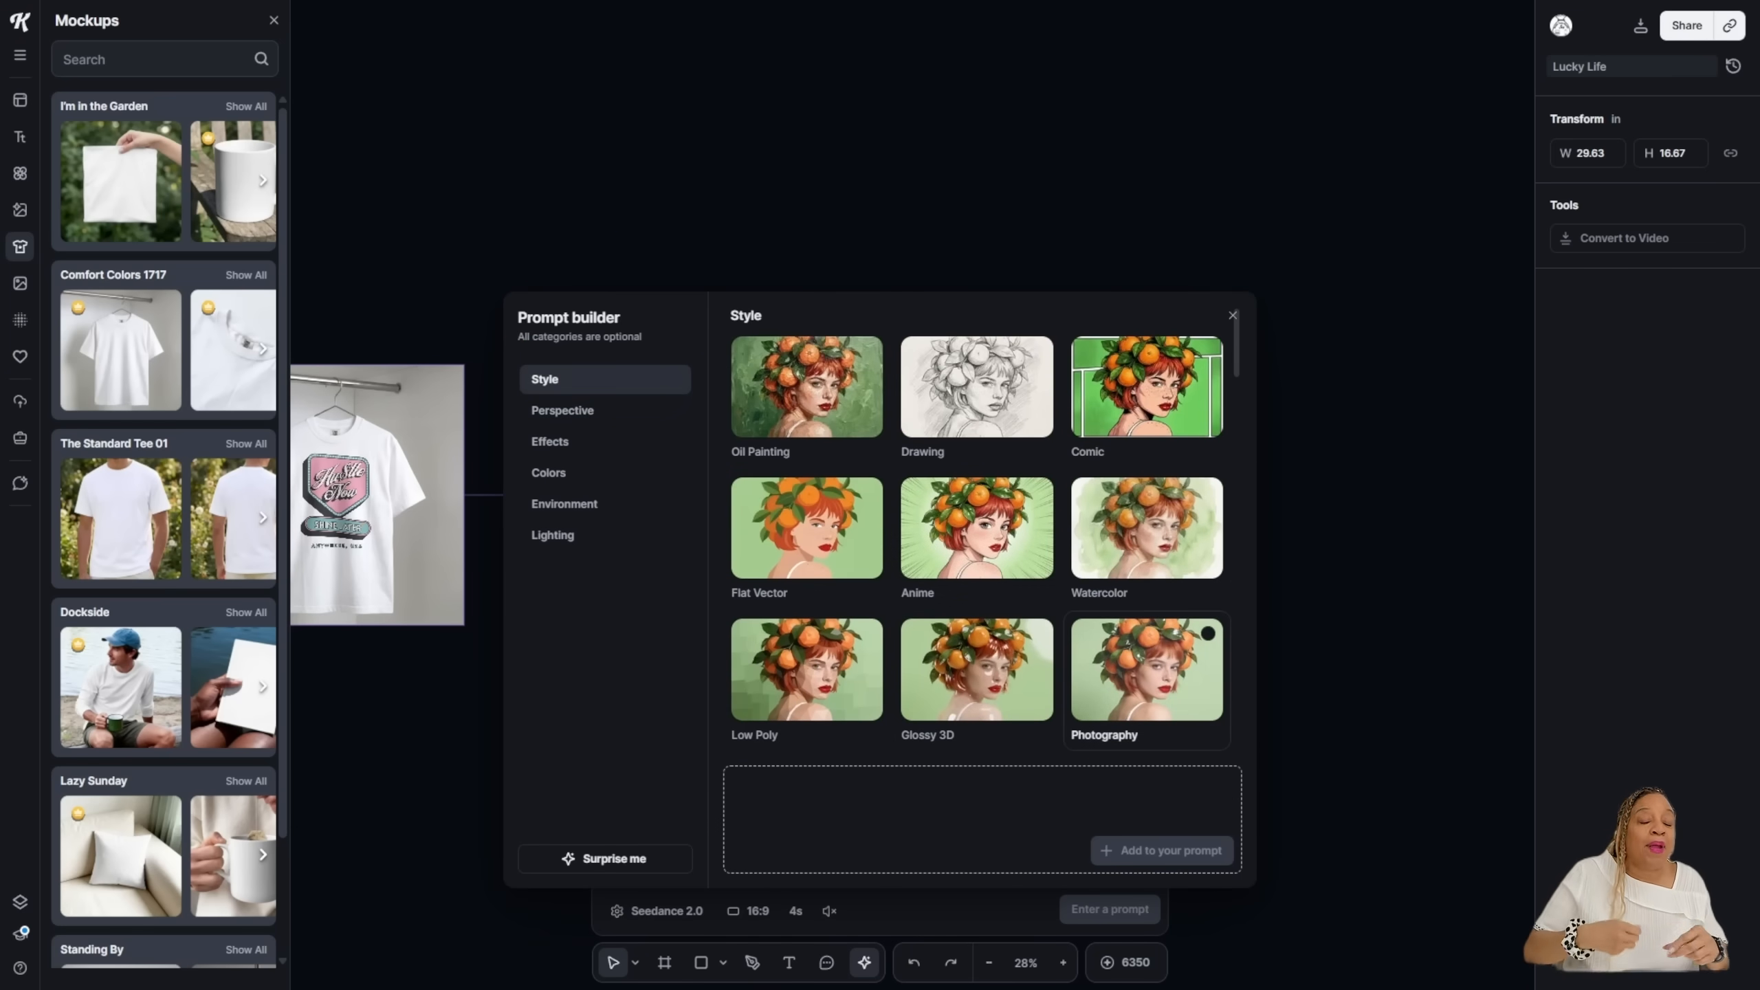
click(1208, 633)
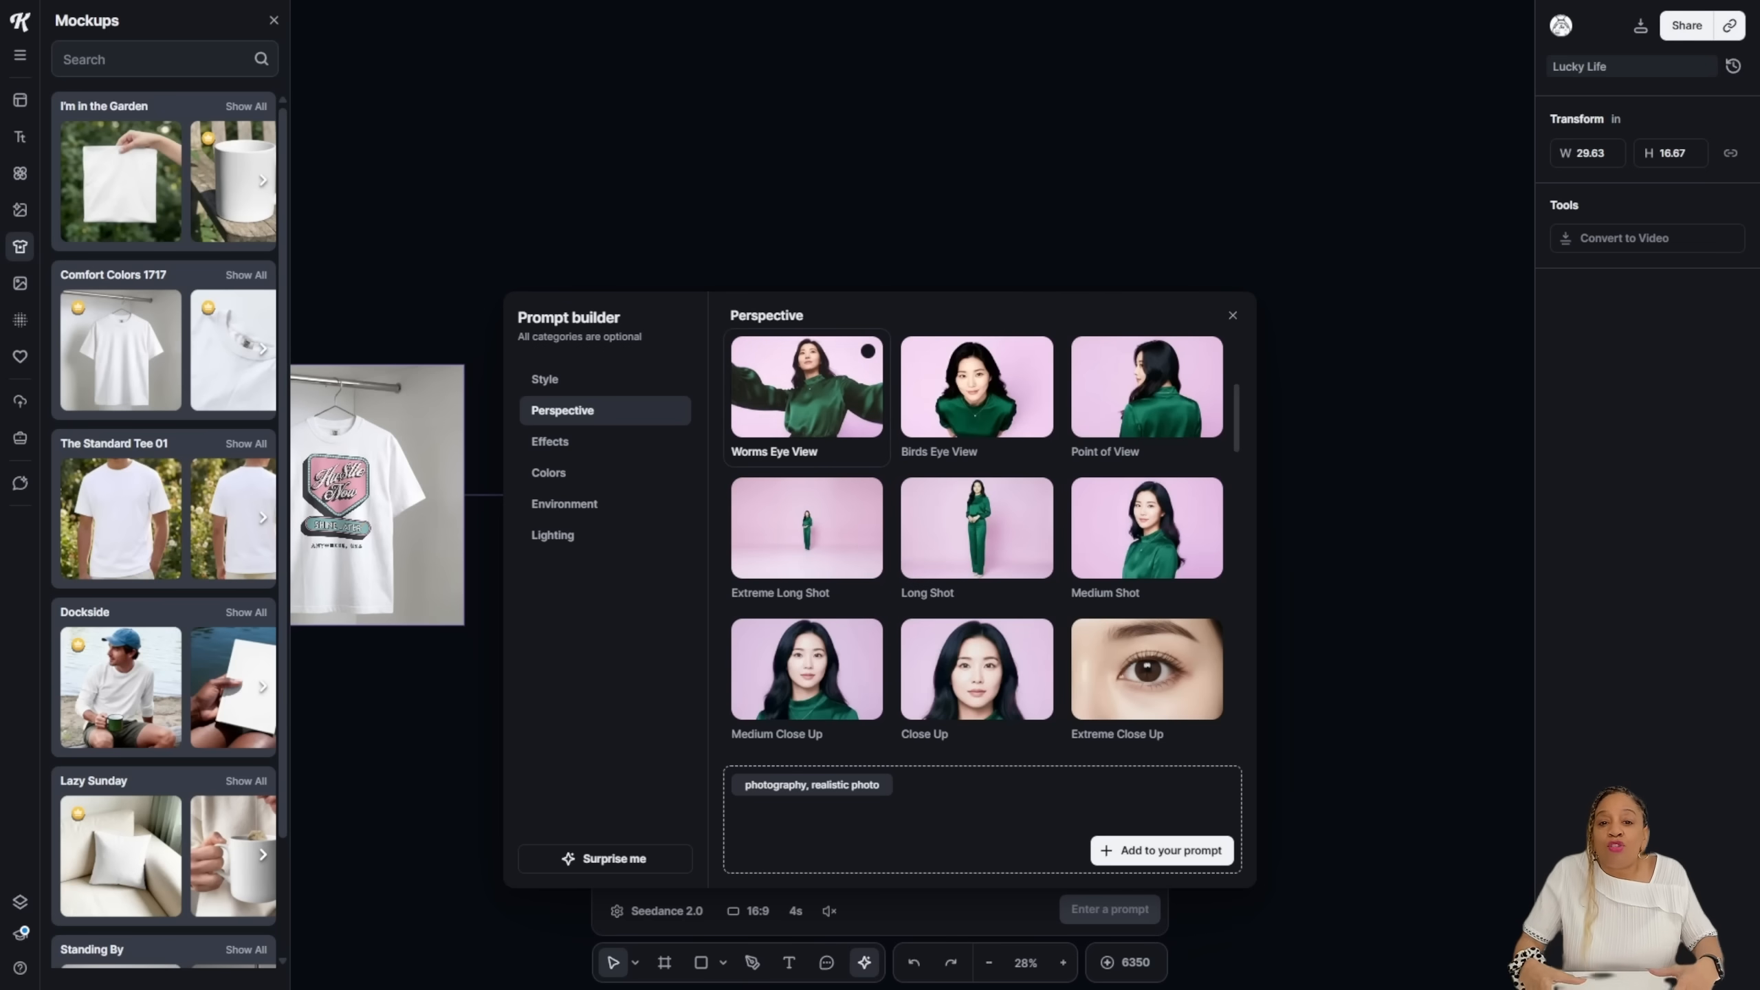
click(806, 388)
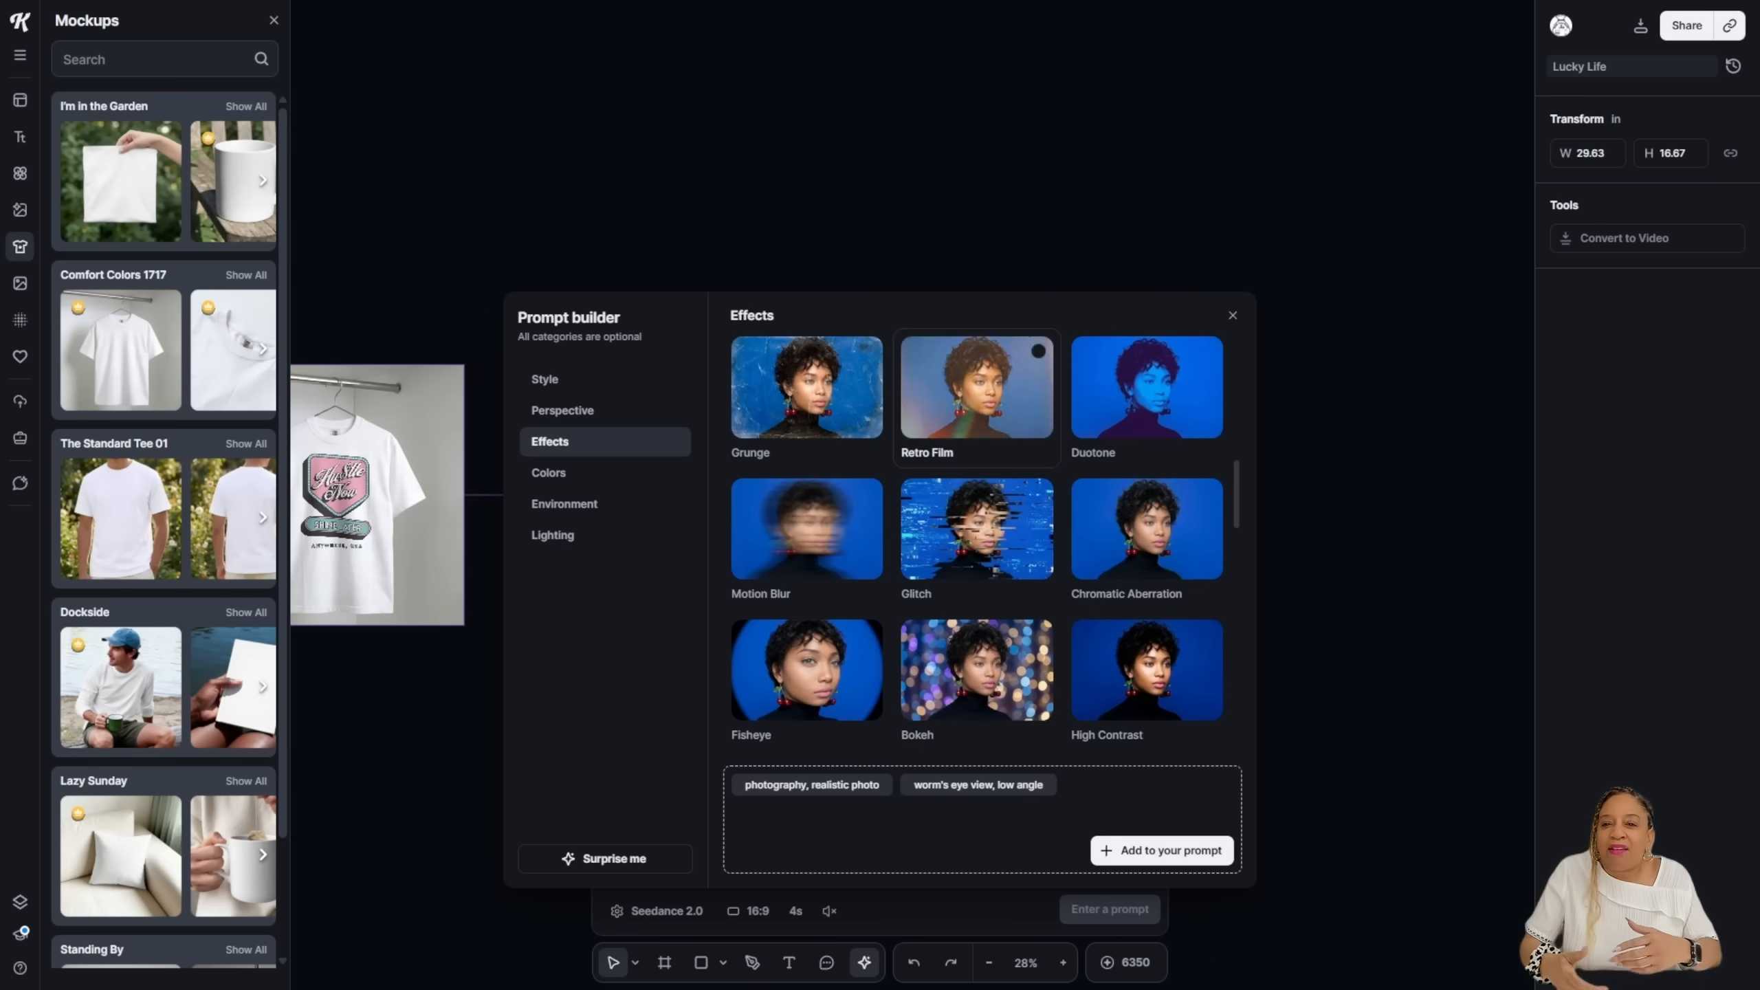
click(977, 387)
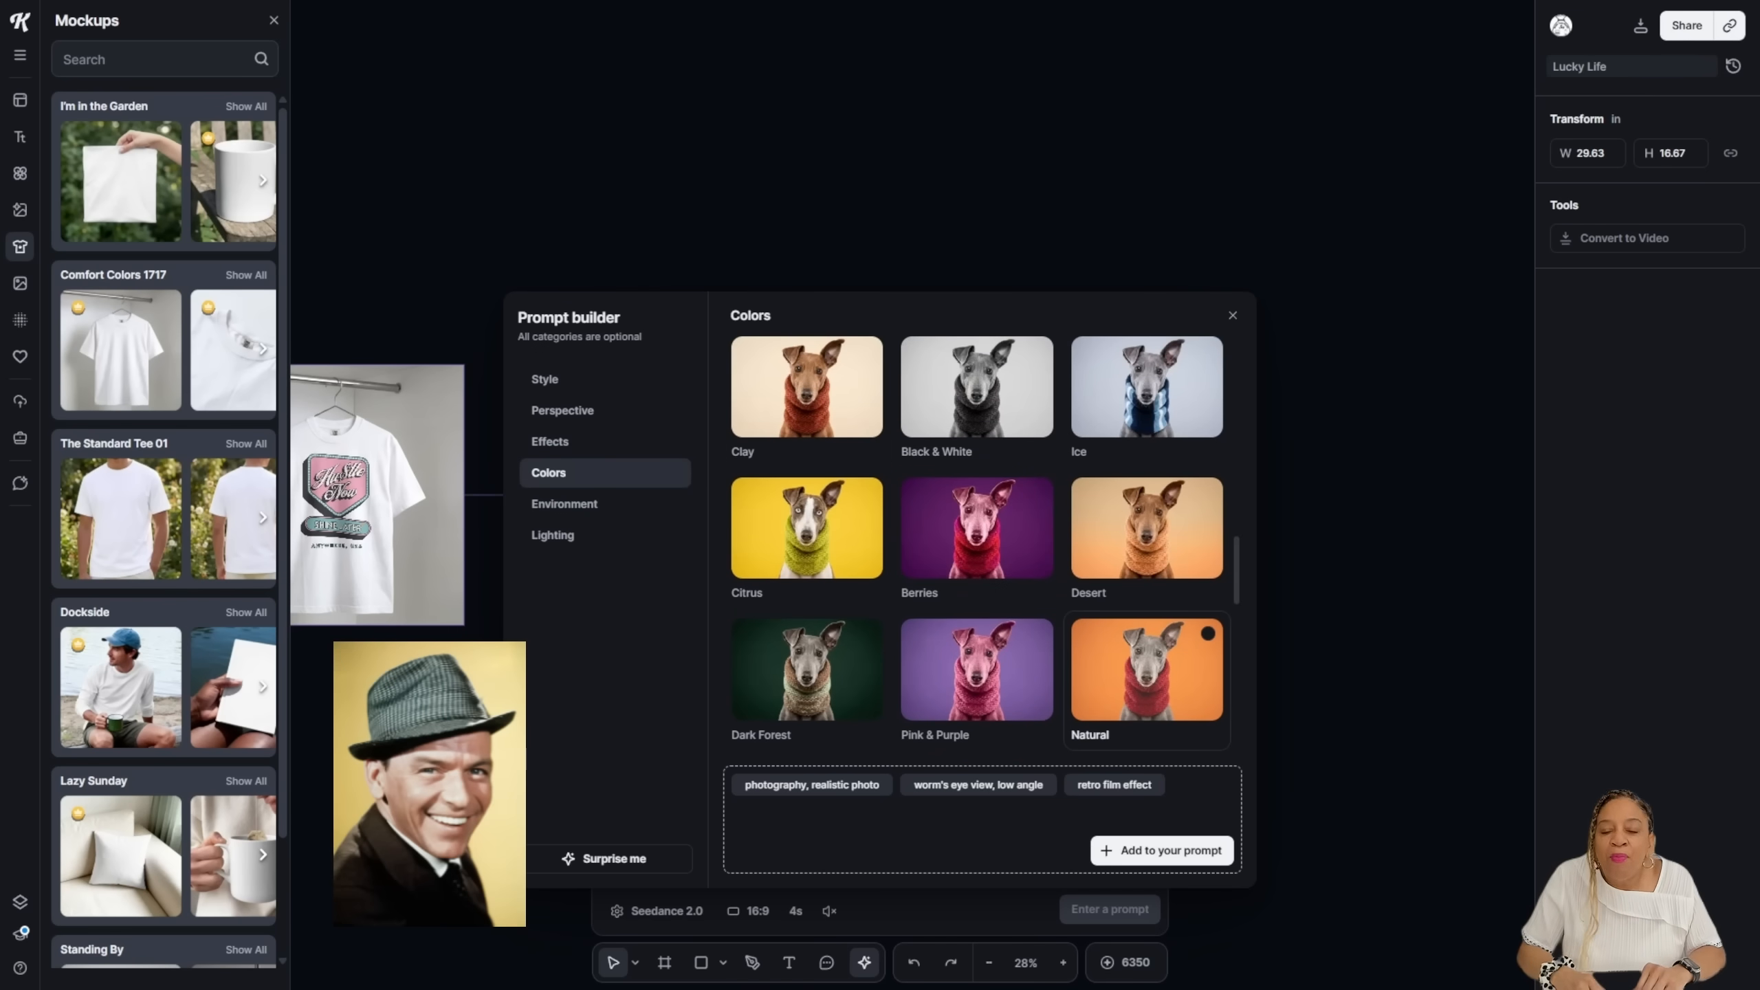
click(1146, 669)
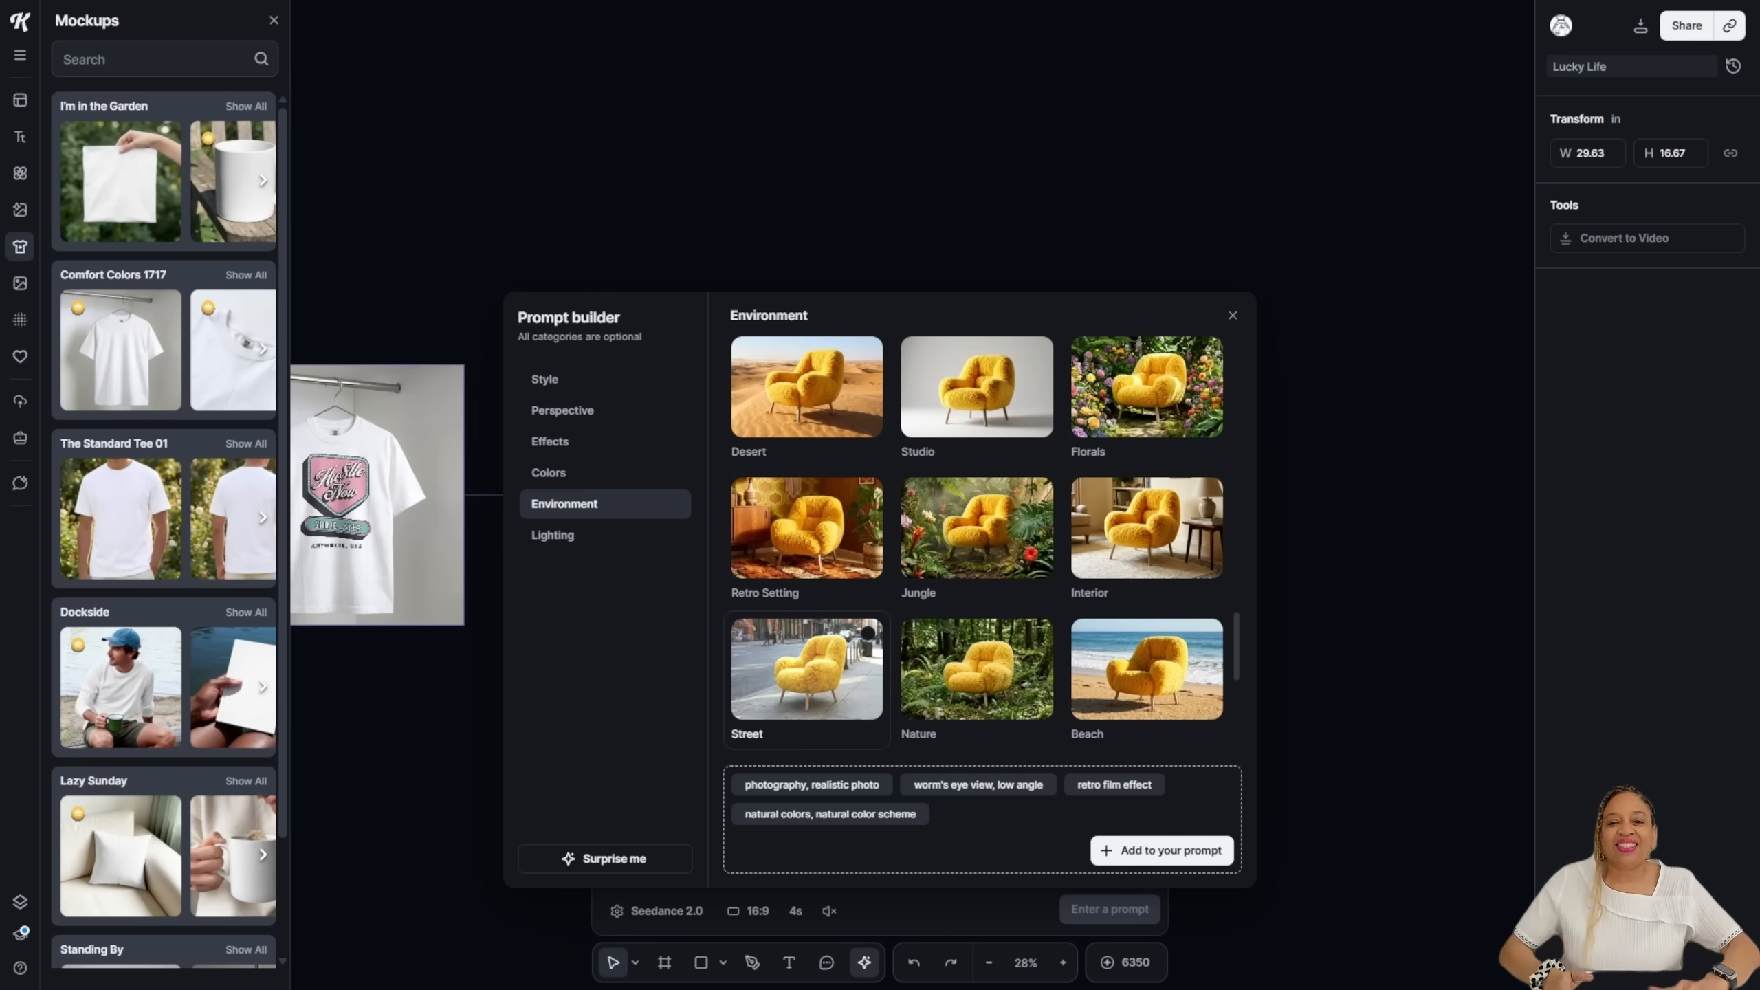
click(867, 633)
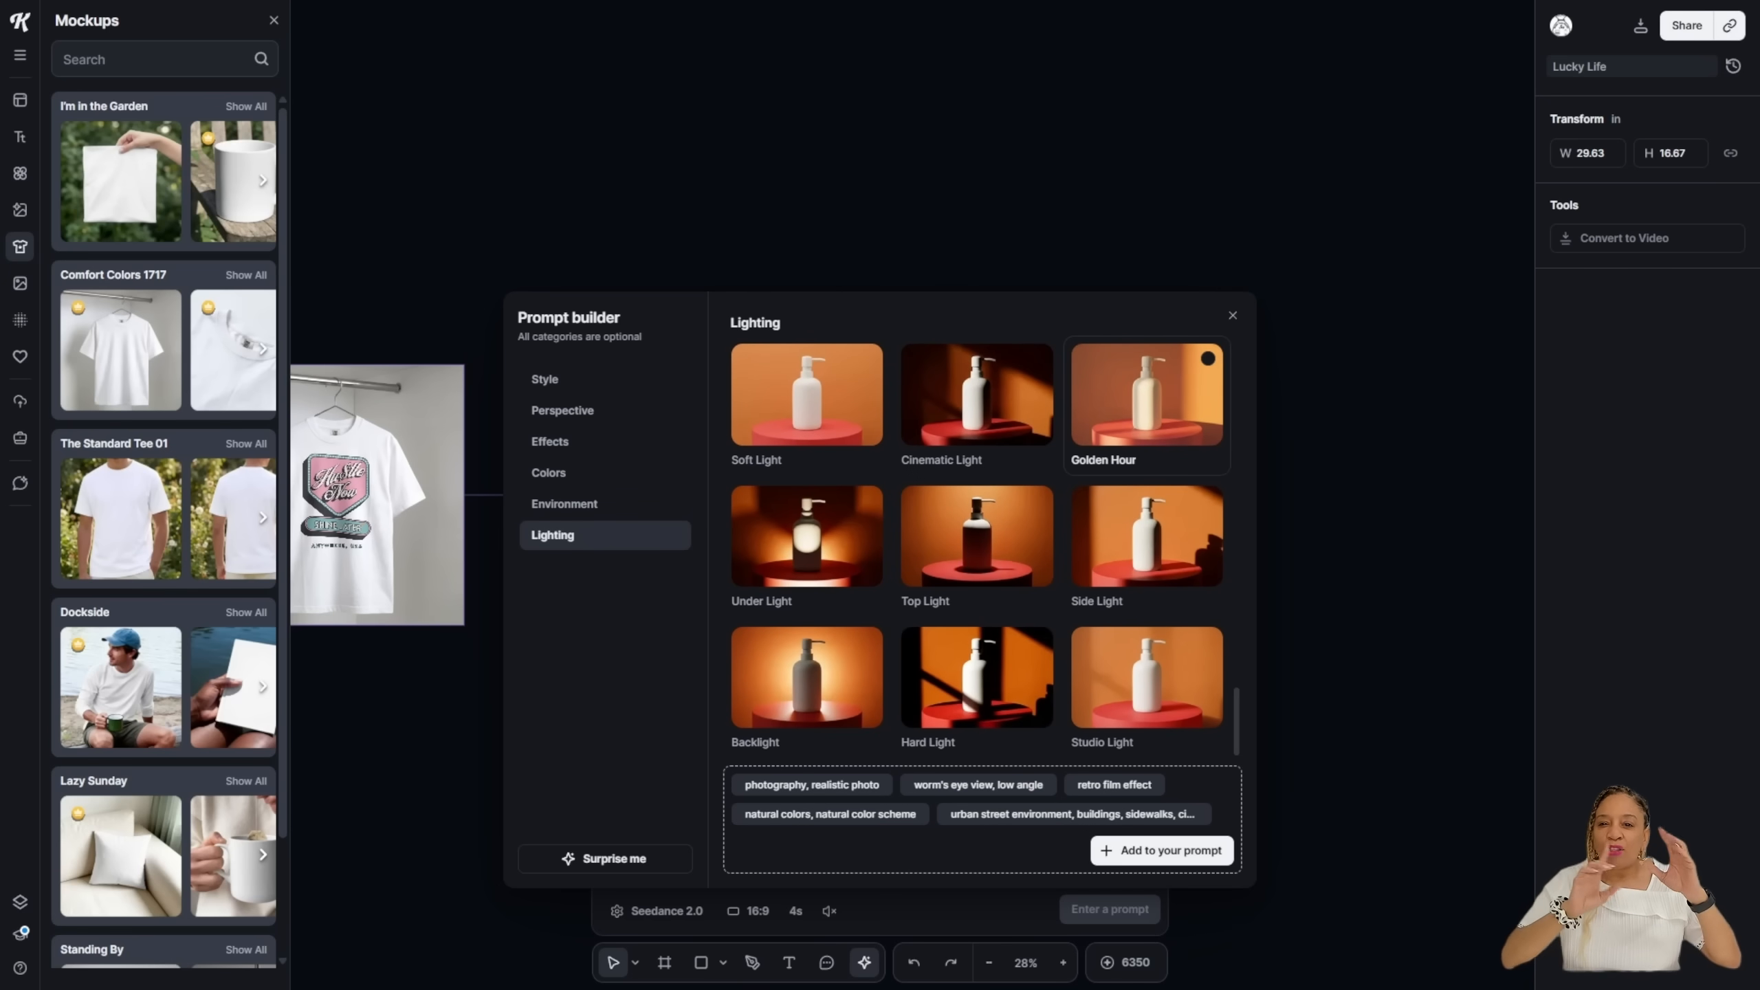
click(1147, 395)
scroll(1147, 527, down, 1)
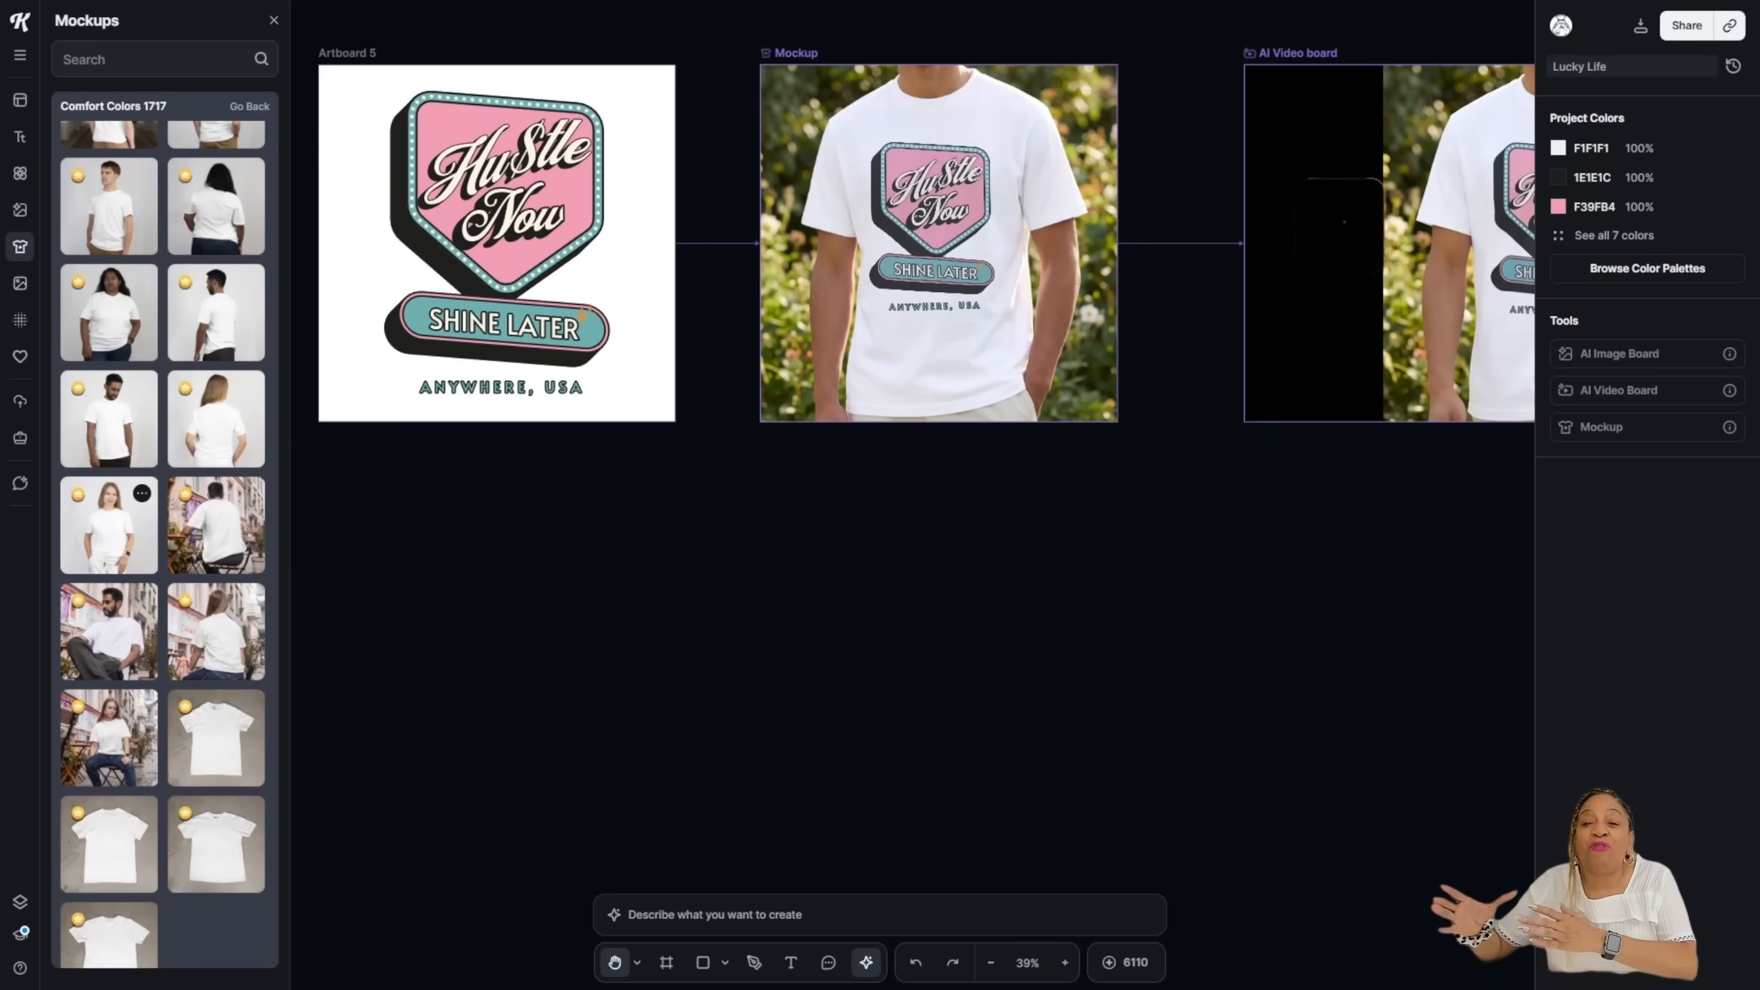
Step: Scroll down the Comfort Colors 1717 mockup list to its end
scroll(108, 624, down, 1)
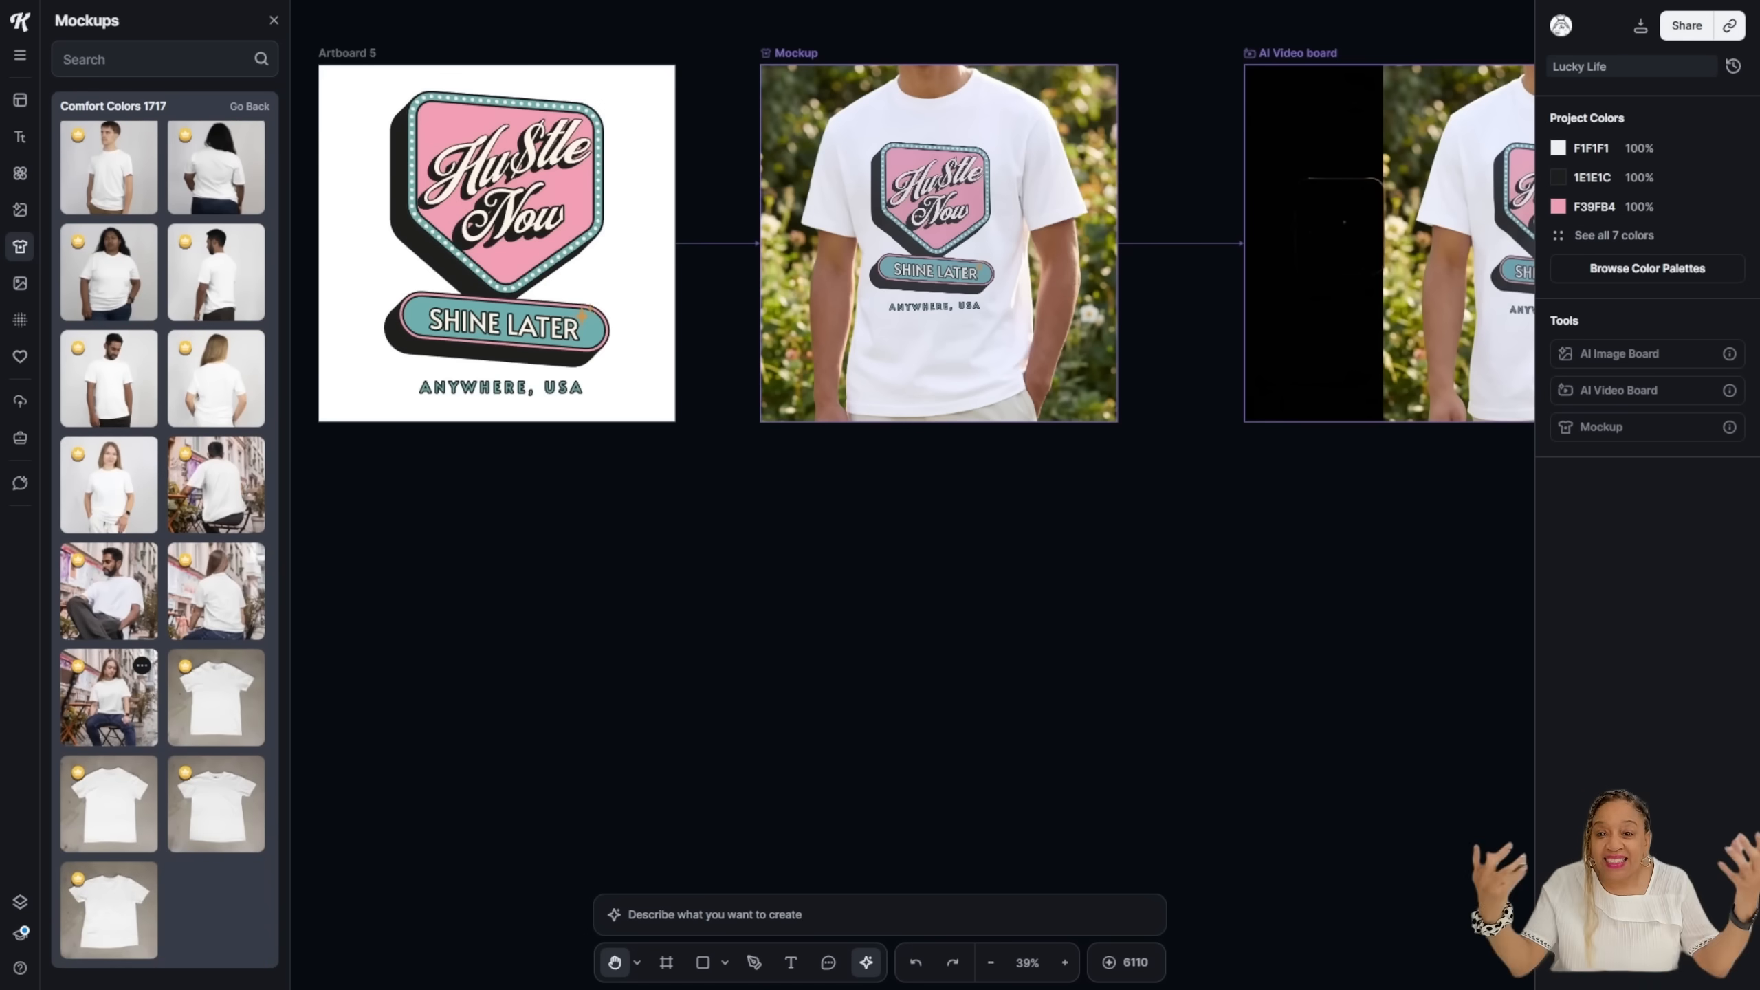
Step: Place the seated-woman café mockup, link Artboard 5's design to it, and add an AI video board
drag(108, 697, 486, 602)
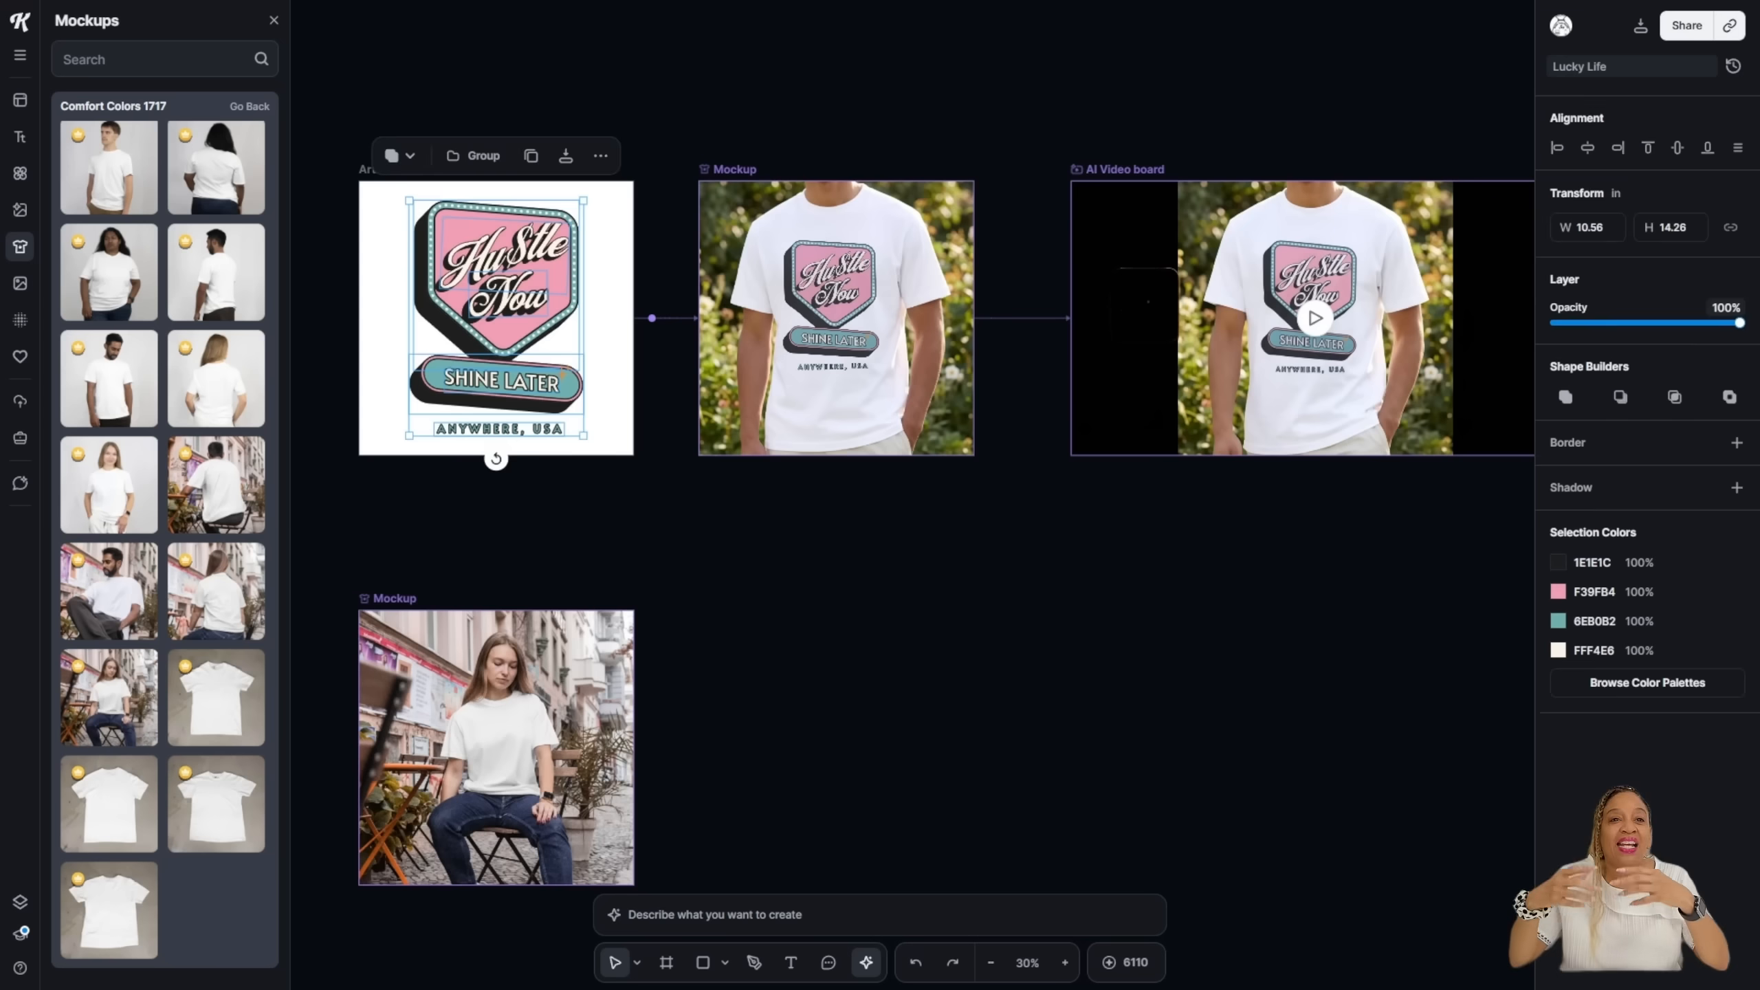
key(Escape)
drag(651, 317, 676, 671)
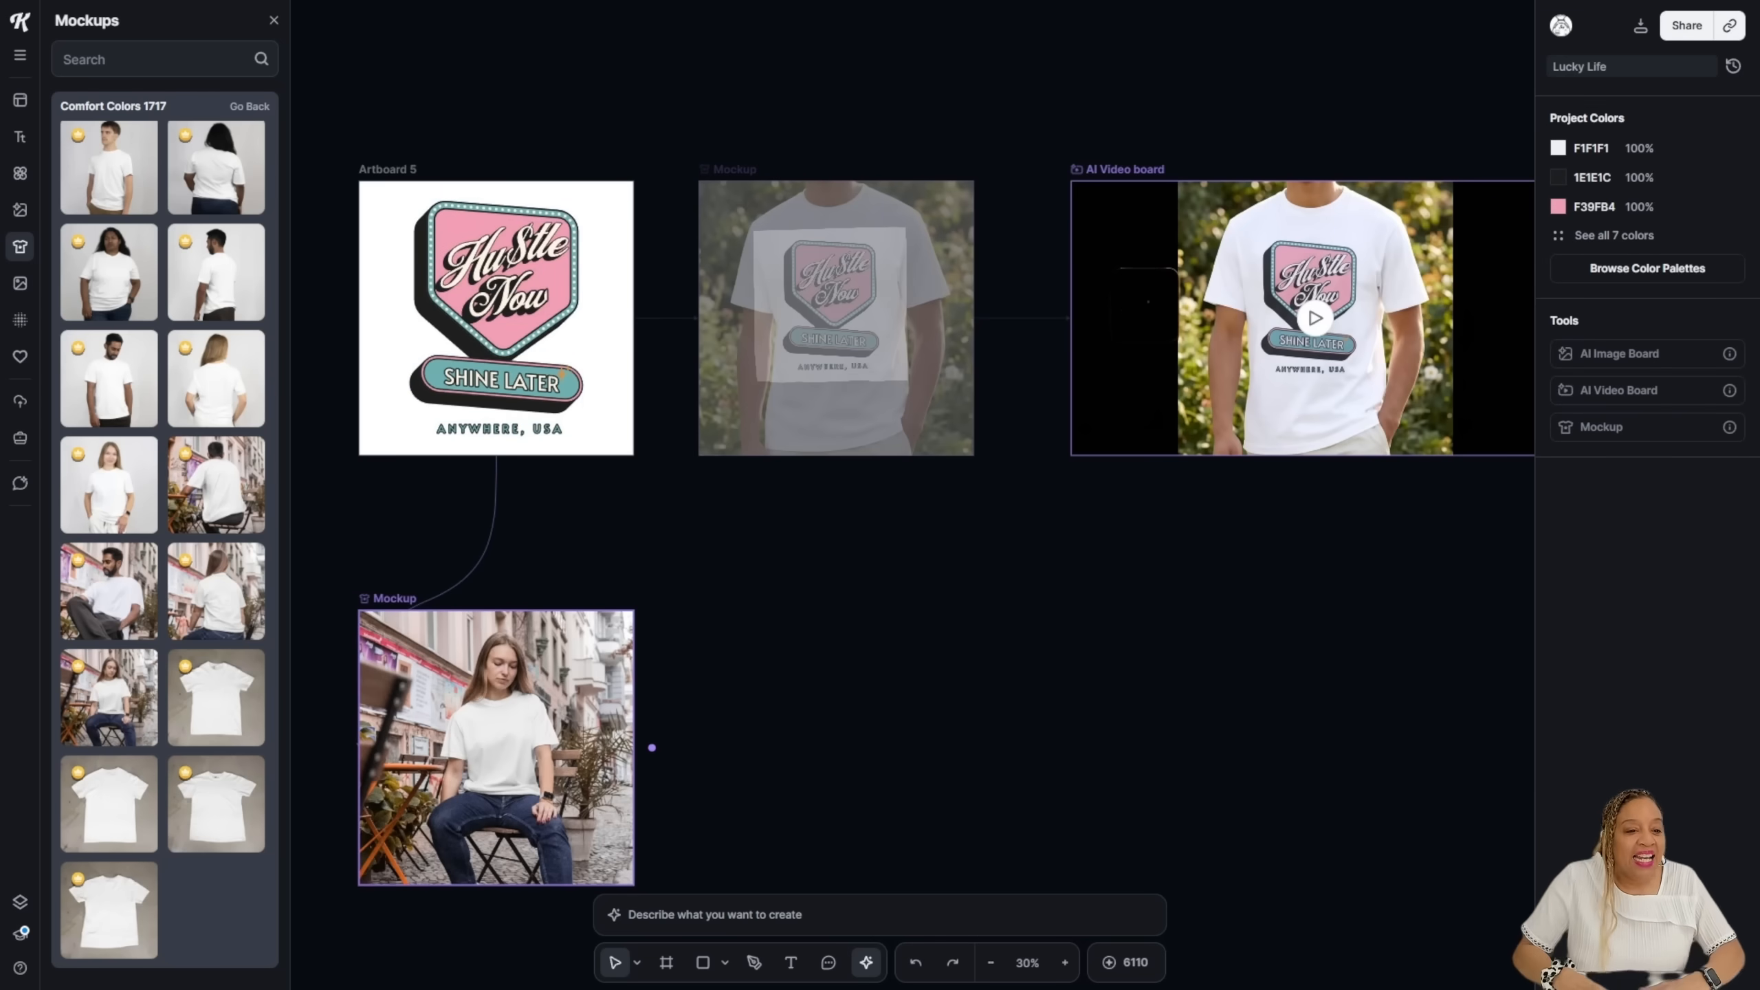
drag(414, 602, 651, 747)
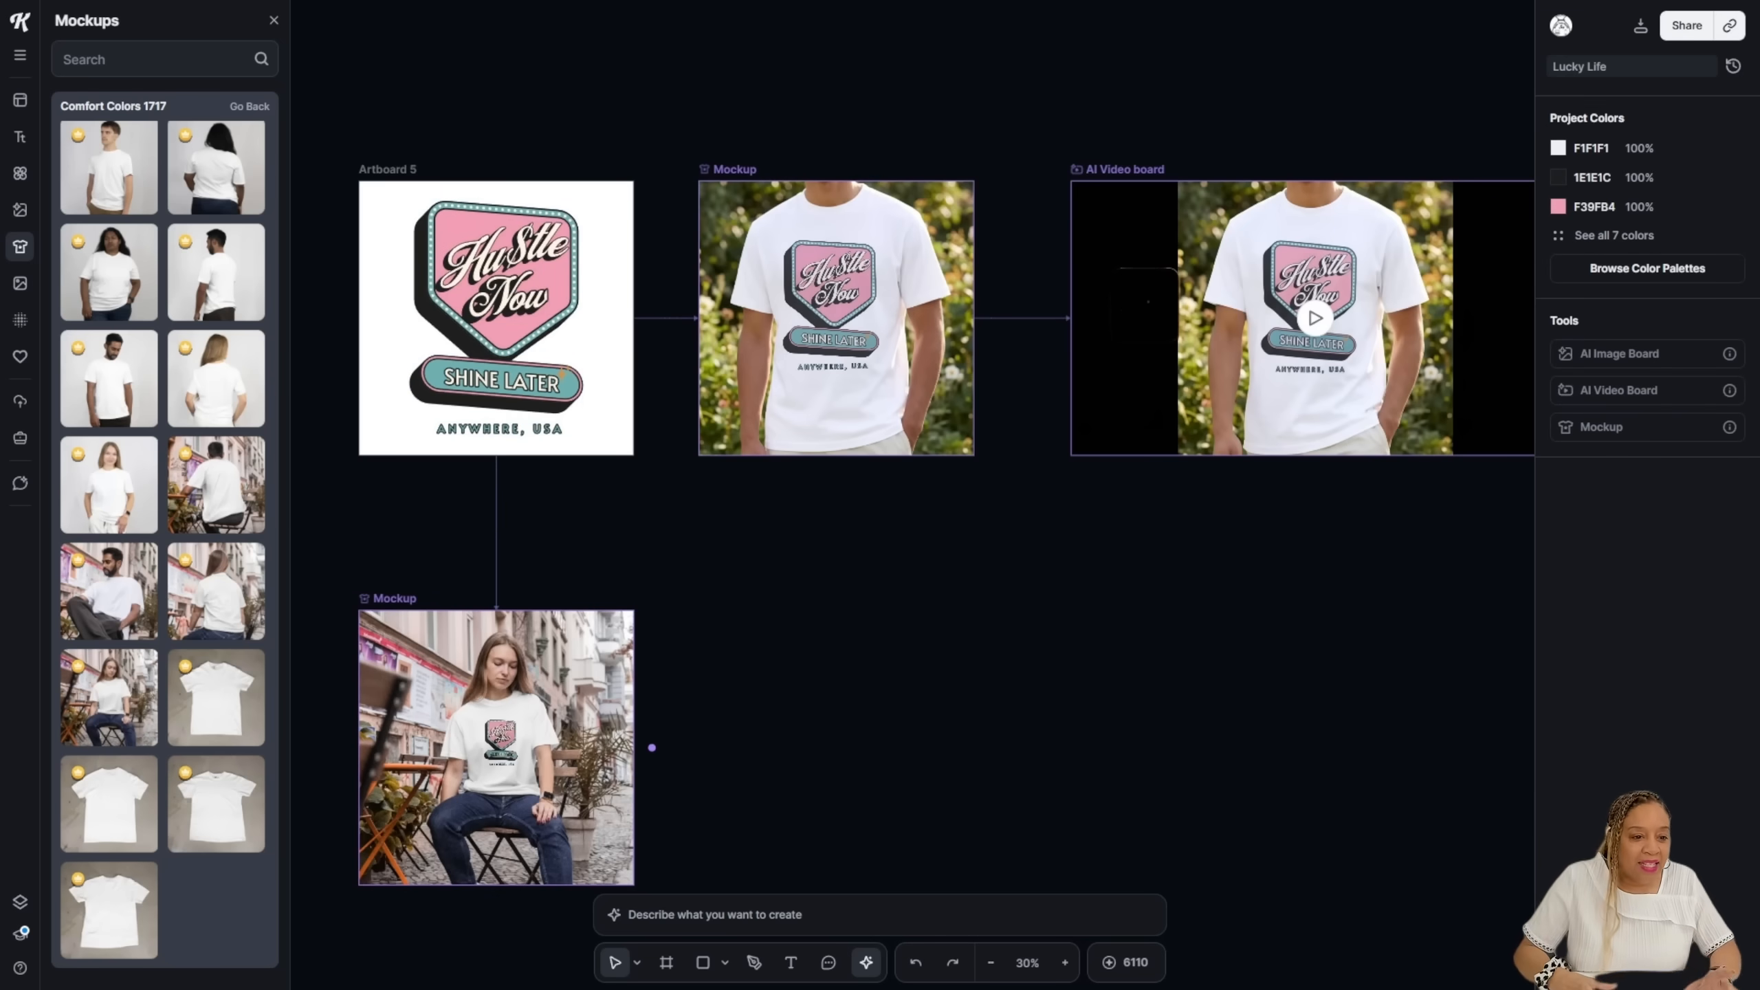
scroll(652, 748, down, 2)
click(561, 603)
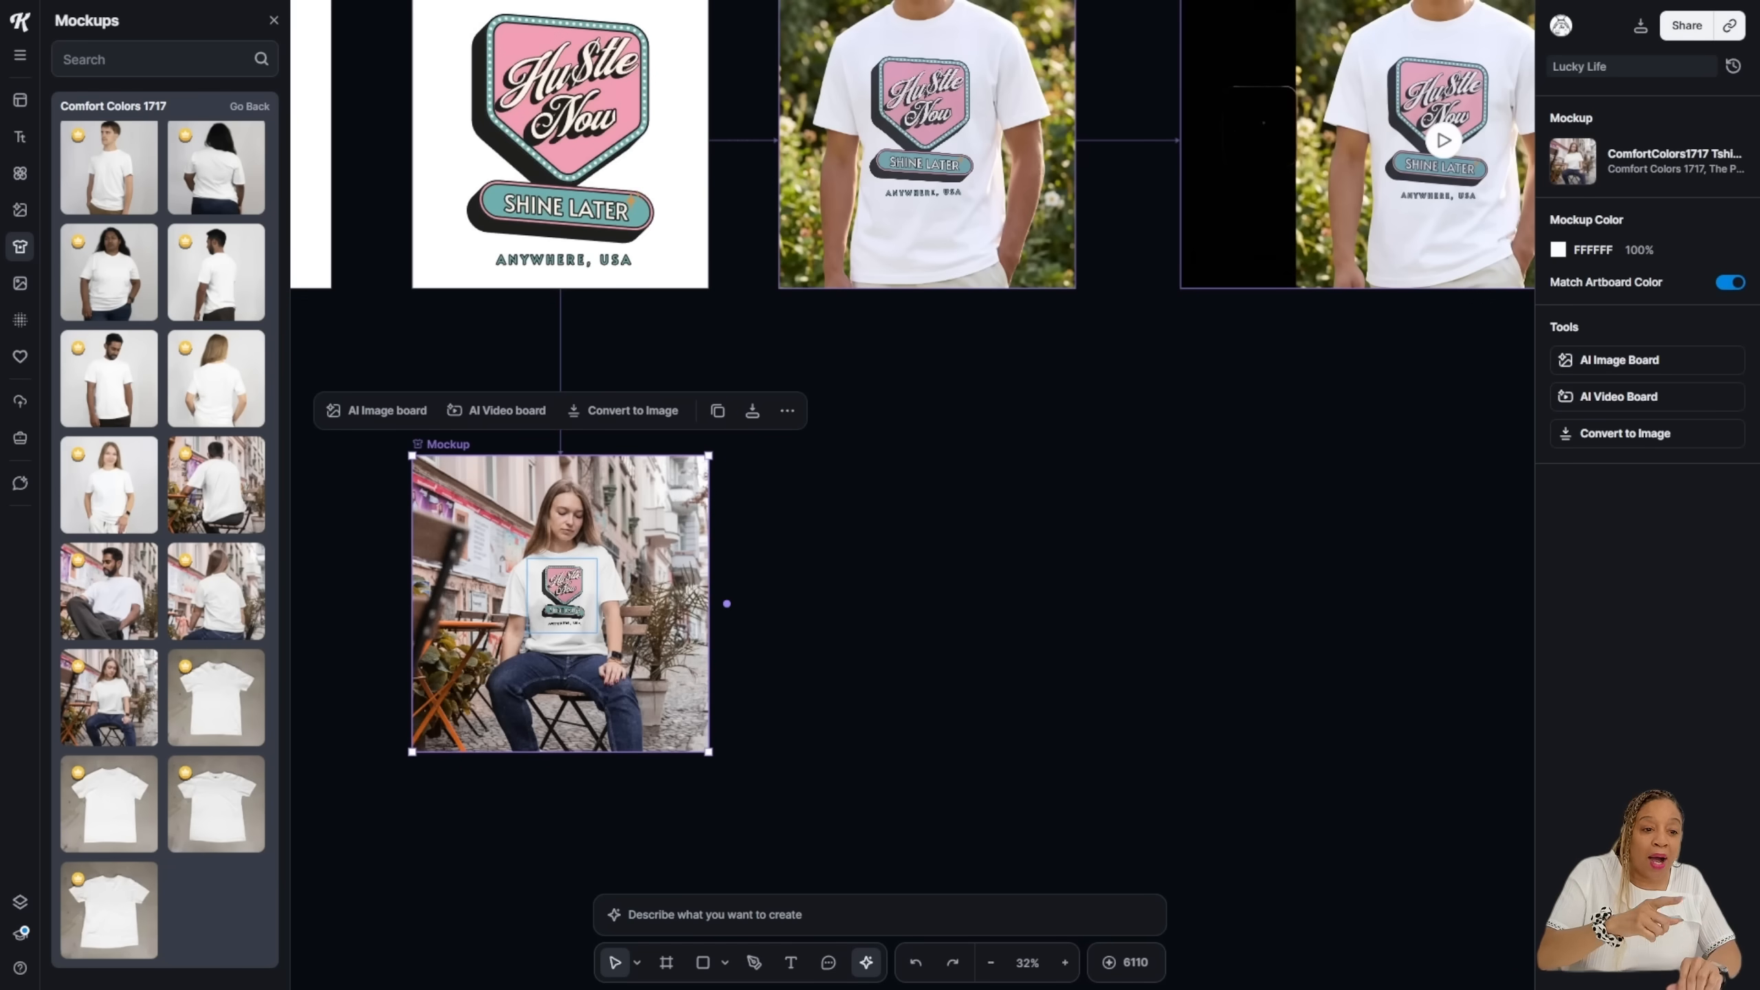
click(498, 410)
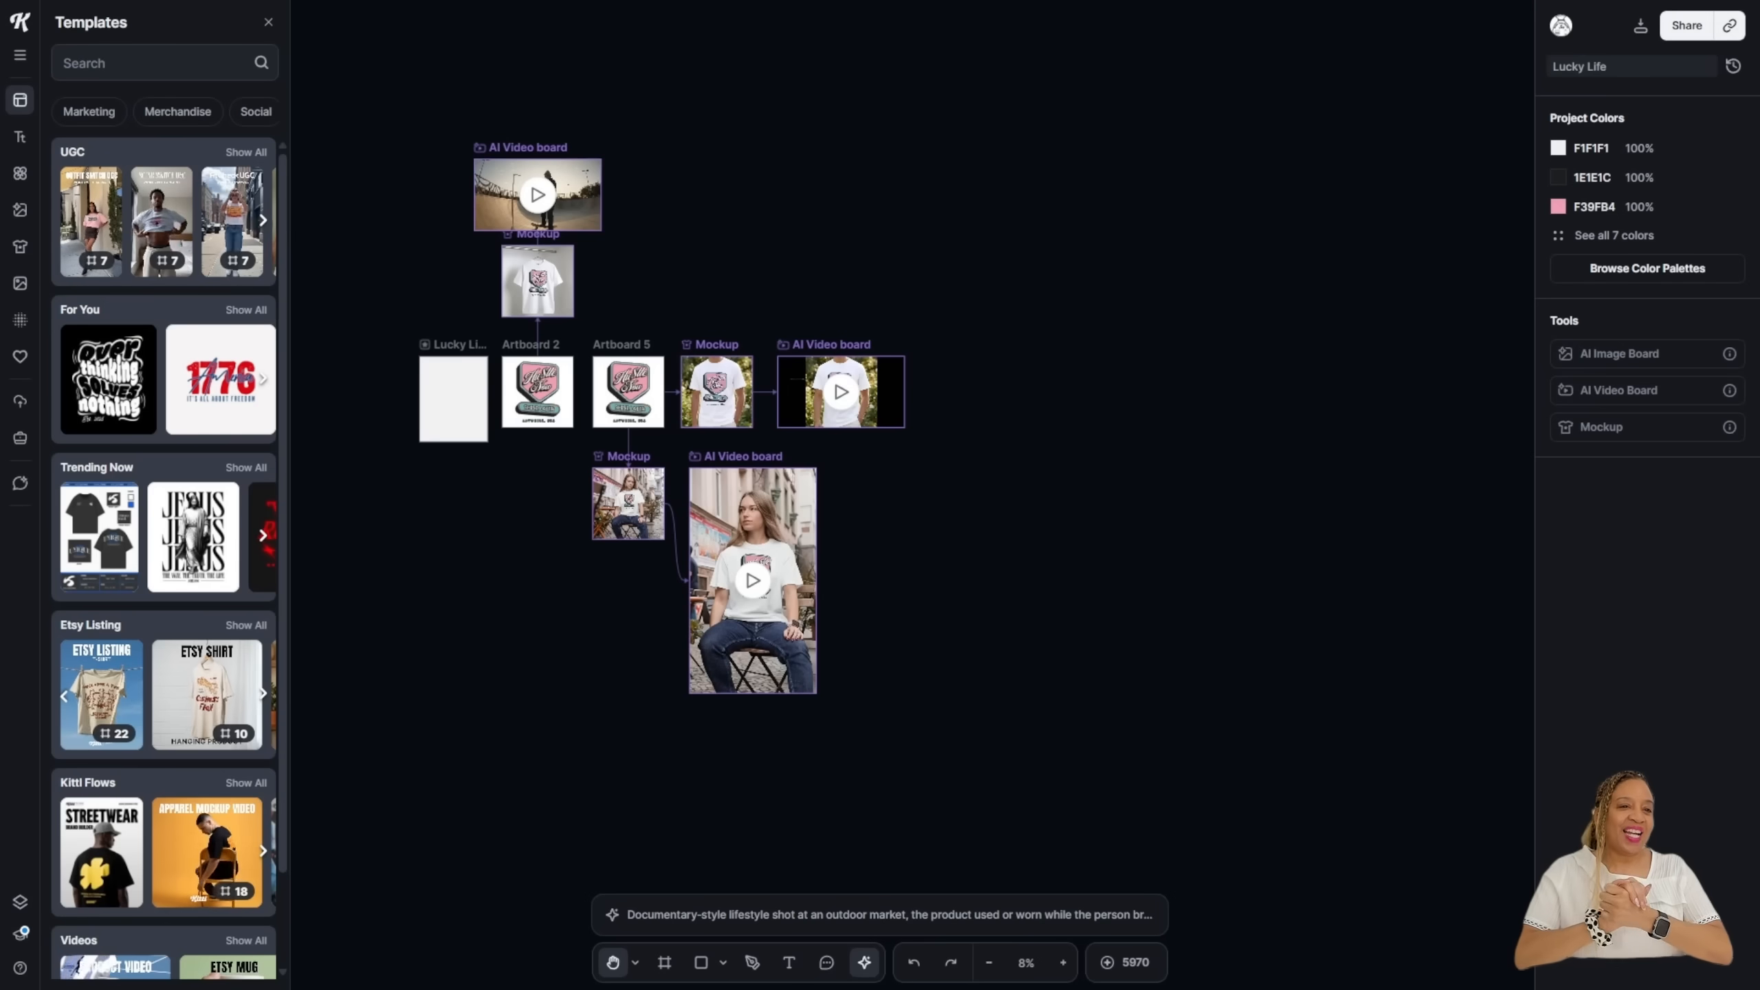
Step: Add the ETSY LISTING T-Shirt template from the Etsy Listing collection to the canvas
click(19, 137)
click(19, 101)
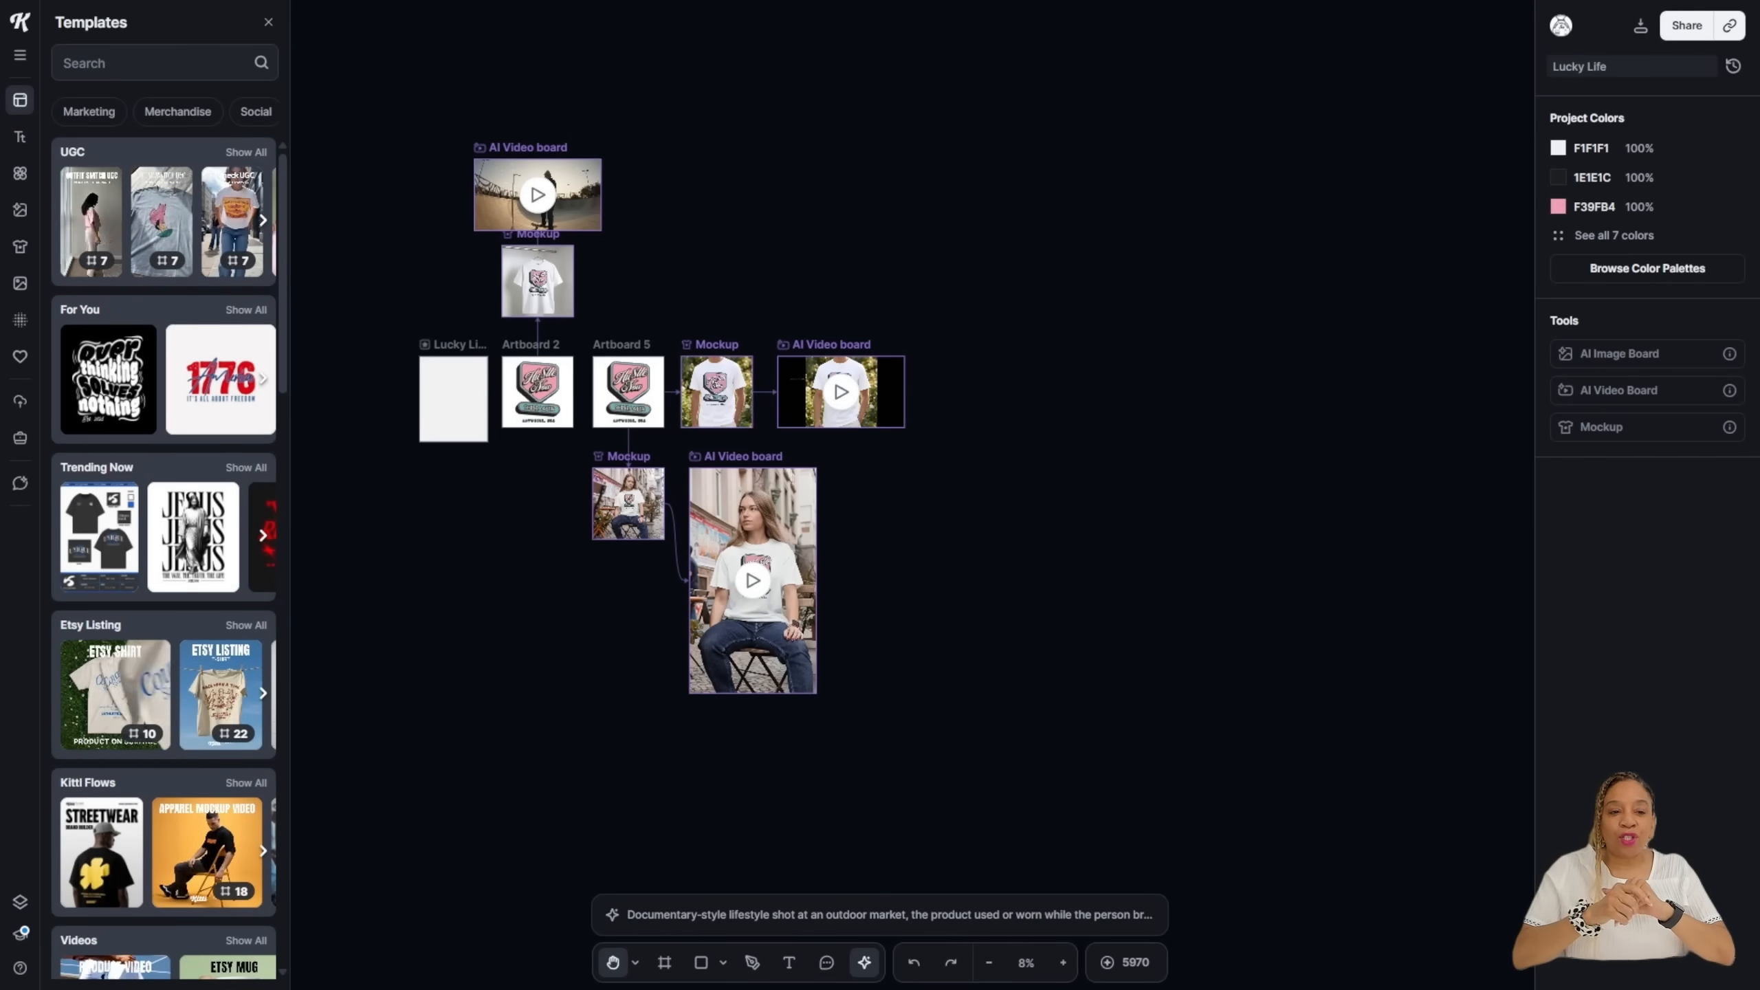
scroll(663, 347, down, 5)
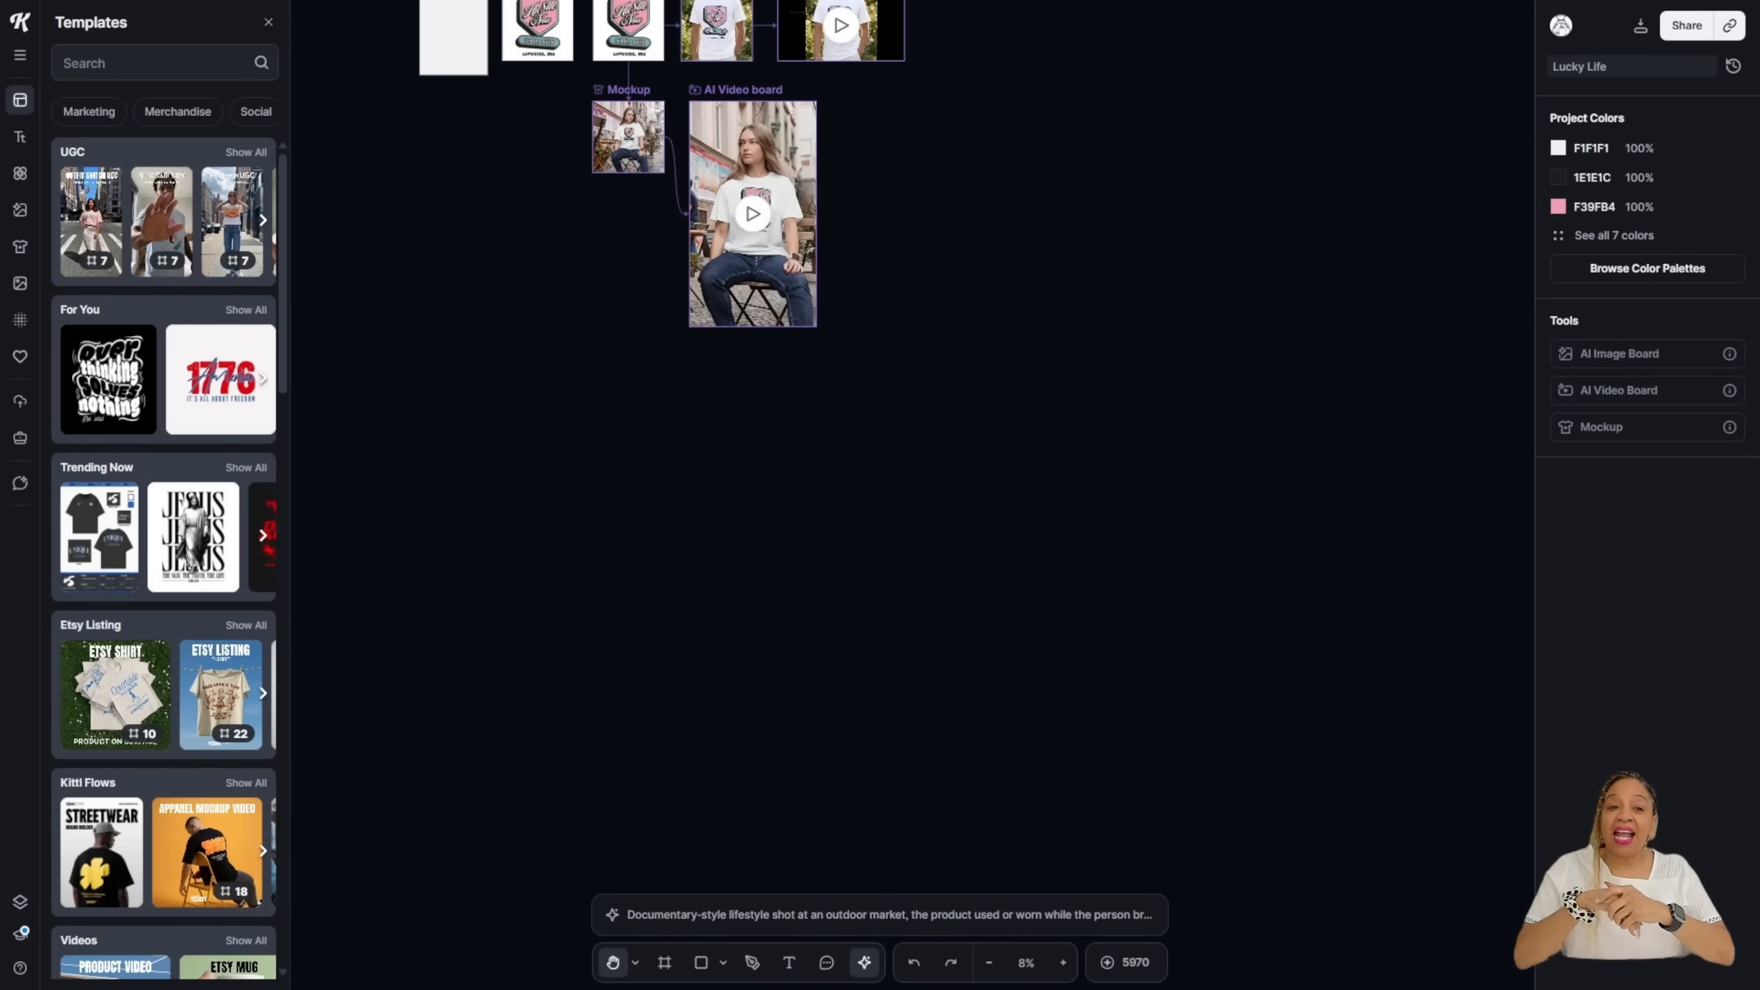
click(246, 626)
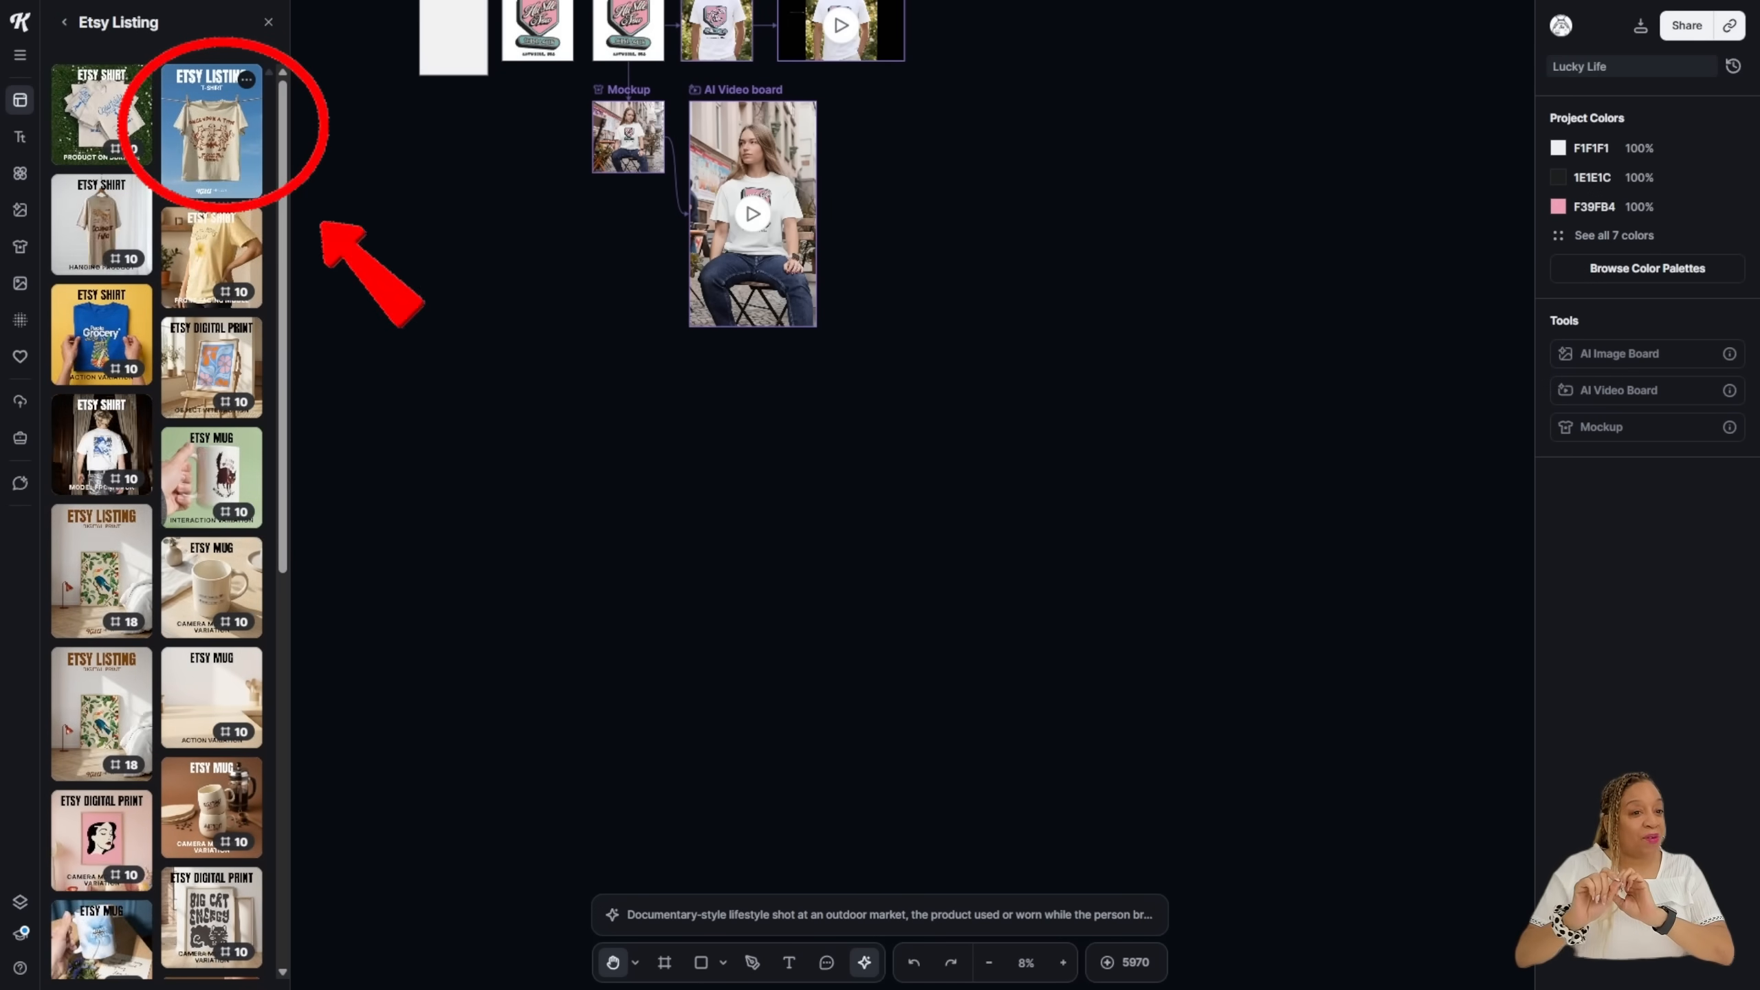
click(211, 132)
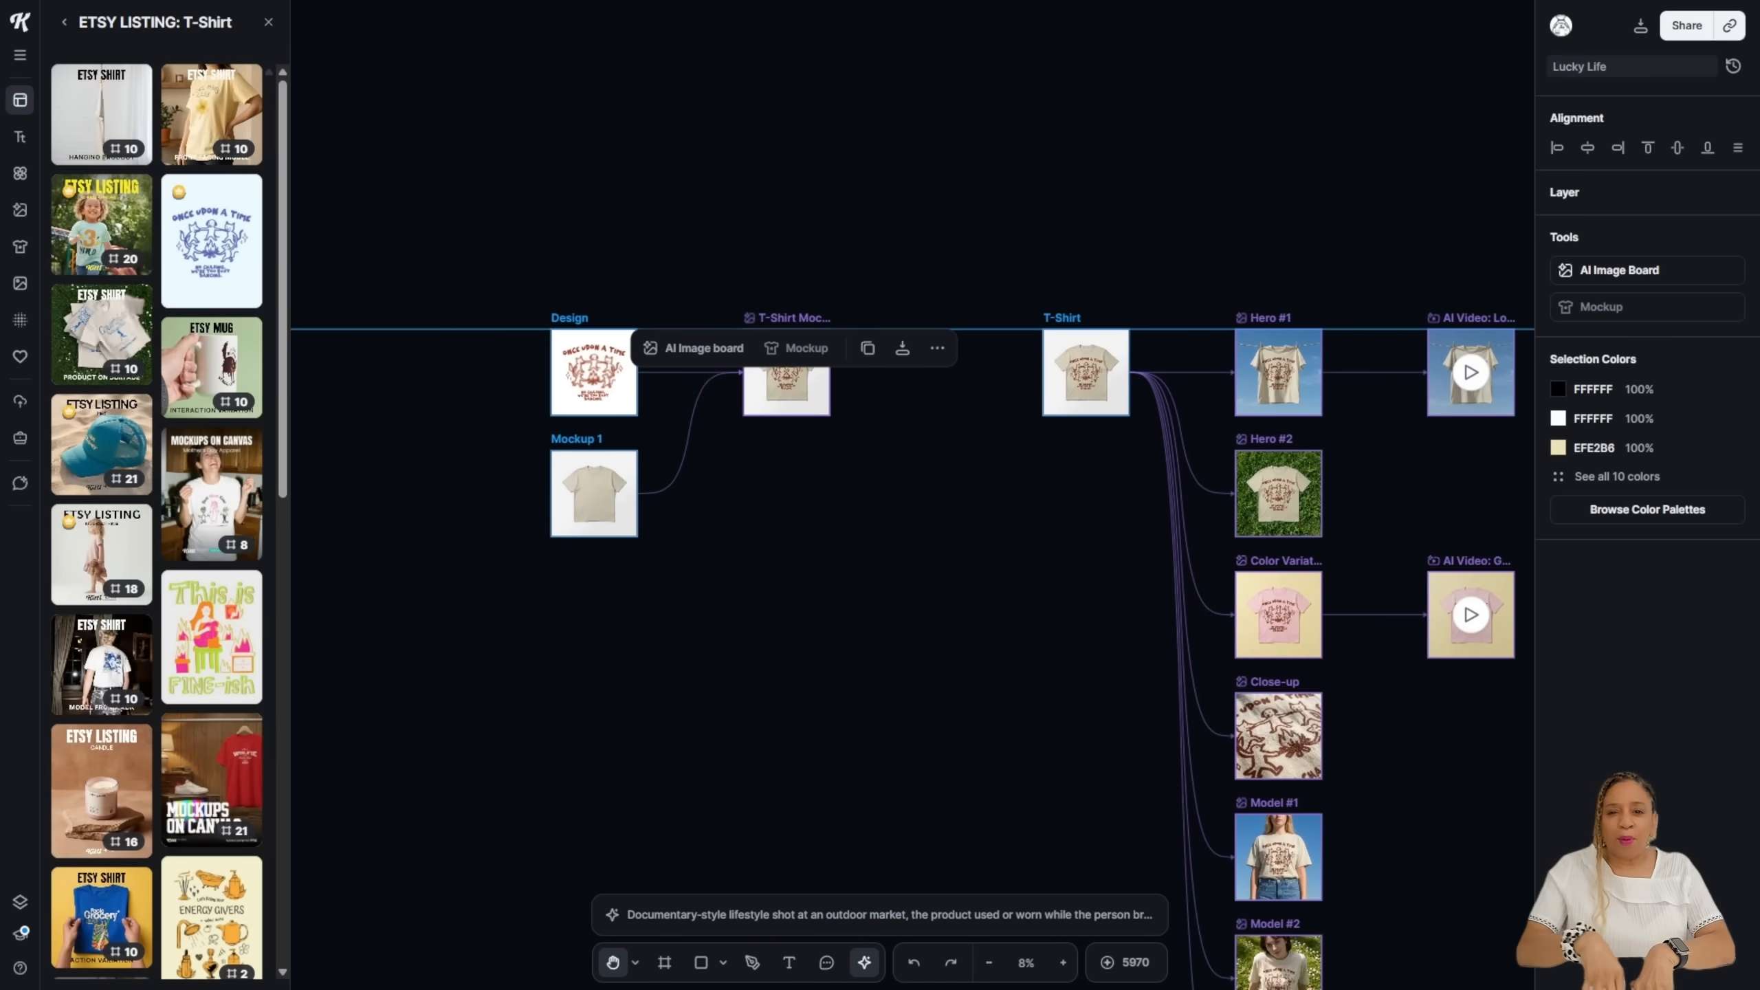
Step: Replace the template's sample artwork on the Design board with the pasted Hustle Now graphic
drag(693, 659, 1179, 625)
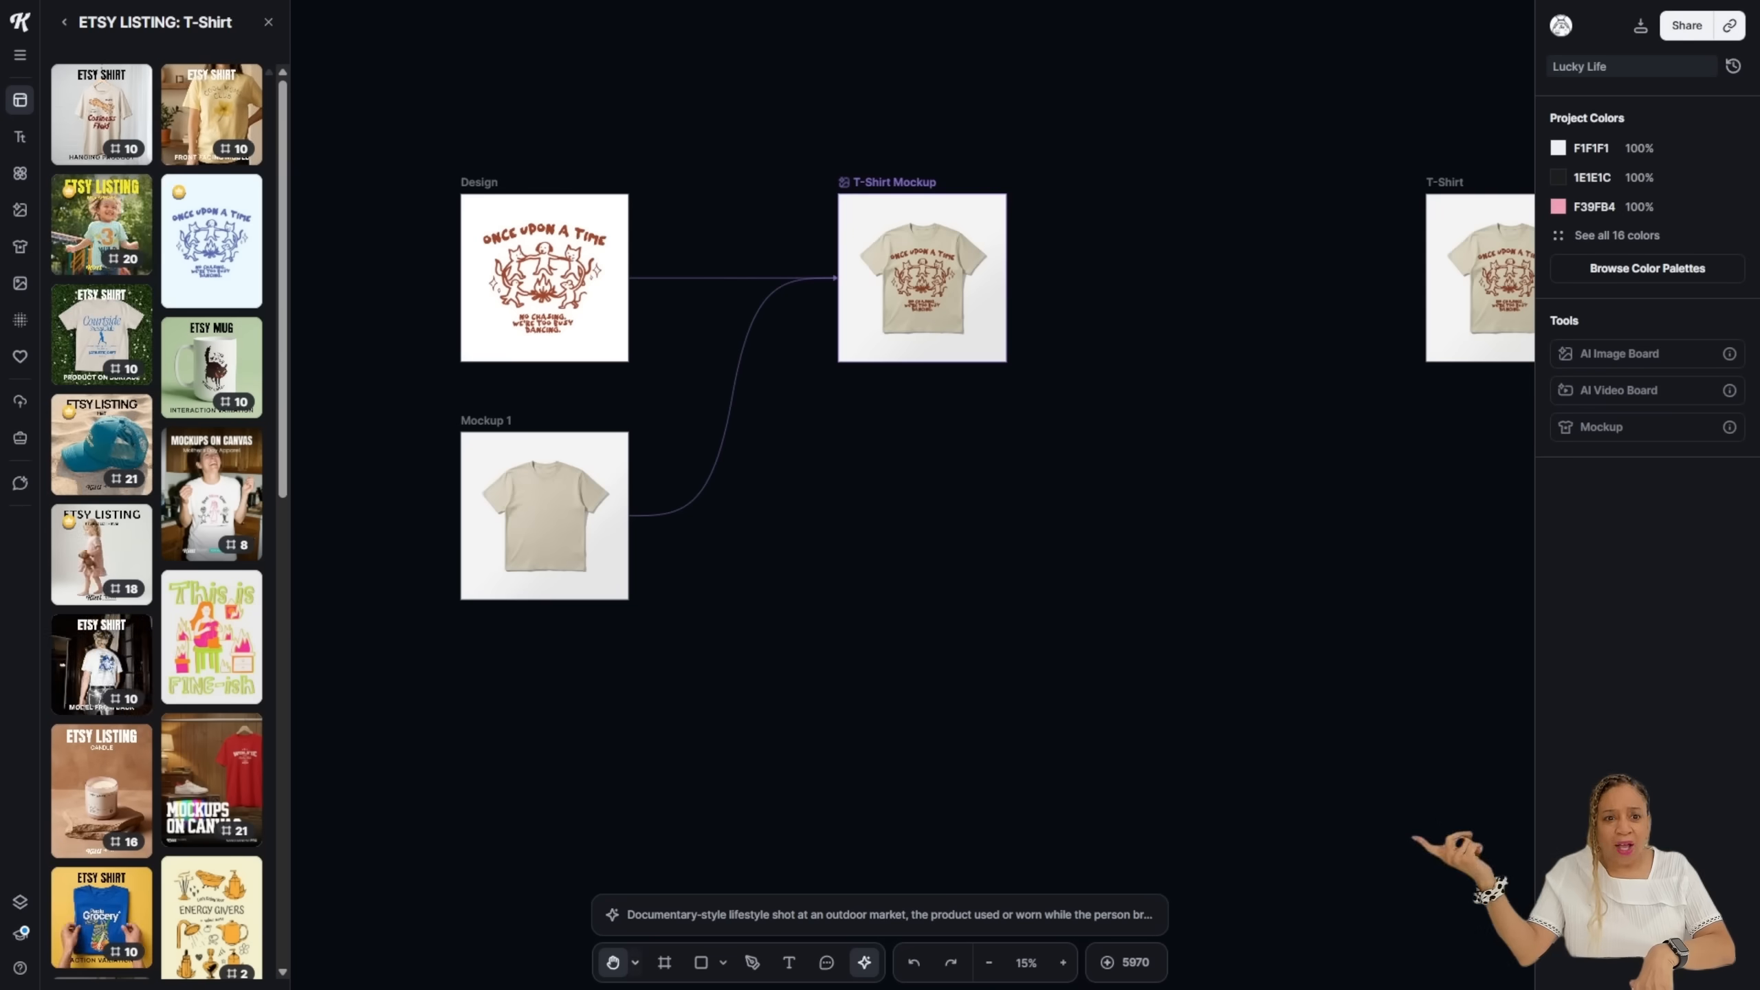
click(635, 962)
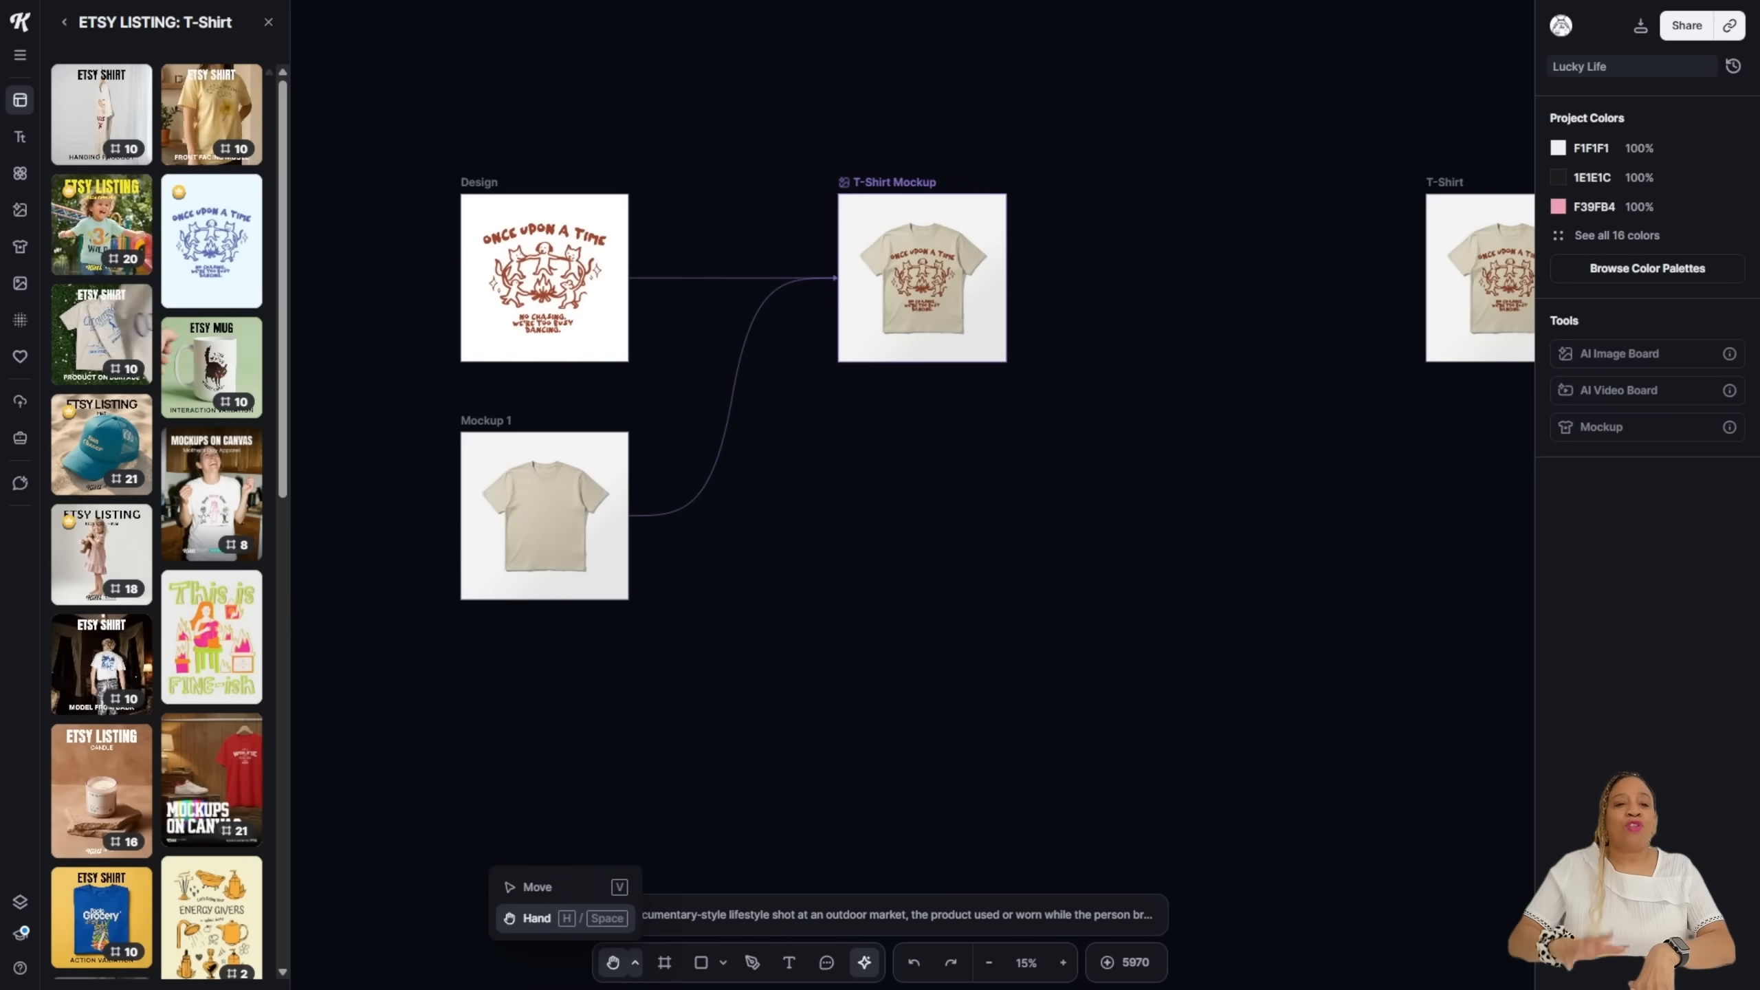
click(538, 888)
click(544, 279)
key(Delete)
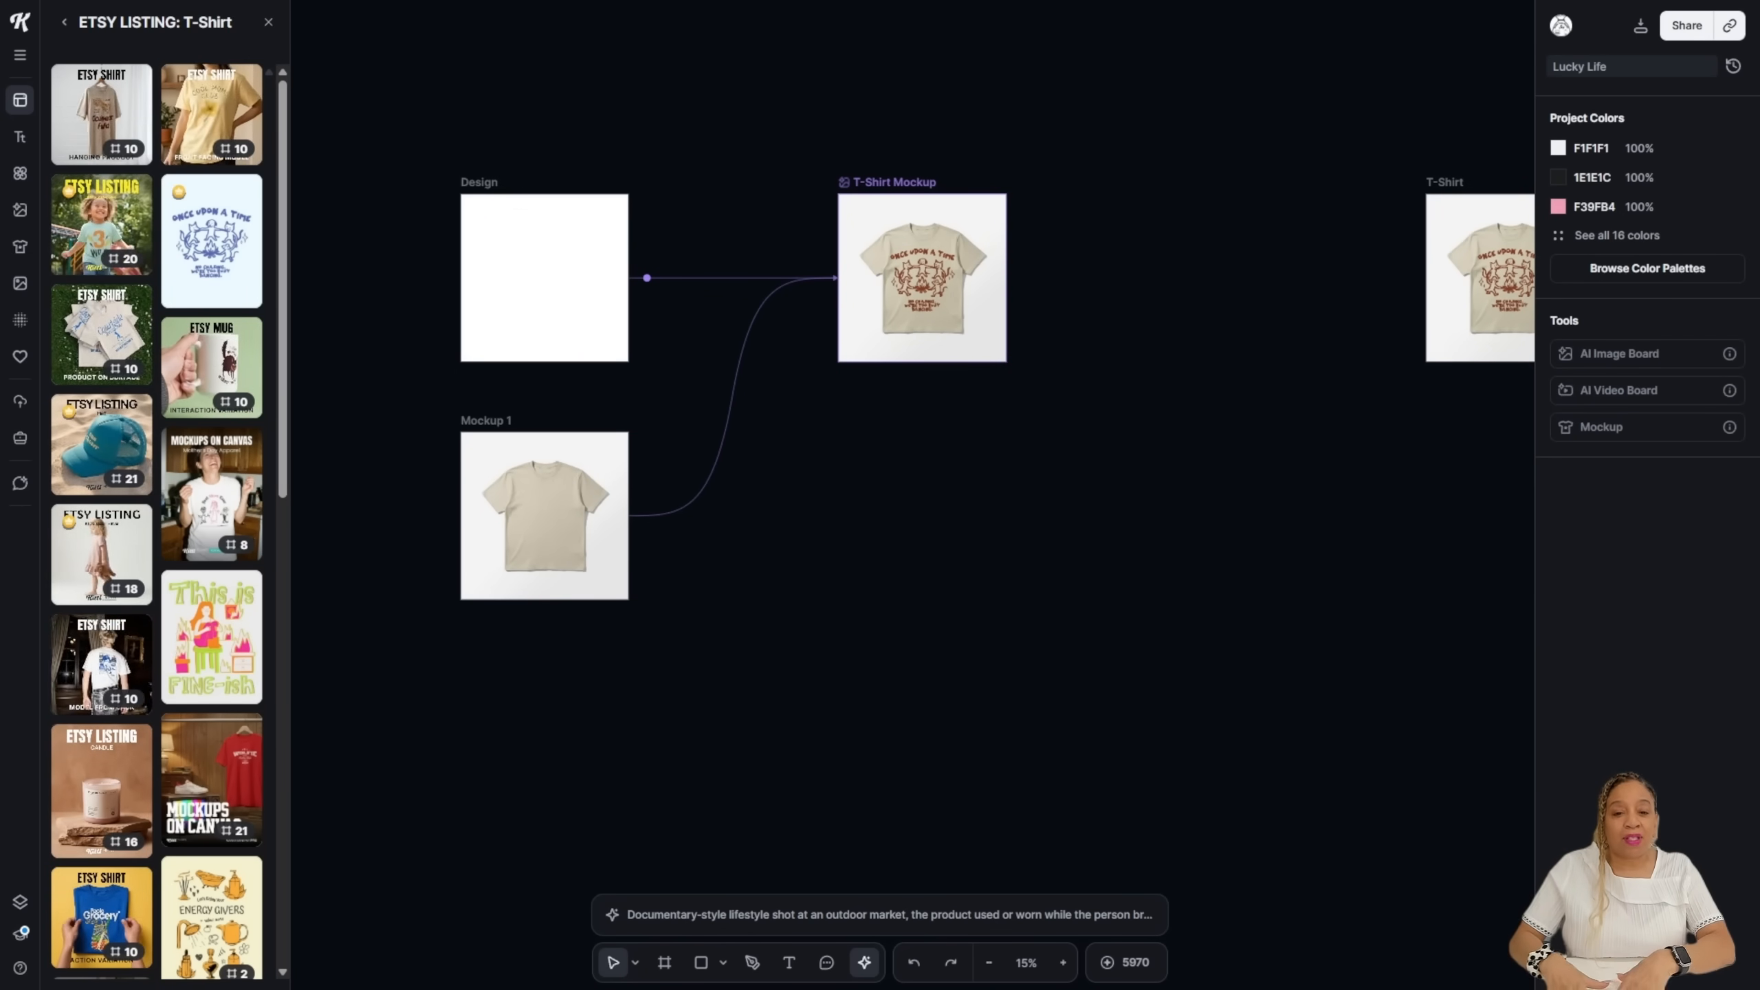
key(ctrl+v)
drag(786, 479, 545, 263)
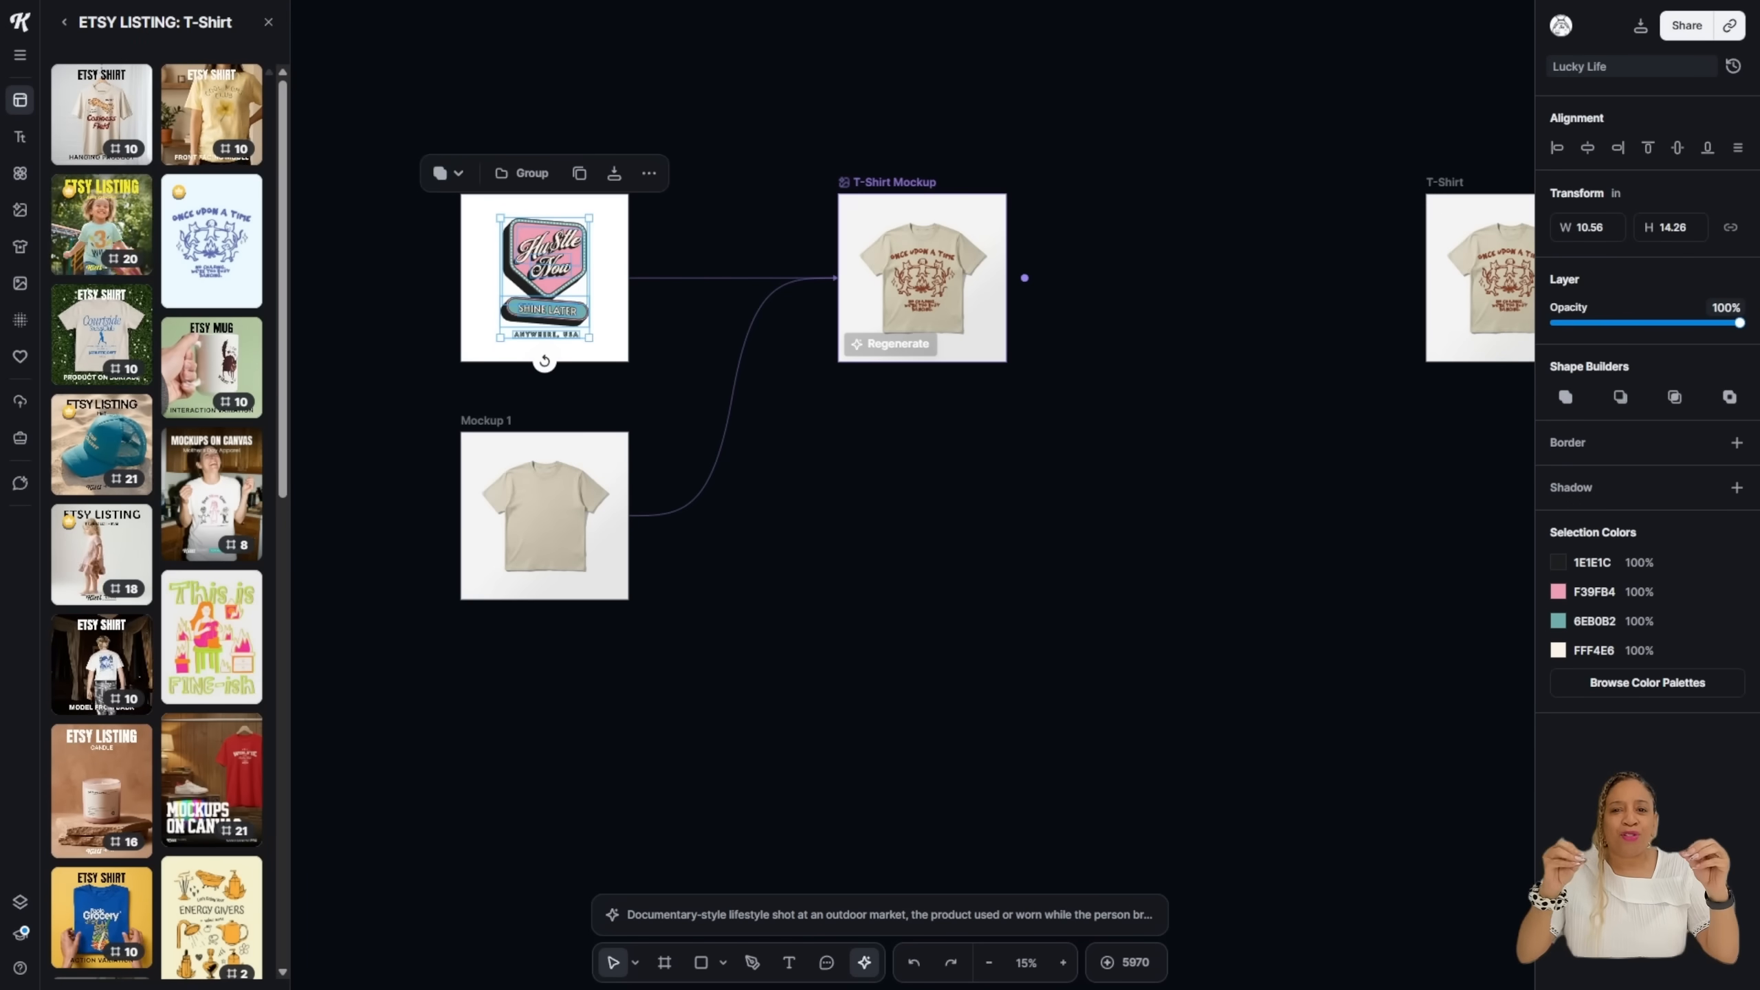
Step: Regenerate the T-Shirt Mockup, convert it to an image, and place it on the T-Shirt board
click(891, 343)
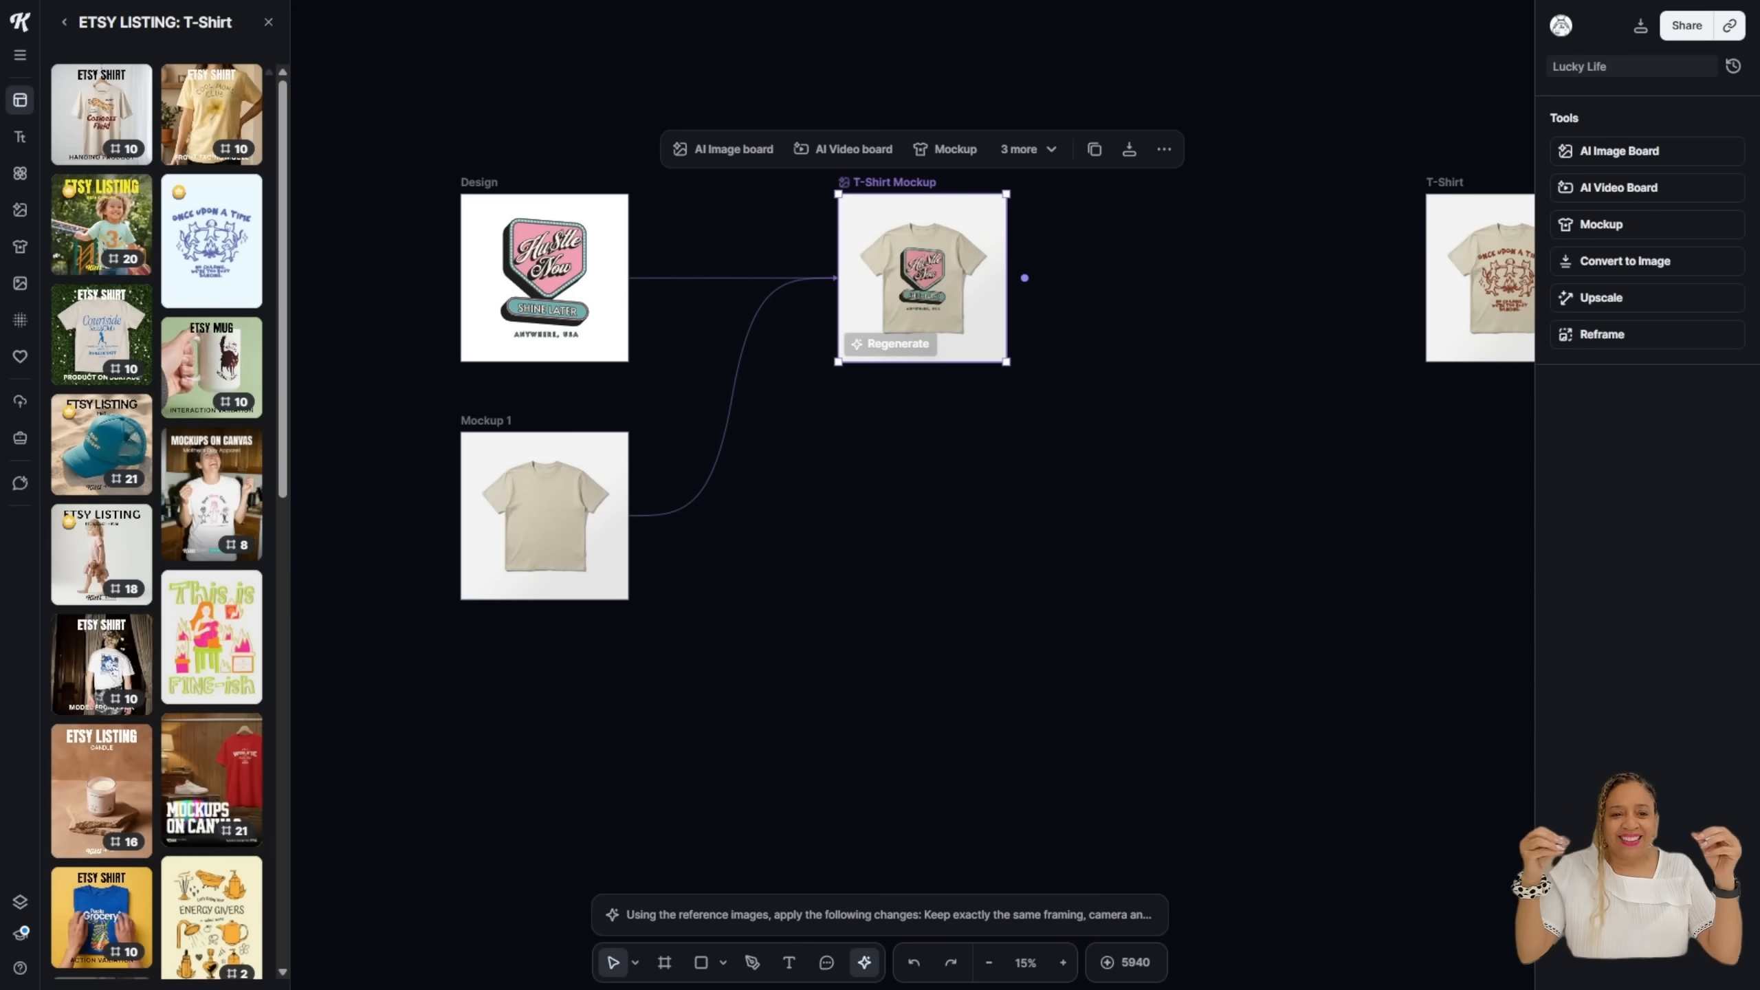
scroll(958, 305, up, 4)
scroll(957, 306, up, 3)
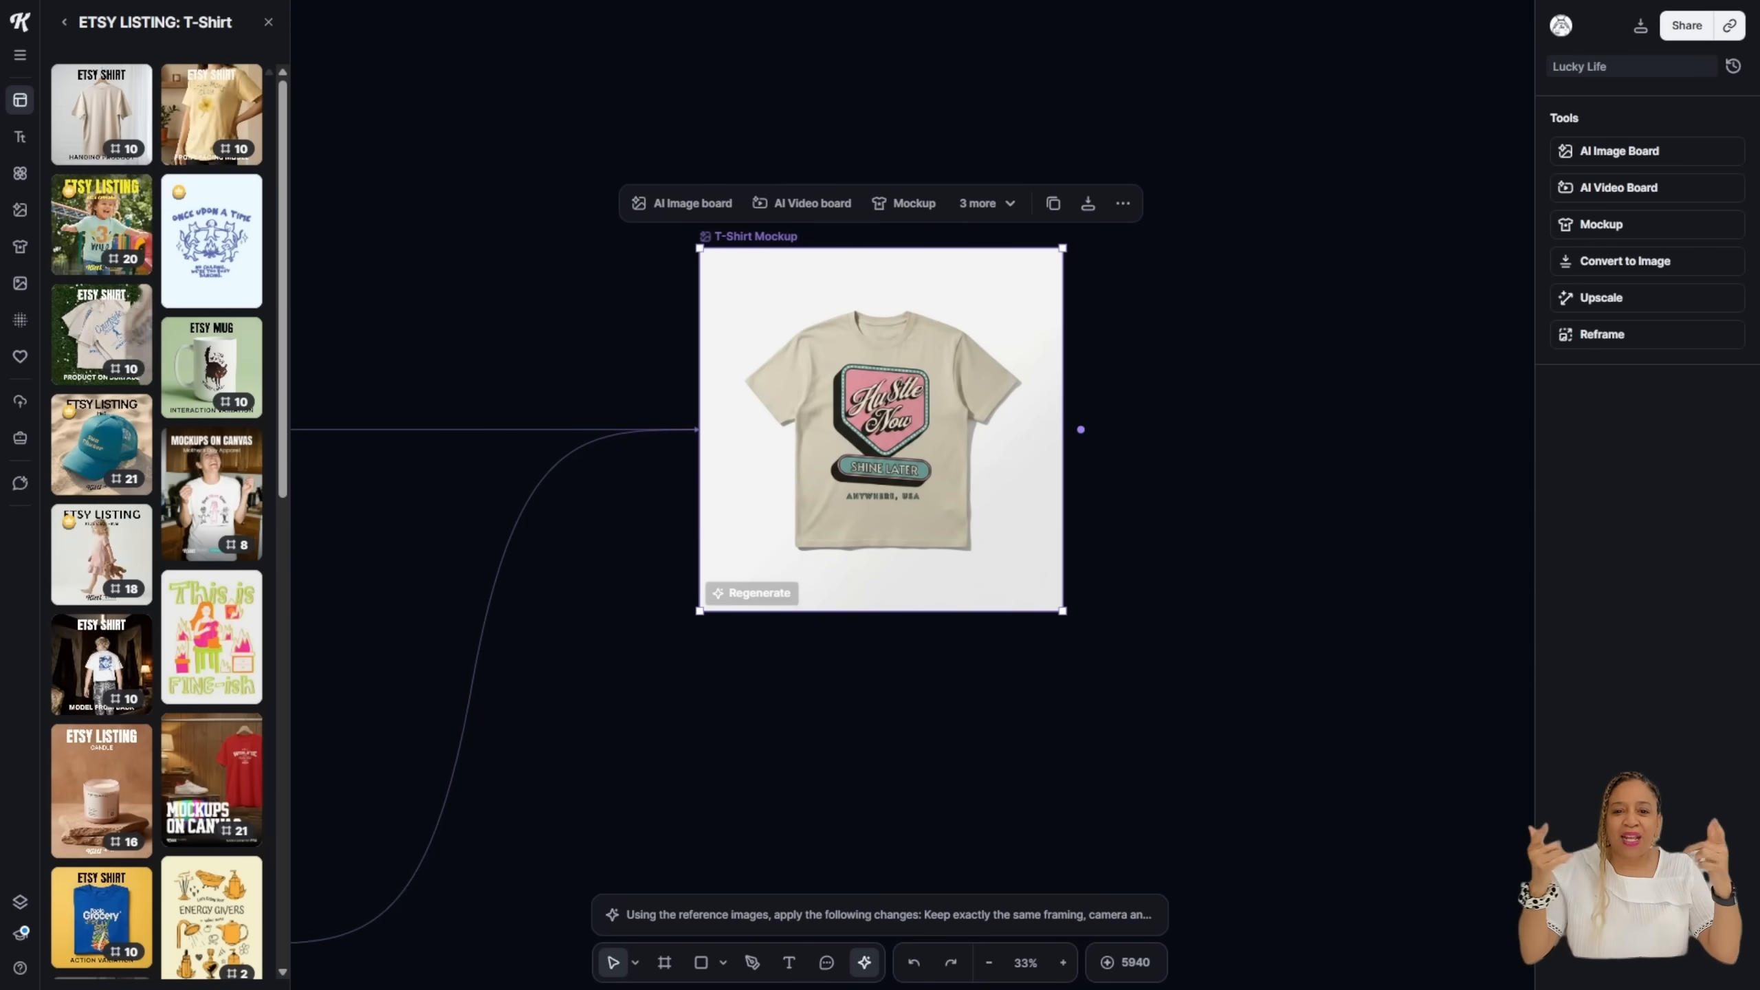
key(Escape)
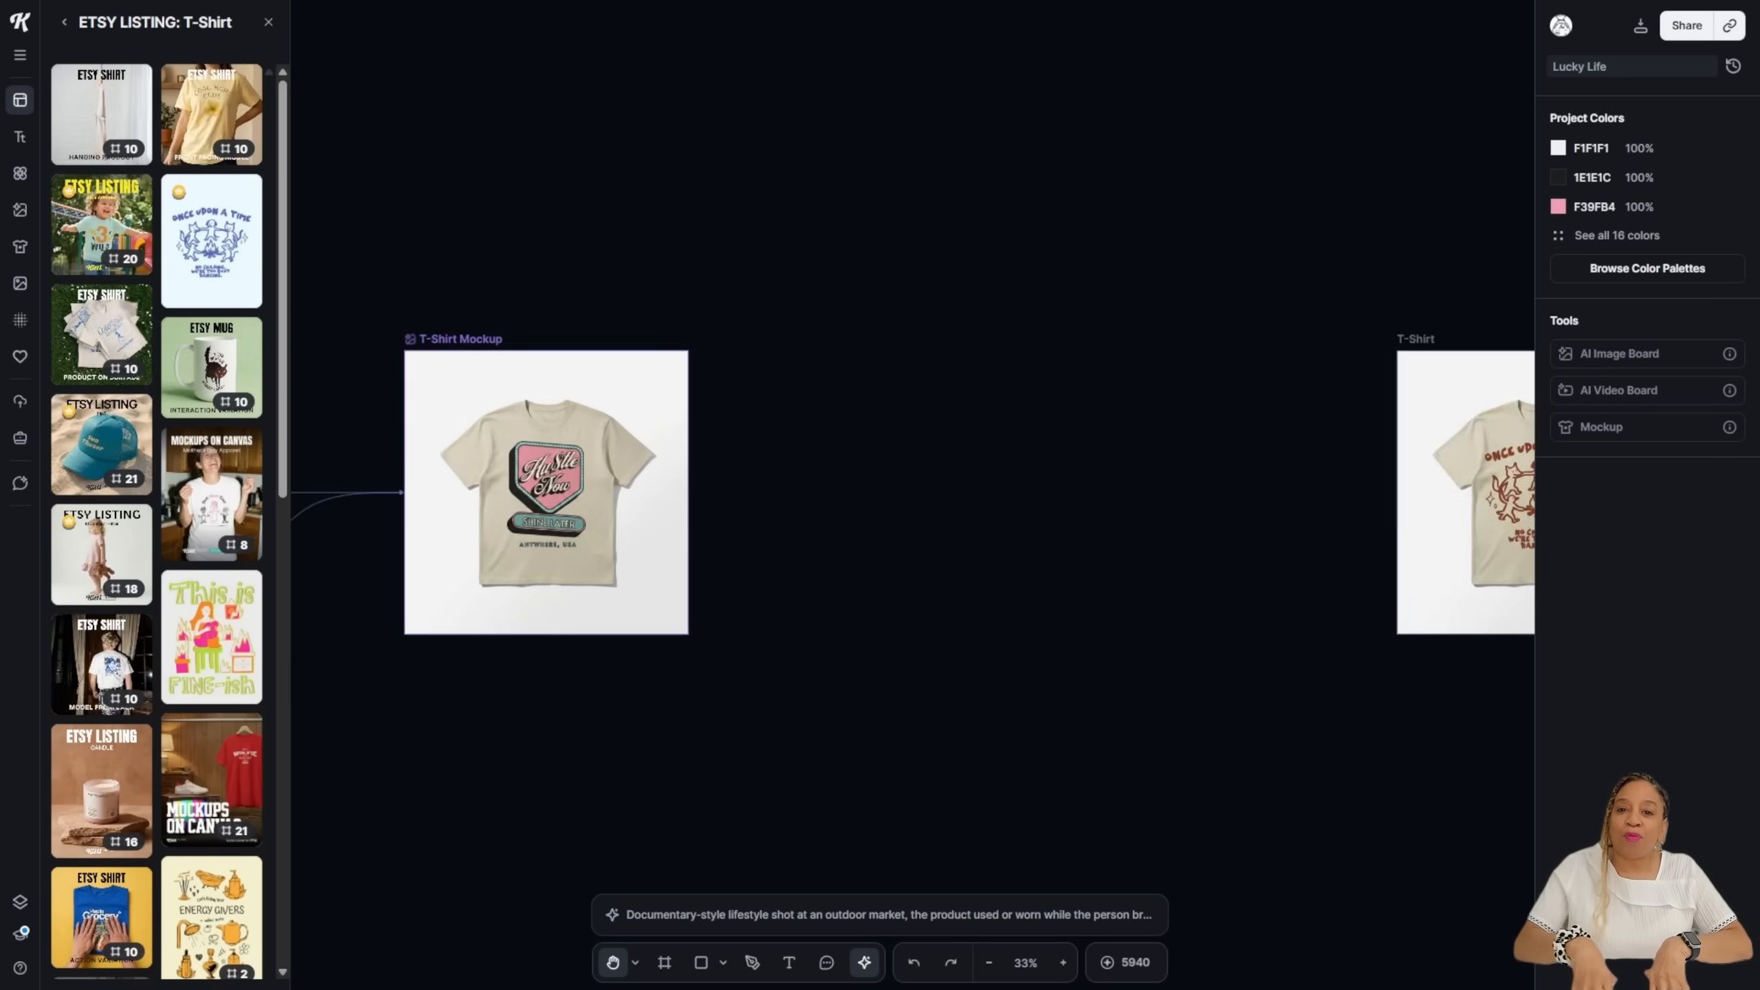
right_click(1080, 227)
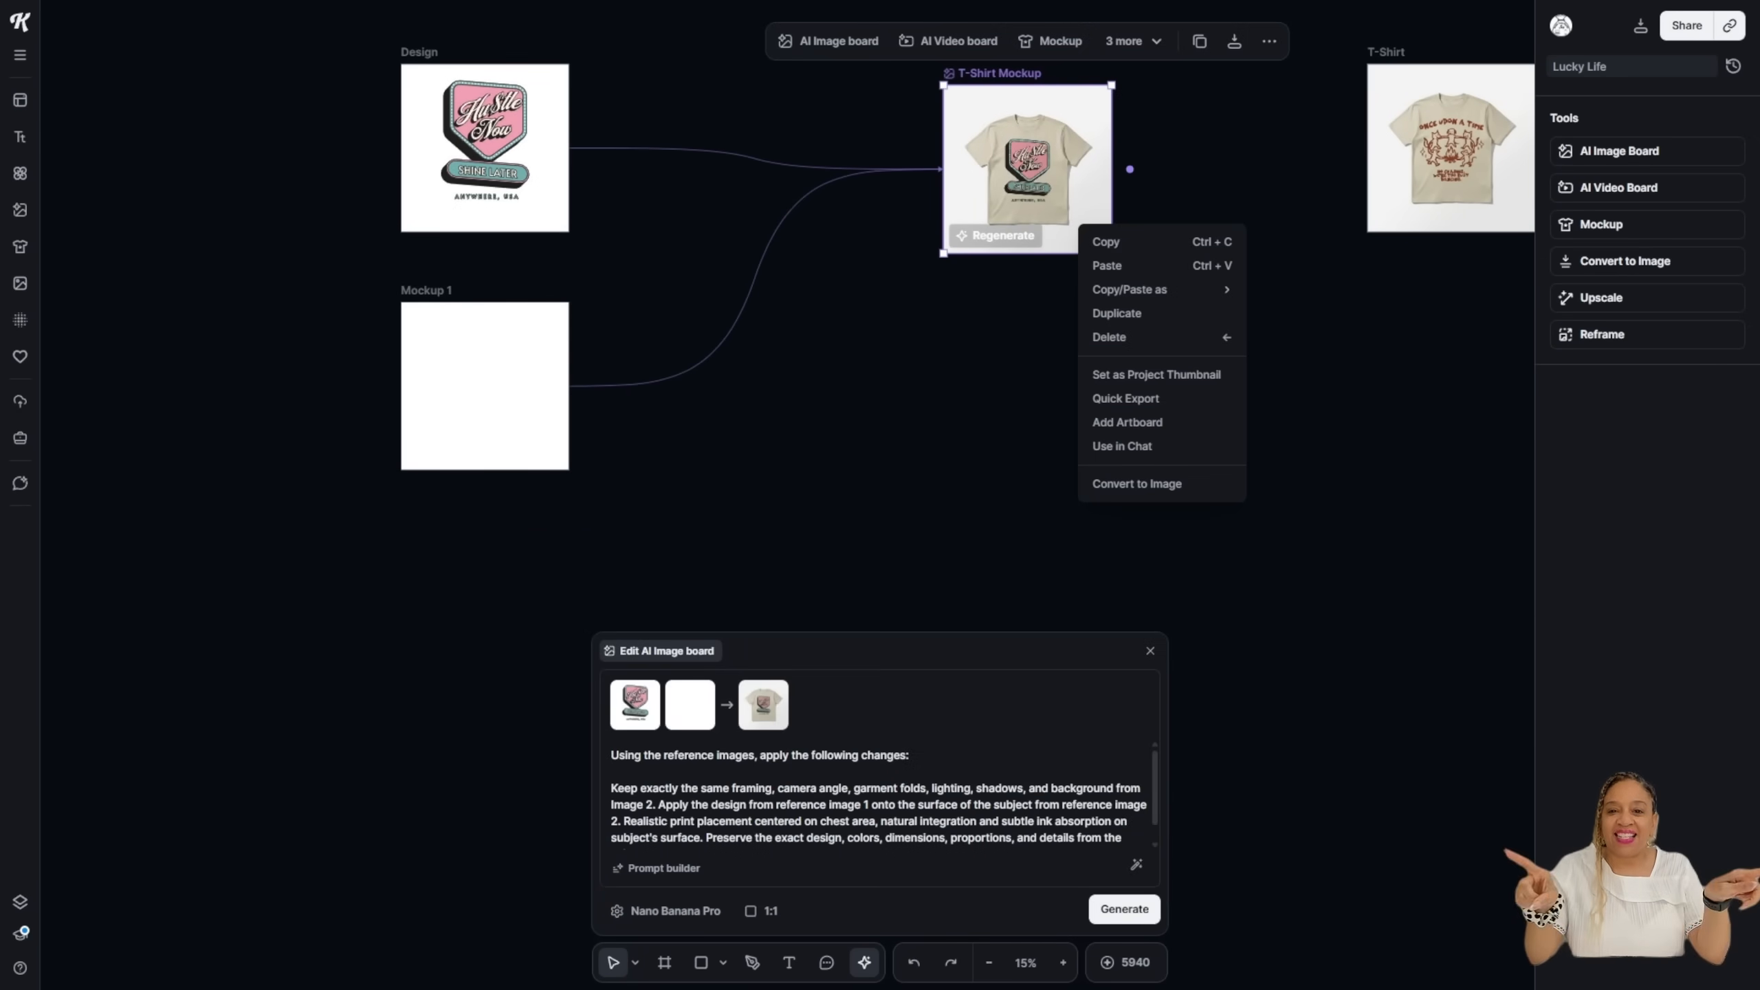
click(1137, 484)
drag(1214, 170, 1451, 149)
drag(1451, 149, 1451, 150)
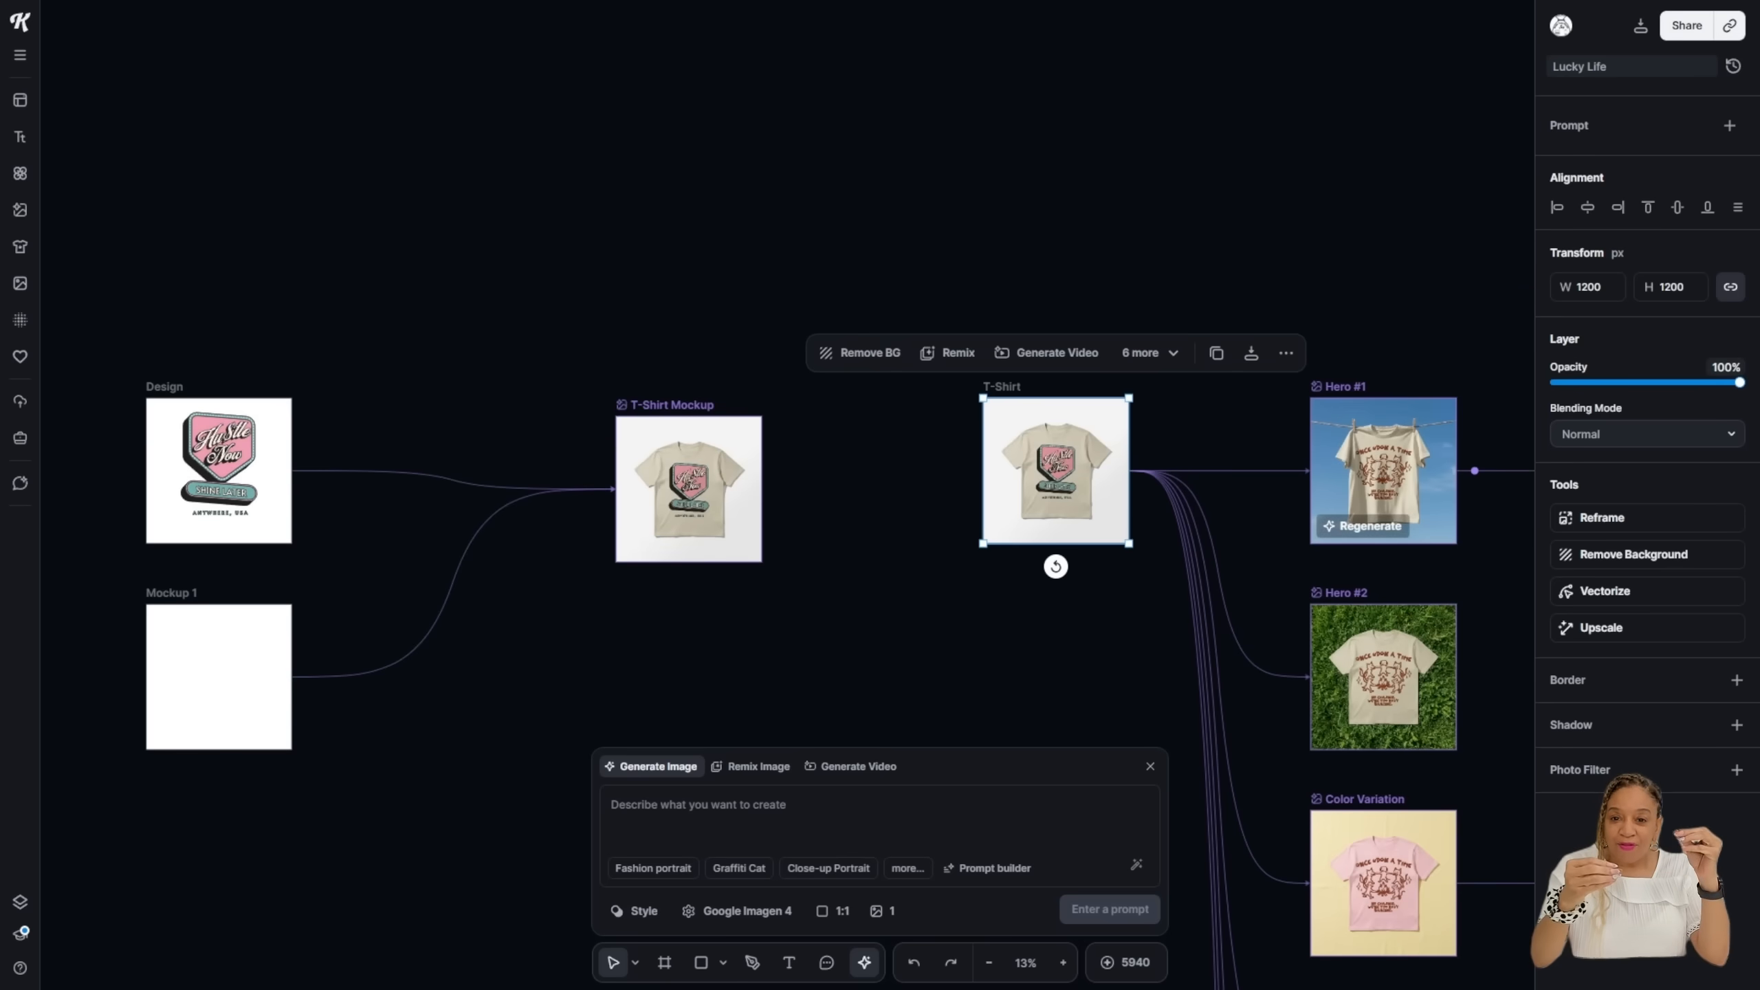
Step: Regenerate Hero #1 from the Hustle Now shirt and play the Locked-off Camera video
click(1362, 525)
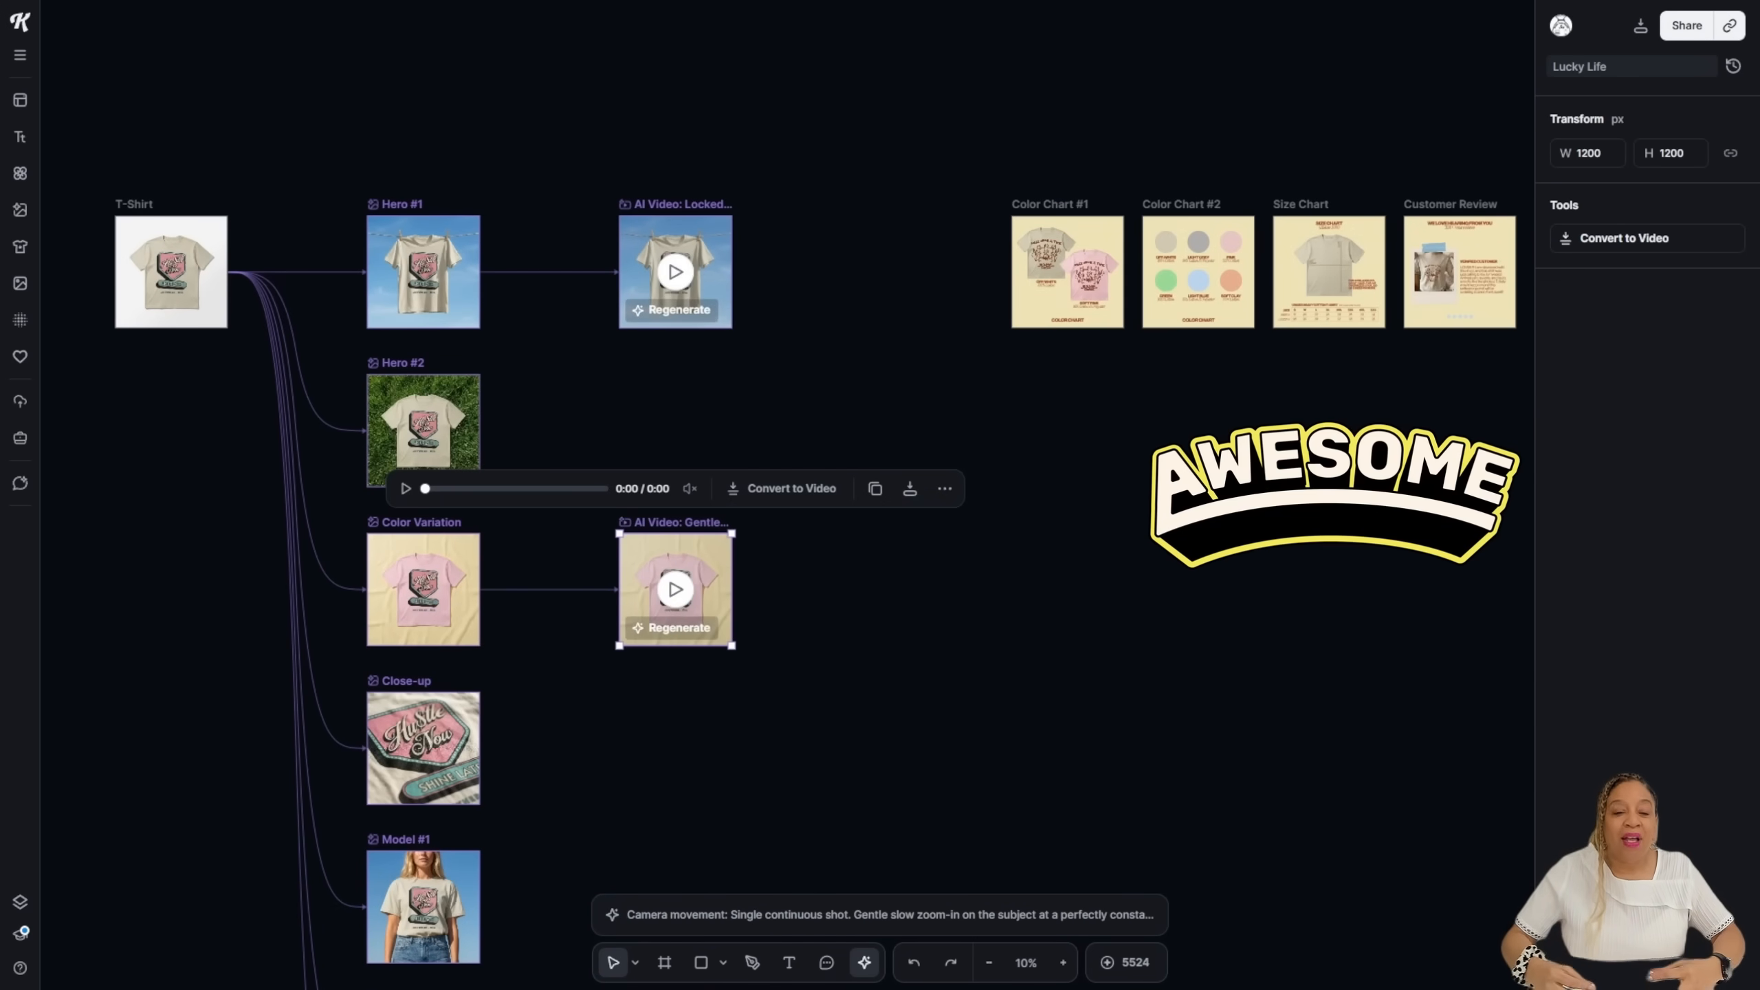
click(676, 271)
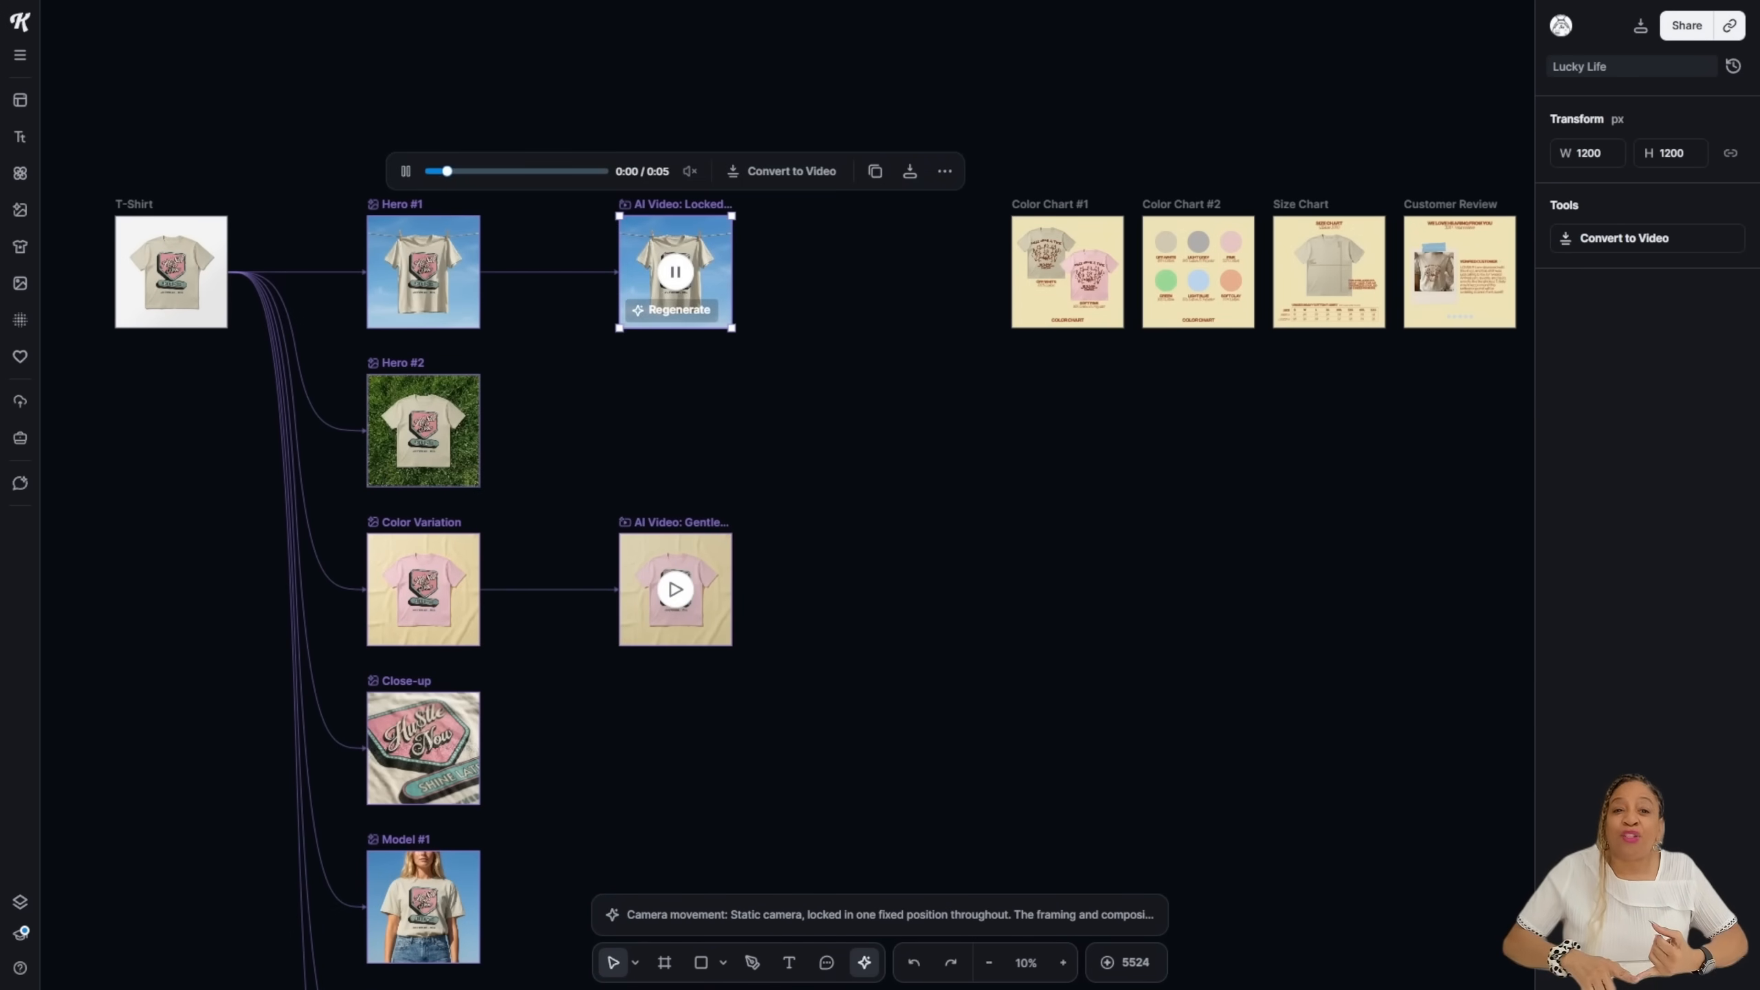
scroll(558, 336, up, 5)
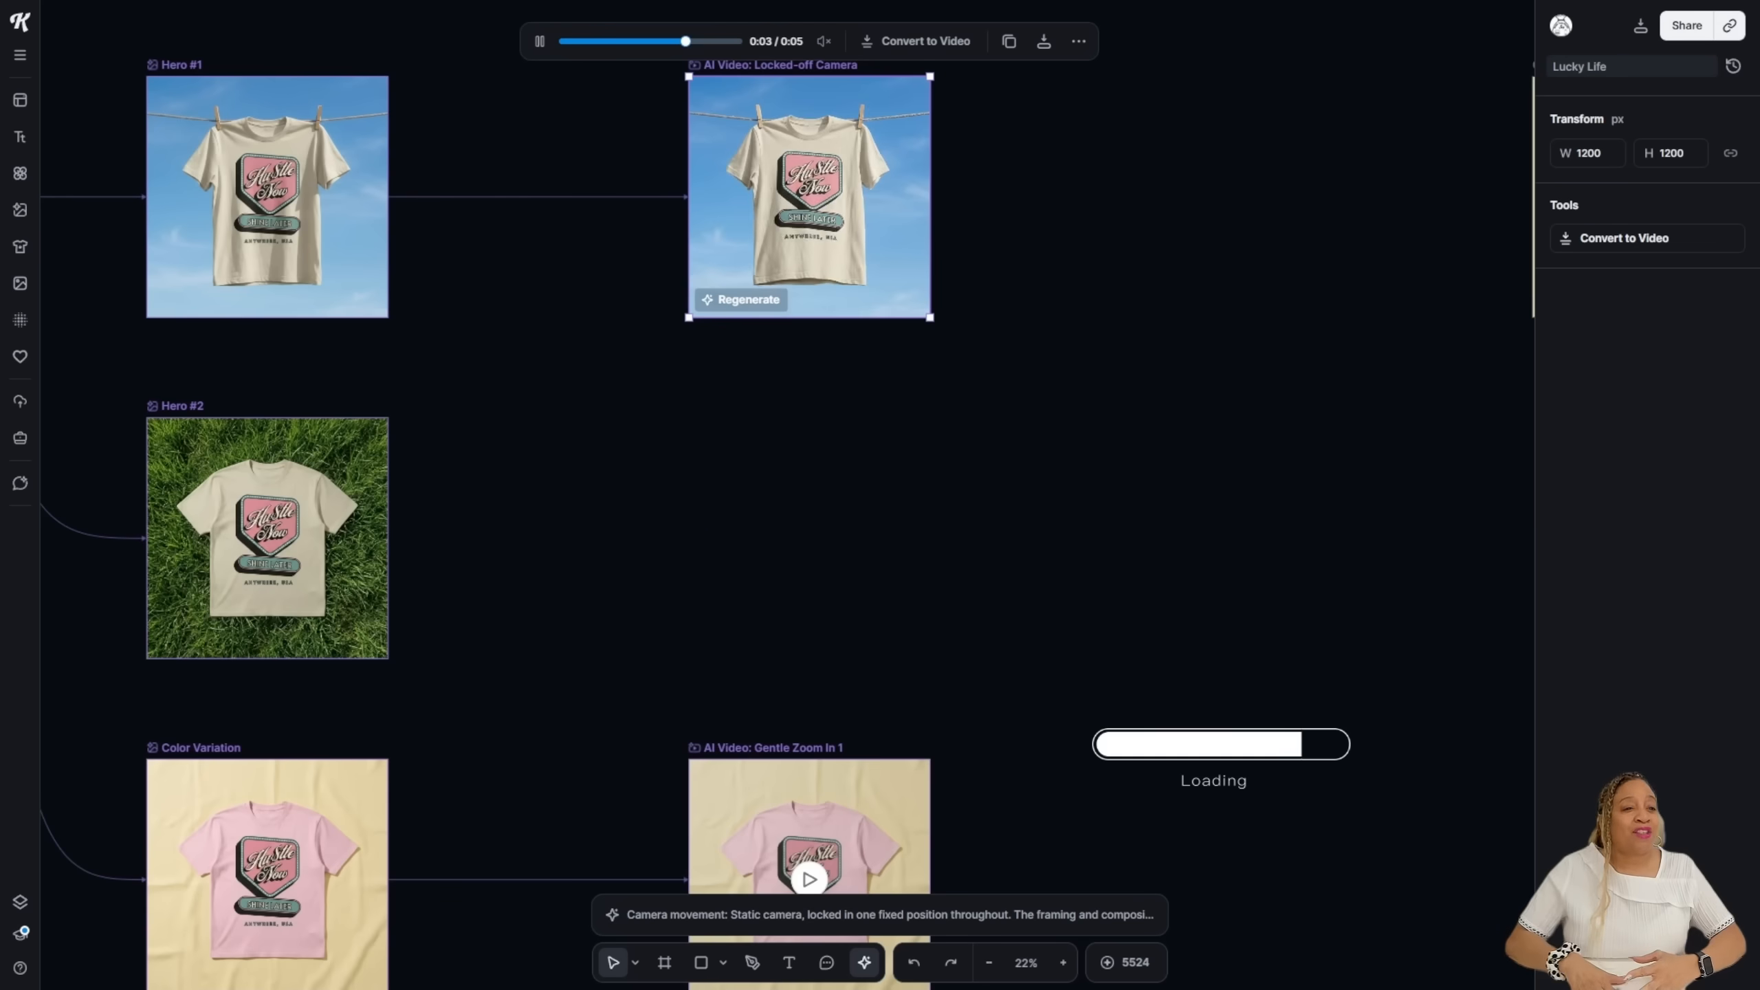
scroll(557, 337, up, 3)
scroll(787, 485, down, 10)
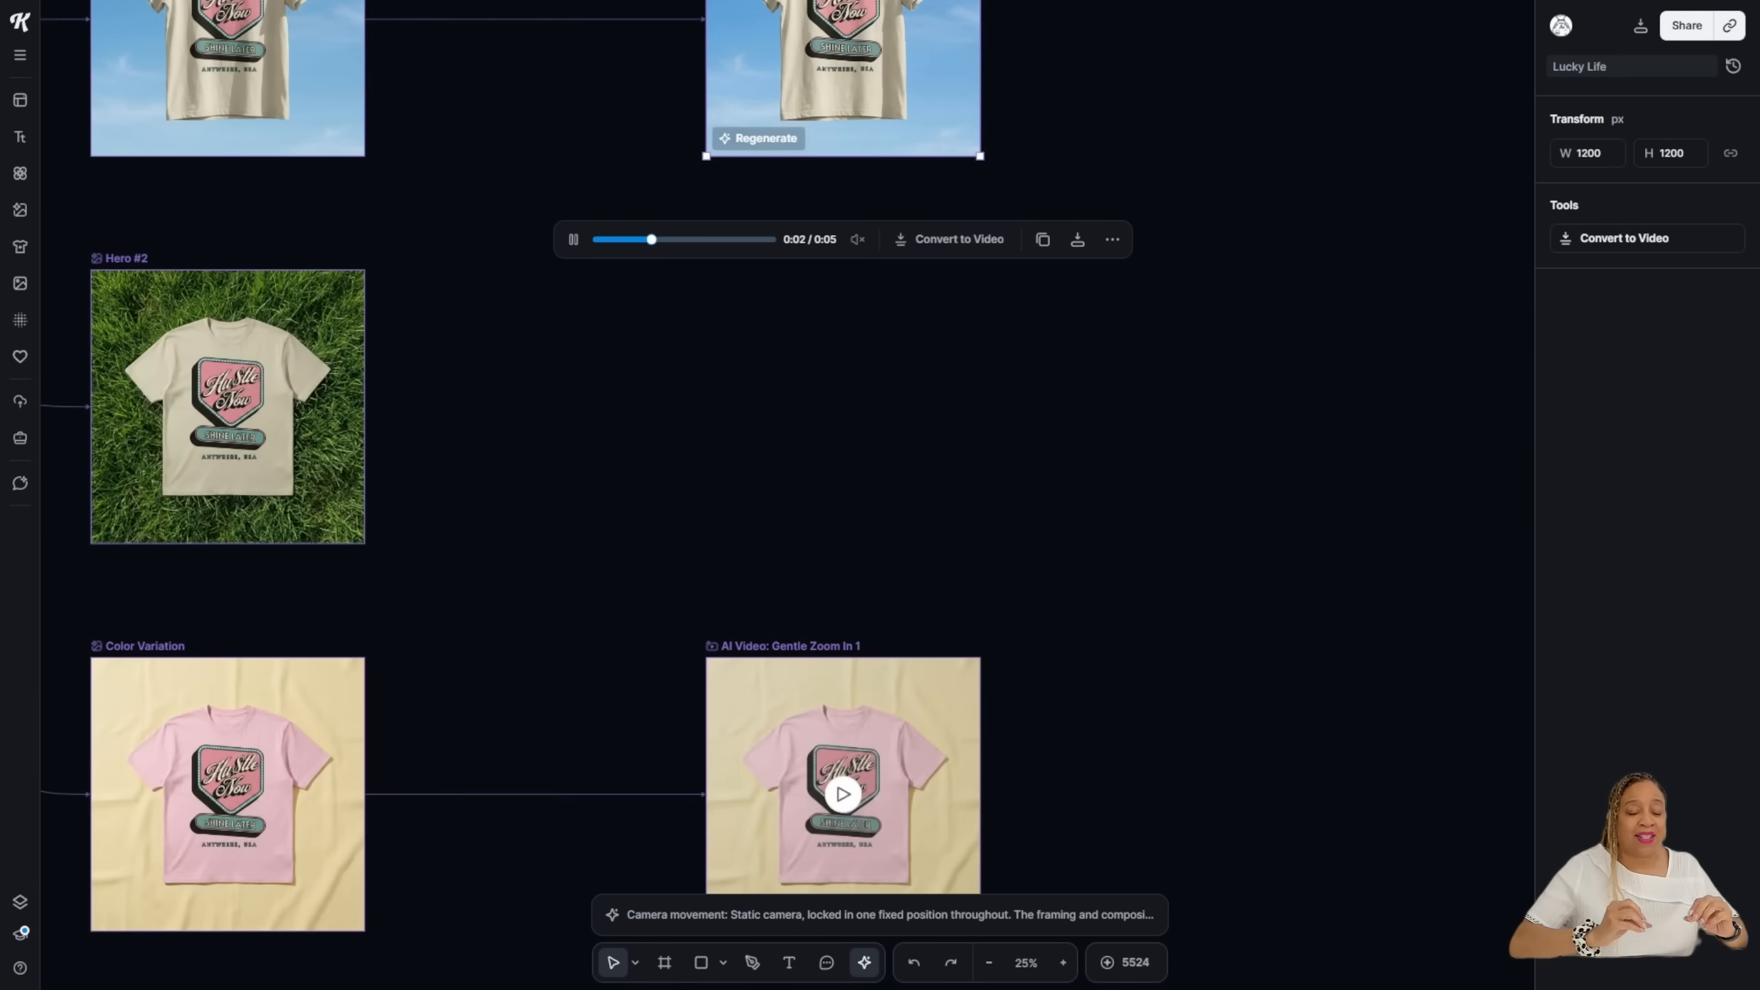
Step: Play the Gentle Zoom In 1 and Gentle Zoom In+Action videos to check the shirt
click(843, 428)
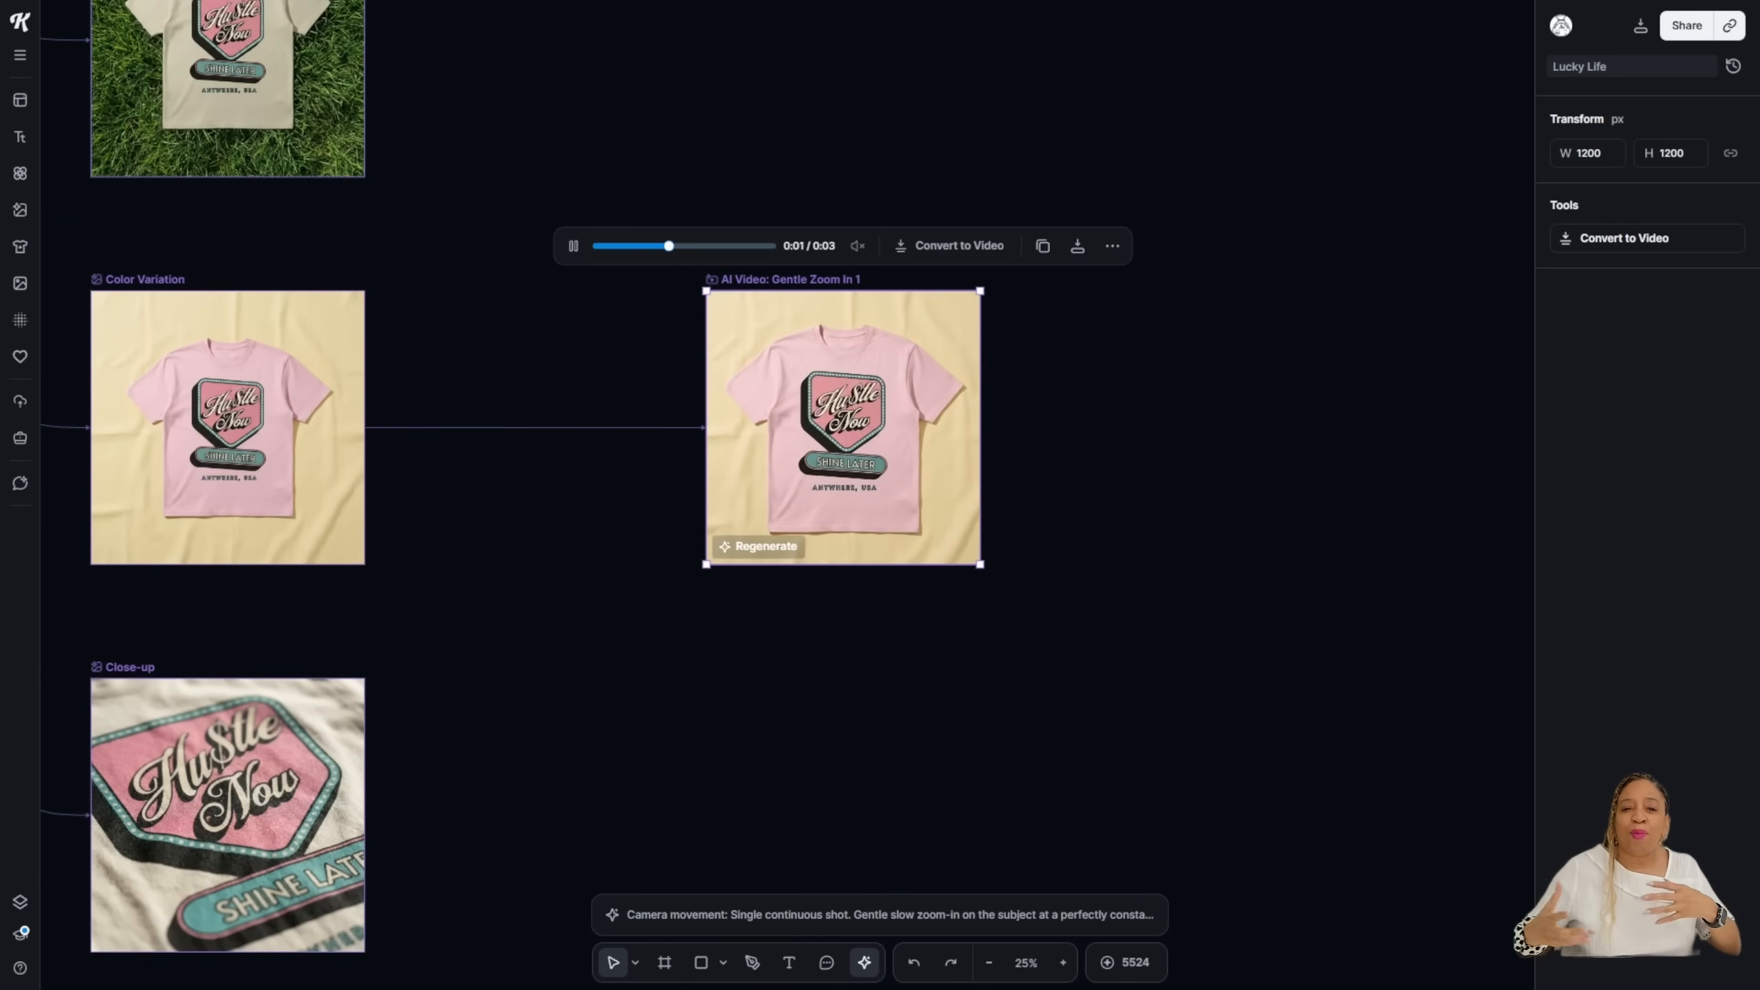
scroll(843, 416, down, 20)
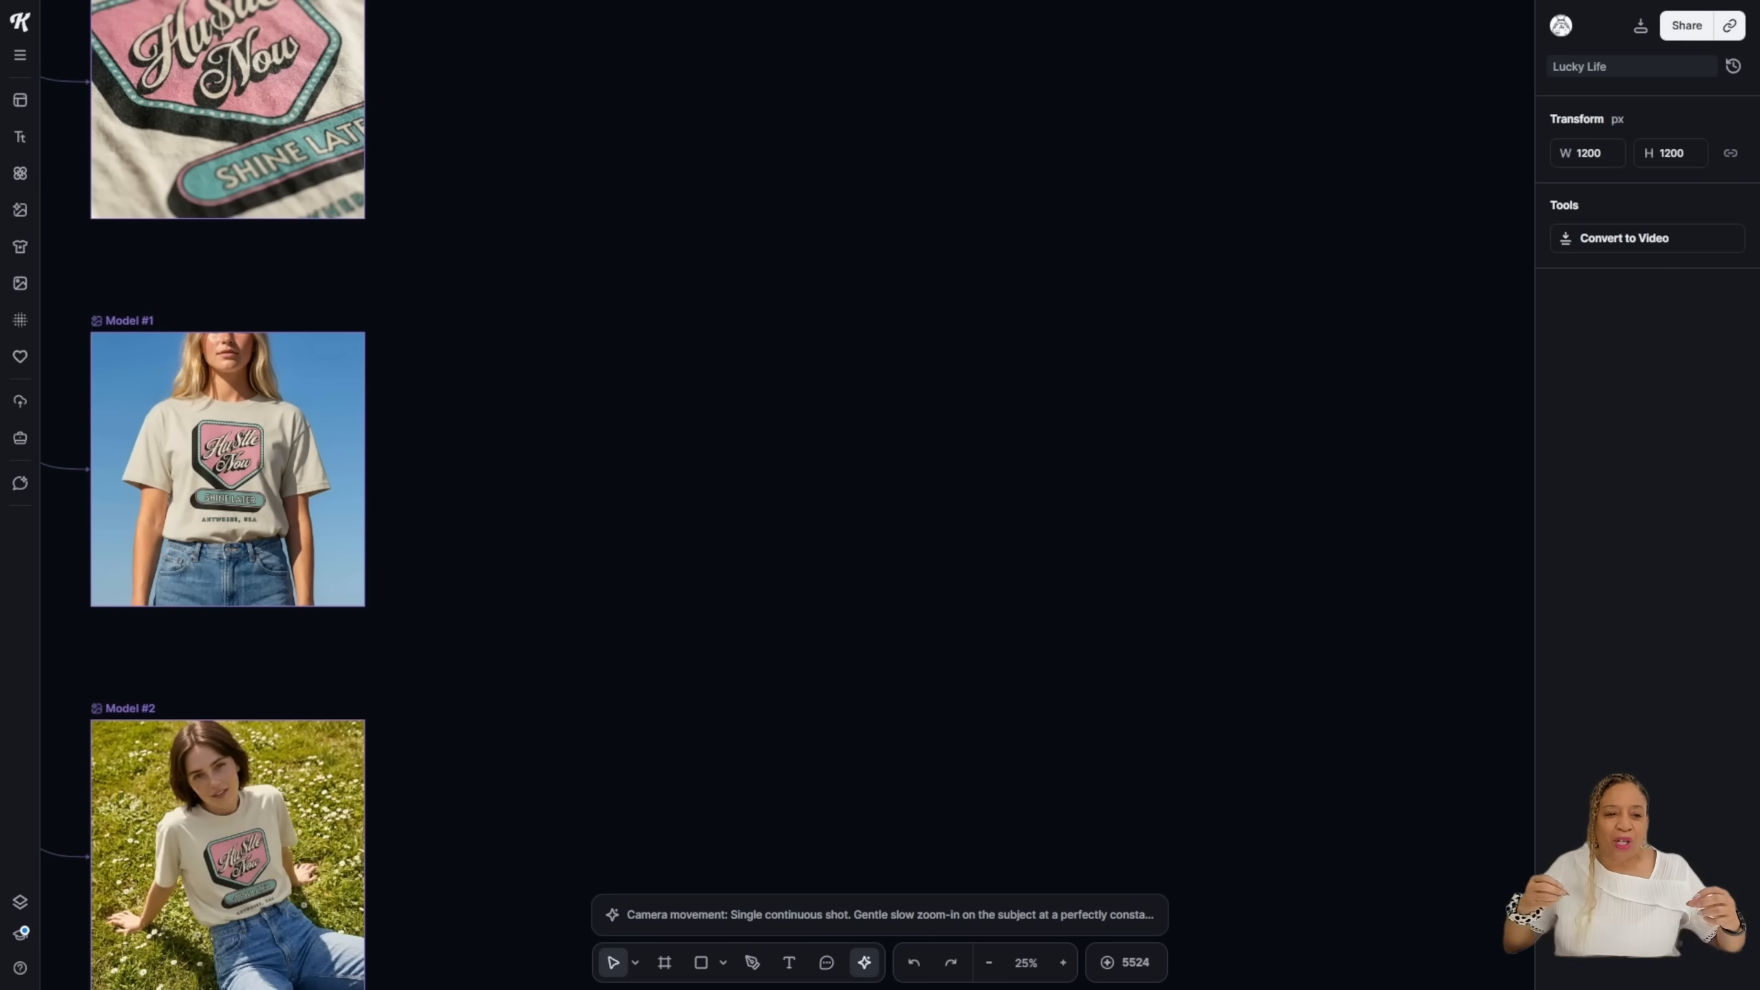
click(843, 327)
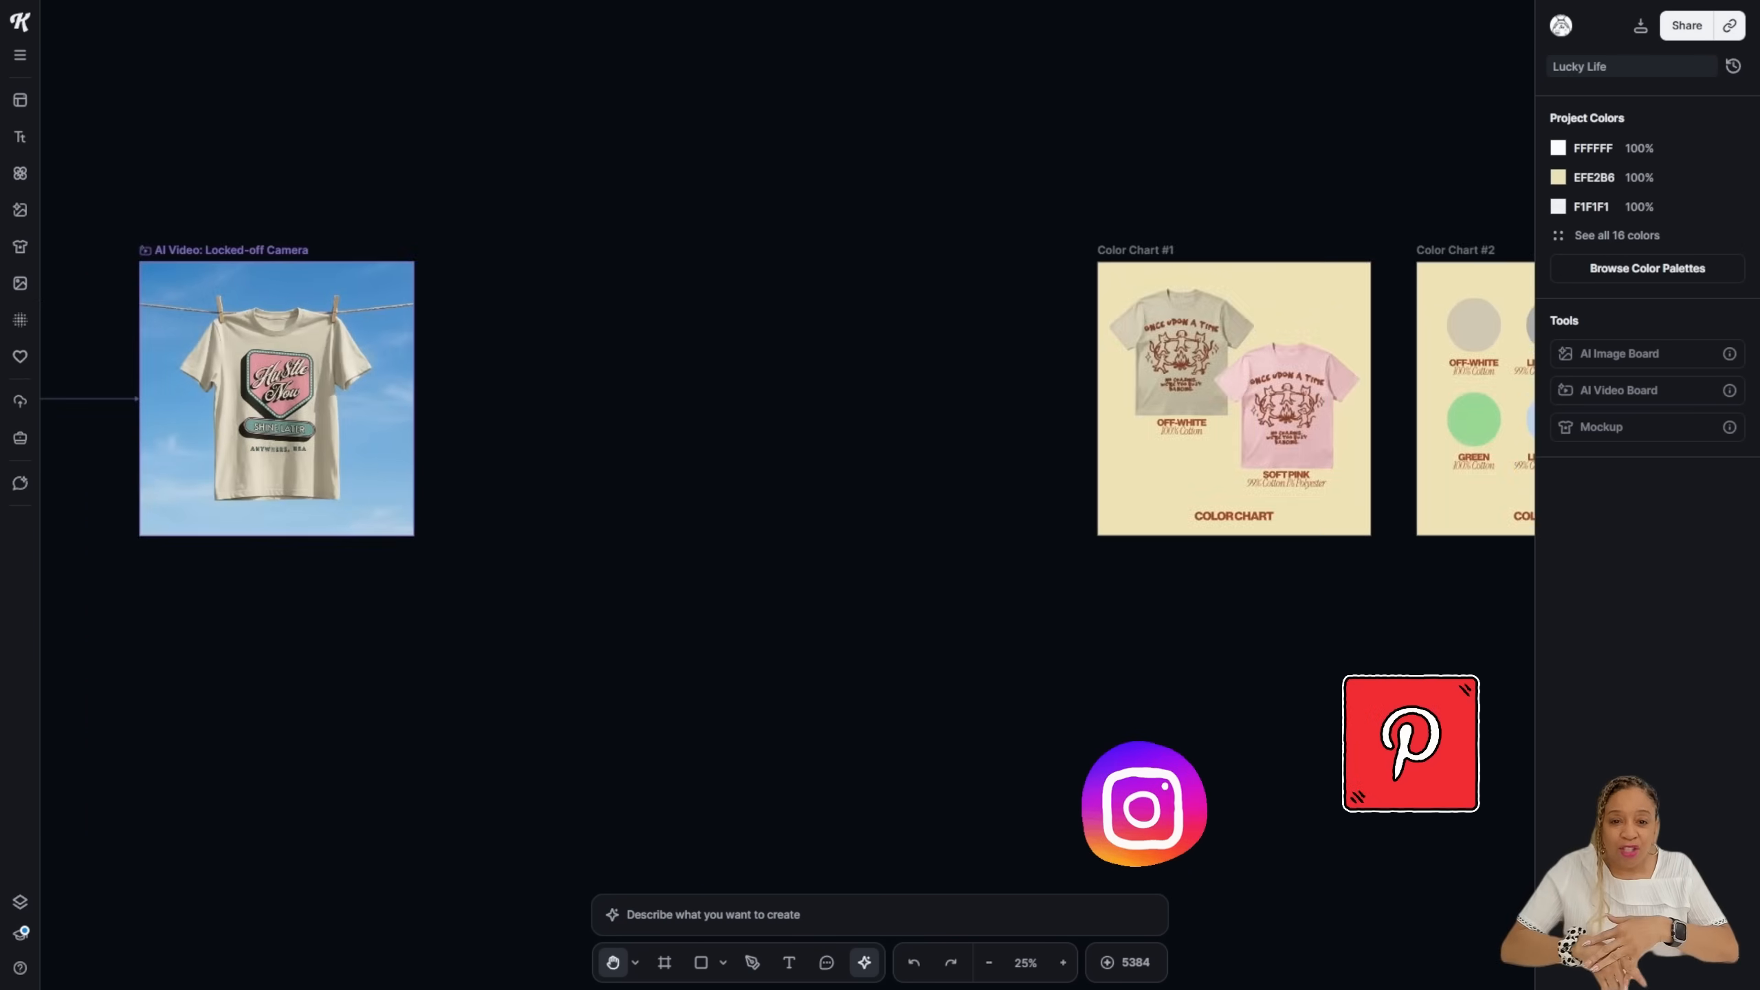
Step: Check the text on the updated Color Chart #1, then clear the selection
scroll(762, 416, right, 6)
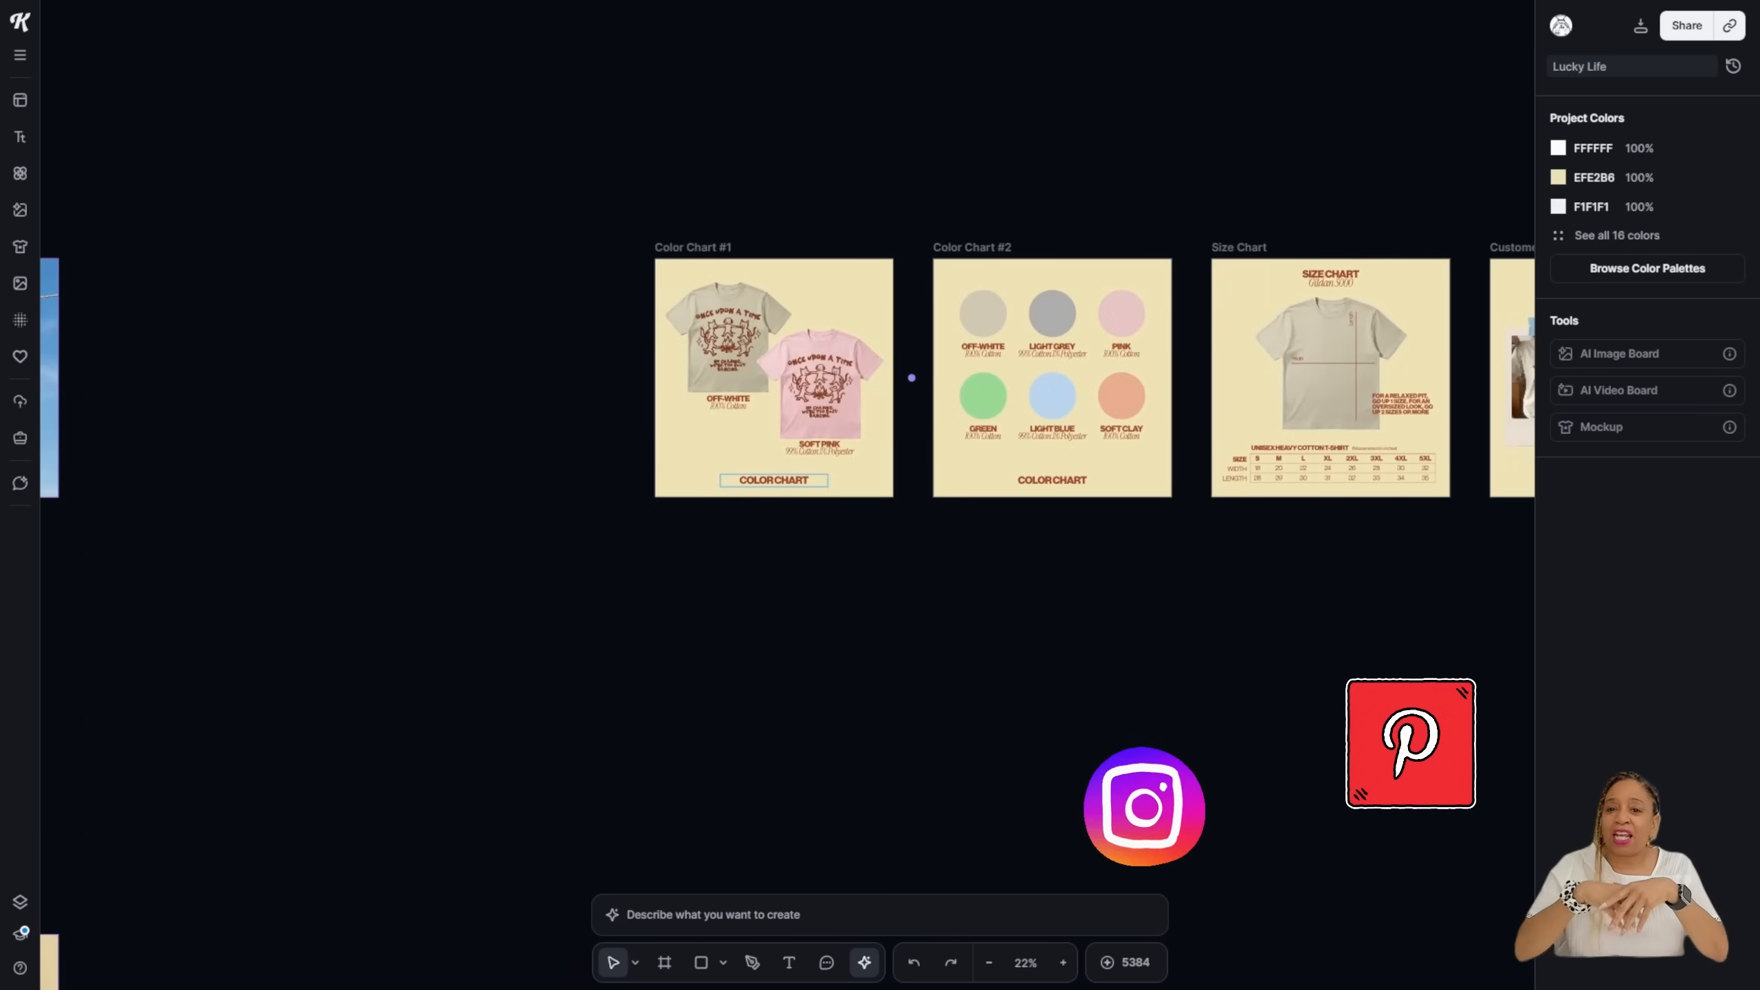
click(774, 480)
click(911, 379)
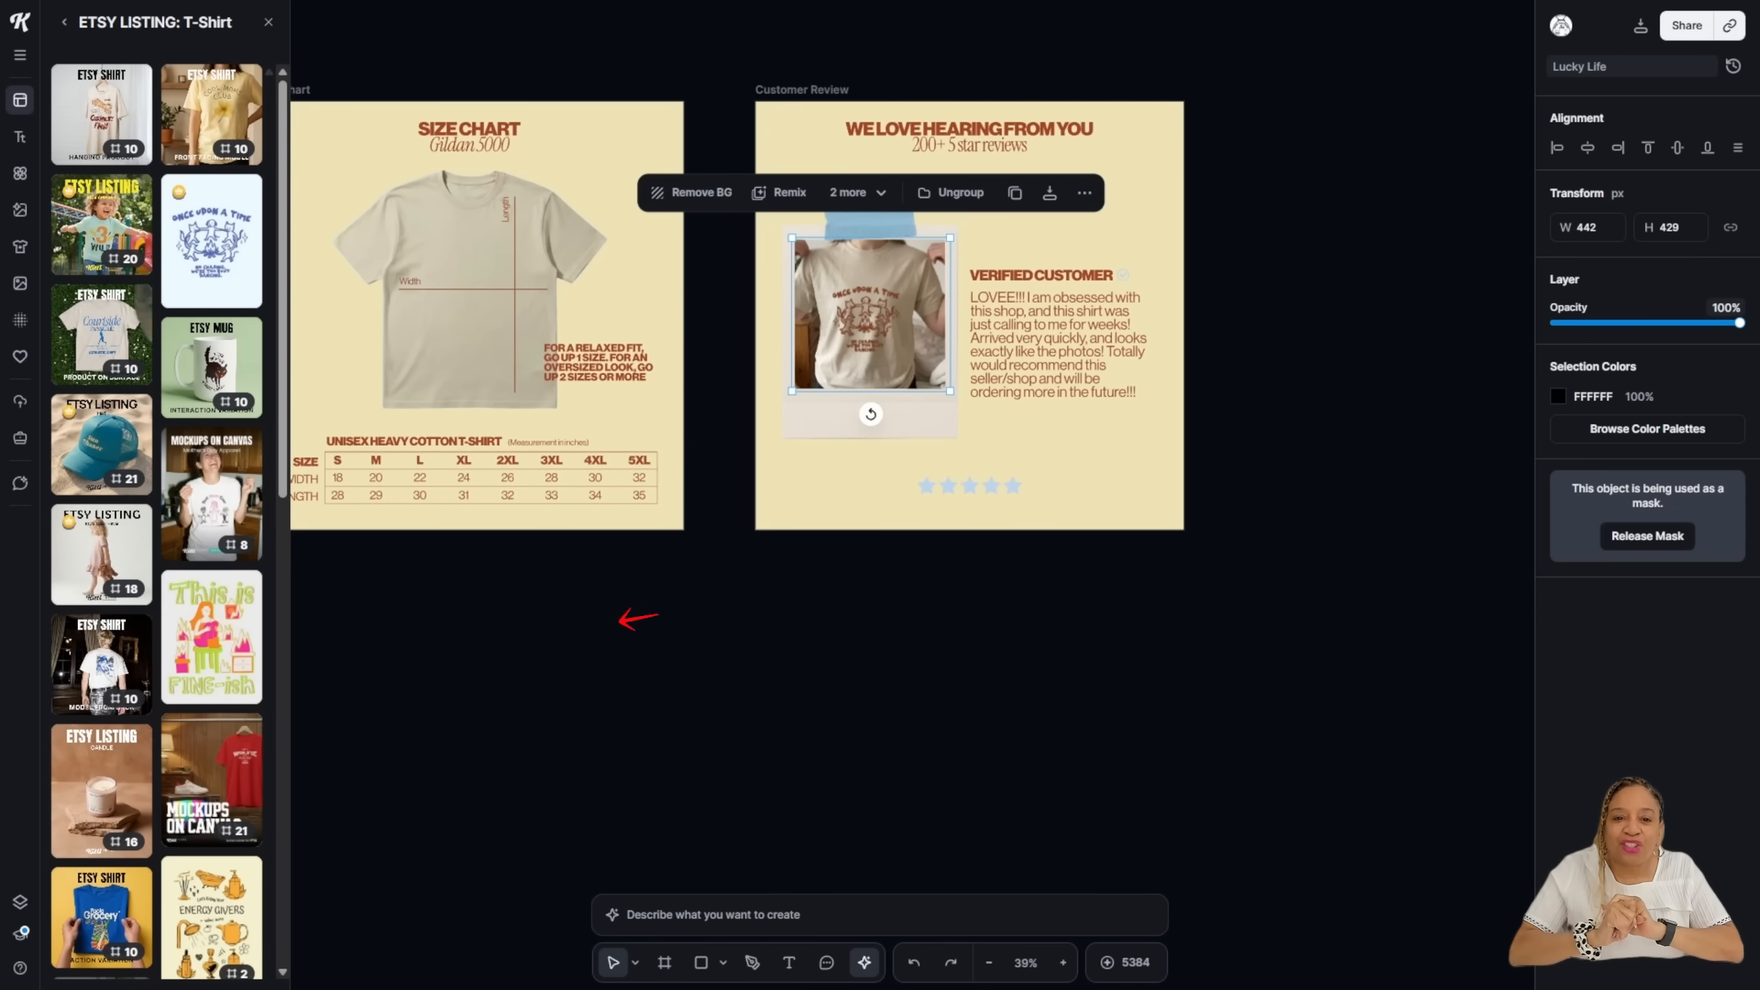
Step: Pan around the boards with the Hand tool, then return to the Select tool
click(635, 962)
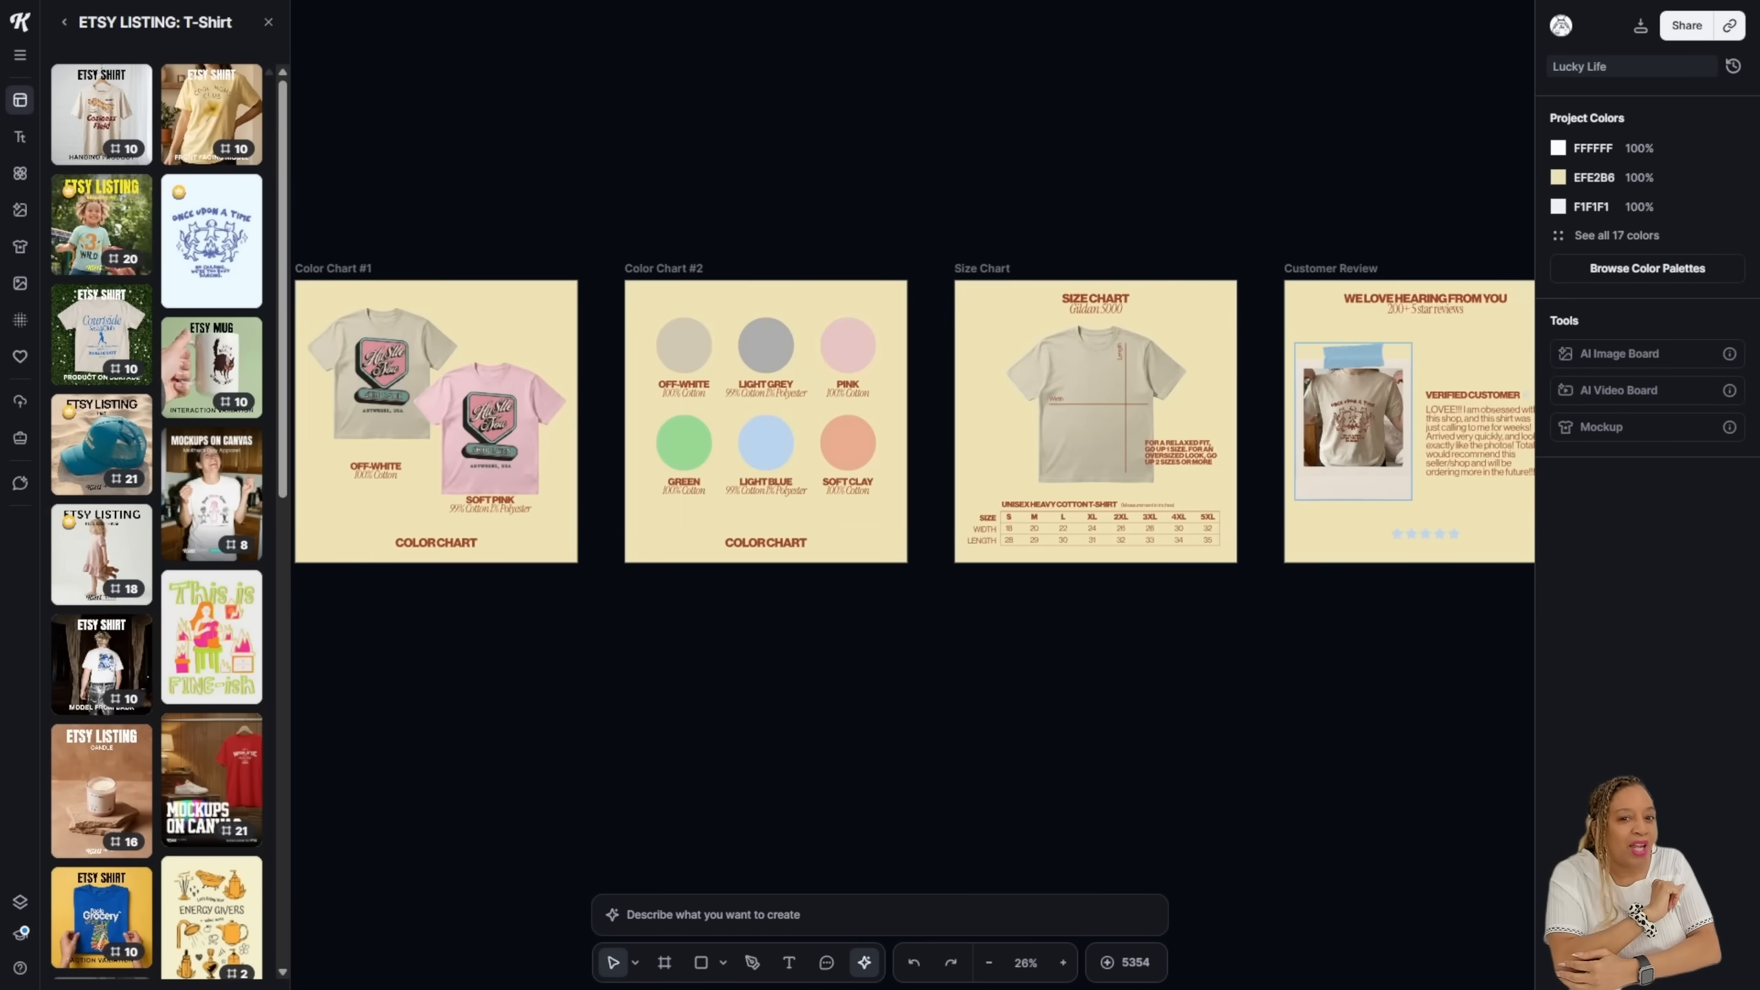
click(1026, 963)
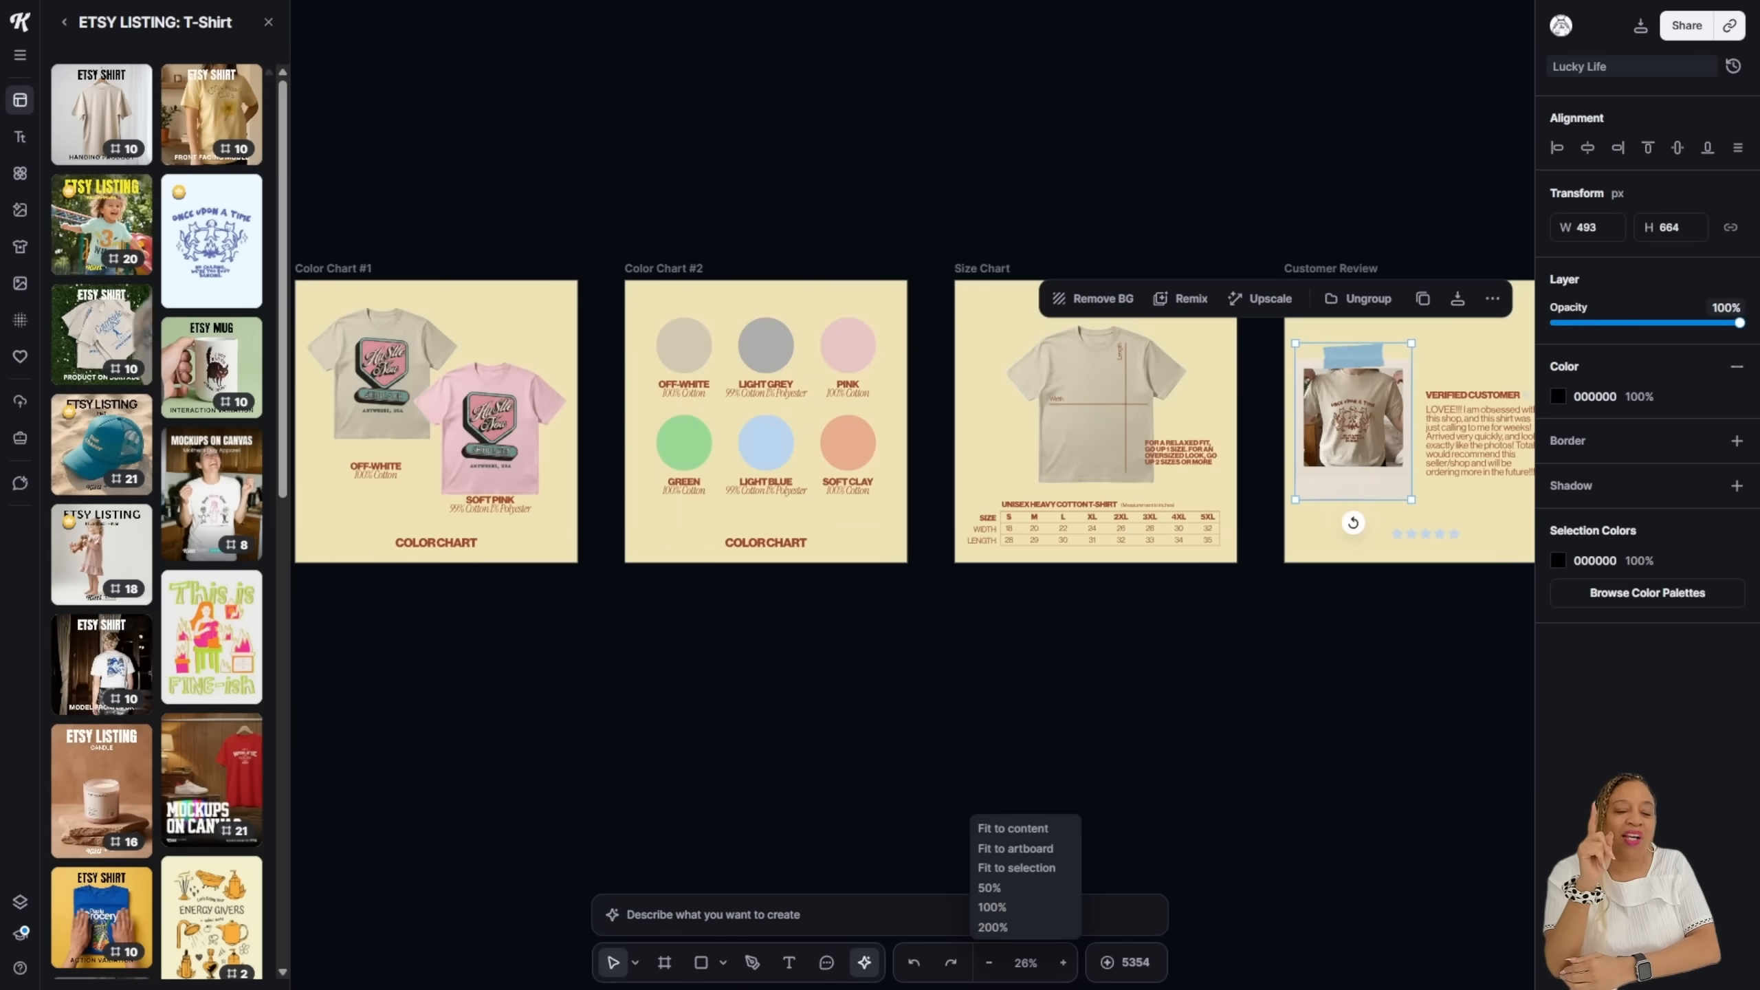
click(634, 962)
click(565, 918)
scroll(911, 485, left, 20)
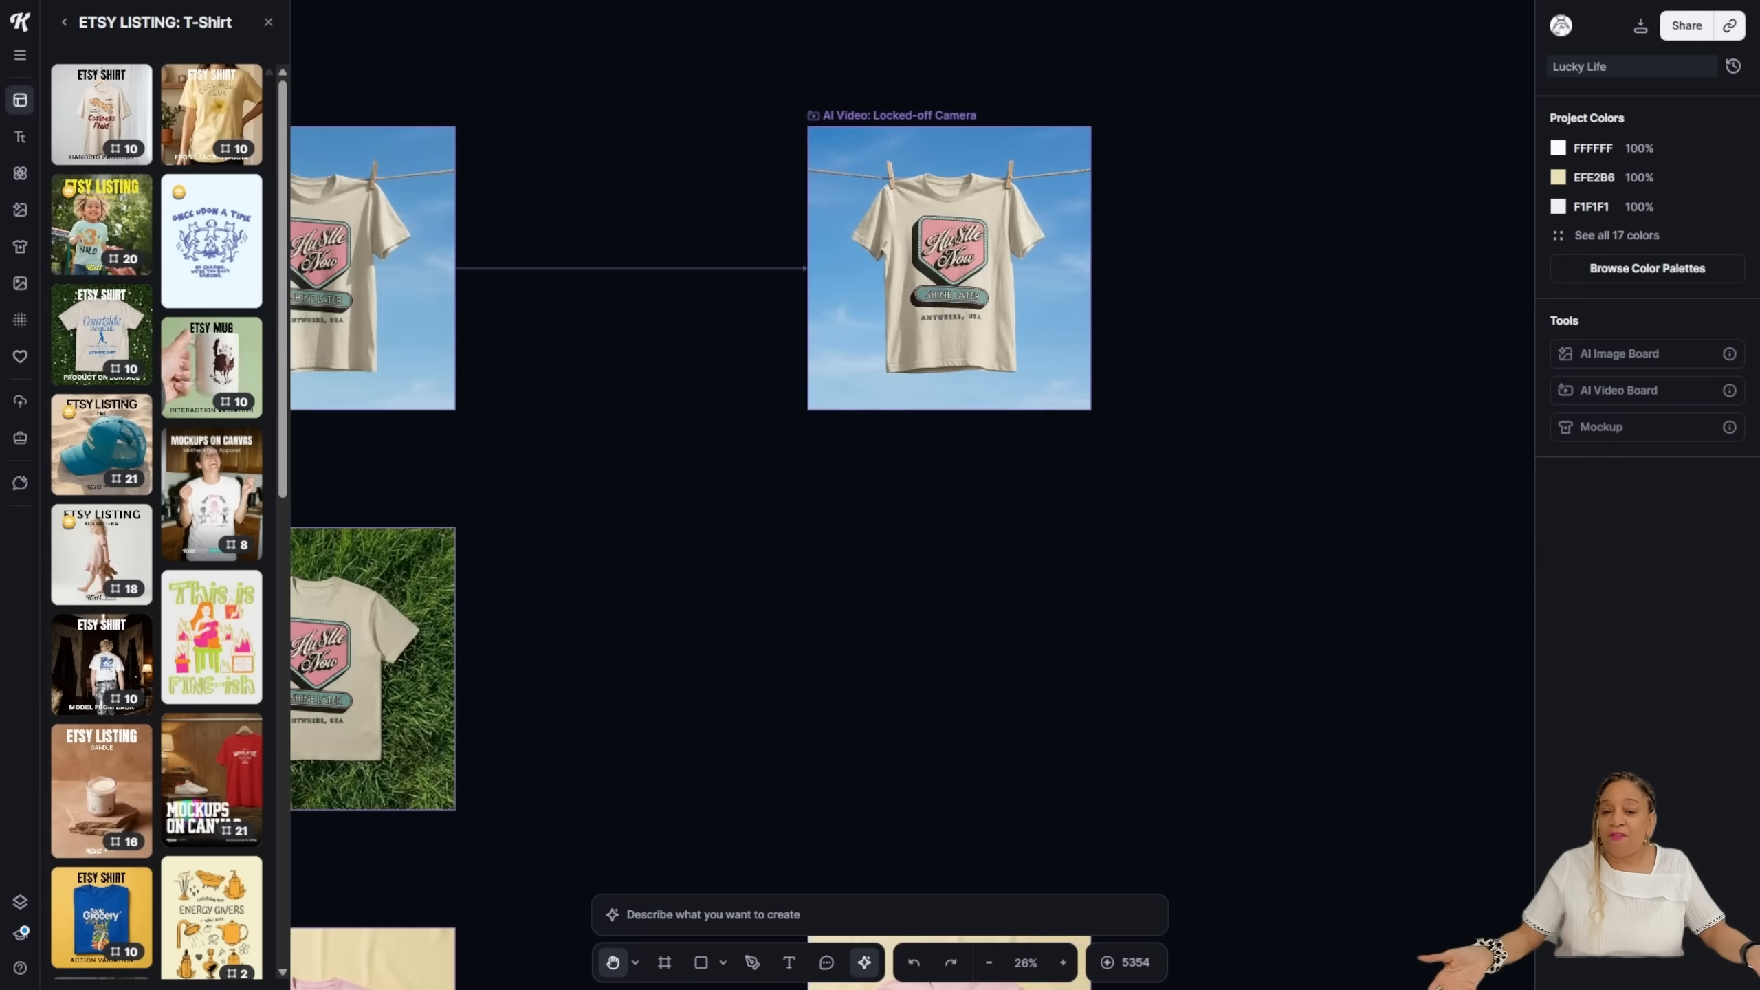
scroll(911, 485, down, 18)
scroll(912, 486, down, 4)
scroll(912, 485, right, 2)
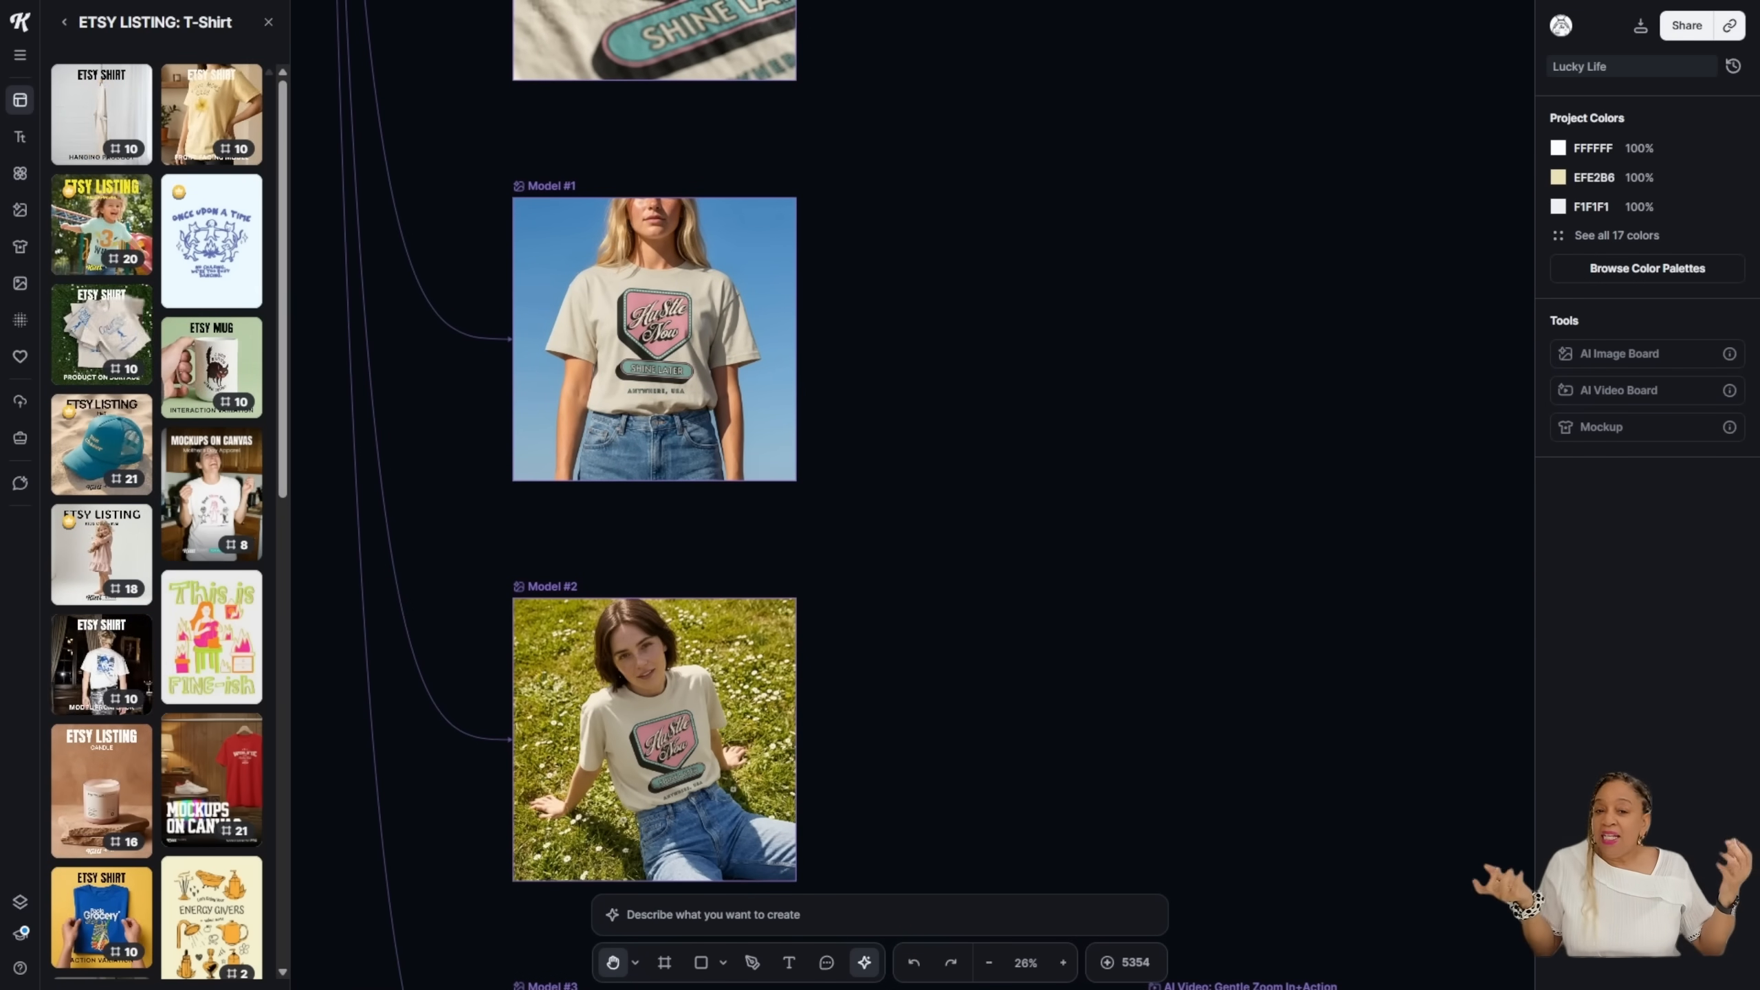
click(634, 962)
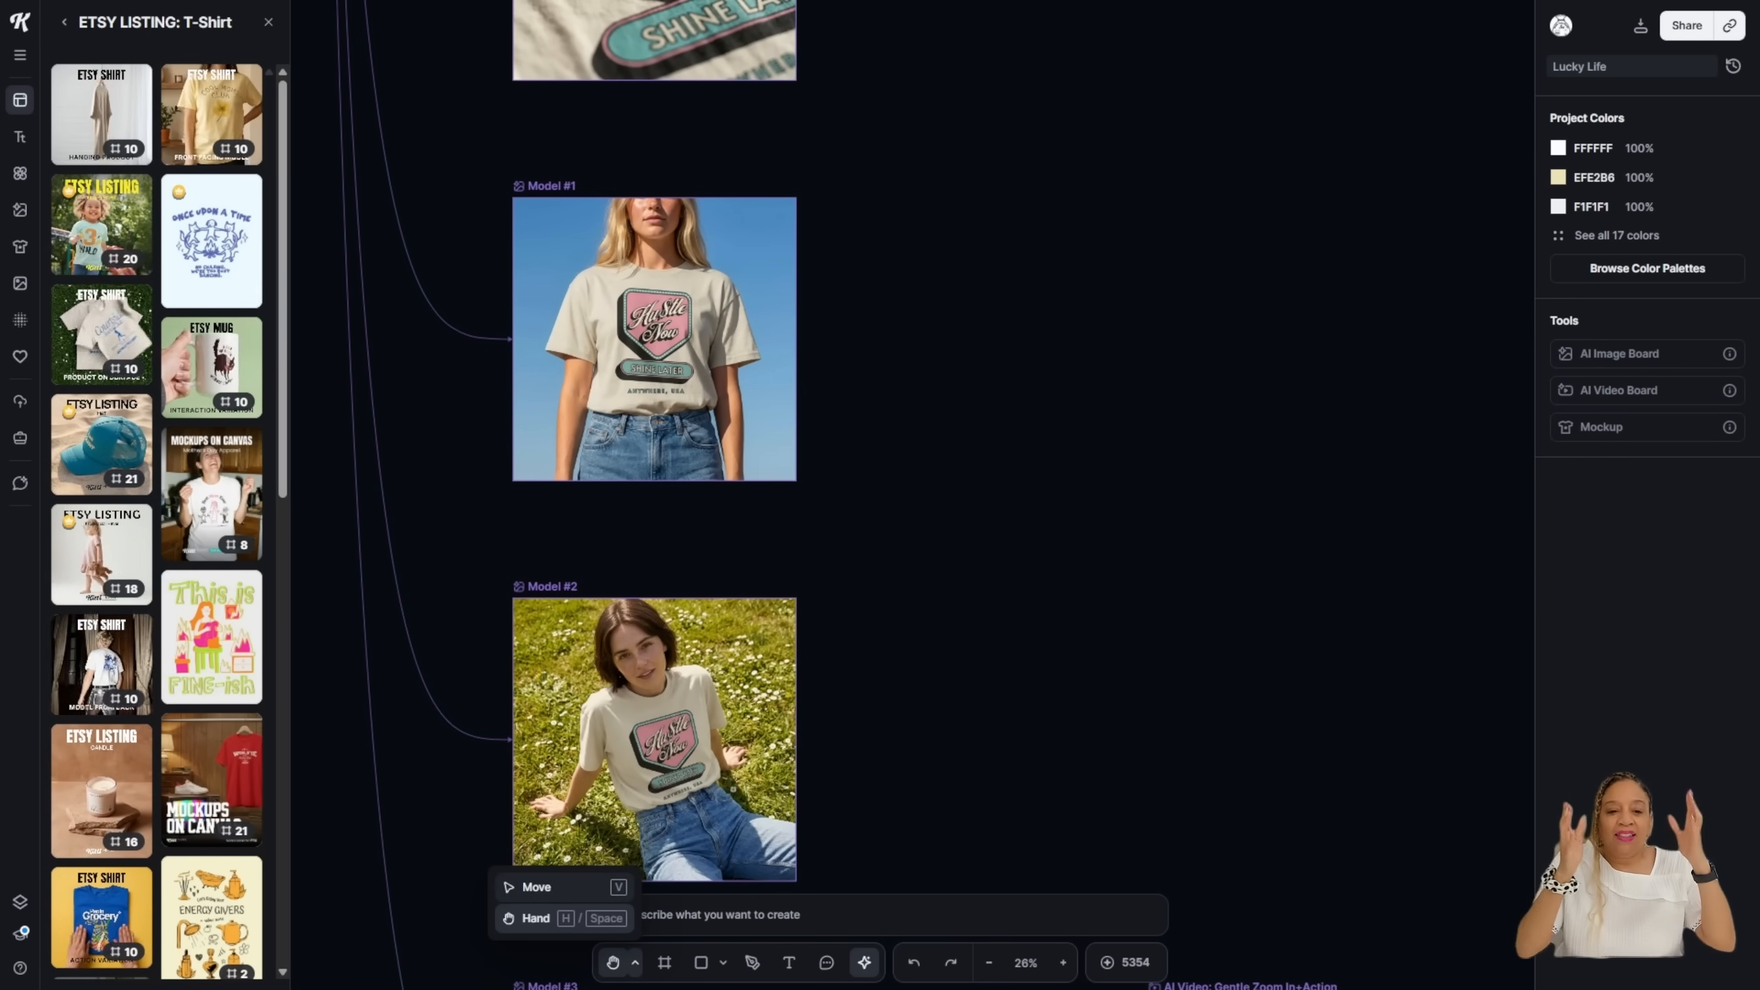
click(565, 882)
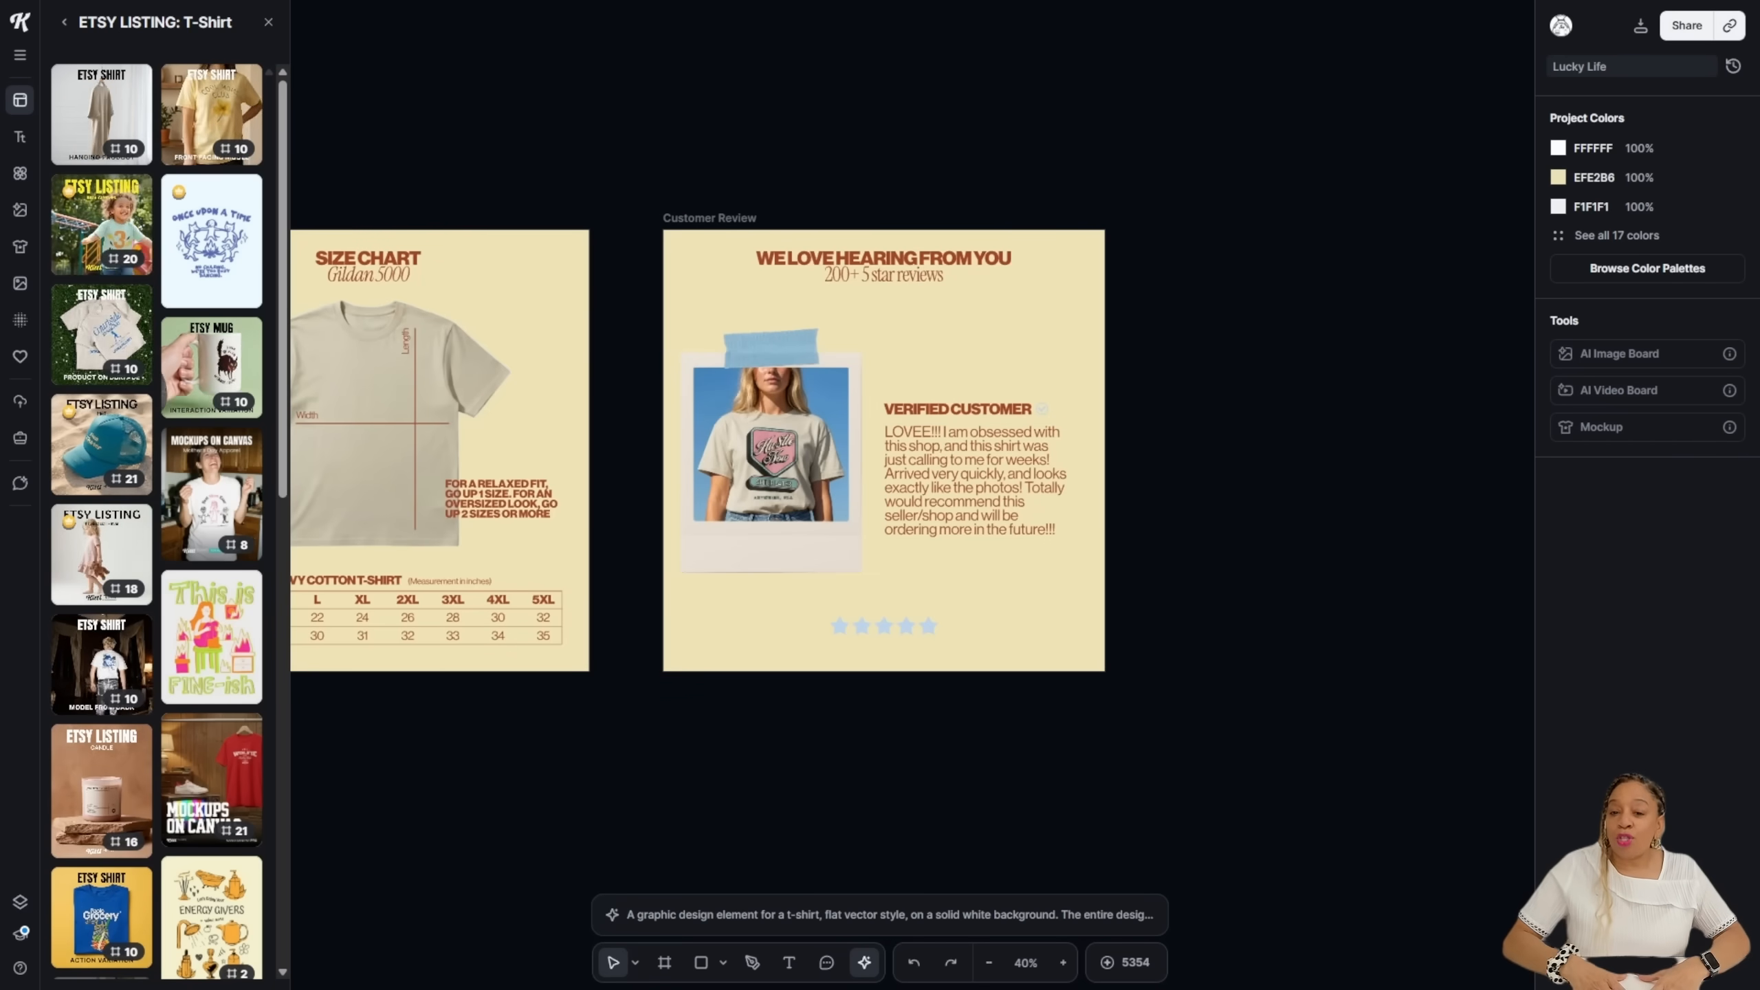
Step: Center the Instagram and Pinterest Post boards in view with the Hand tool
scroll(781, 431, up, 5)
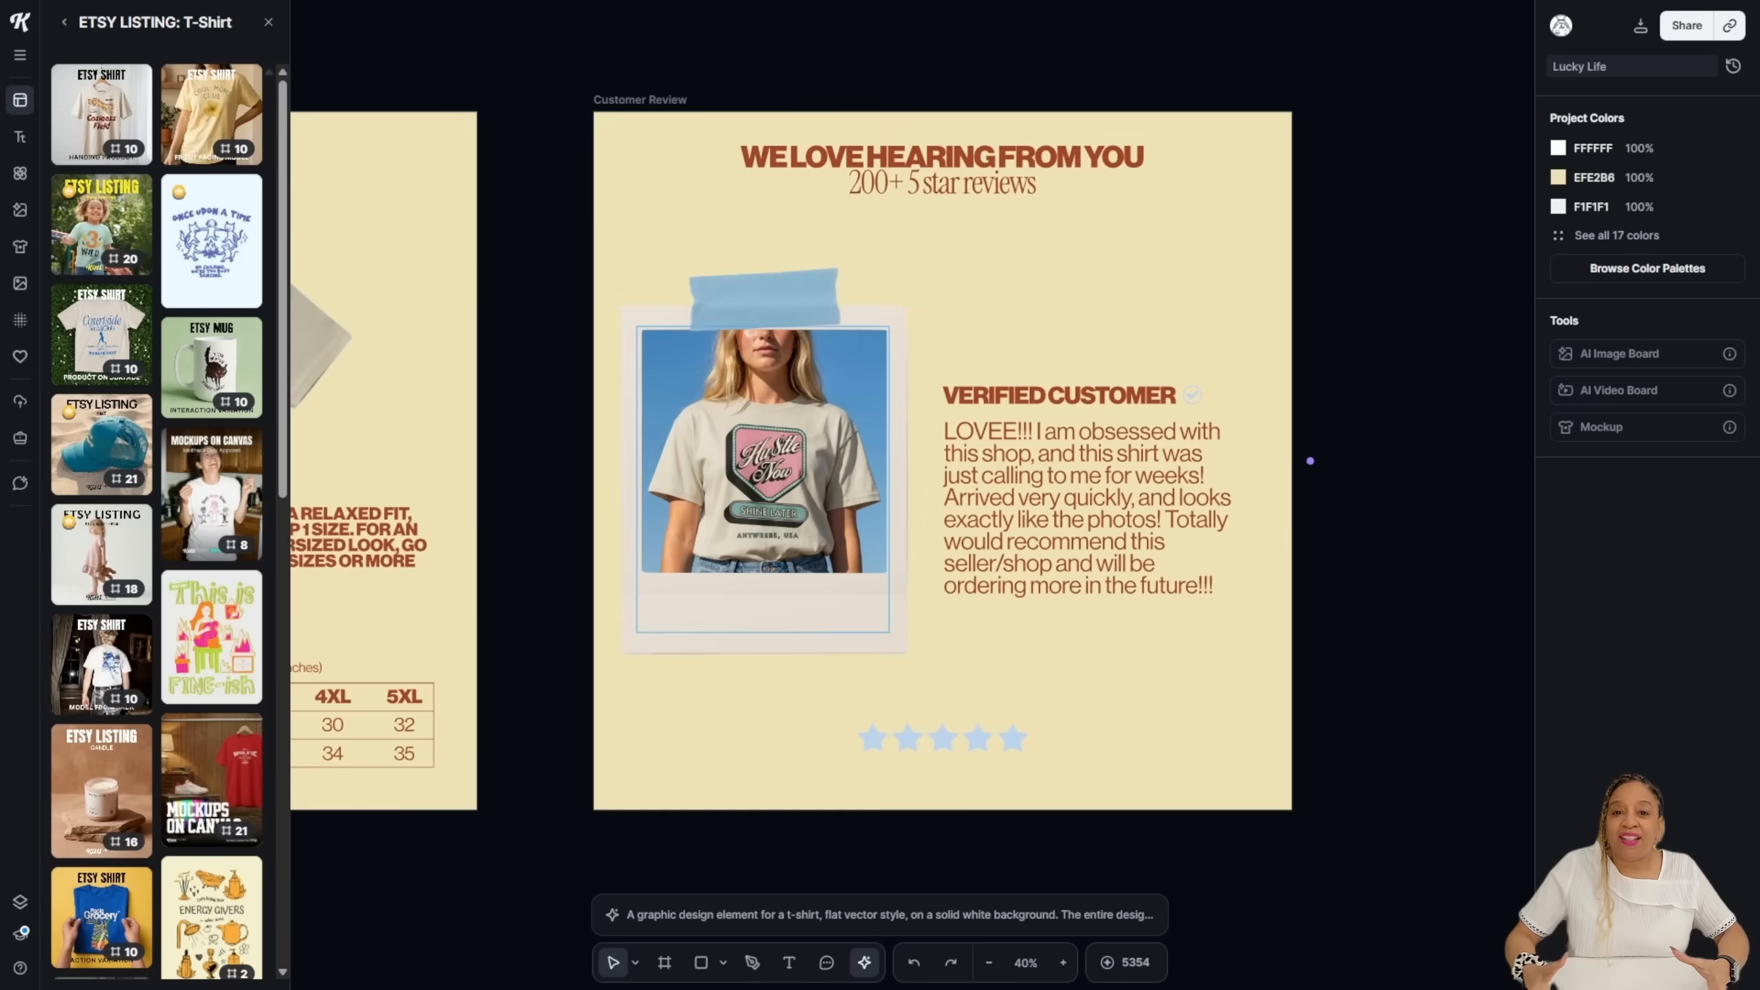
scroll(1447, 469, down, 4)
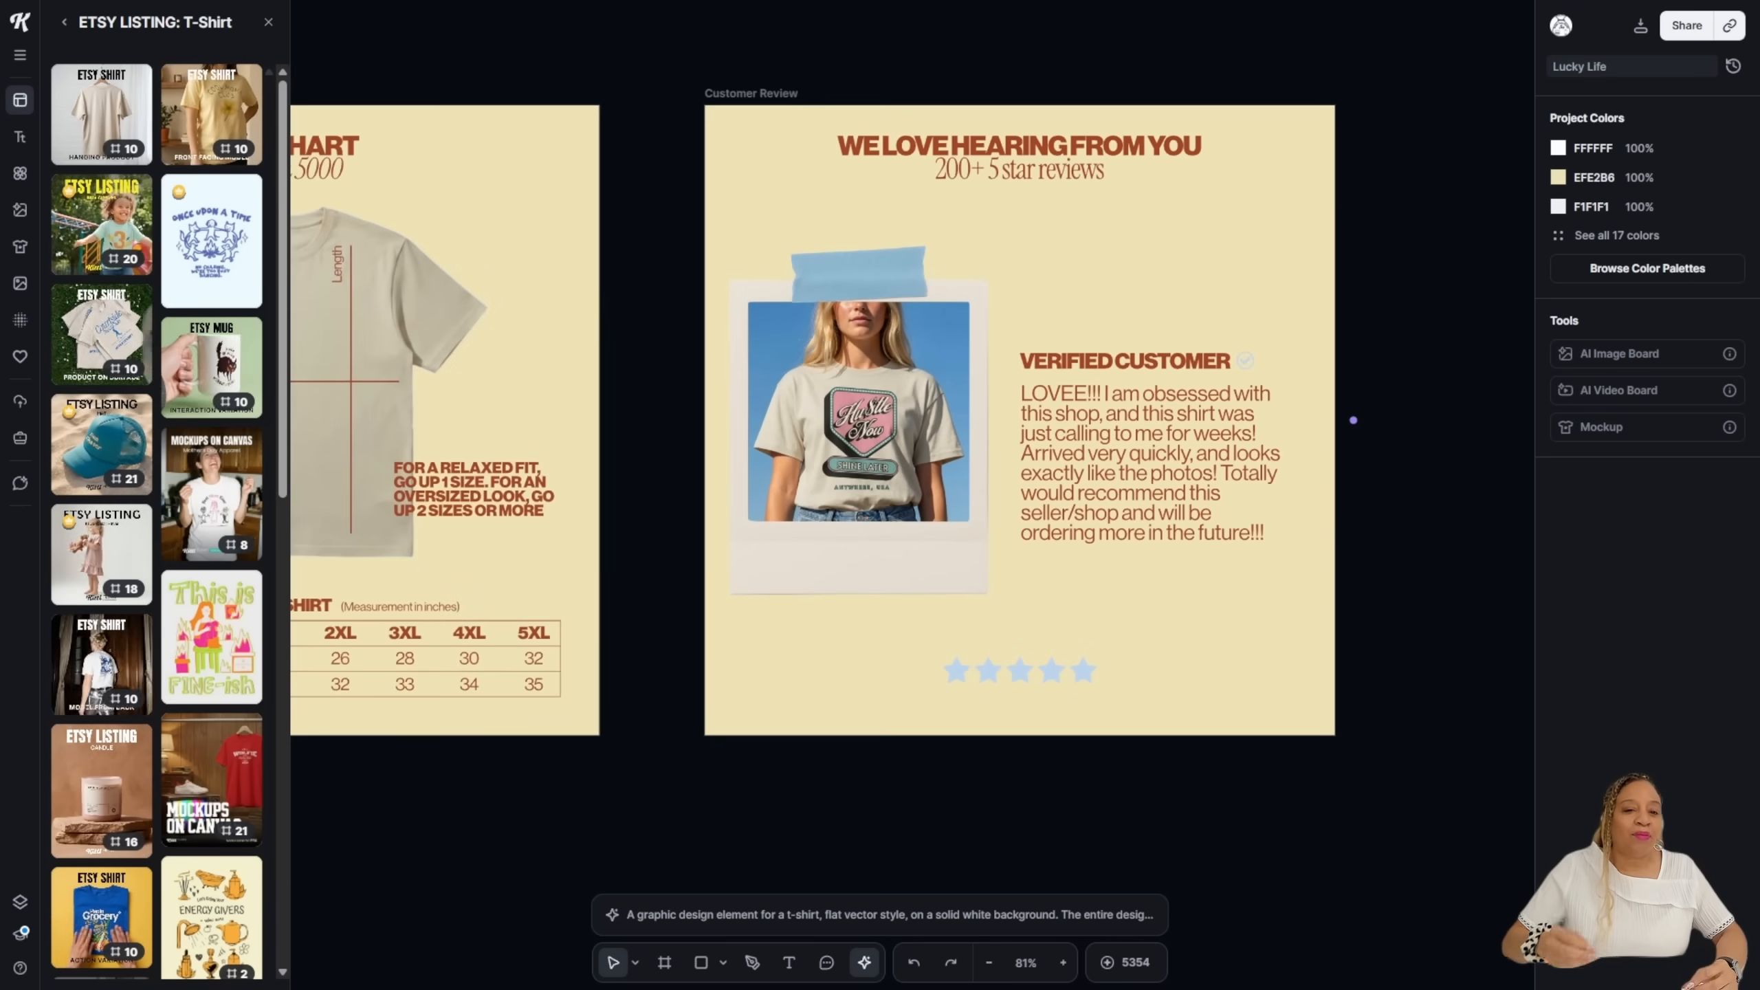
click(635, 963)
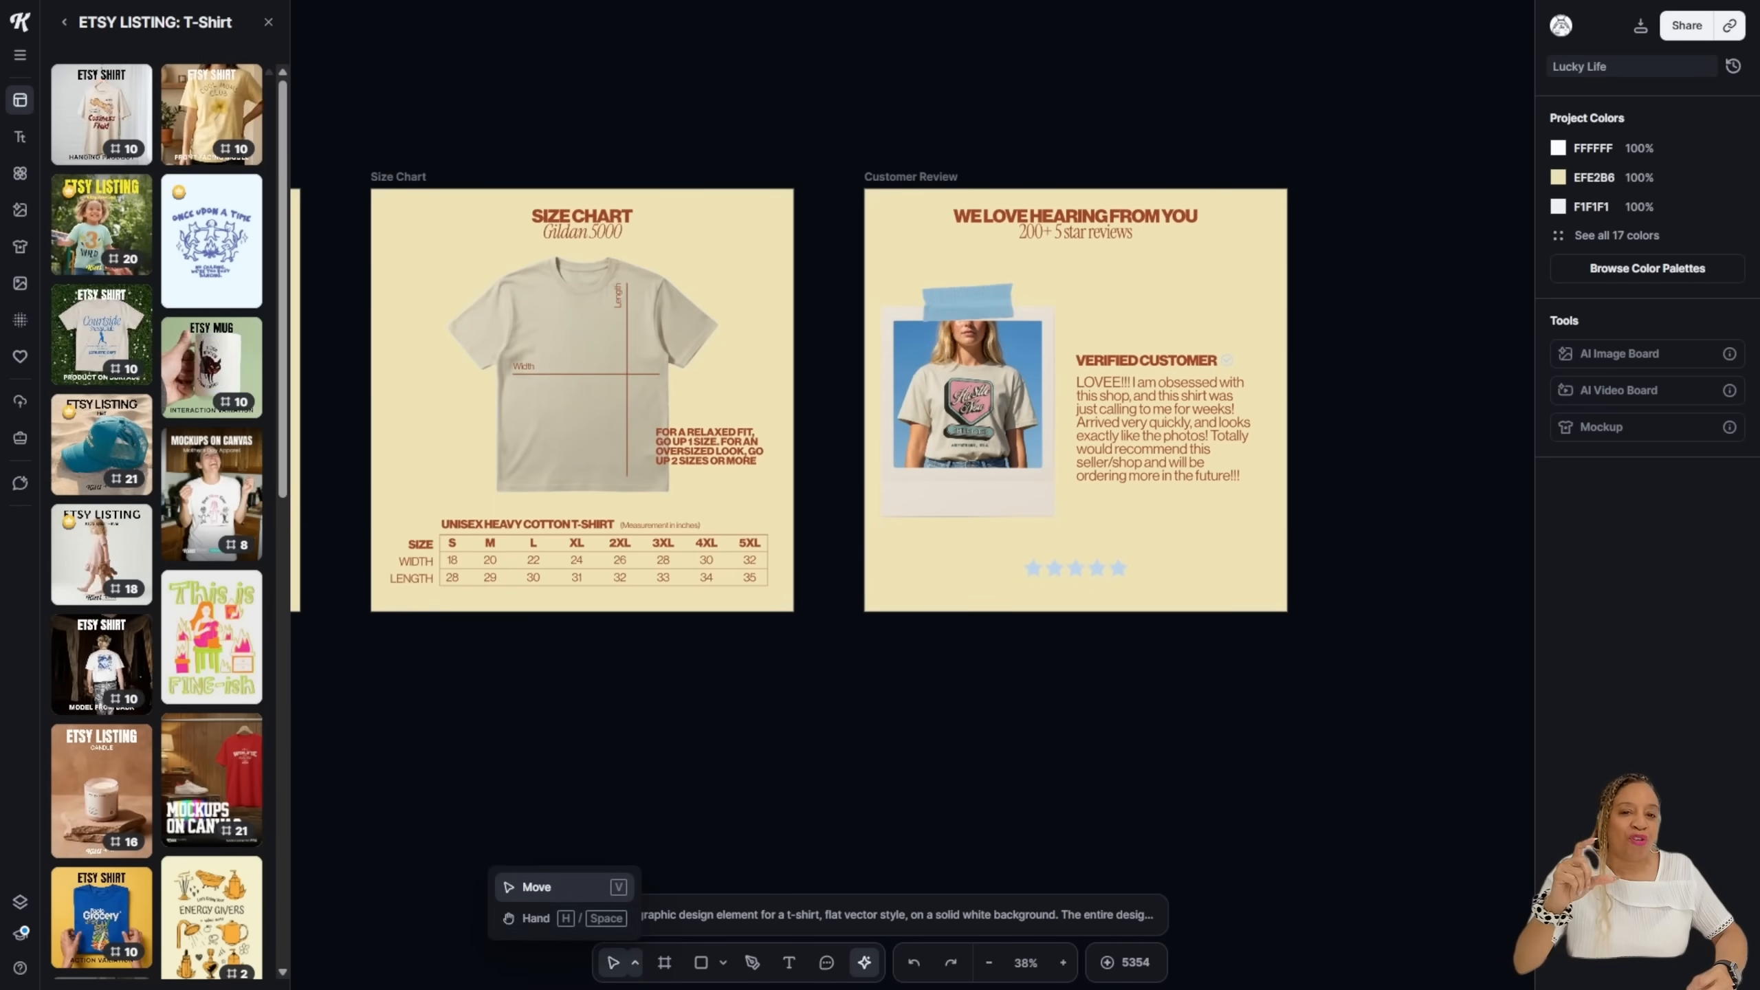
click(554, 918)
drag(1316, 458, 609, 425)
drag(1109, 451, 637, 506)
Step: Select the Instagram Post video, cancel cropping, and show its full video prompt
click(636, 963)
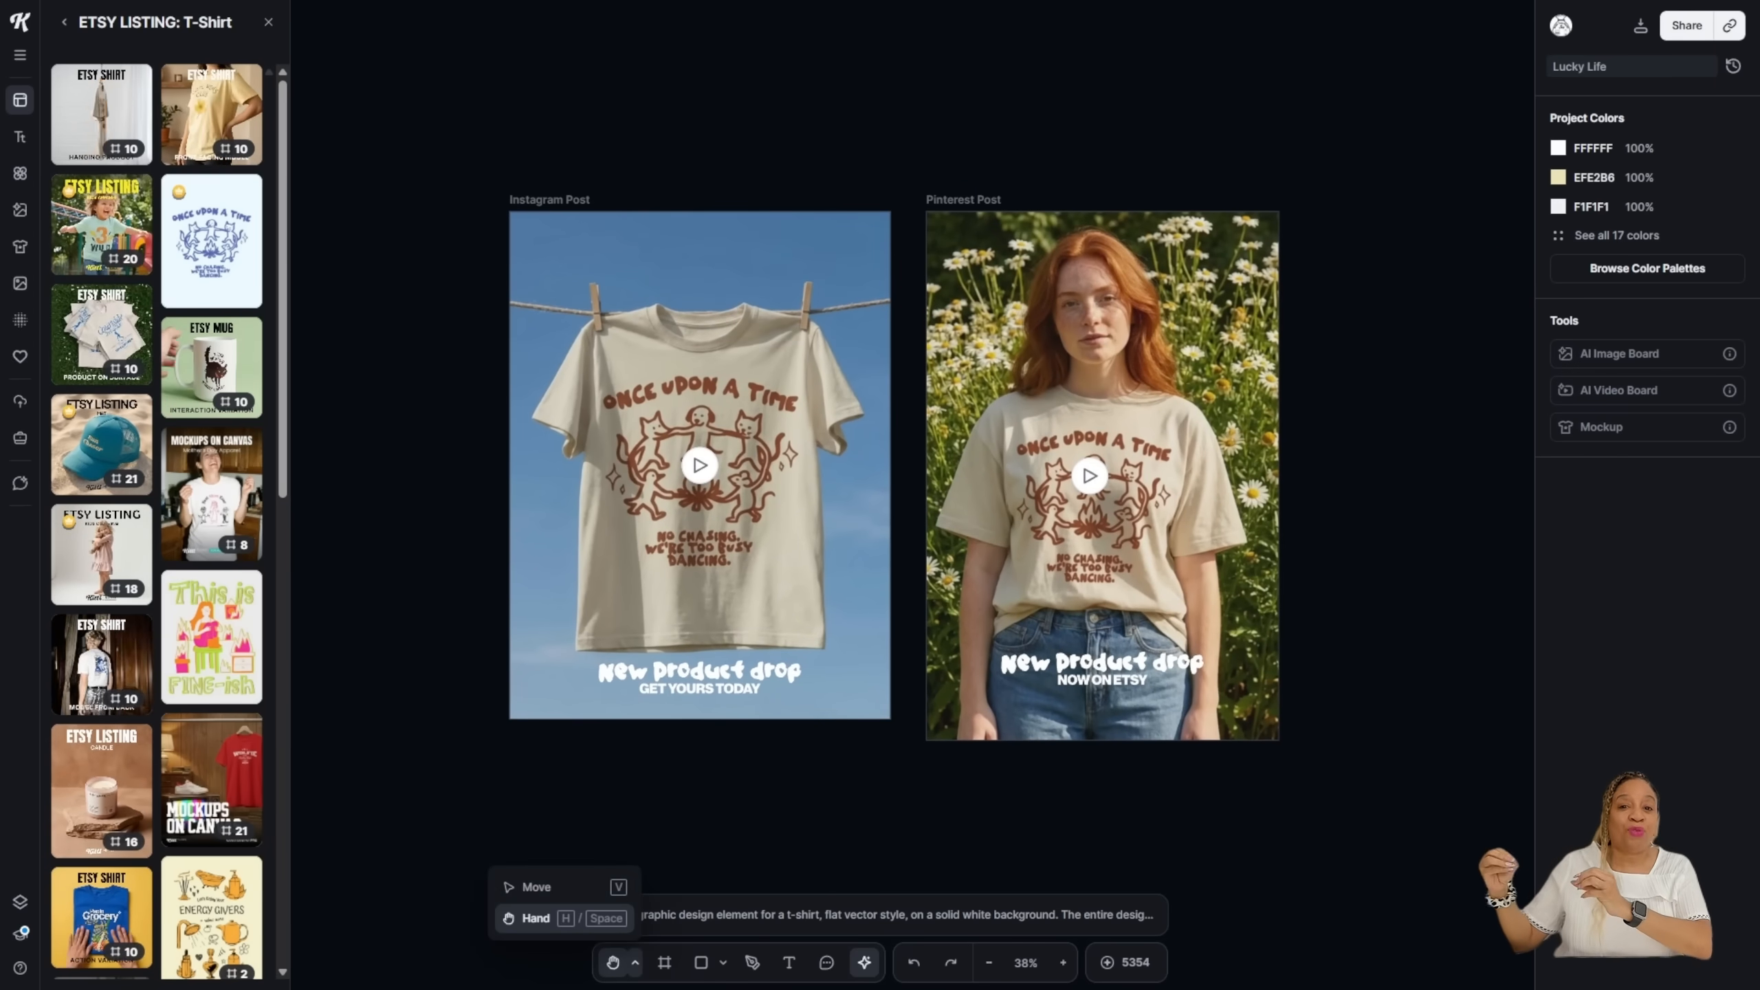
click(554, 887)
click(908, 465)
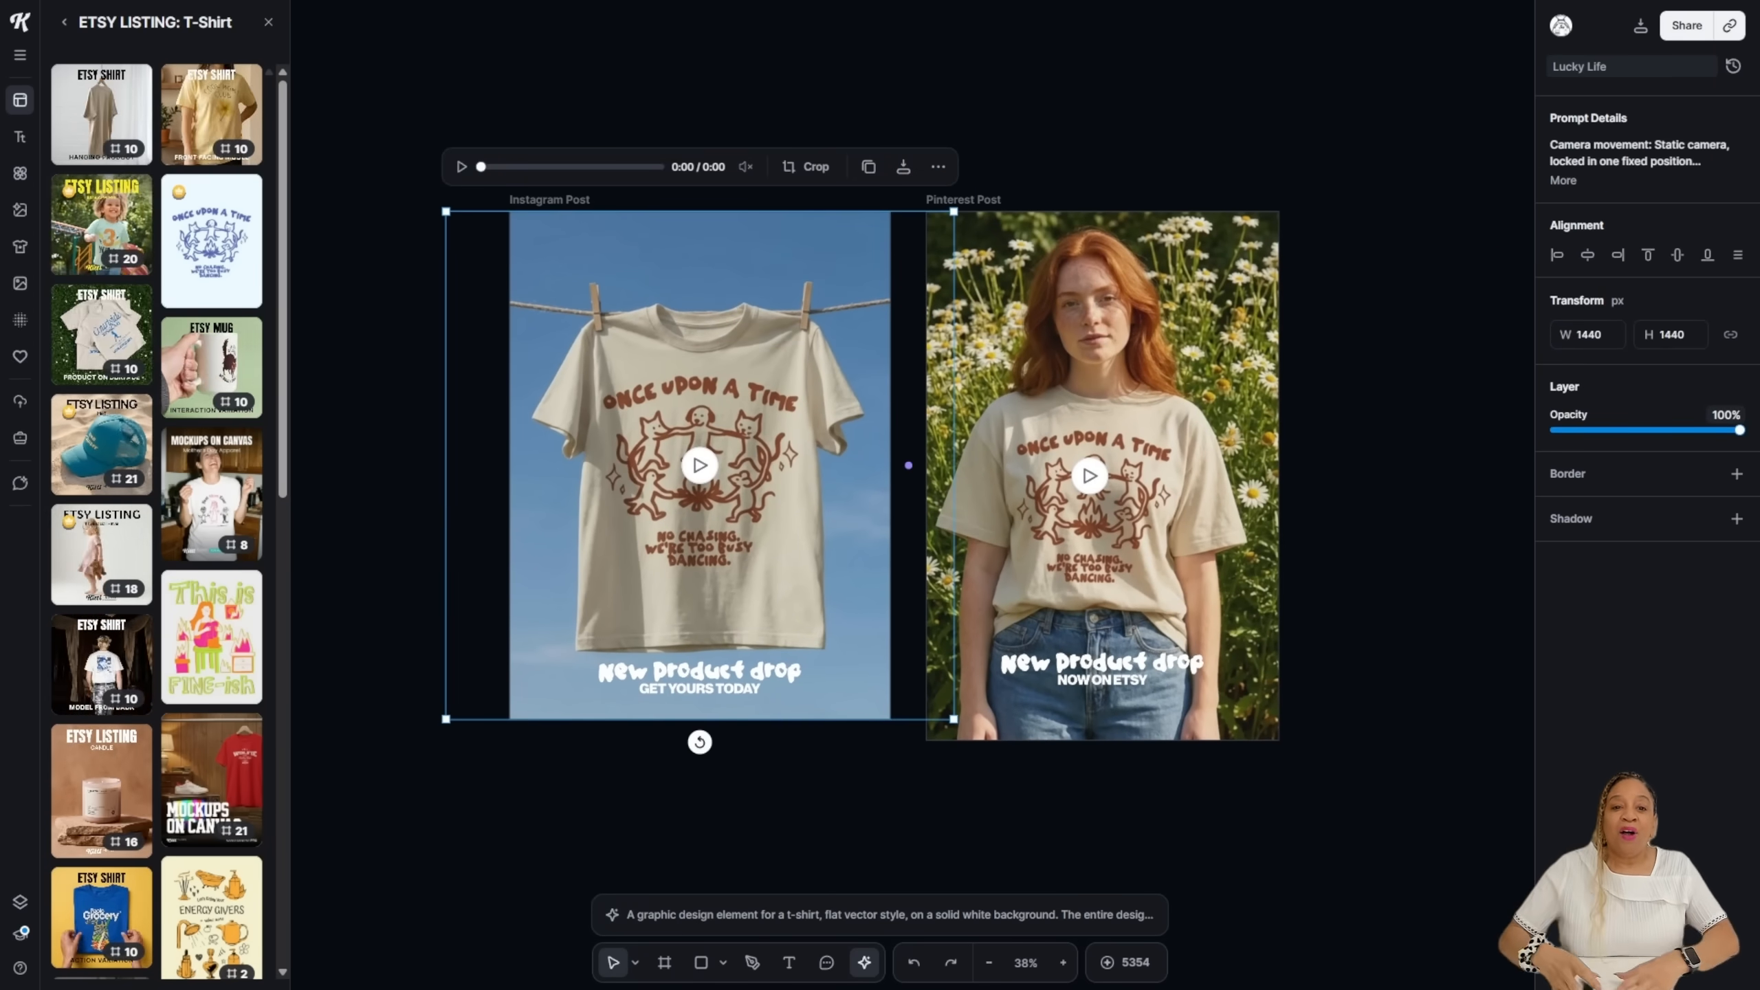
double_click(700, 466)
key(Escape)
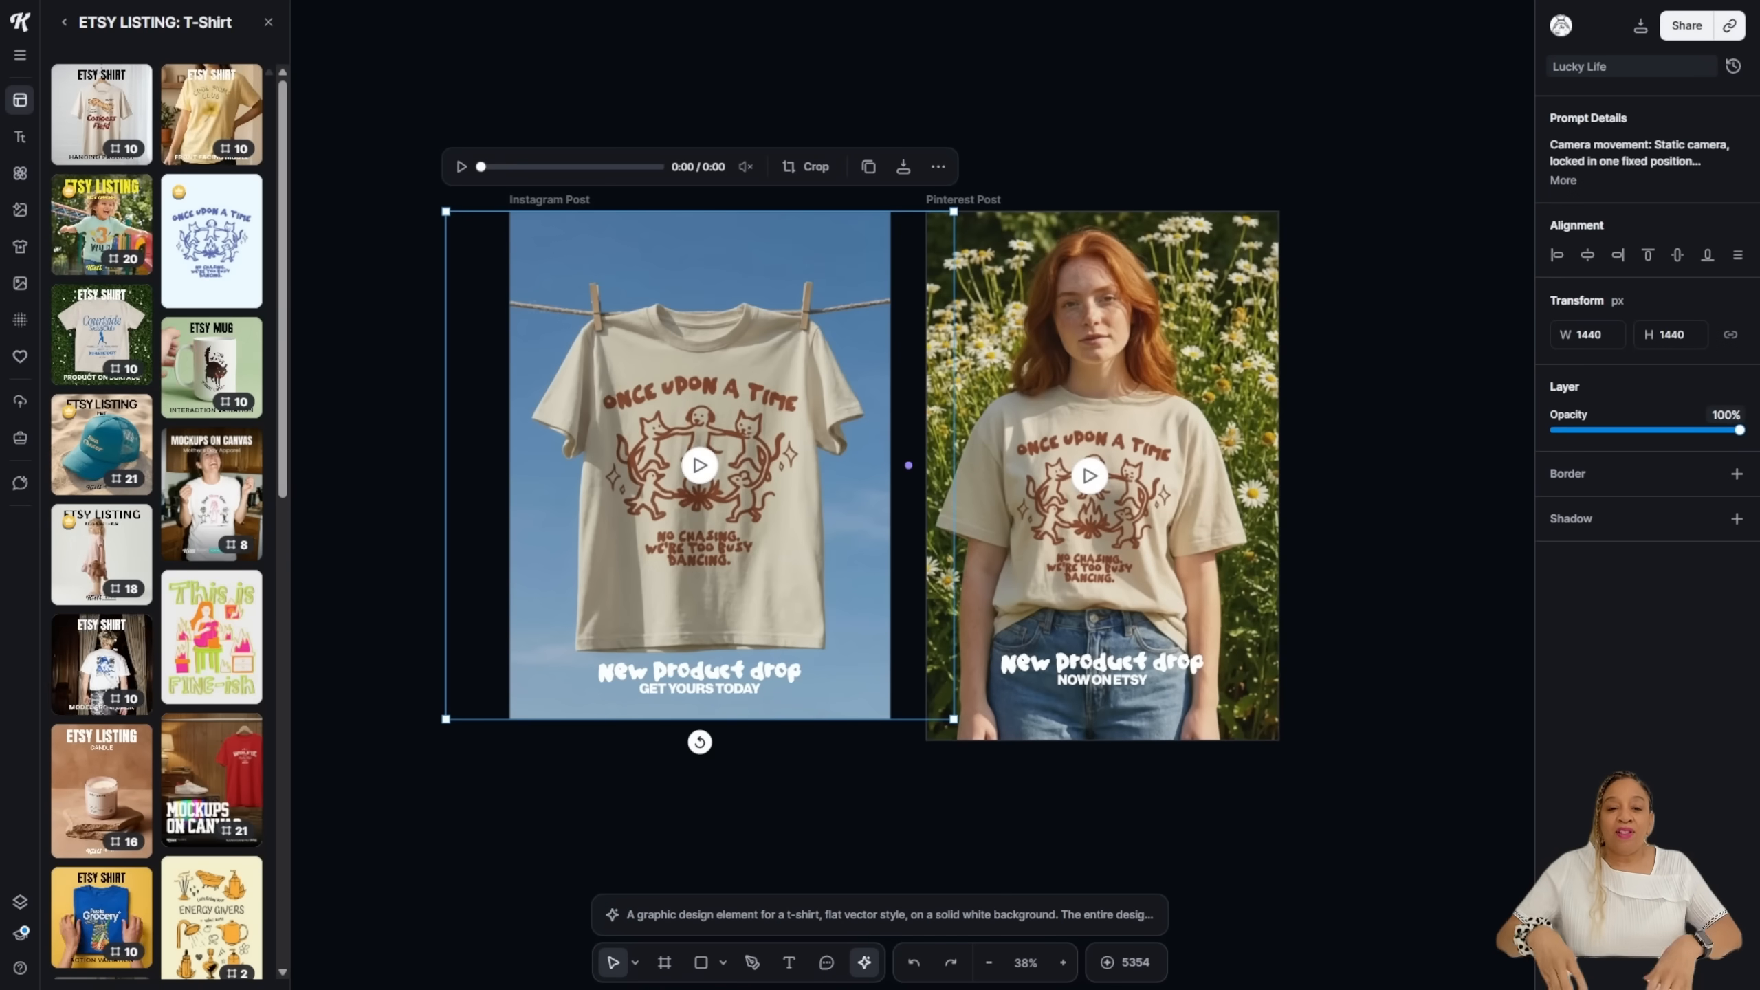
click(1563, 181)
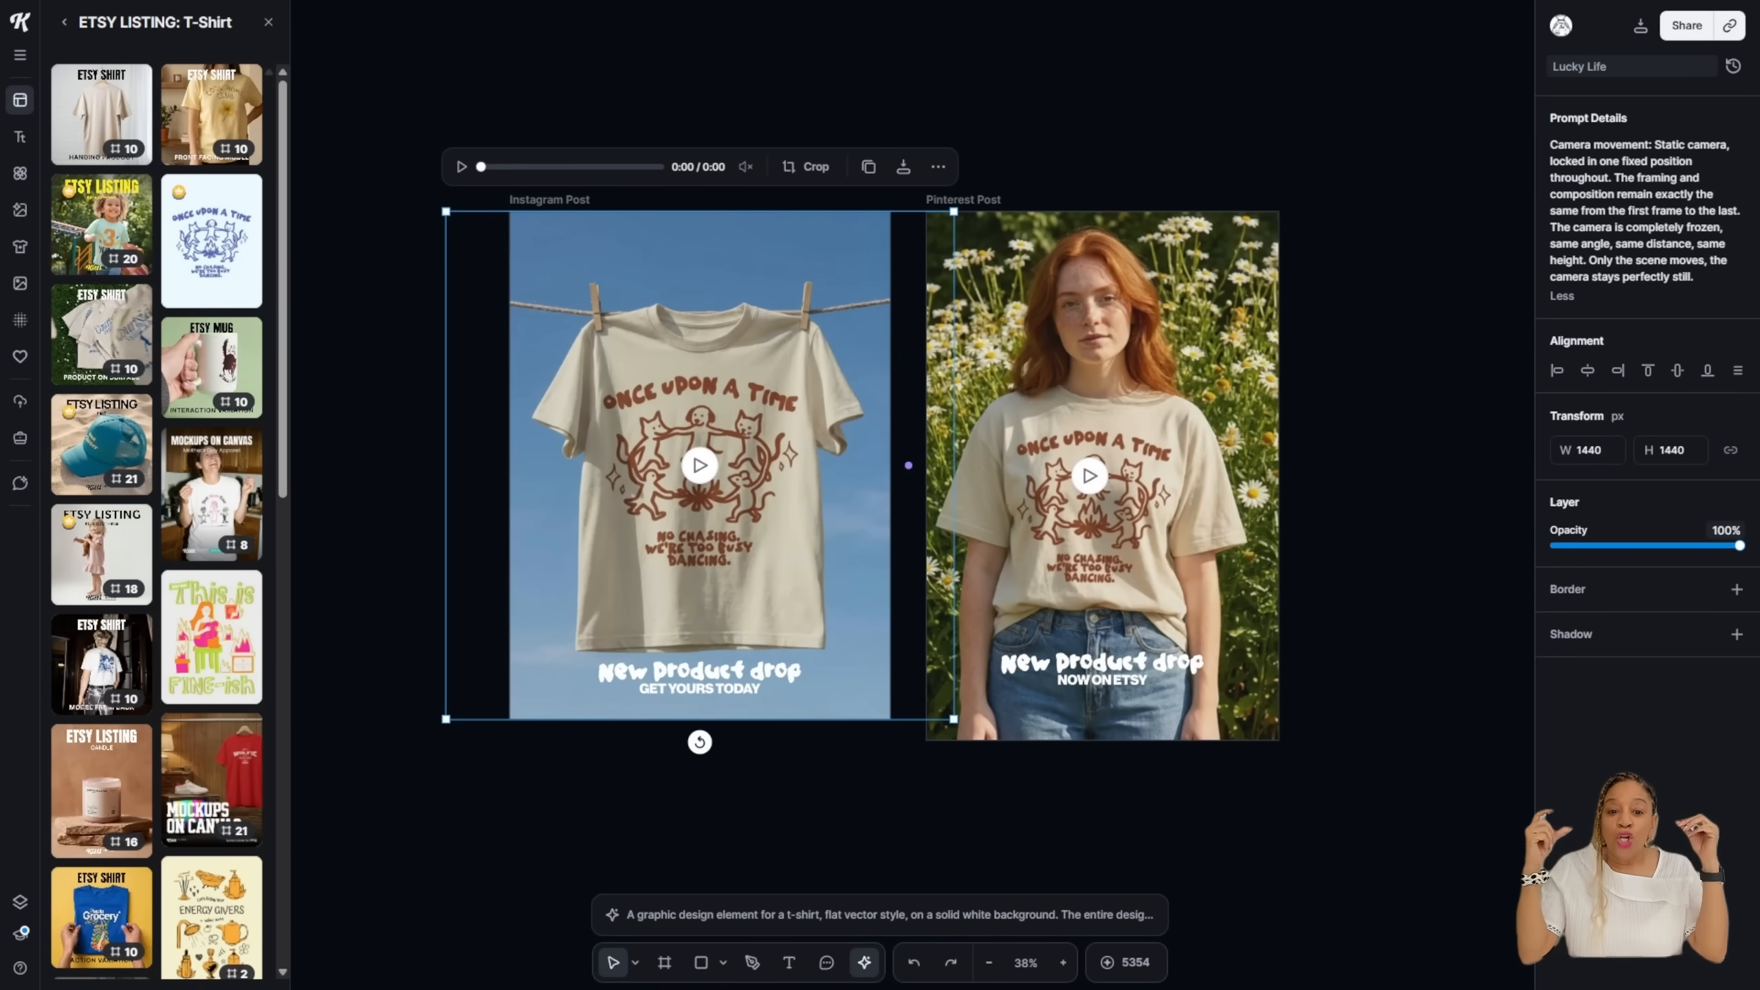
Step: Look through the Instagram video's options, then select the Pinterest Post video
right_click(695, 284)
scroll(551, 421, down, 2)
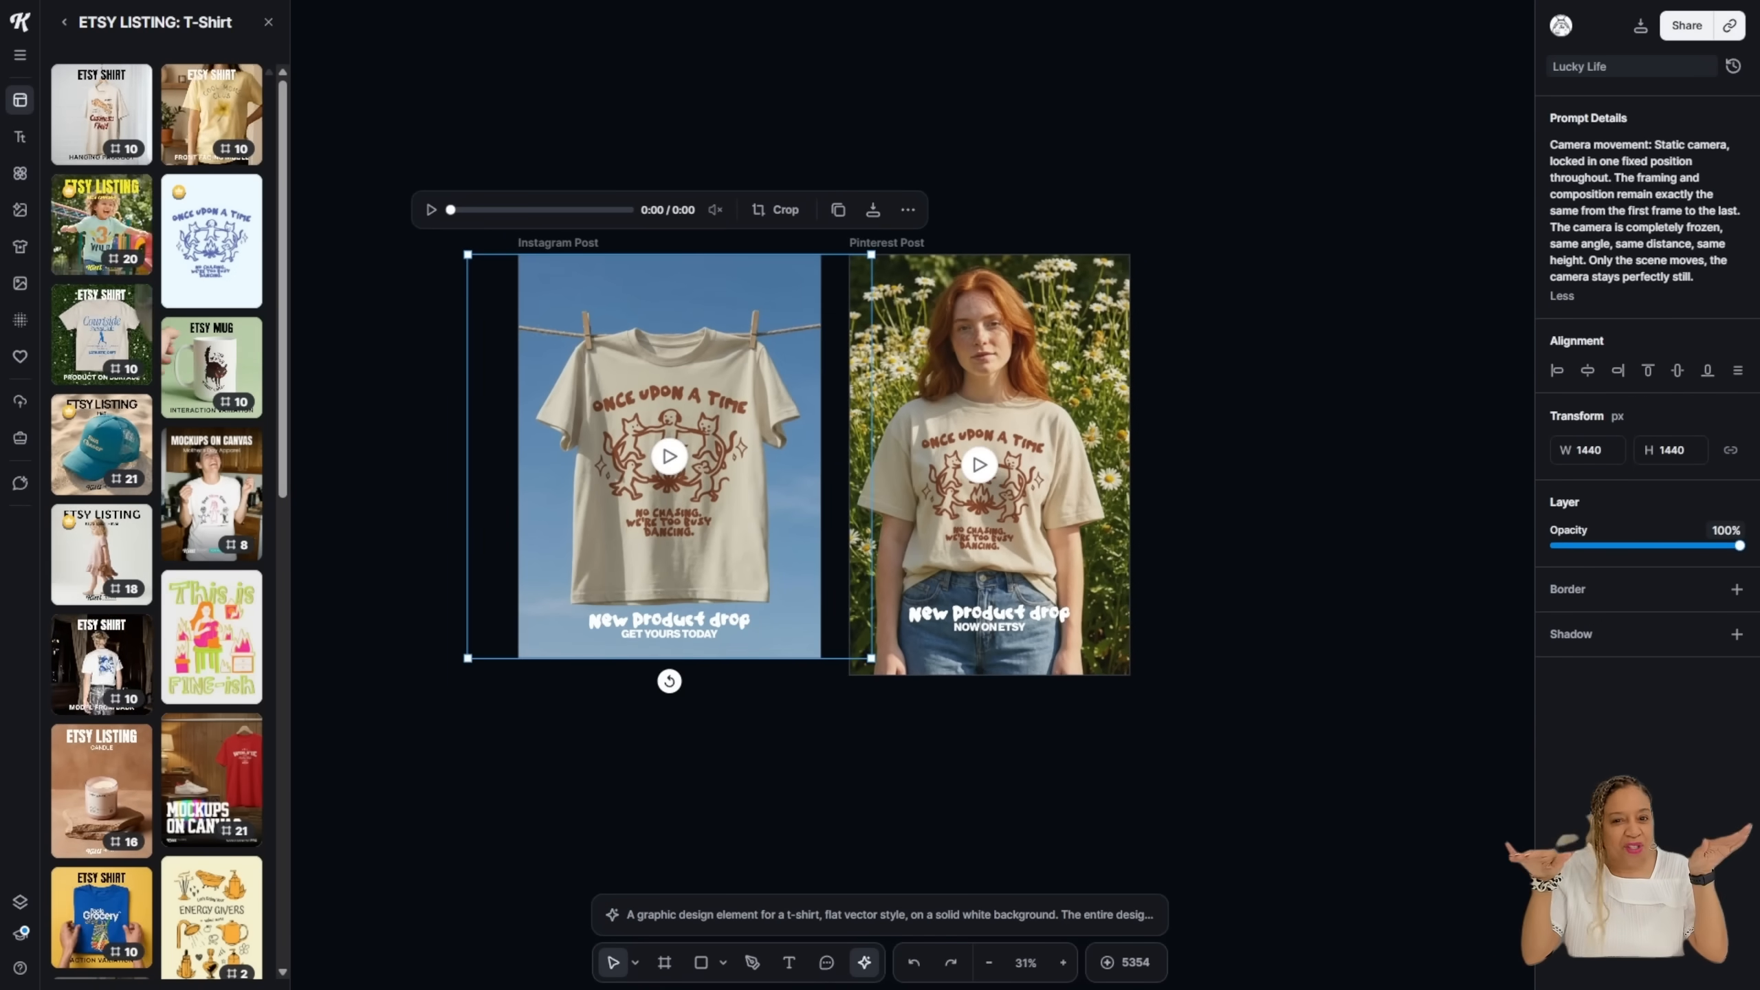
key(Escape)
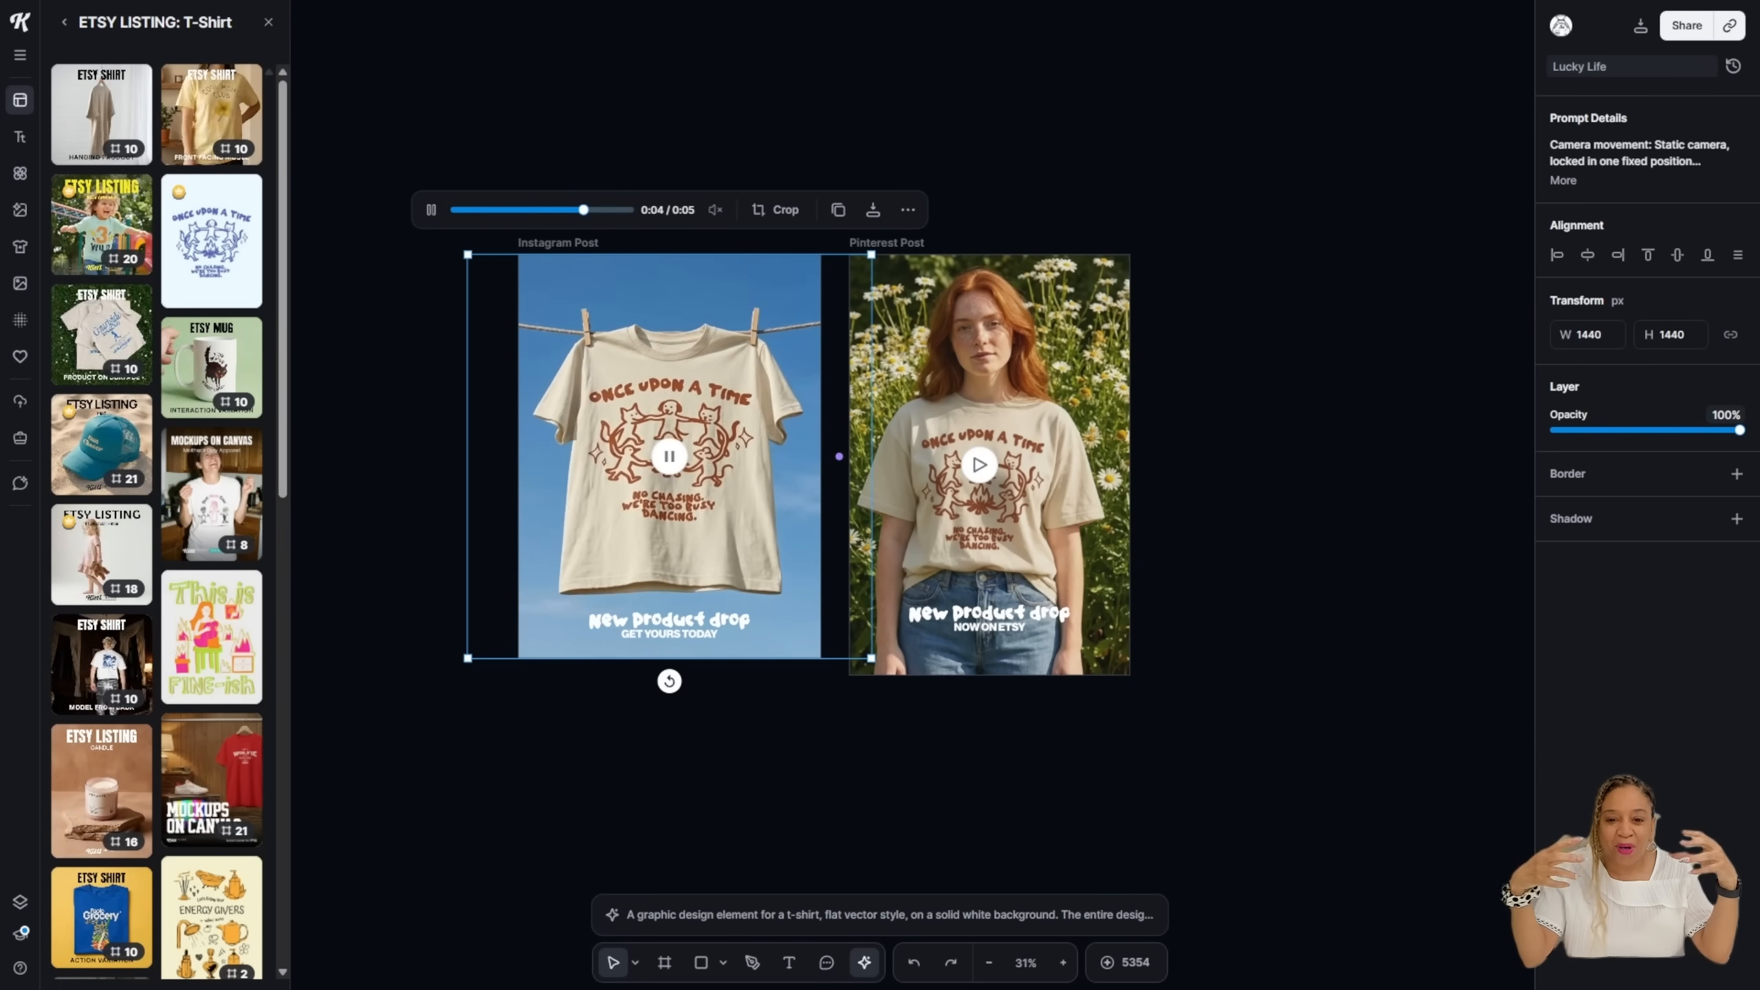
click(907, 210)
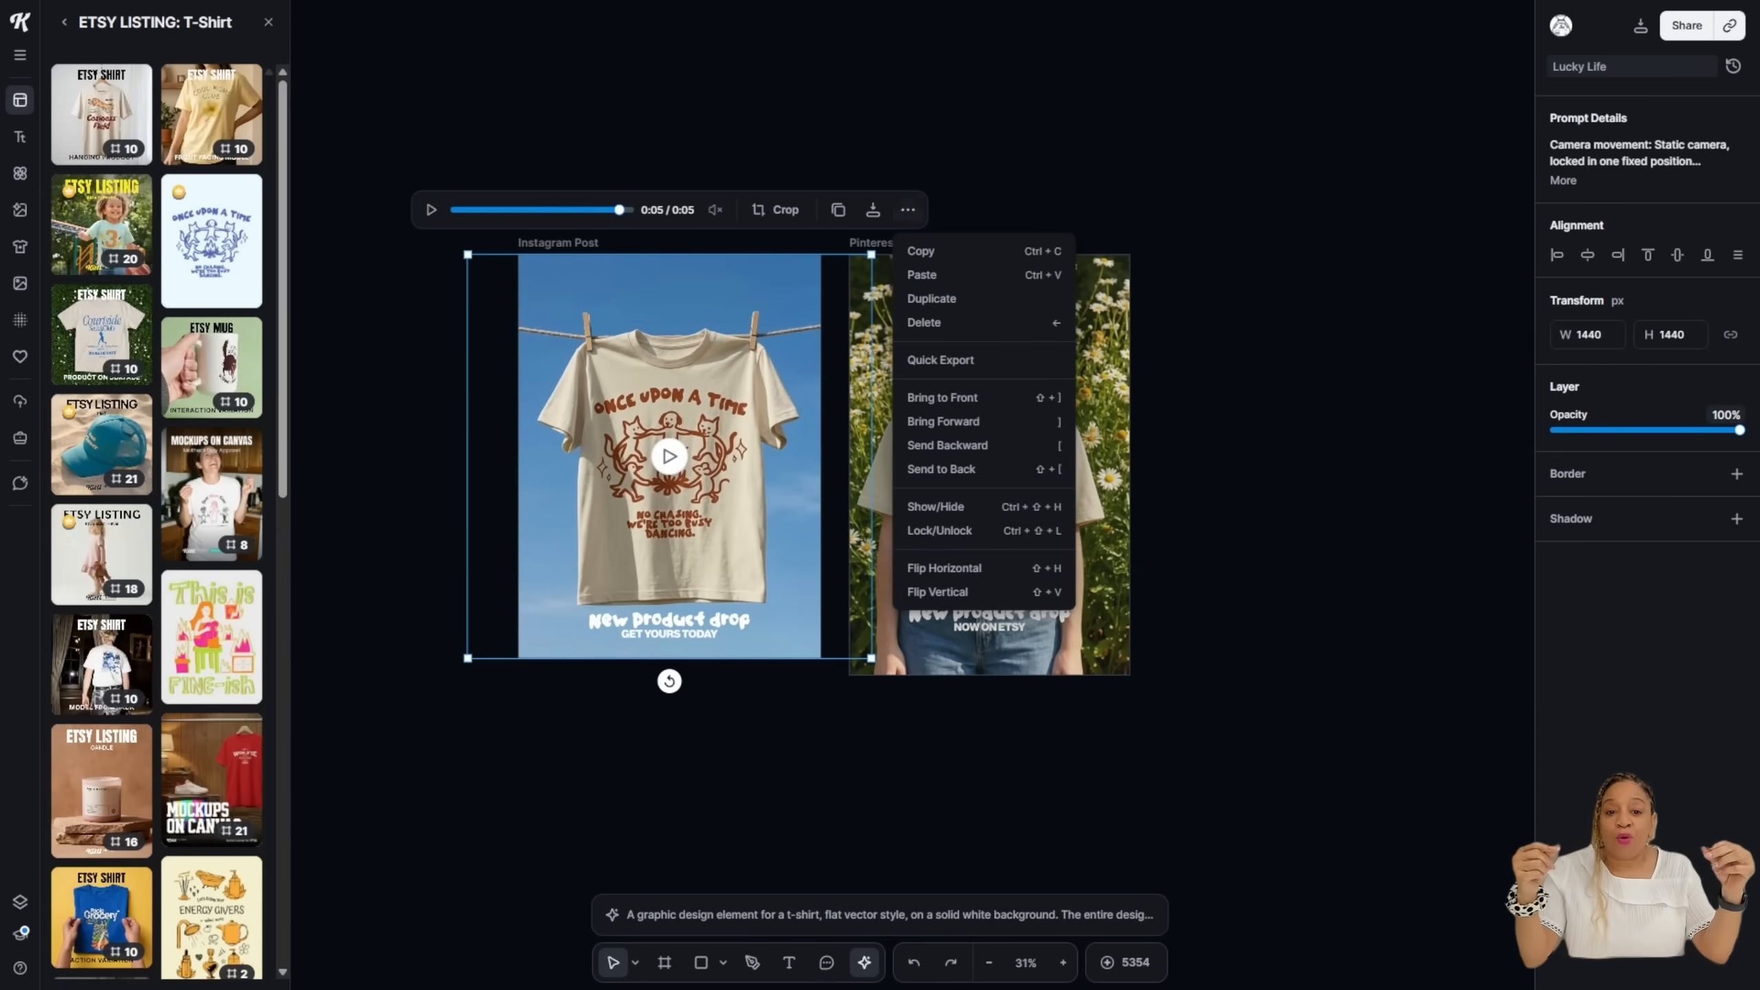
click(1148, 465)
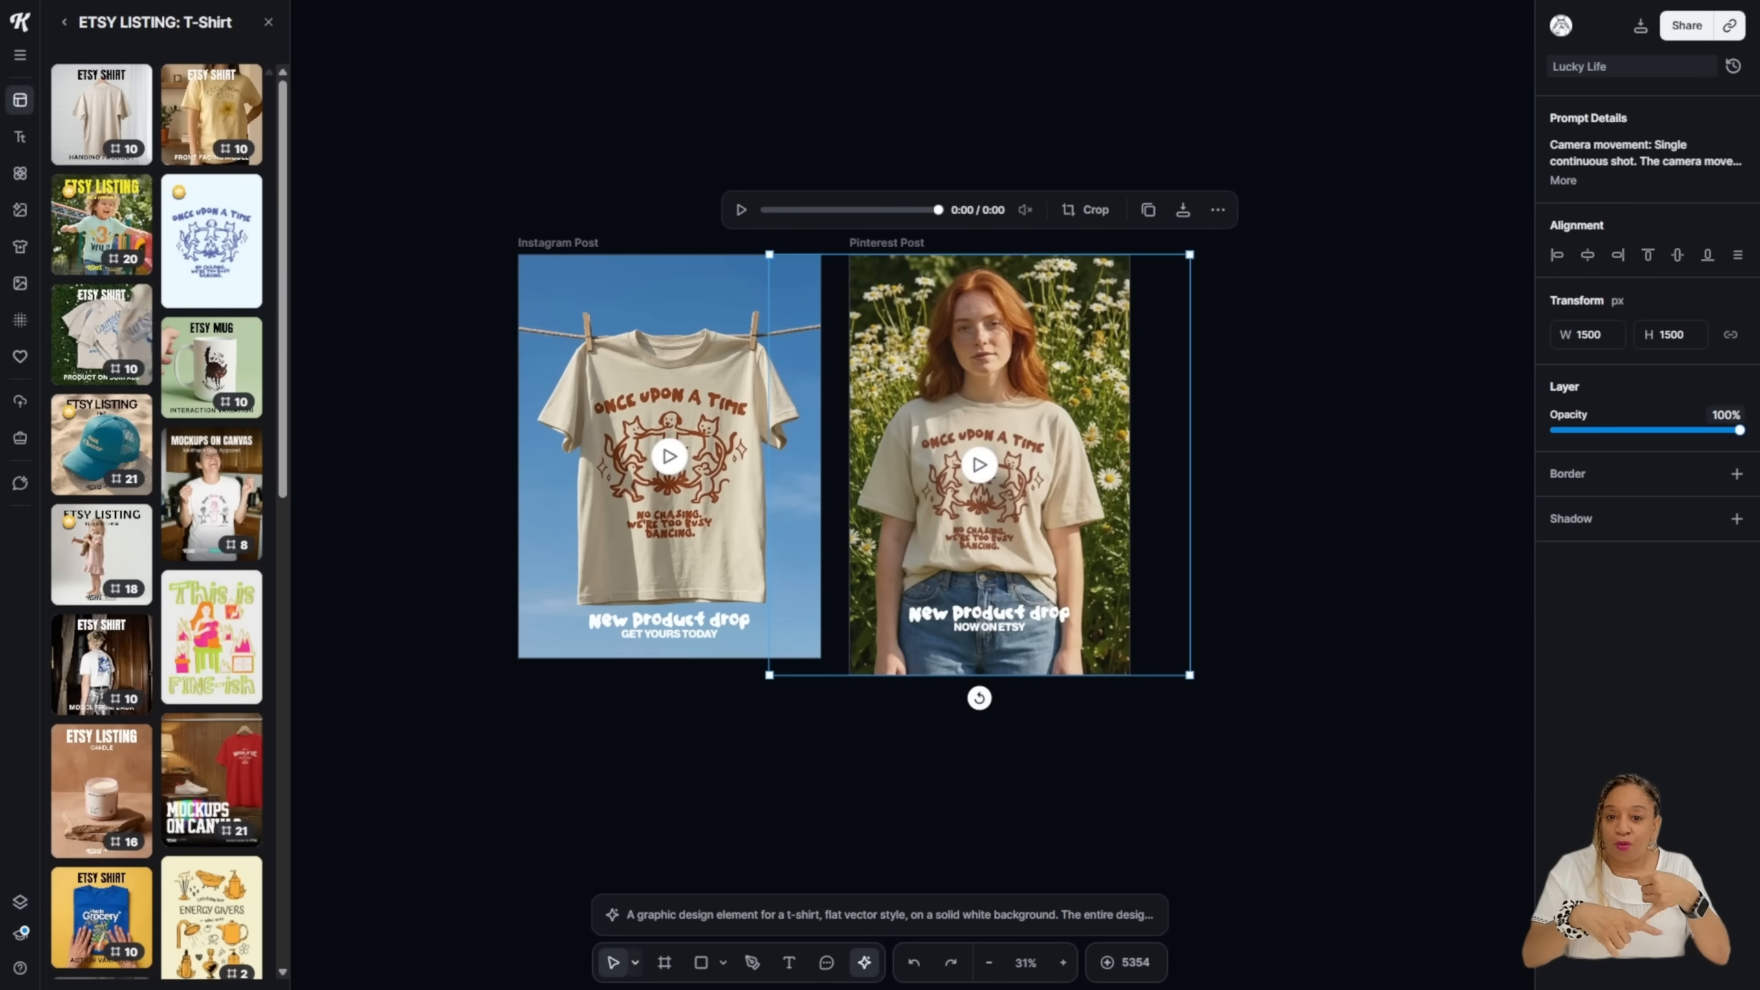
Step: Pan across the listing boards and back to center the Instagram and Pinterest posts
click(635, 963)
click(541, 919)
drag(470, 859, 1406, 540)
scroll(1060, 582, down, 2)
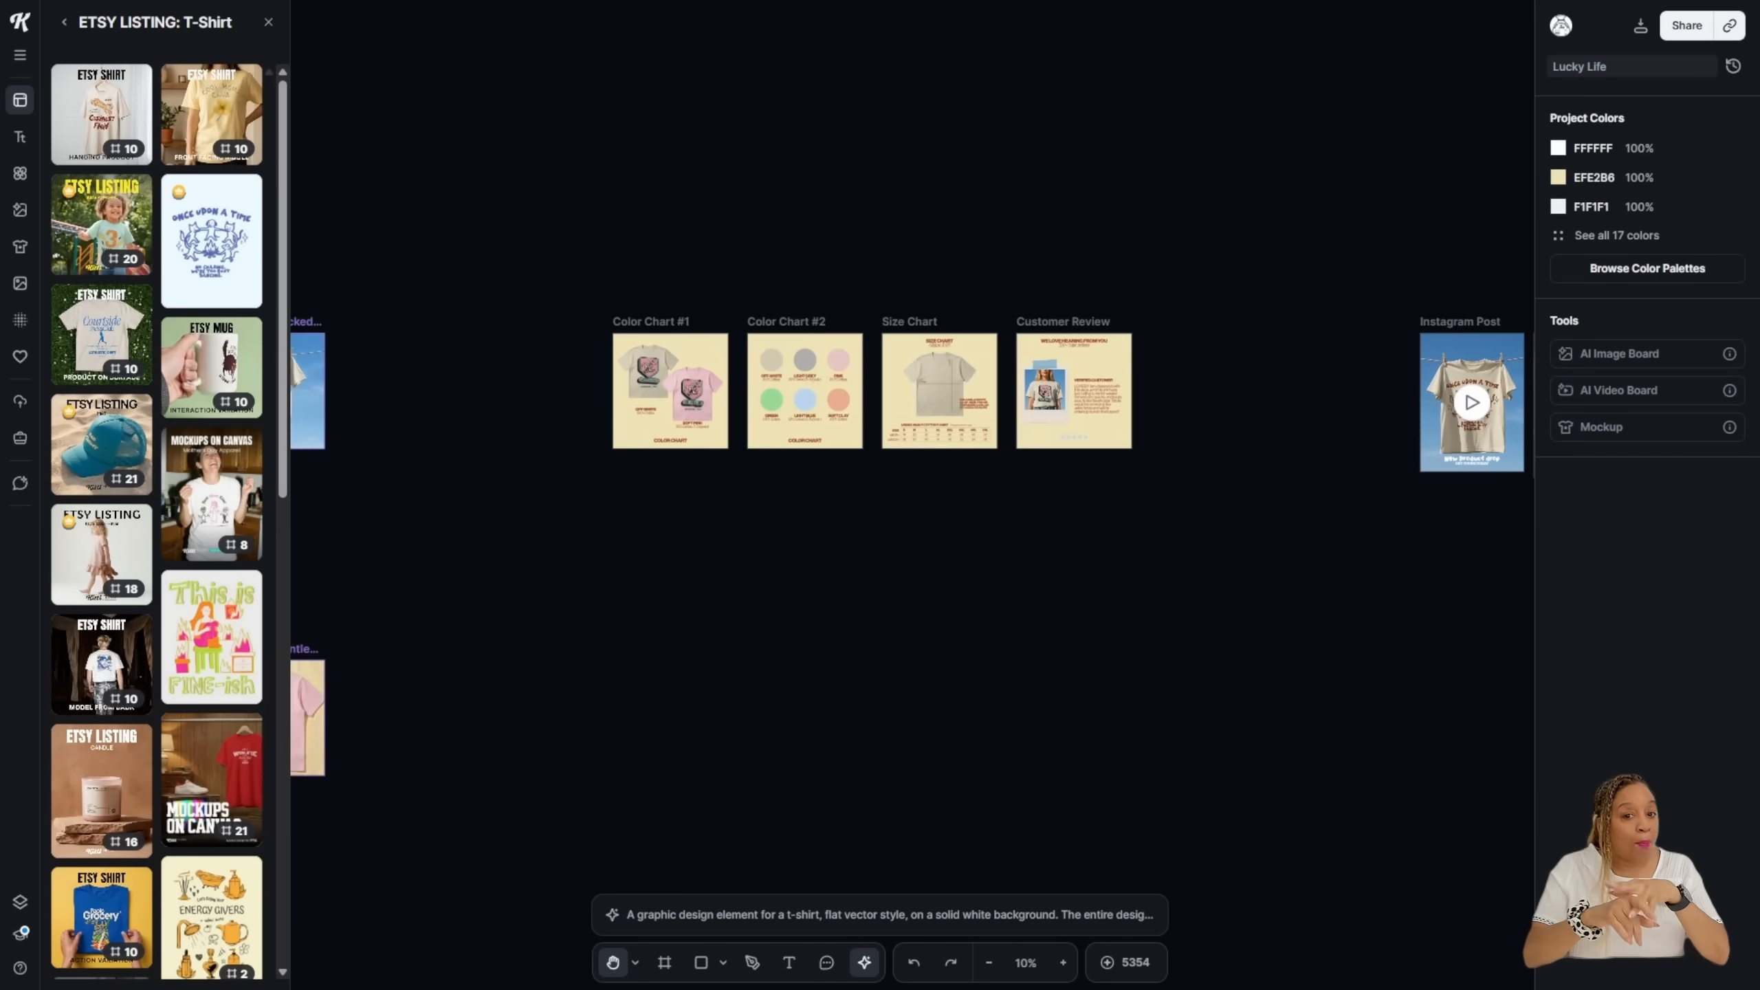
drag(1522, 688, 829, 520)
scroll(829, 520, down, 1)
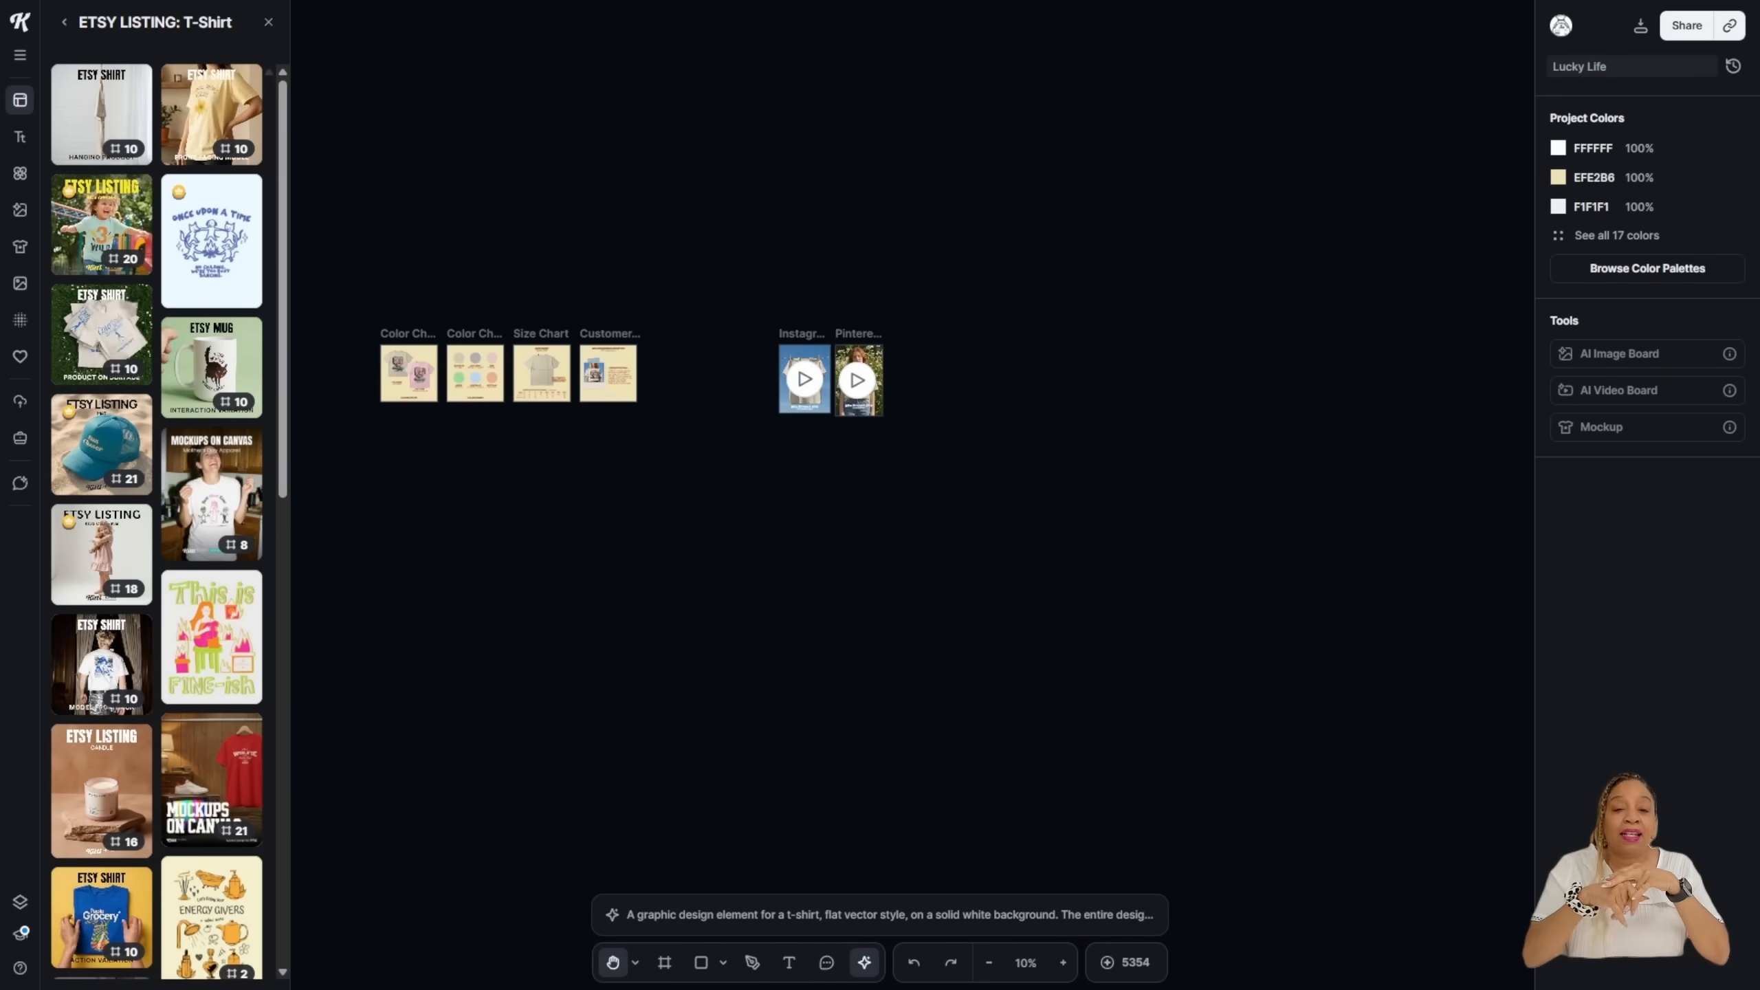
scroll(881, 654, up, 2)
drag(881, 655, 927, 879)
scroll(921, 728, up, 2)
drag(817, 125, 931, 856)
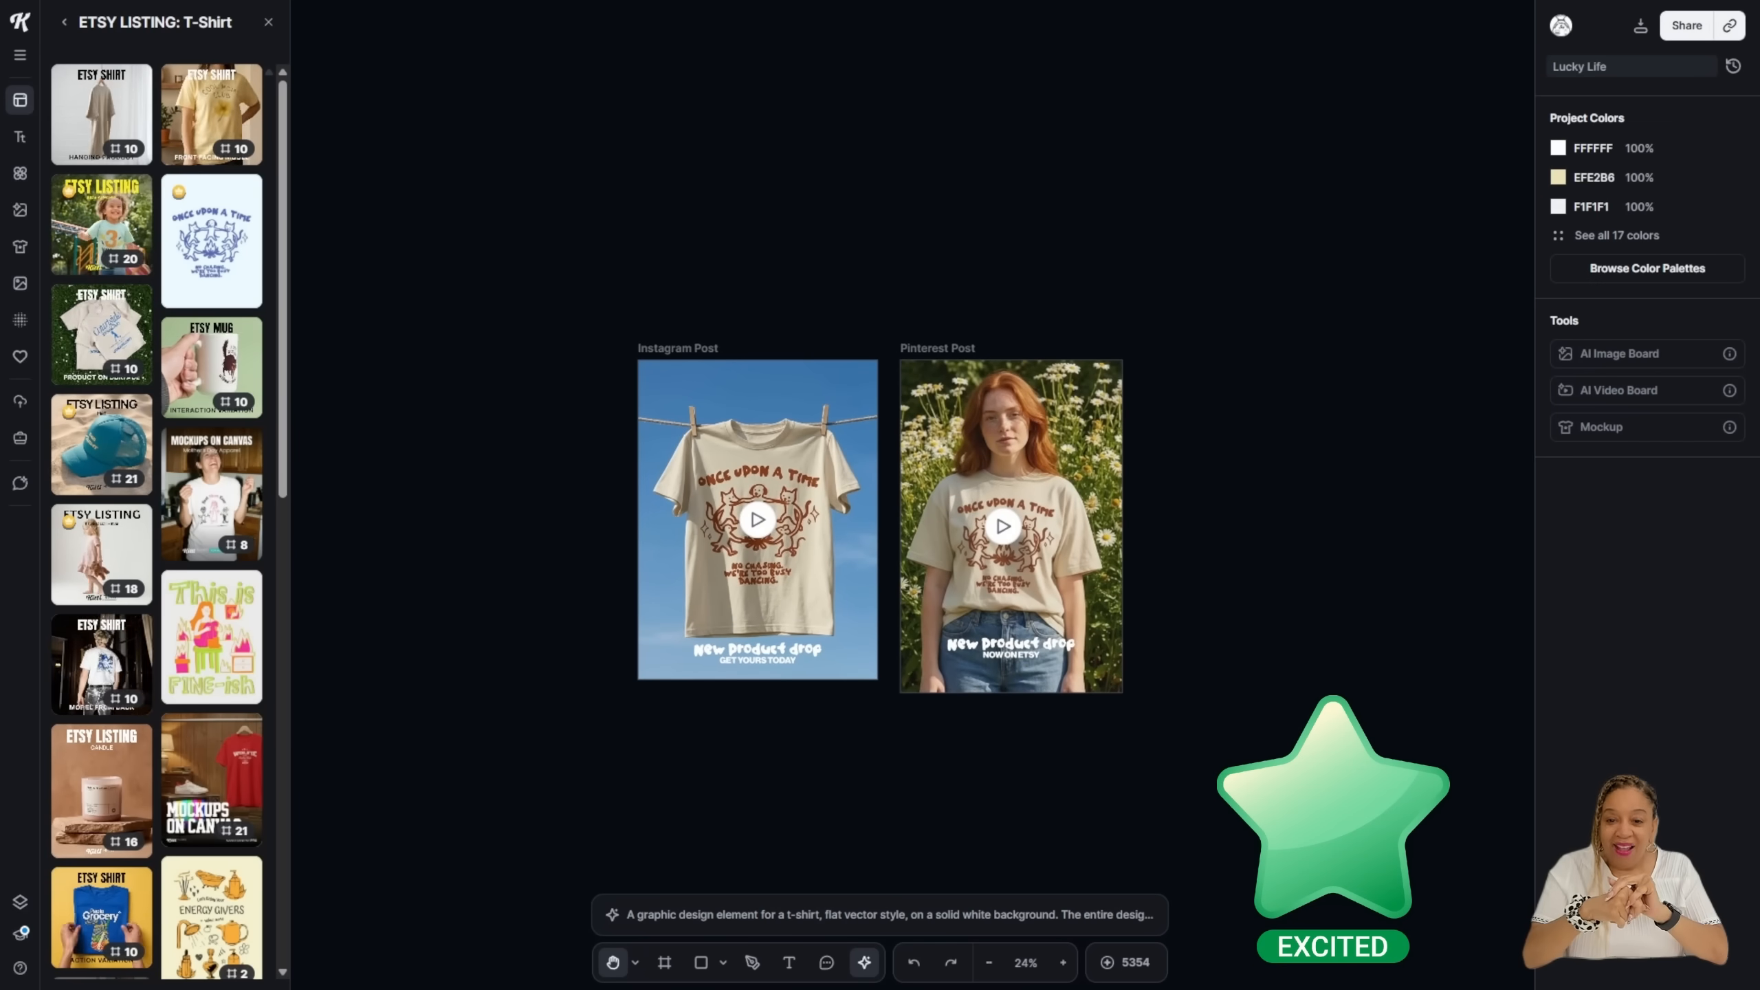
Step: Select the Instagram Post video and try the Generate Video, Generate Image and Remix Image prompt tabs
click(635, 963)
click(540, 888)
click(738, 610)
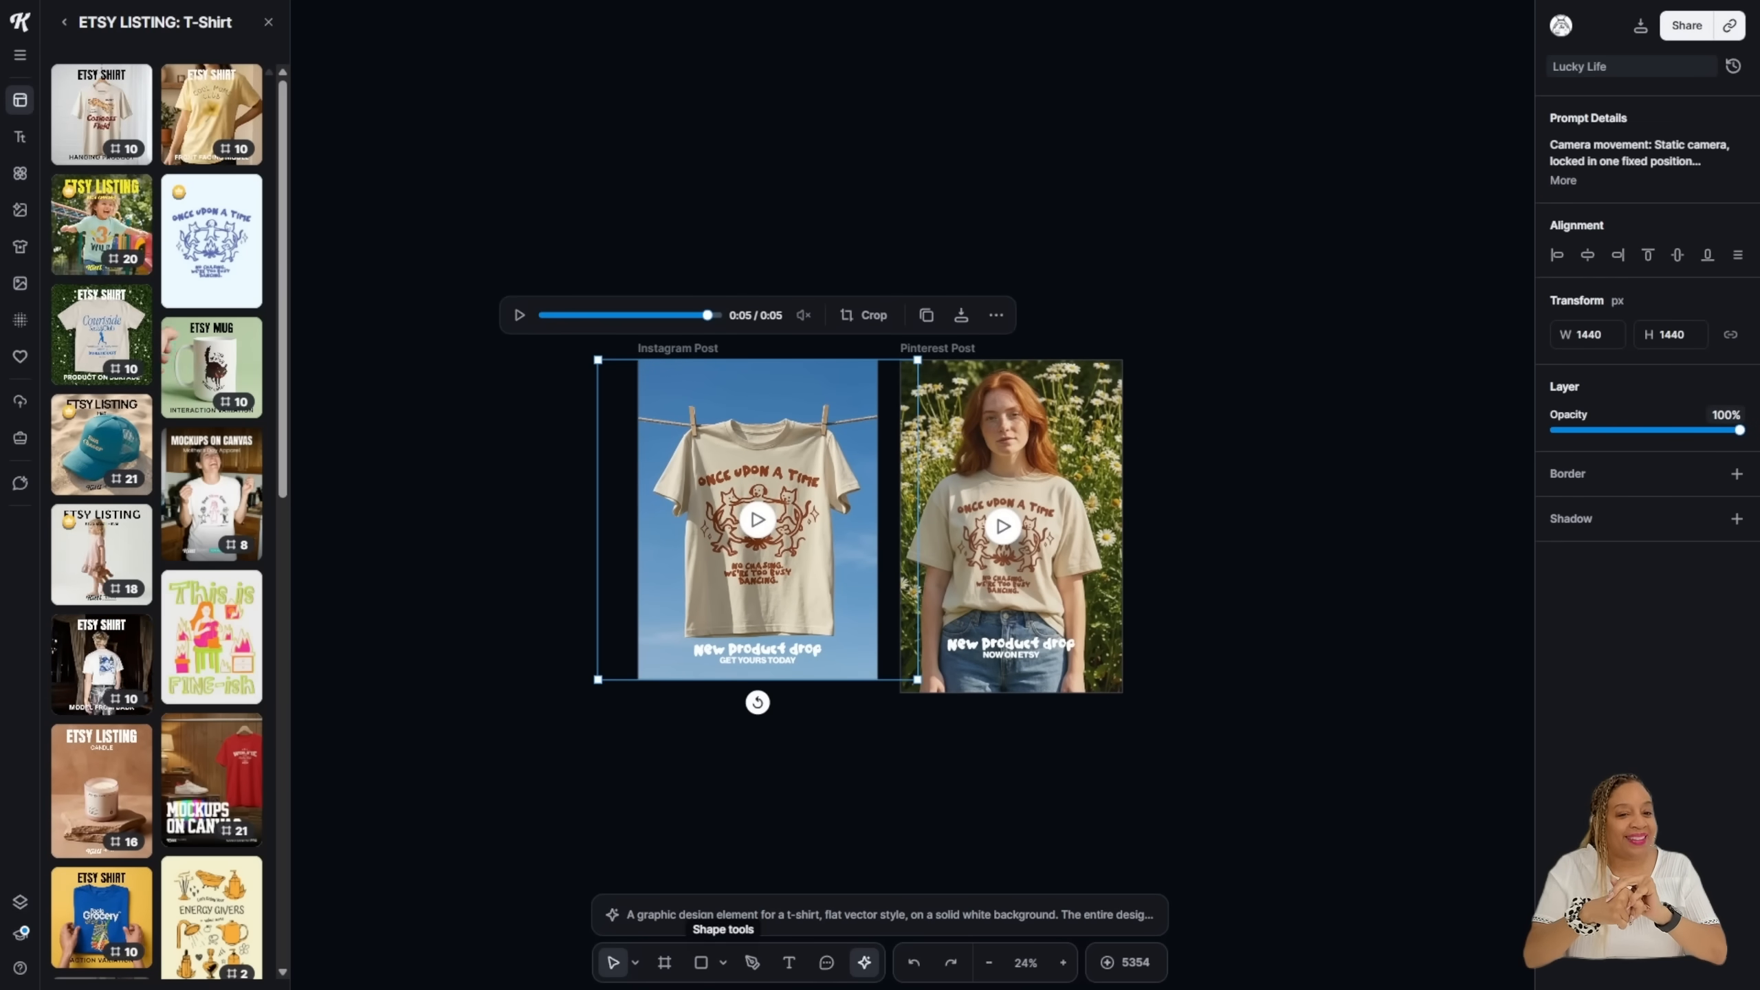
click(776, 915)
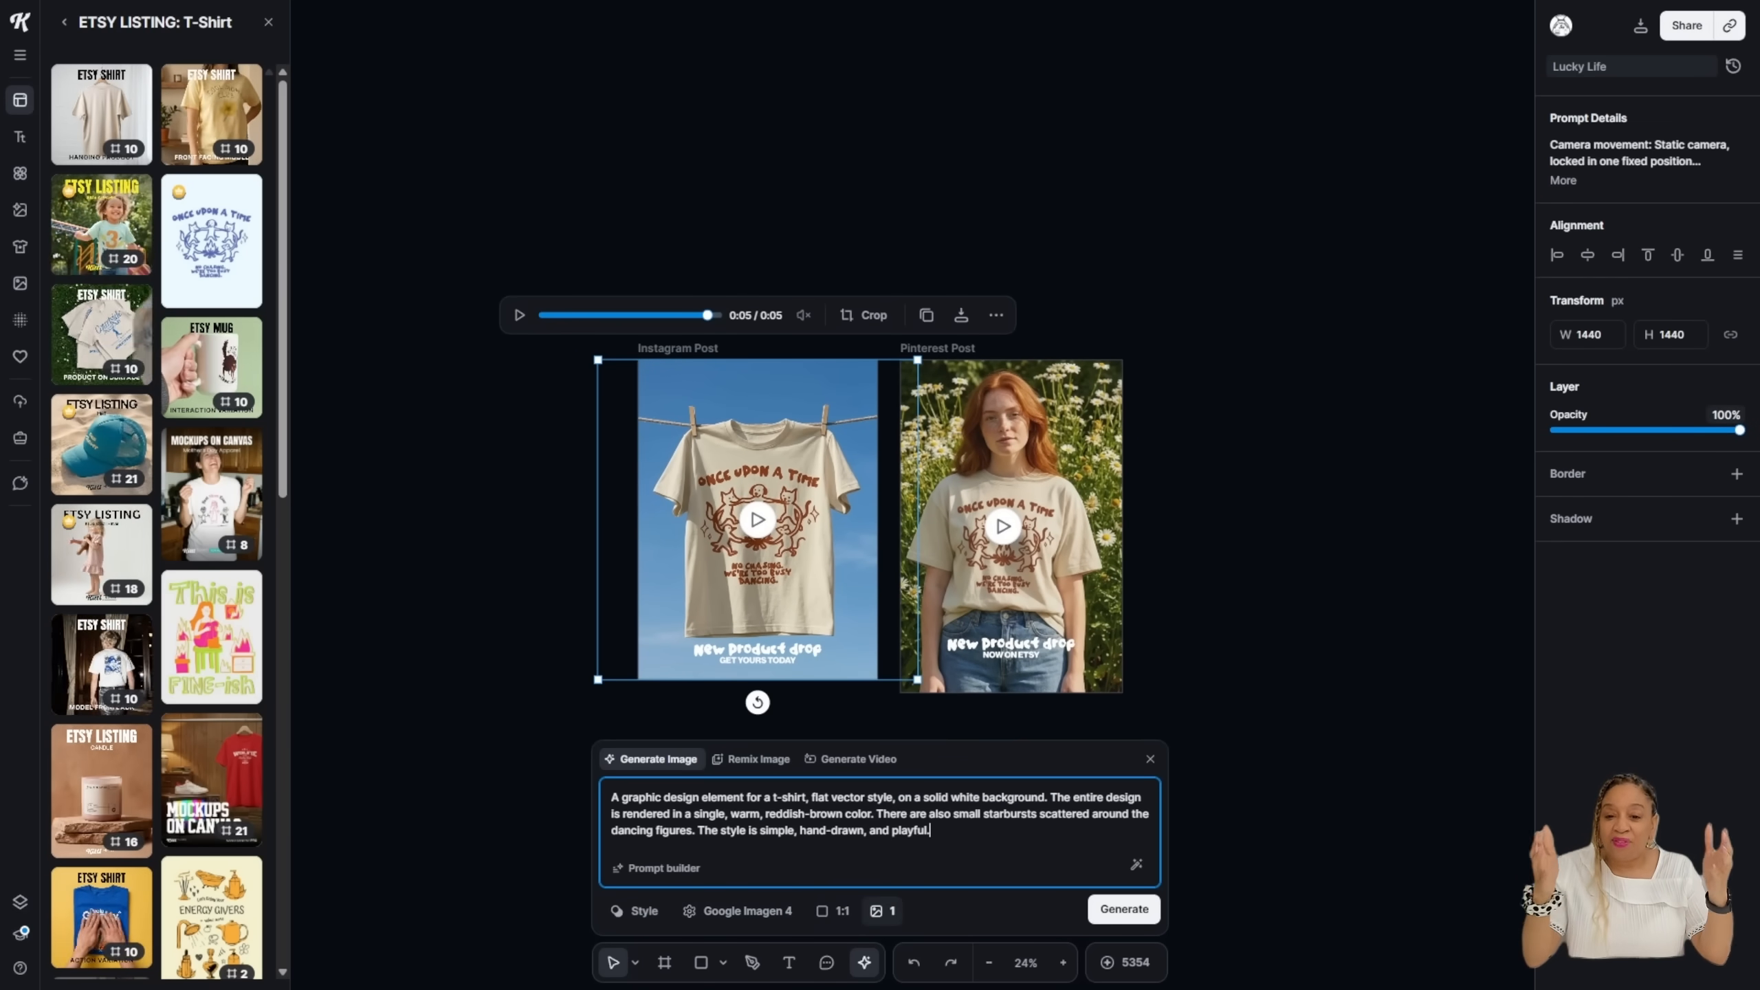
drag(752, 596, 759, 596)
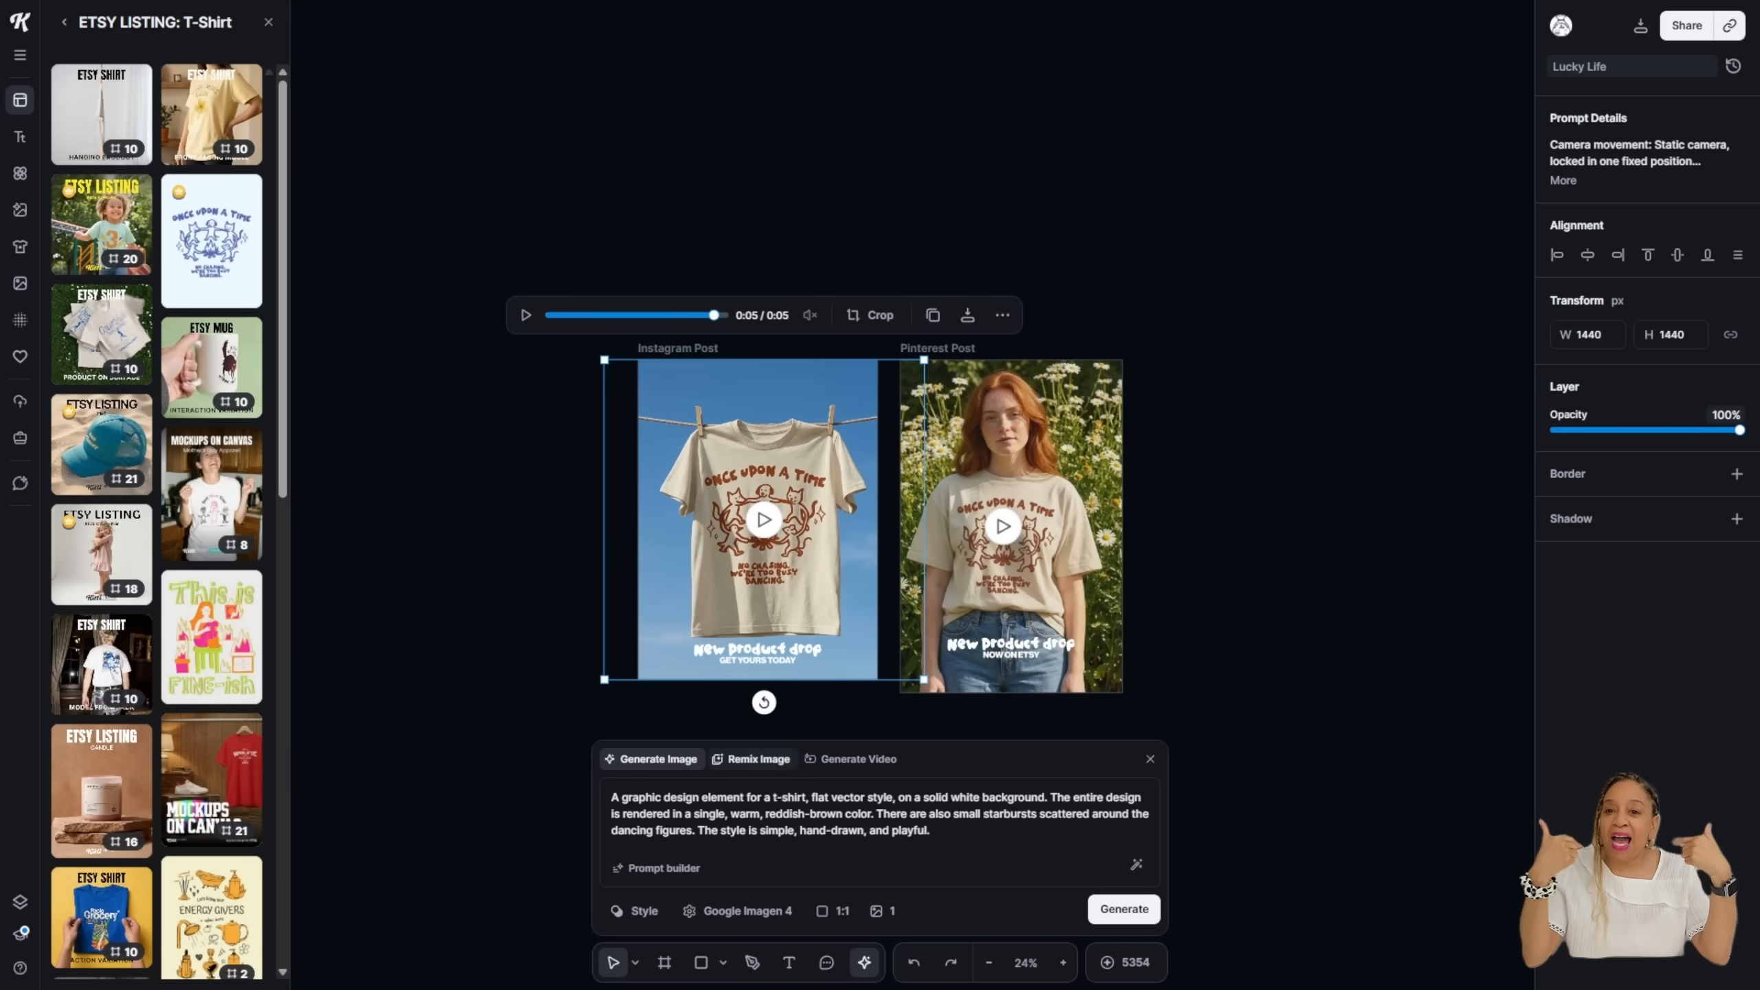
click(858, 759)
click(651, 696)
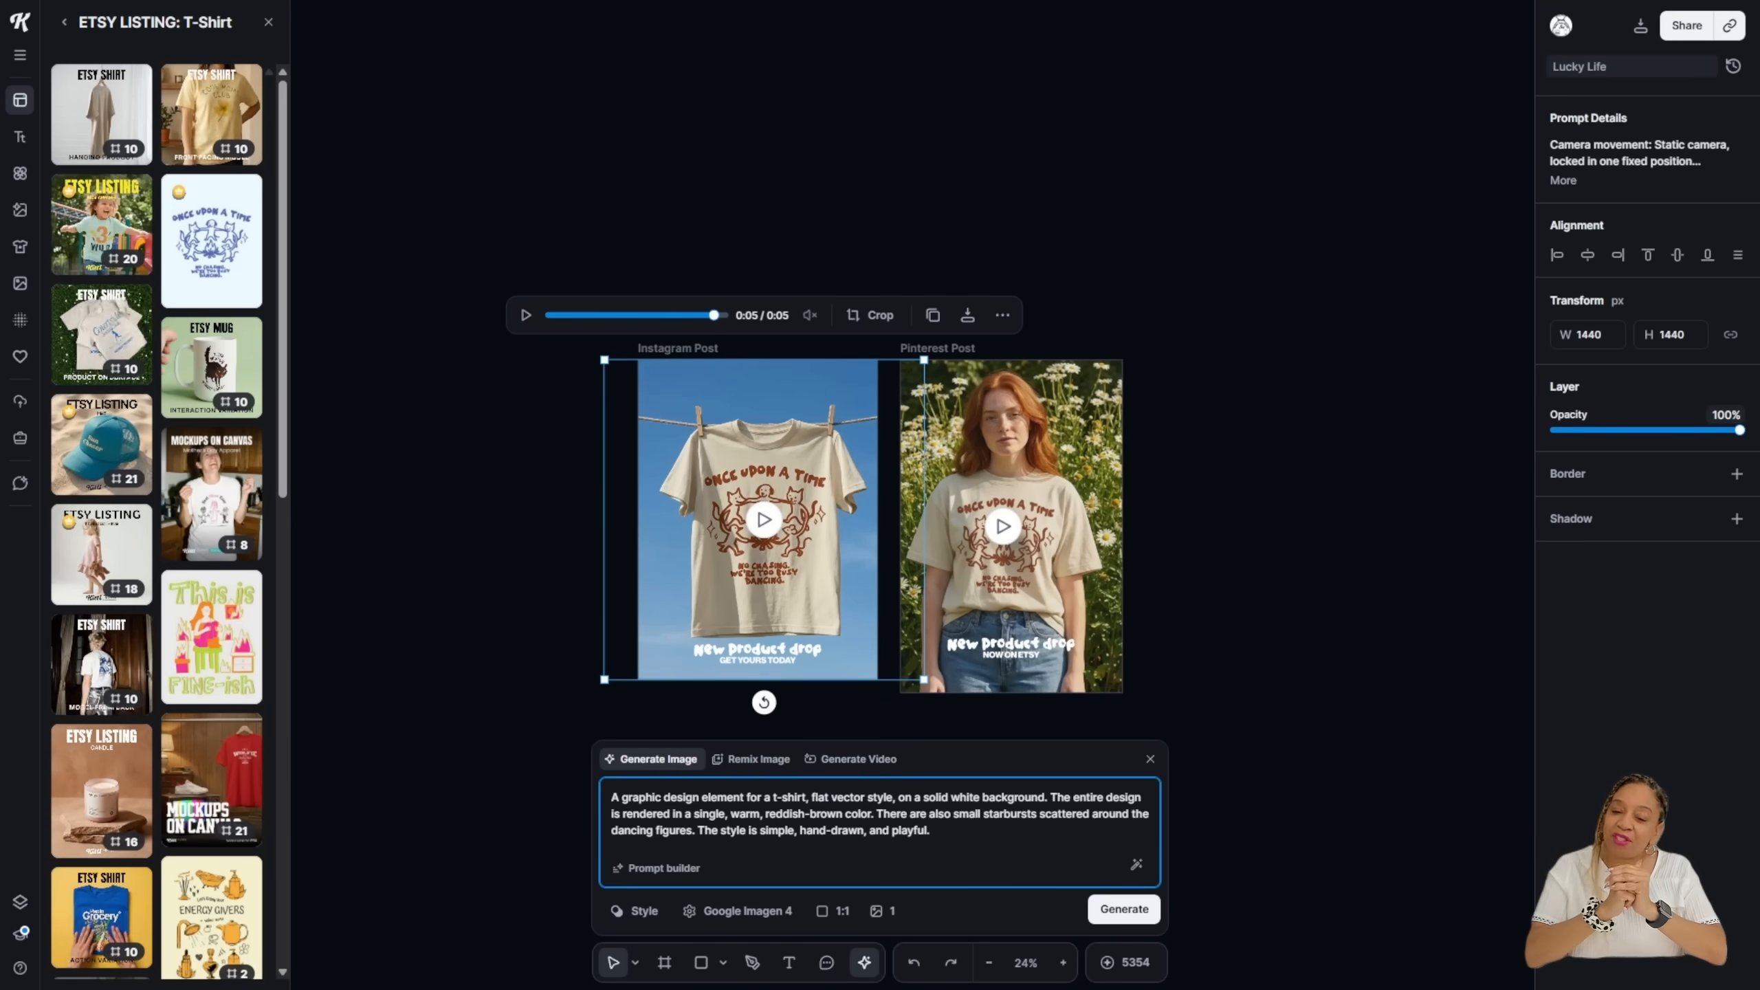
click(752, 758)
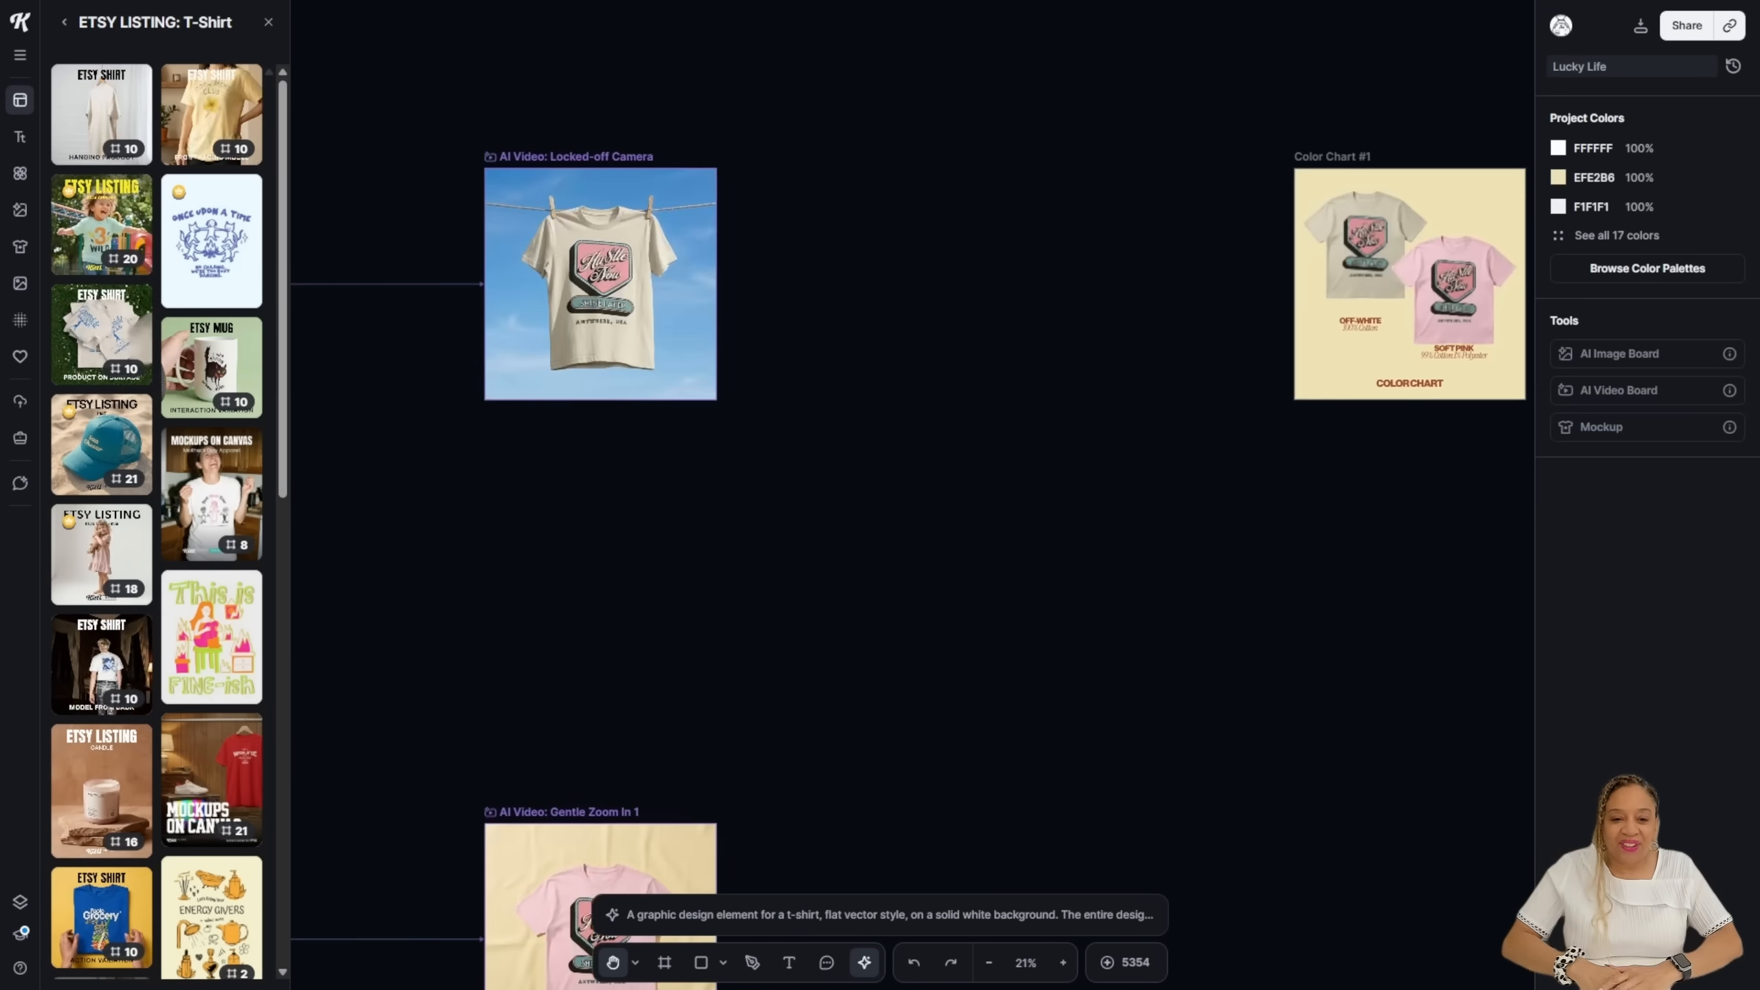
Step: Move the Locked-off Camera shirt video into the Instagram Post frame
click(635, 962)
key(v)
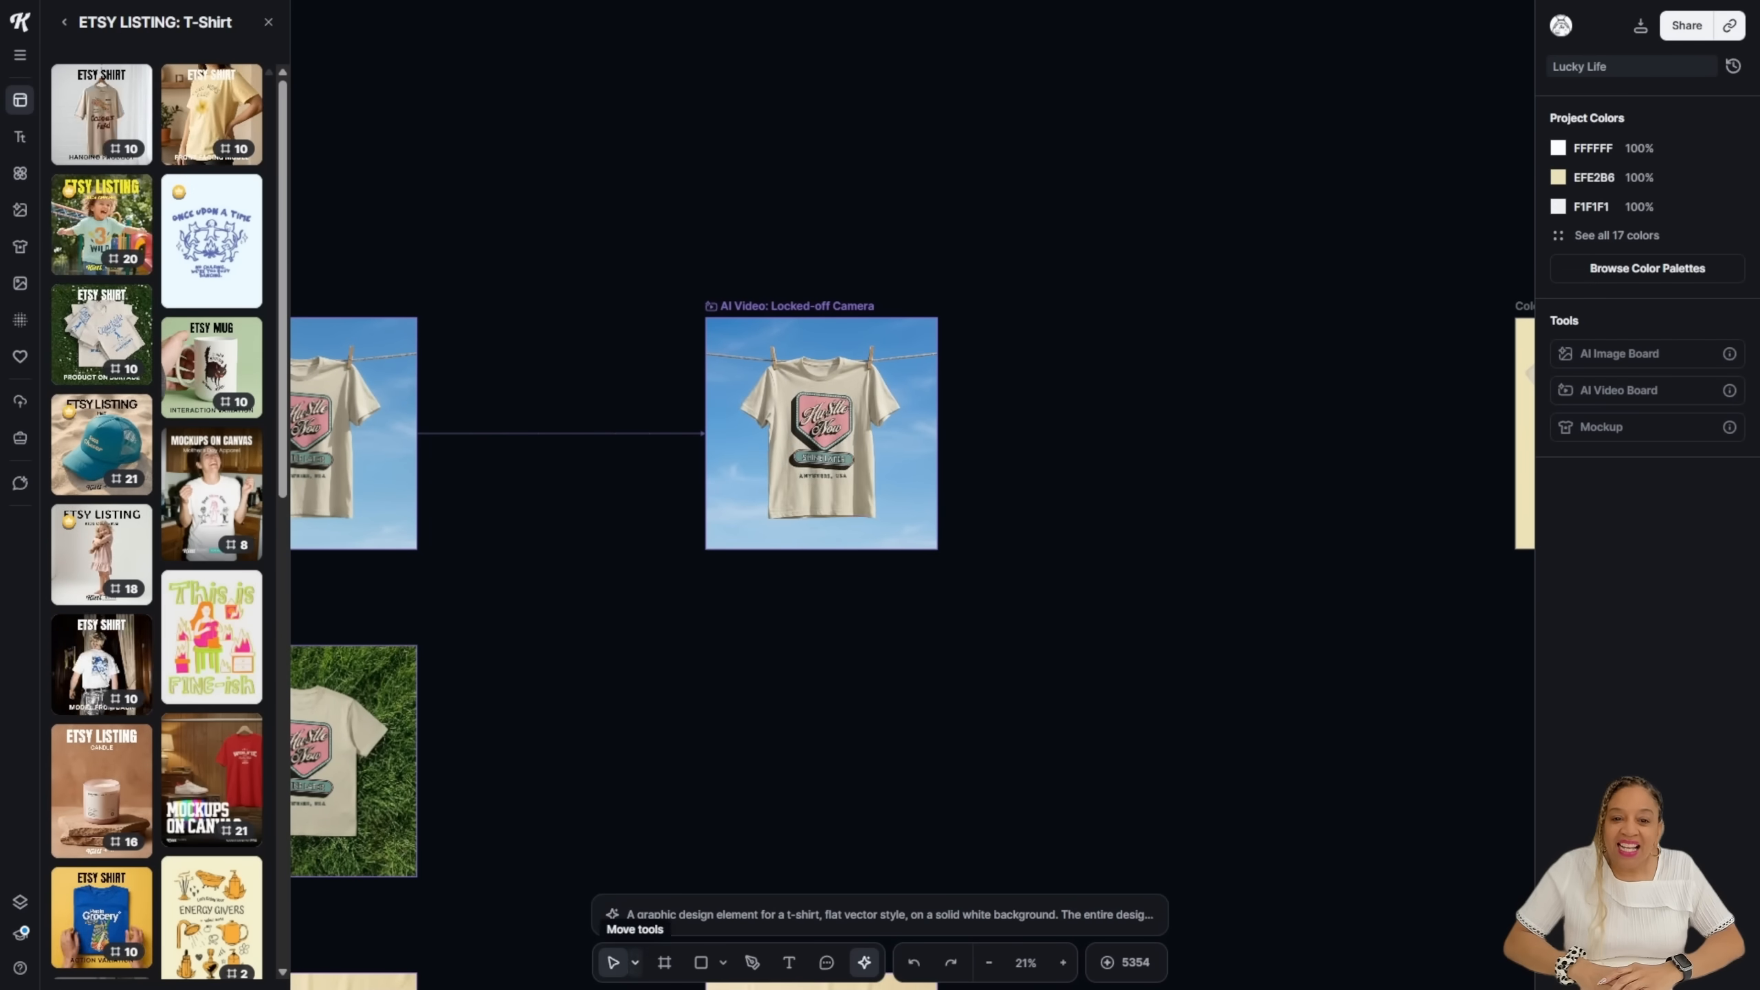
click(820, 458)
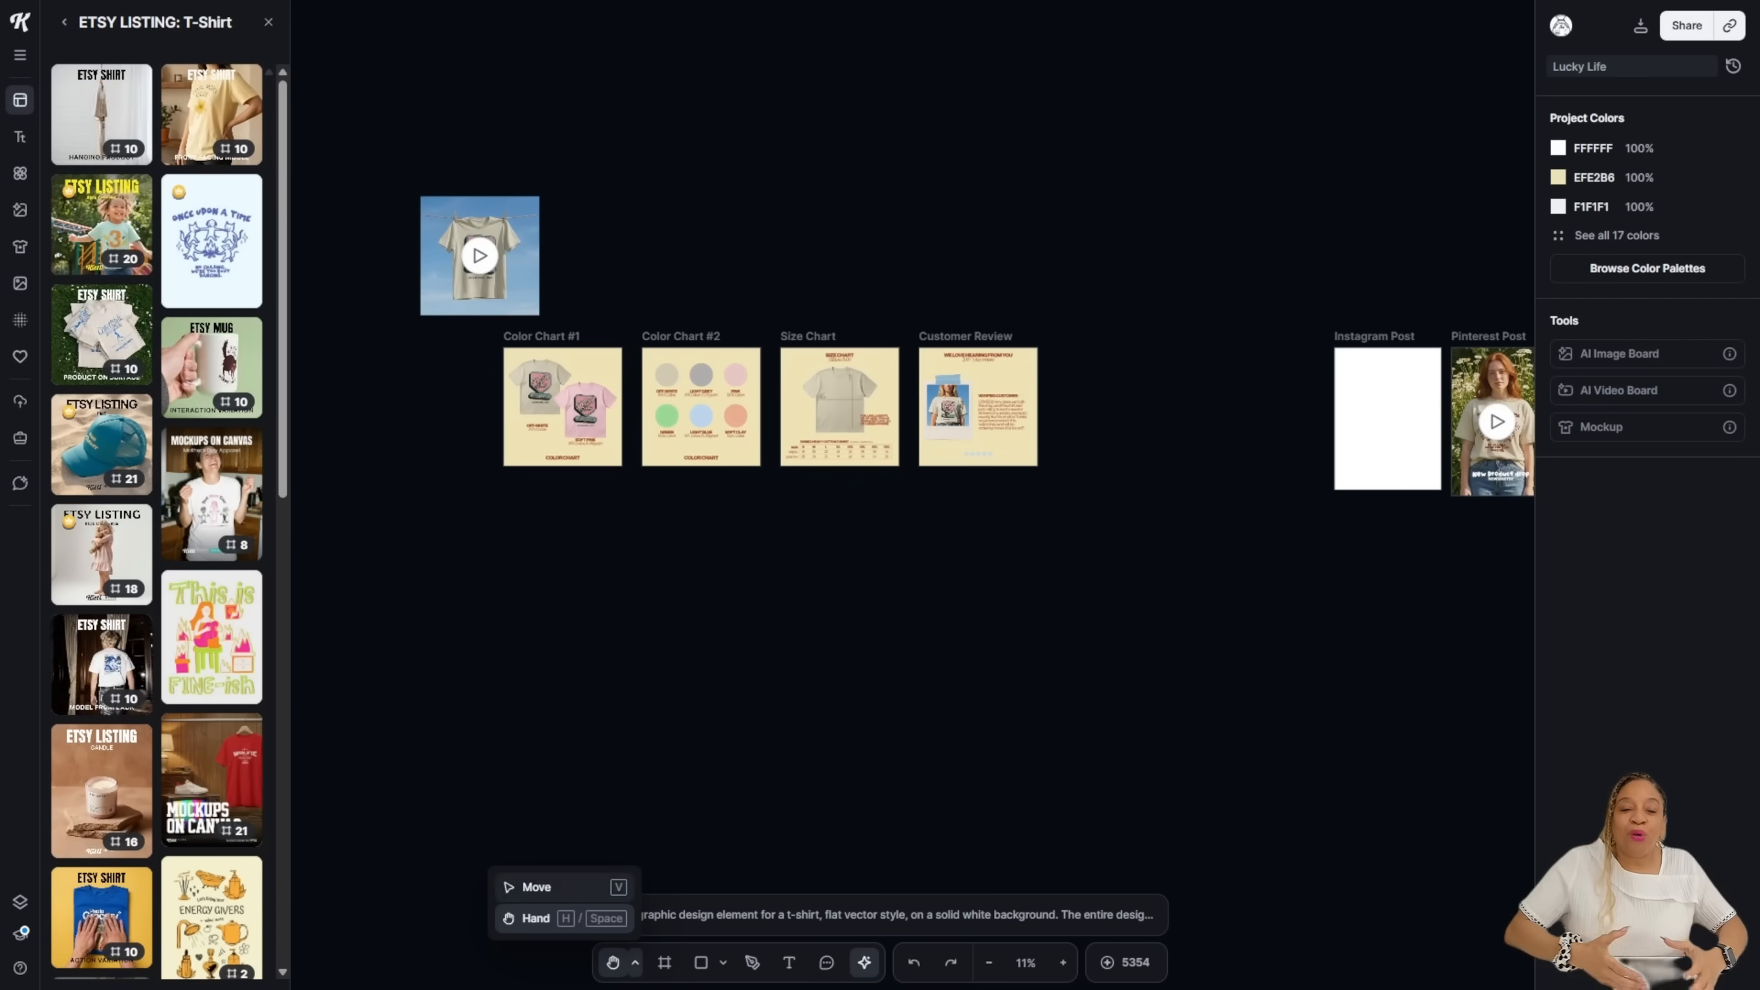
key(v)
drag(479, 255, 1386, 403)
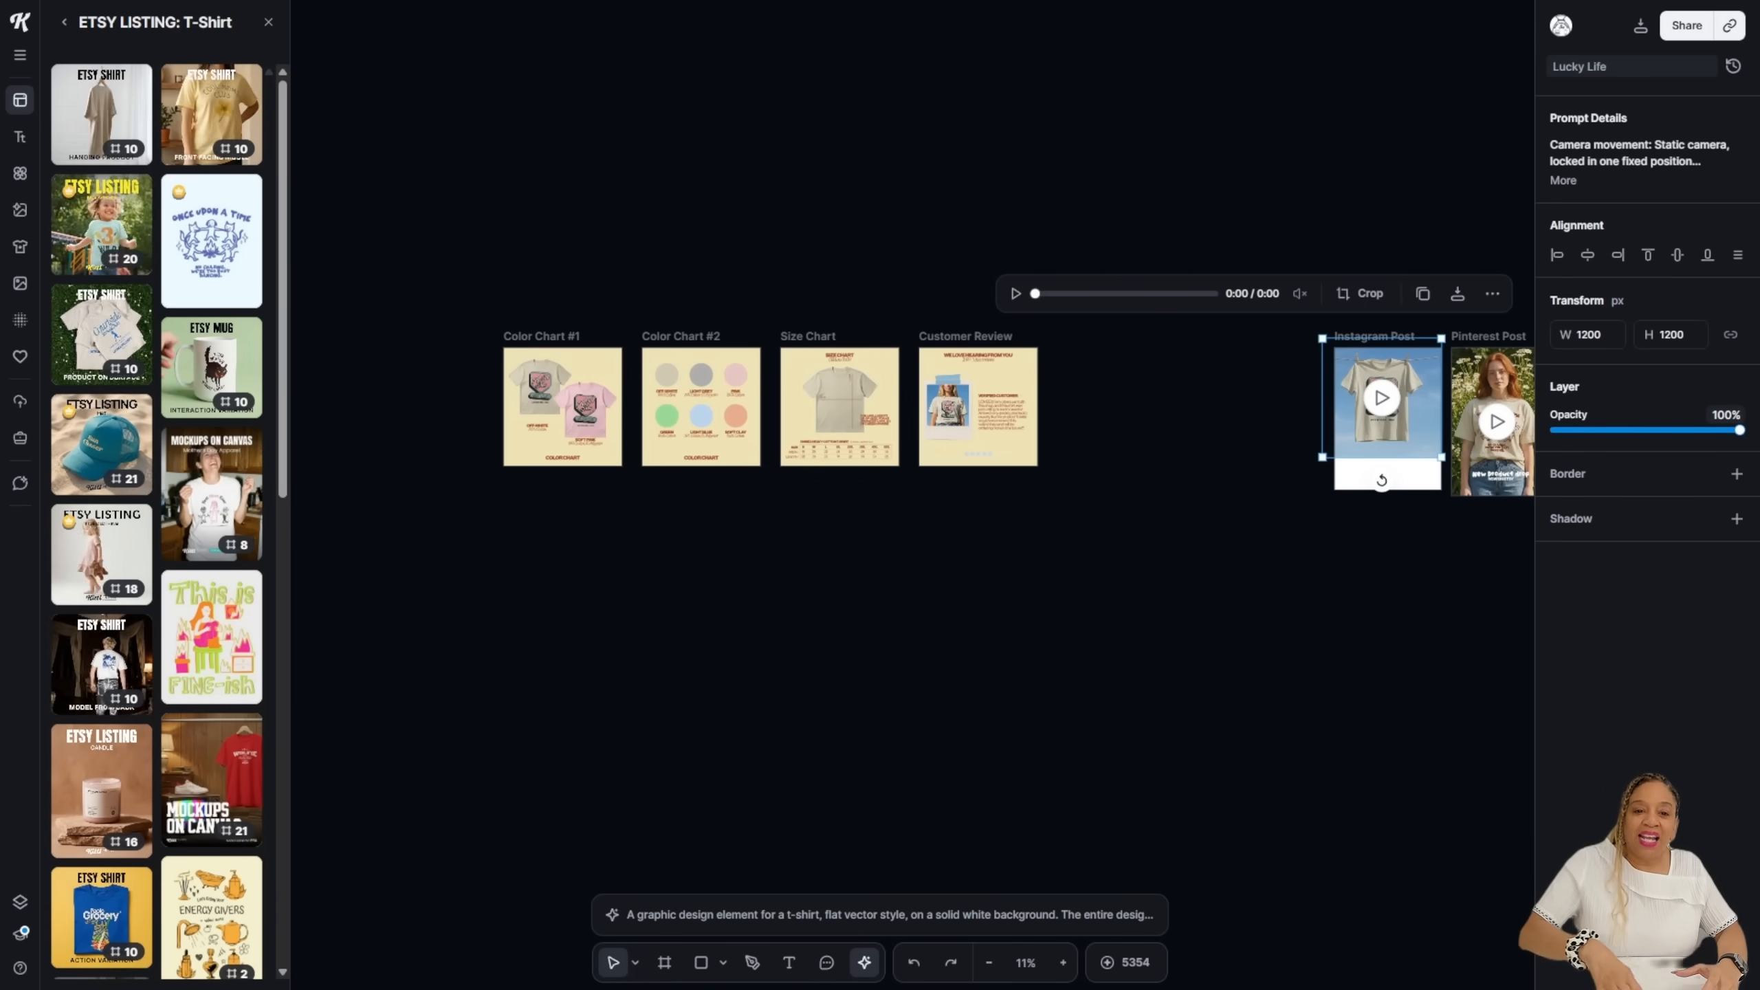
Step: Size the video to 1456 px in the frame and send it behind the New product drop text
drag(1440, 458, 1481, 496)
drag(1407, 444, 1398, 437)
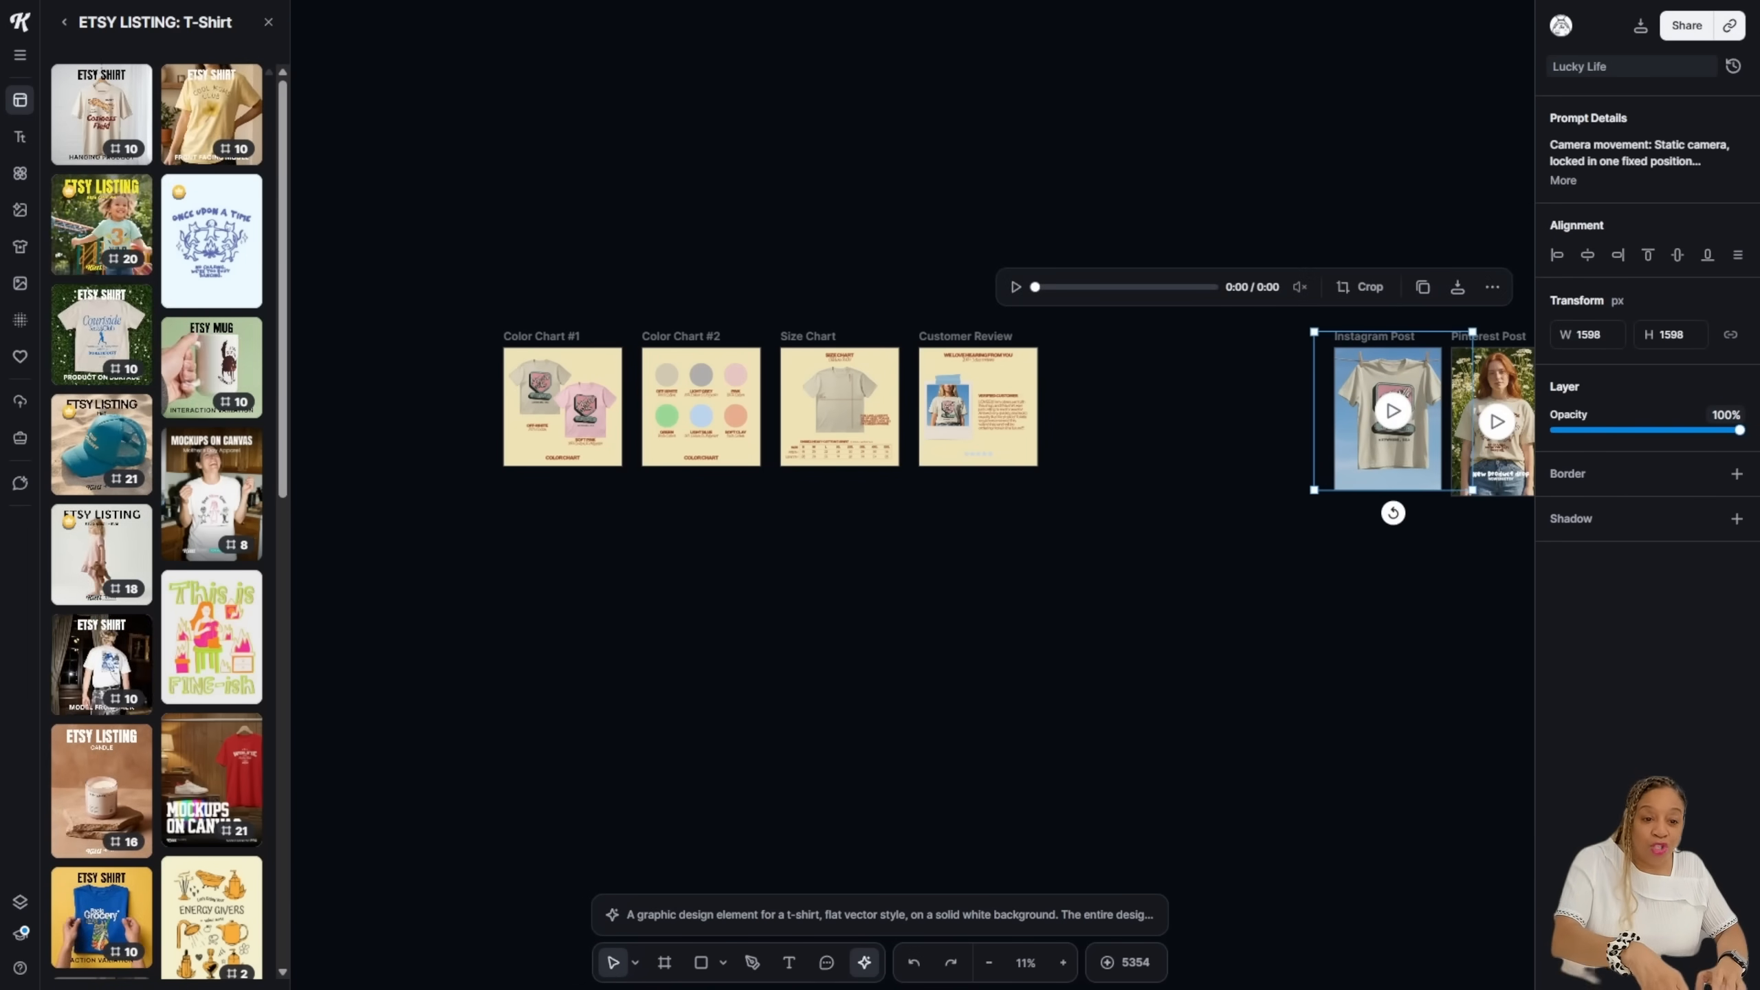
right_click(1380, 376)
click(1427, 603)
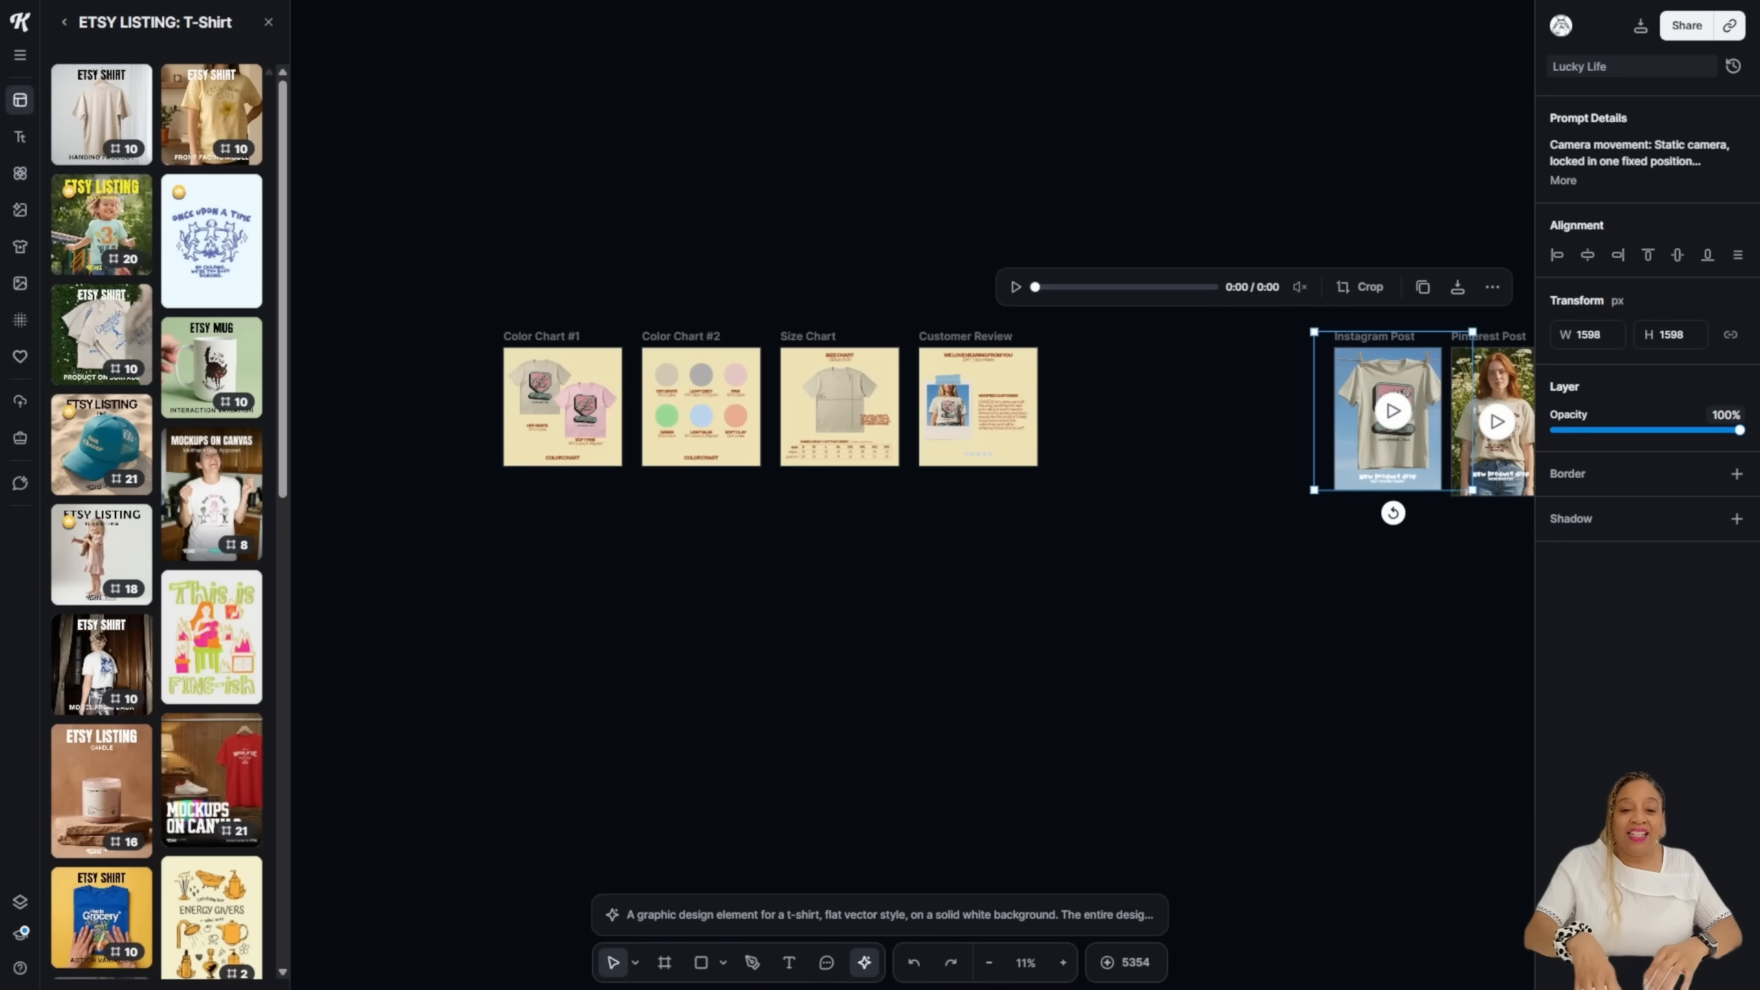
drag(1394, 443, 1389, 451)
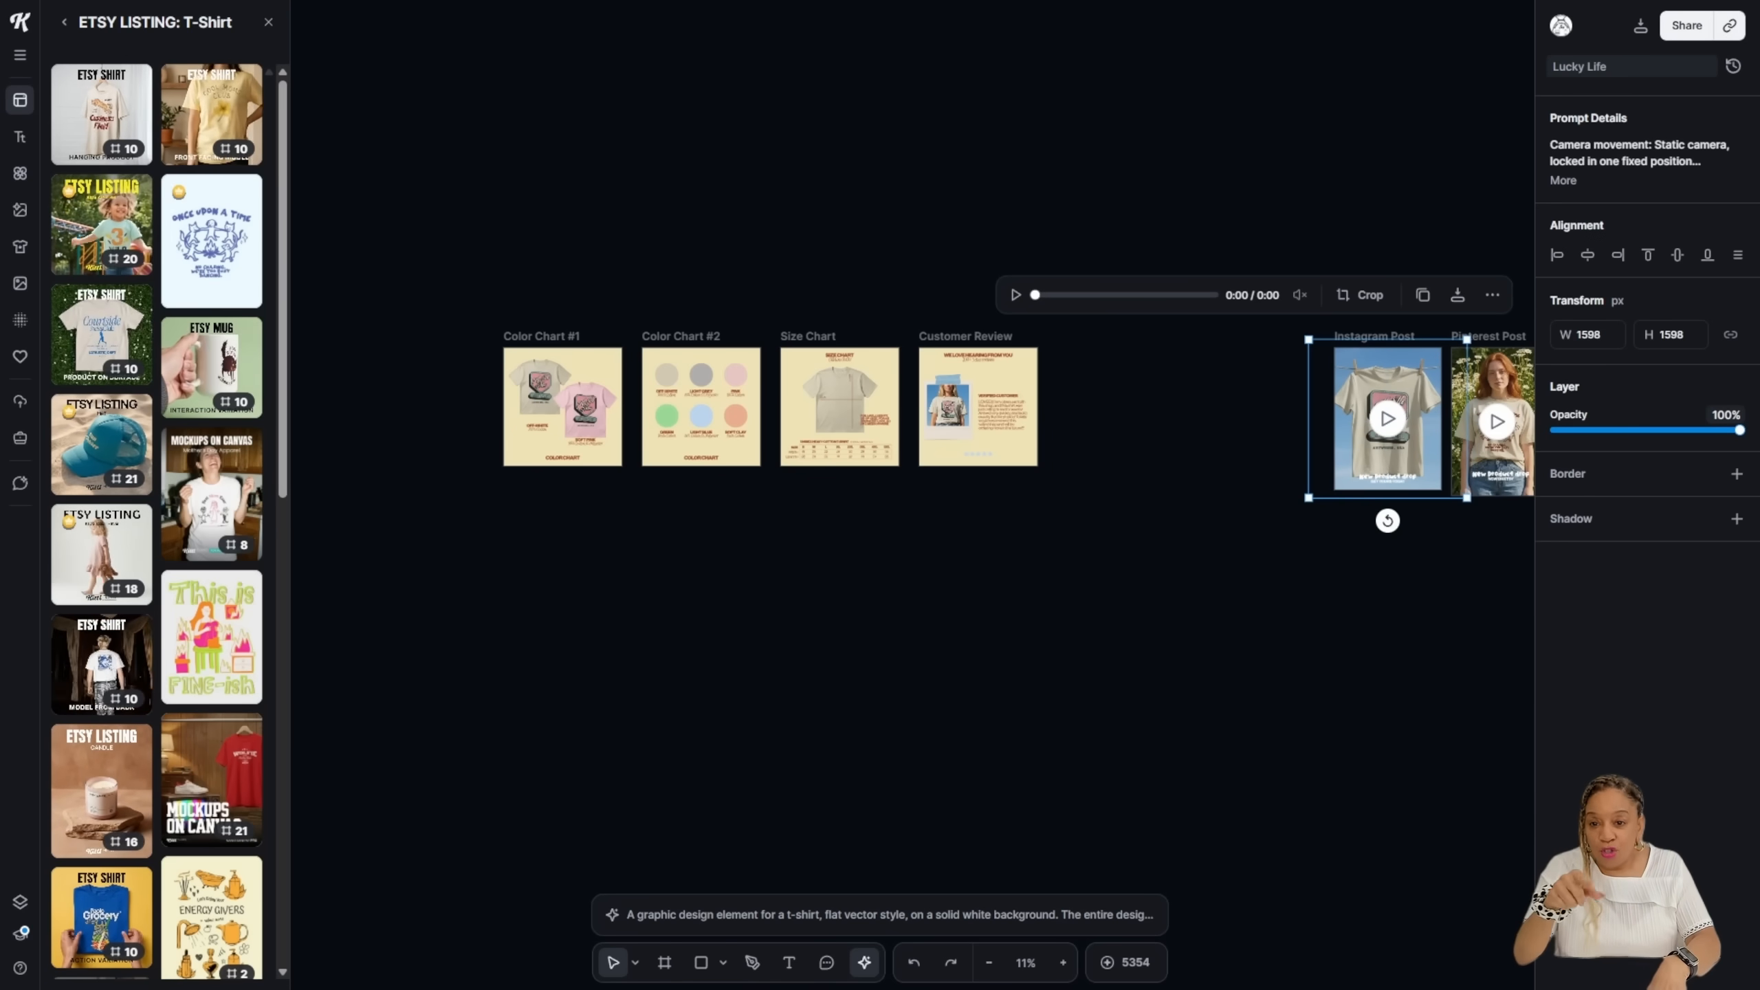
drag(1309, 339, 1323, 354)
drag(1394, 443, 1388, 436)
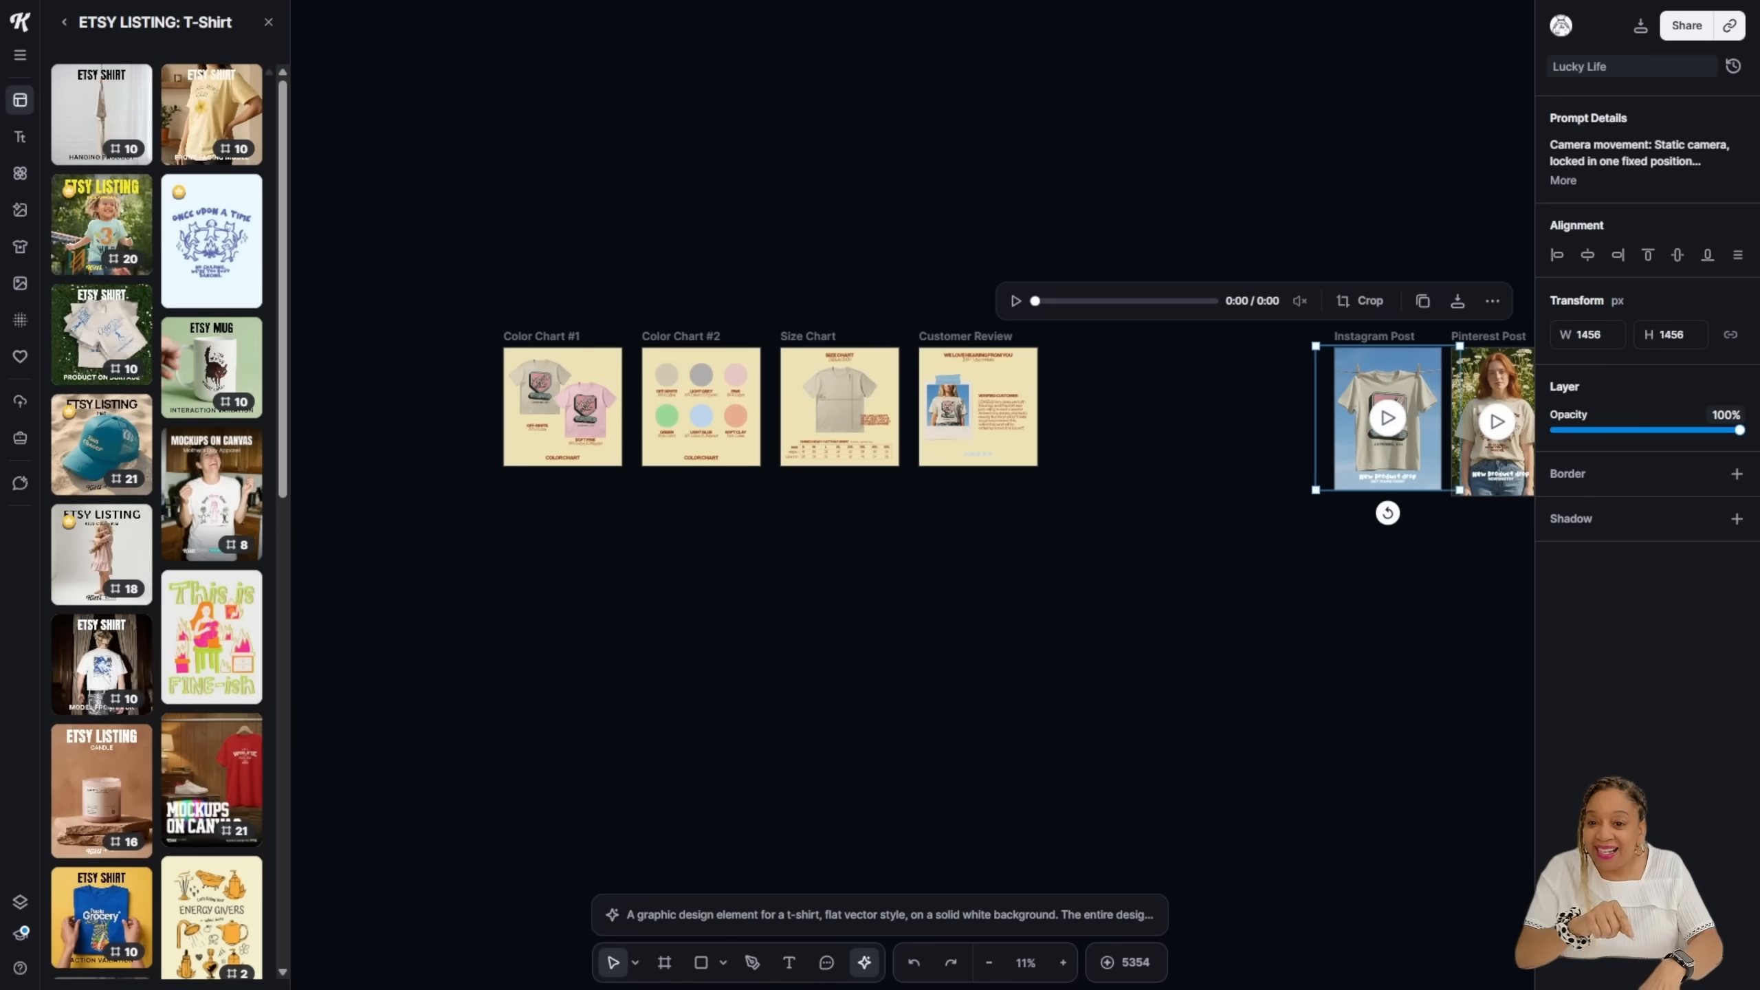
Step: Pan the canvas over to the Model and Lifestyle boards
scroll(1440, 530, down, 2)
key(space)
drag(693, 776, 1152, 134)
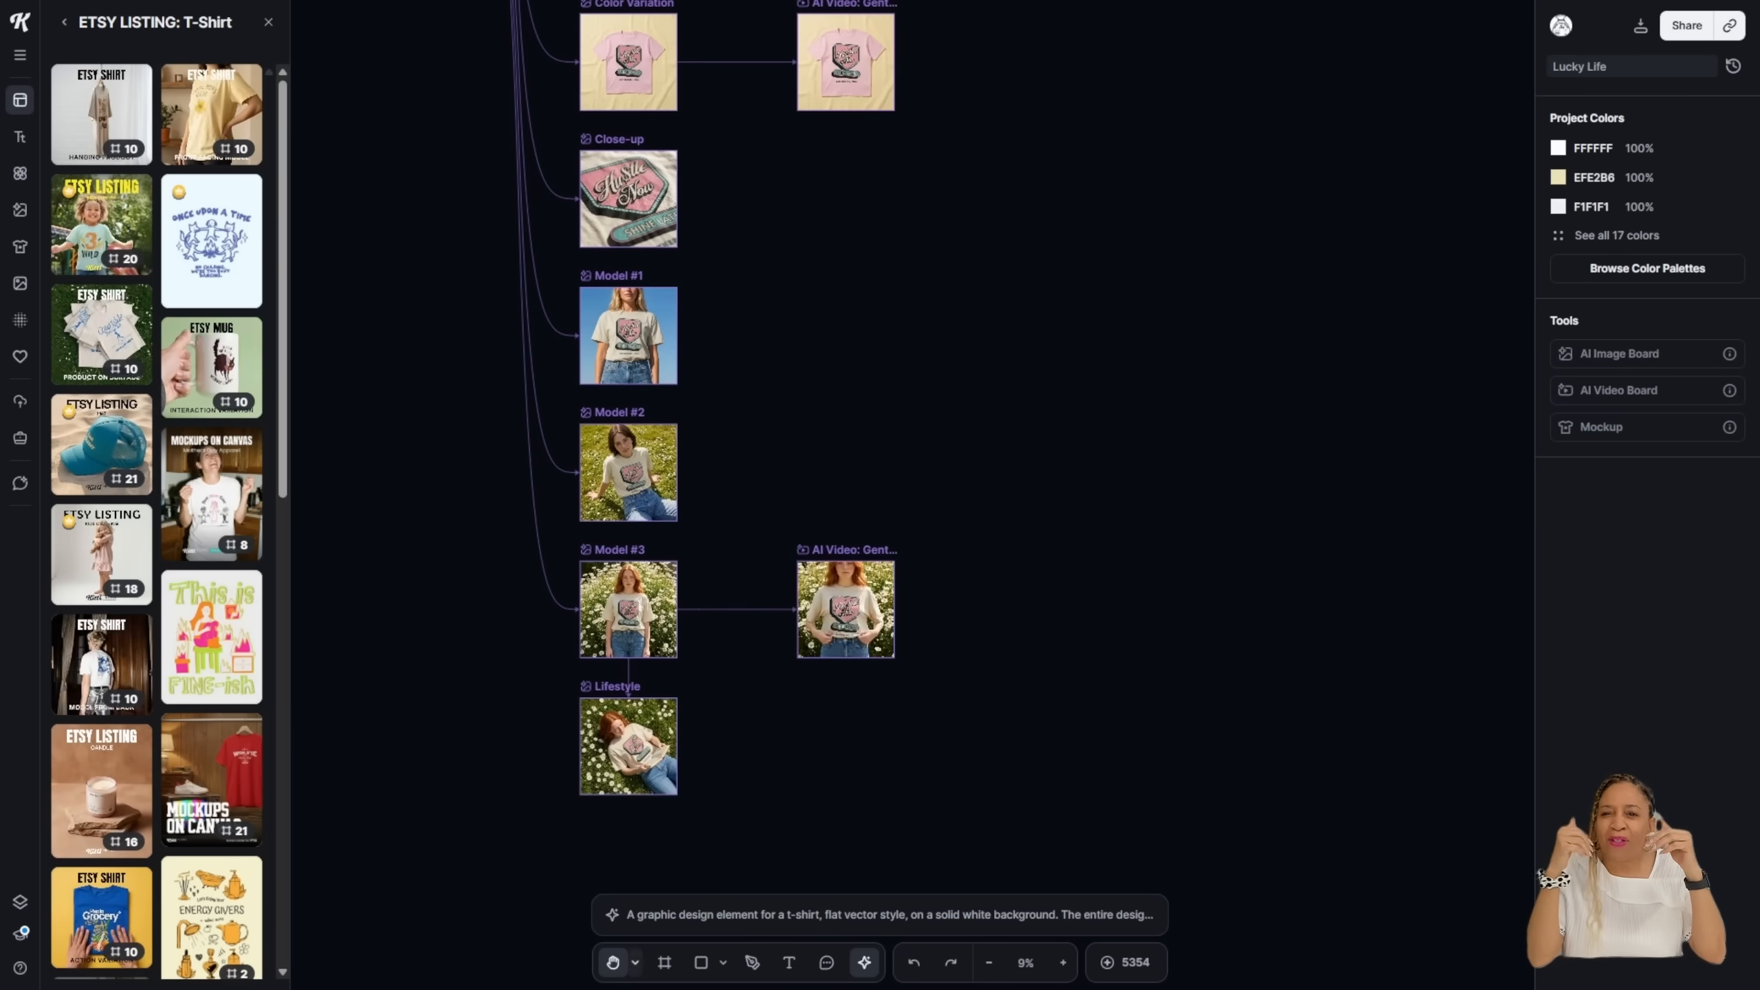
Step: Select the Model #3 video and delete the old Pinterest Post video
click(635, 962)
click(547, 889)
click(847, 609)
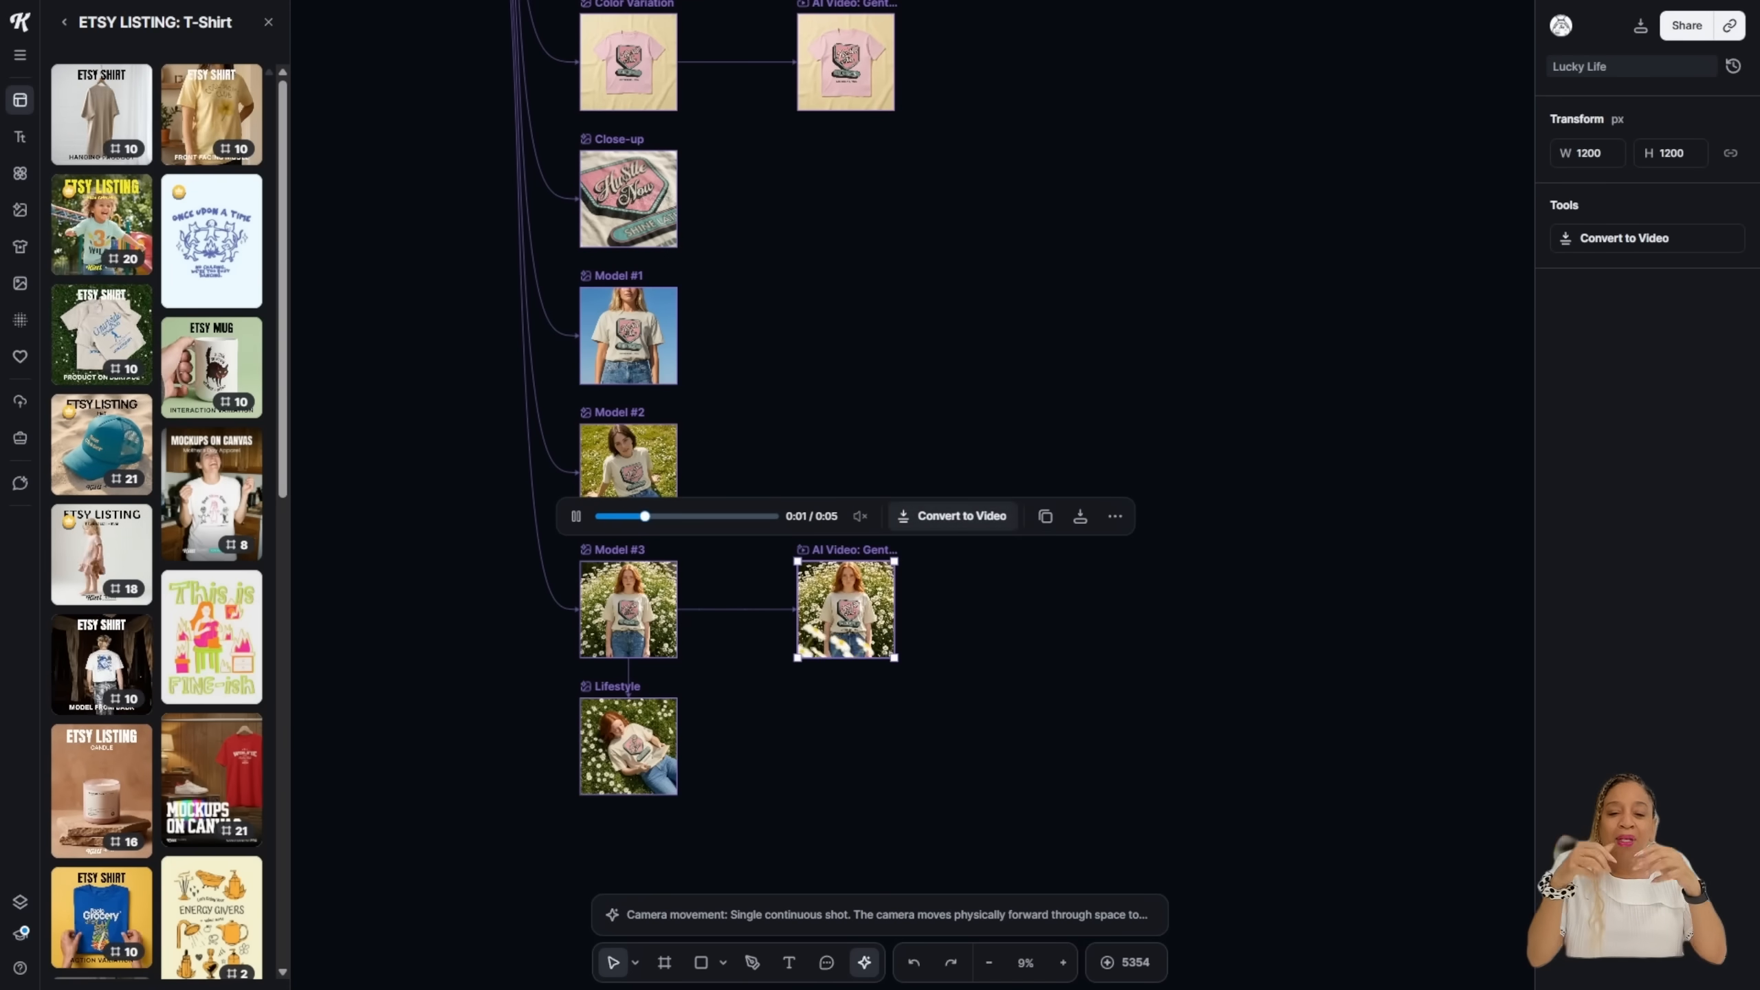
click(634, 963)
click(547, 920)
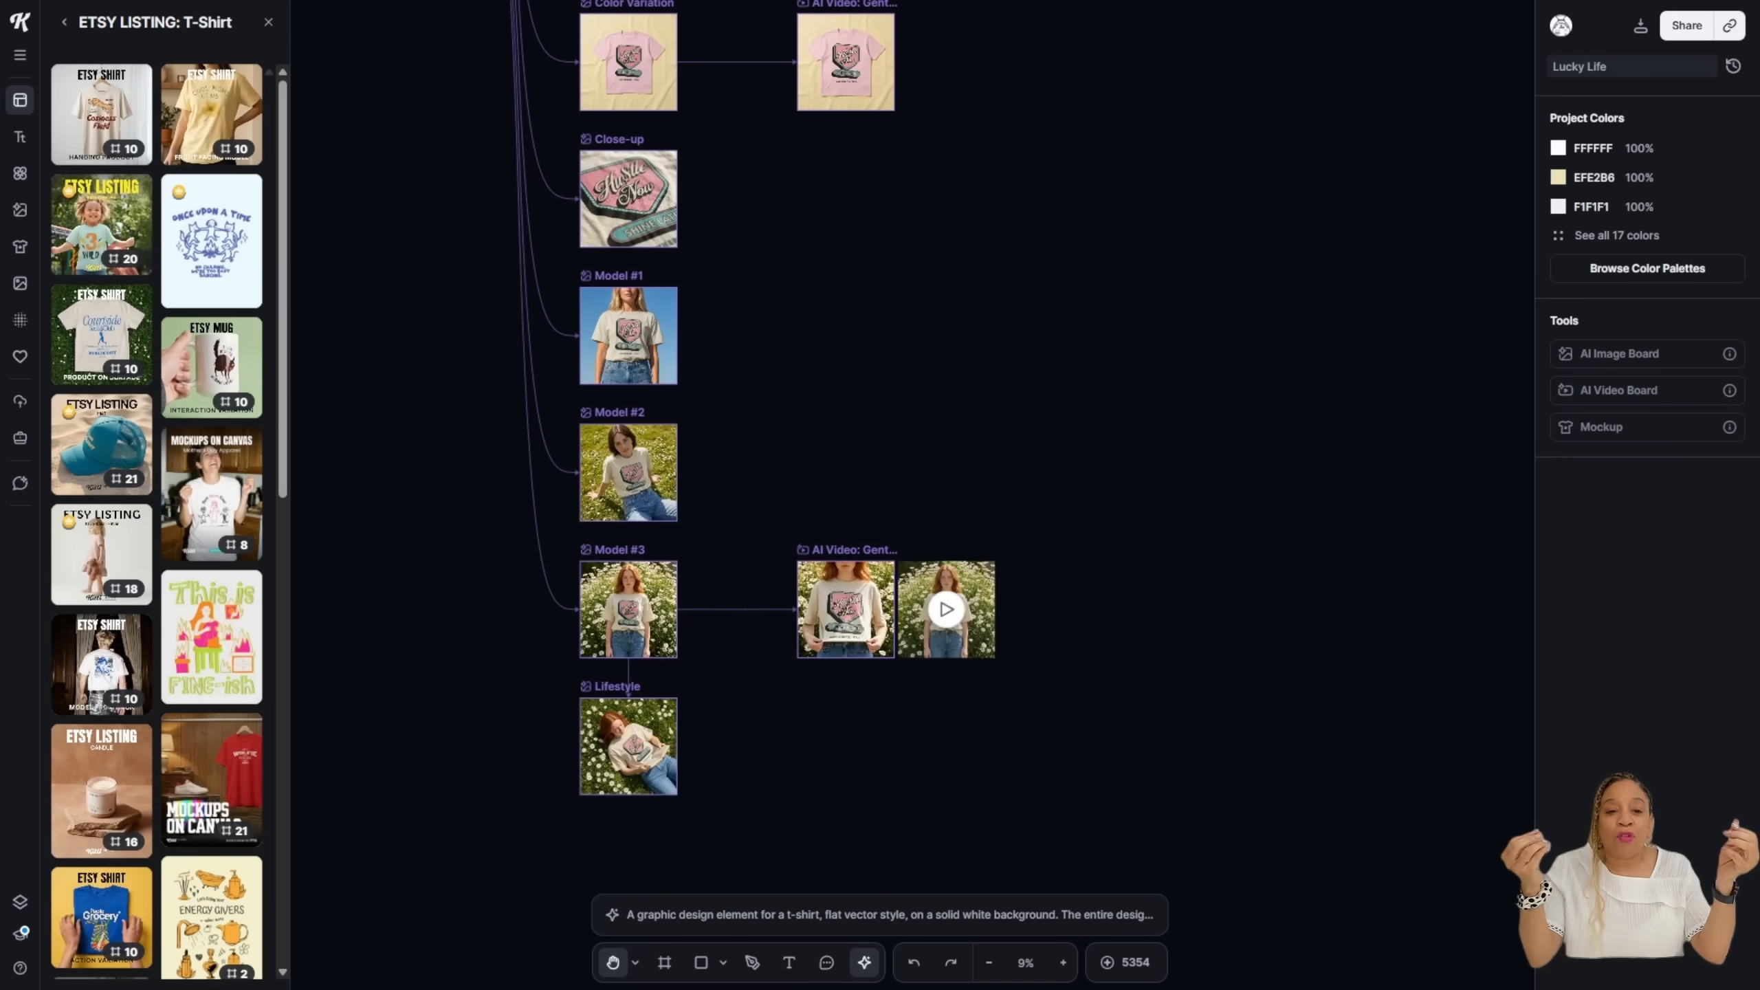
click(634, 962)
click(547, 889)
scroll(832, 747, down, 10)
scroll(832, 747, up, 5)
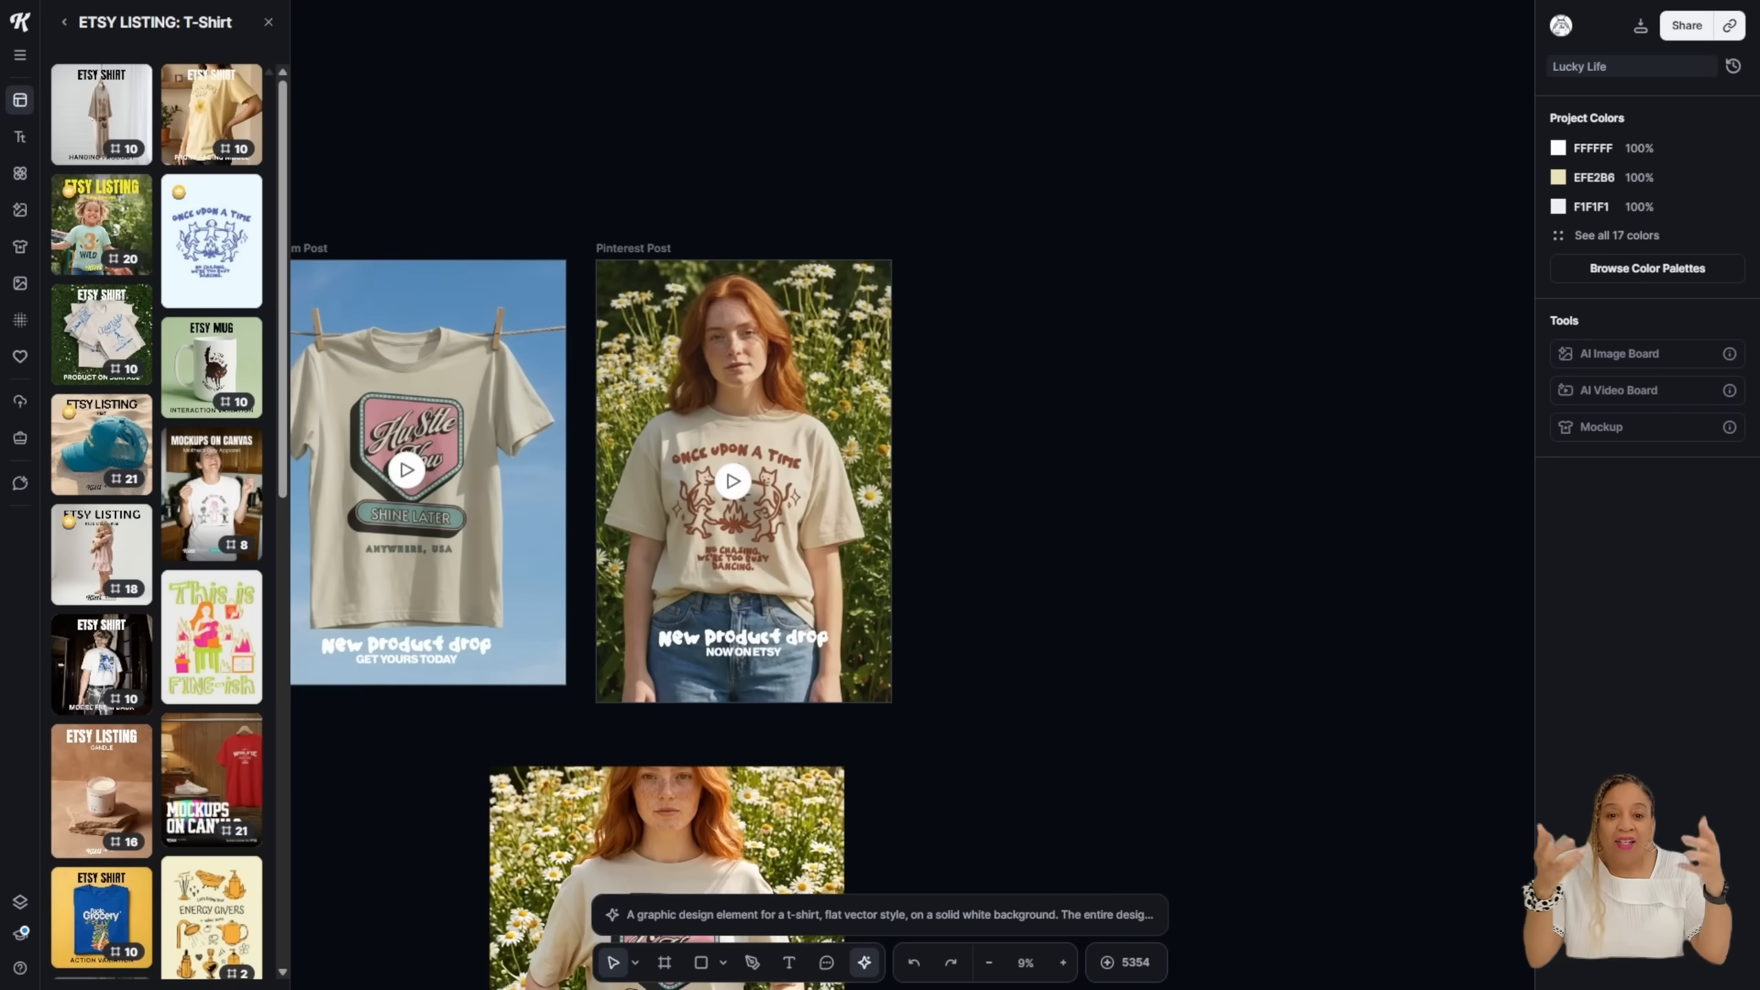
click(909, 480)
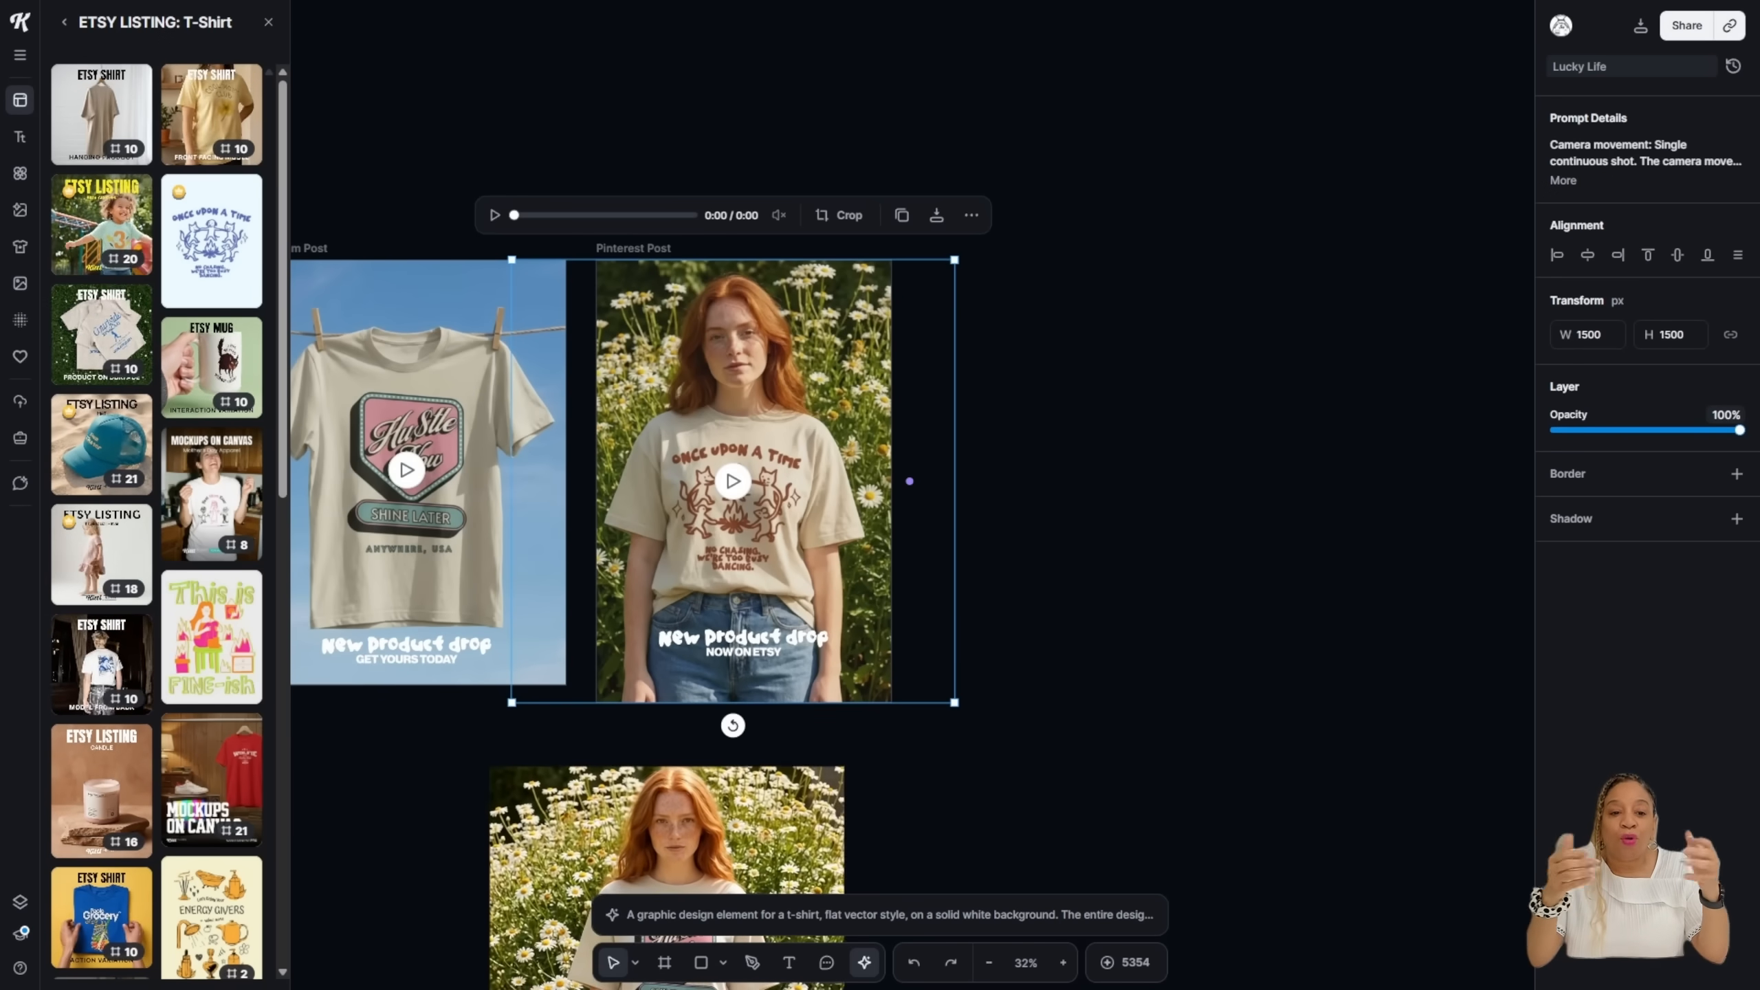
key(Delete)
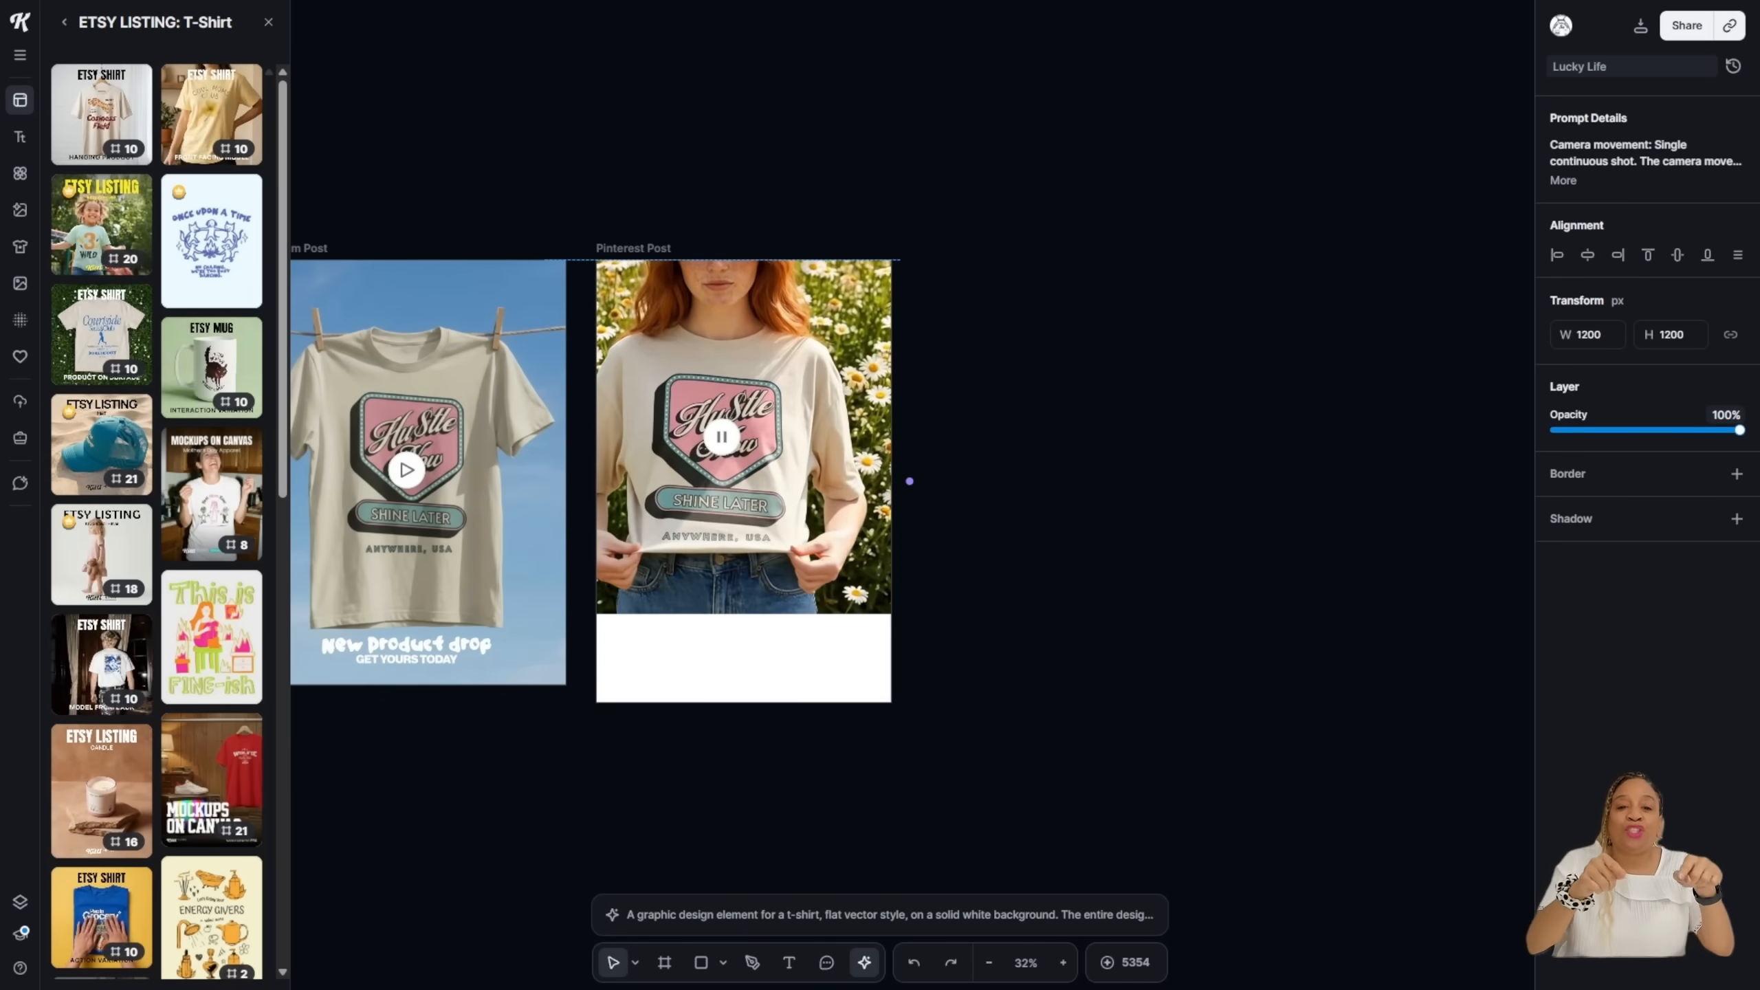
Step: Fit the daisy-field video to the Pinterest frame at 1550 and send it behind the New product drop text
drag(899, 613, 1001, 717)
drag(824, 554, 807, 554)
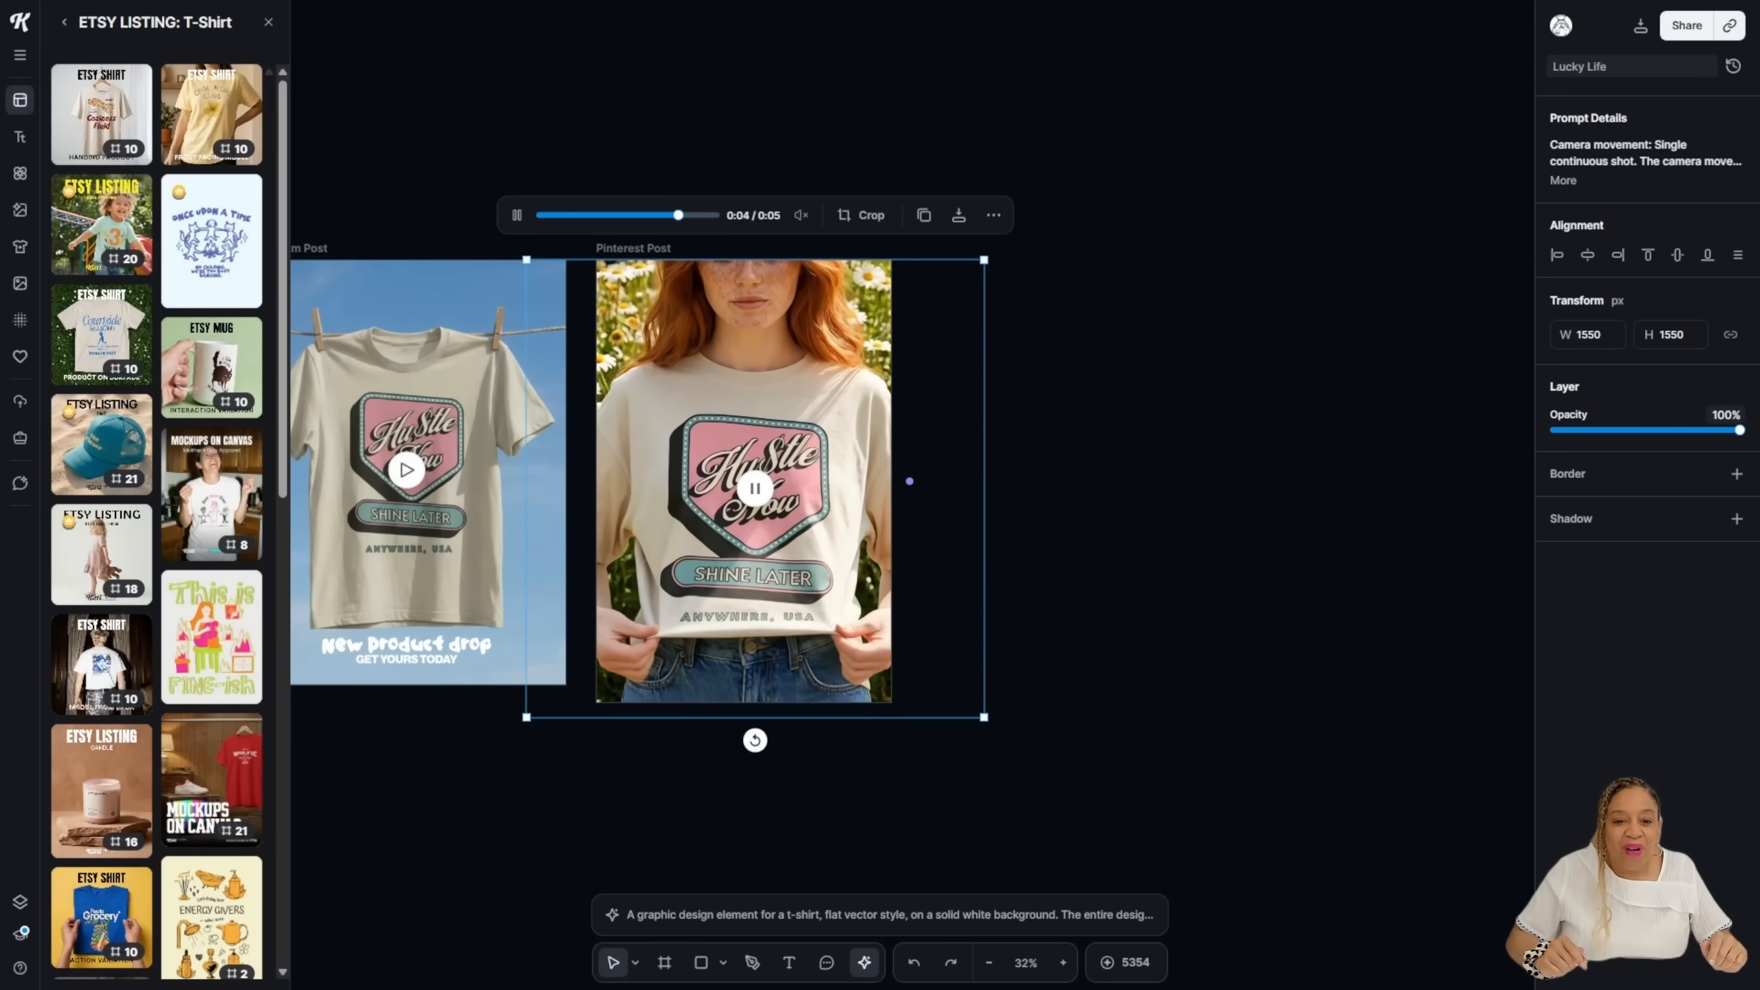
right_click(795, 333)
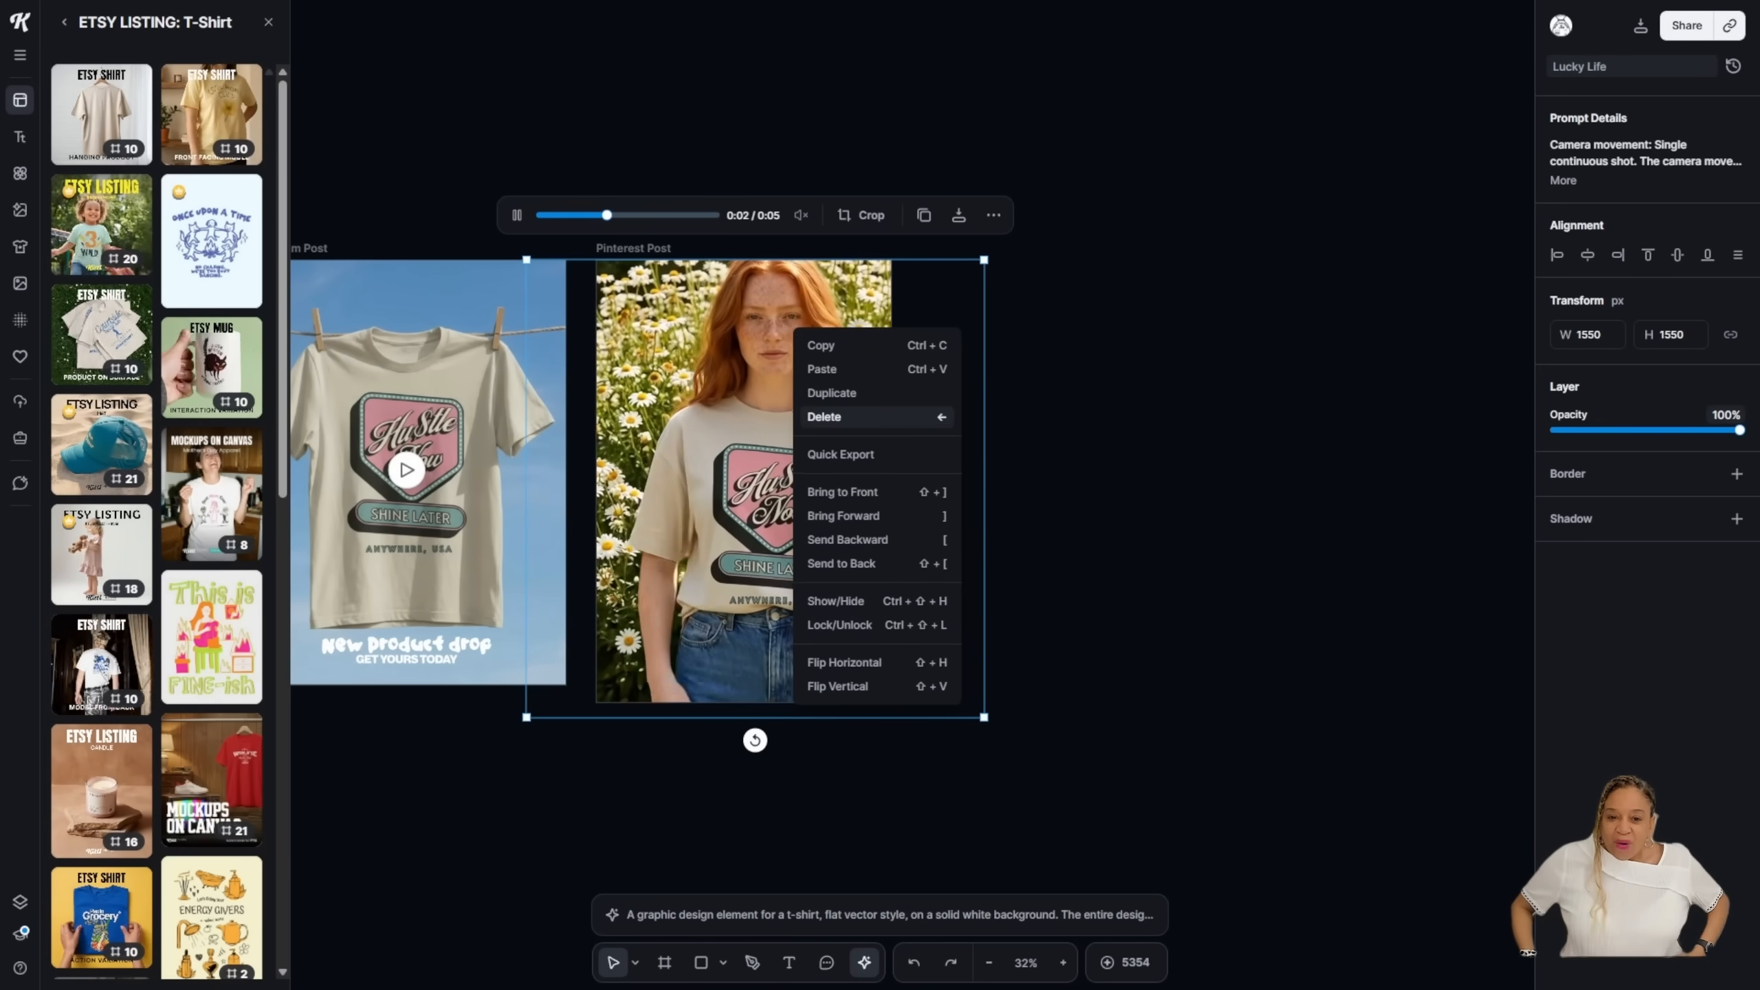
click(901, 563)
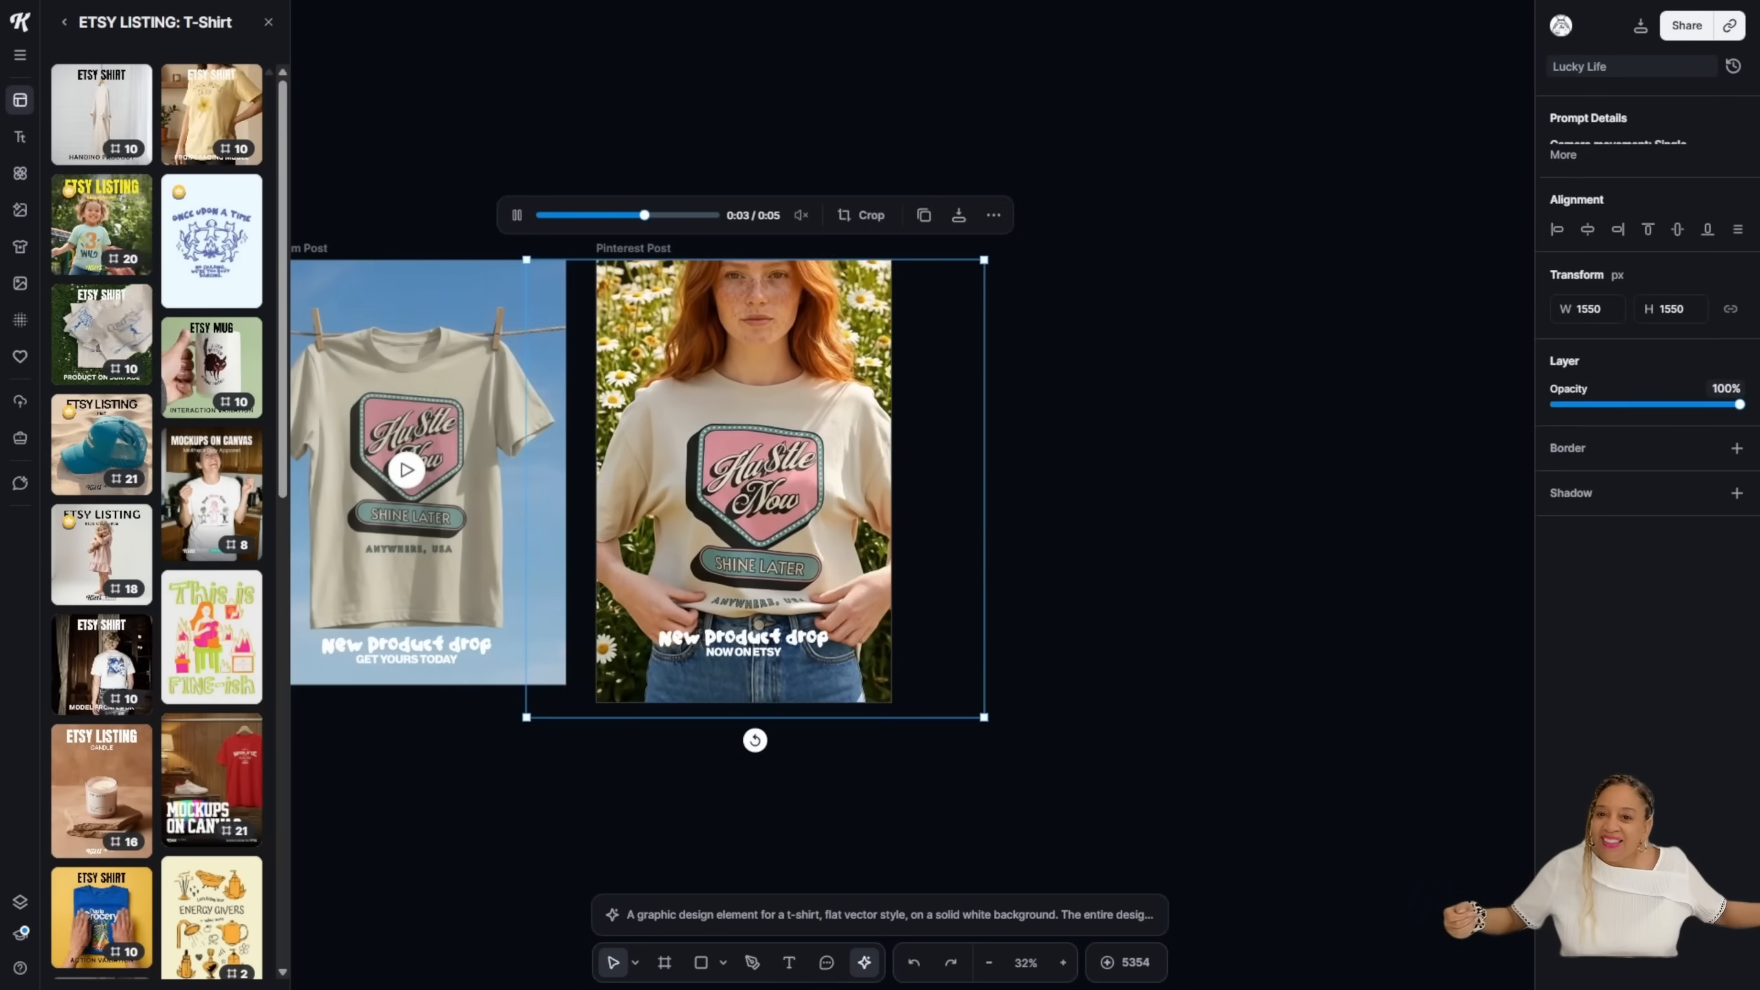
click(574, 826)
Step: Center both social posts in view and play the Instagram Post video to check it
scroll(574, 826, down, 3)
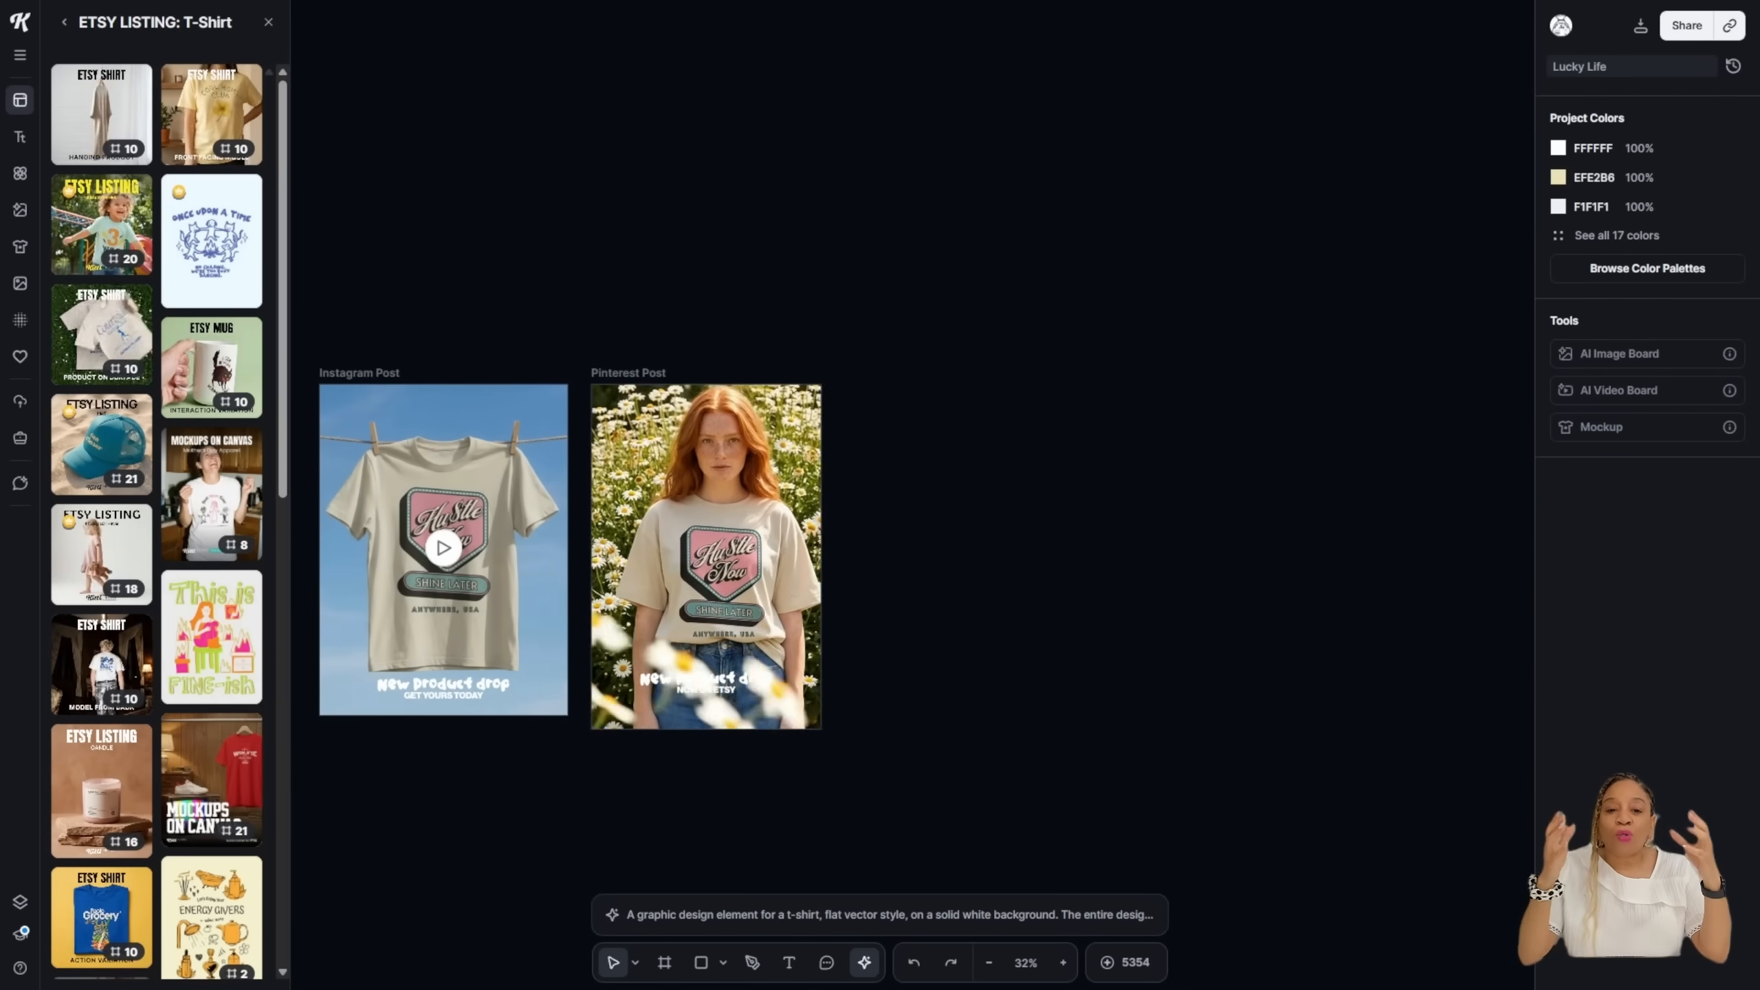
click(635, 962)
click(554, 919)
drag(589, 805, 1009, 676)
scroll(977, 674, up, 3)
scroll(977, 674, up, 3)
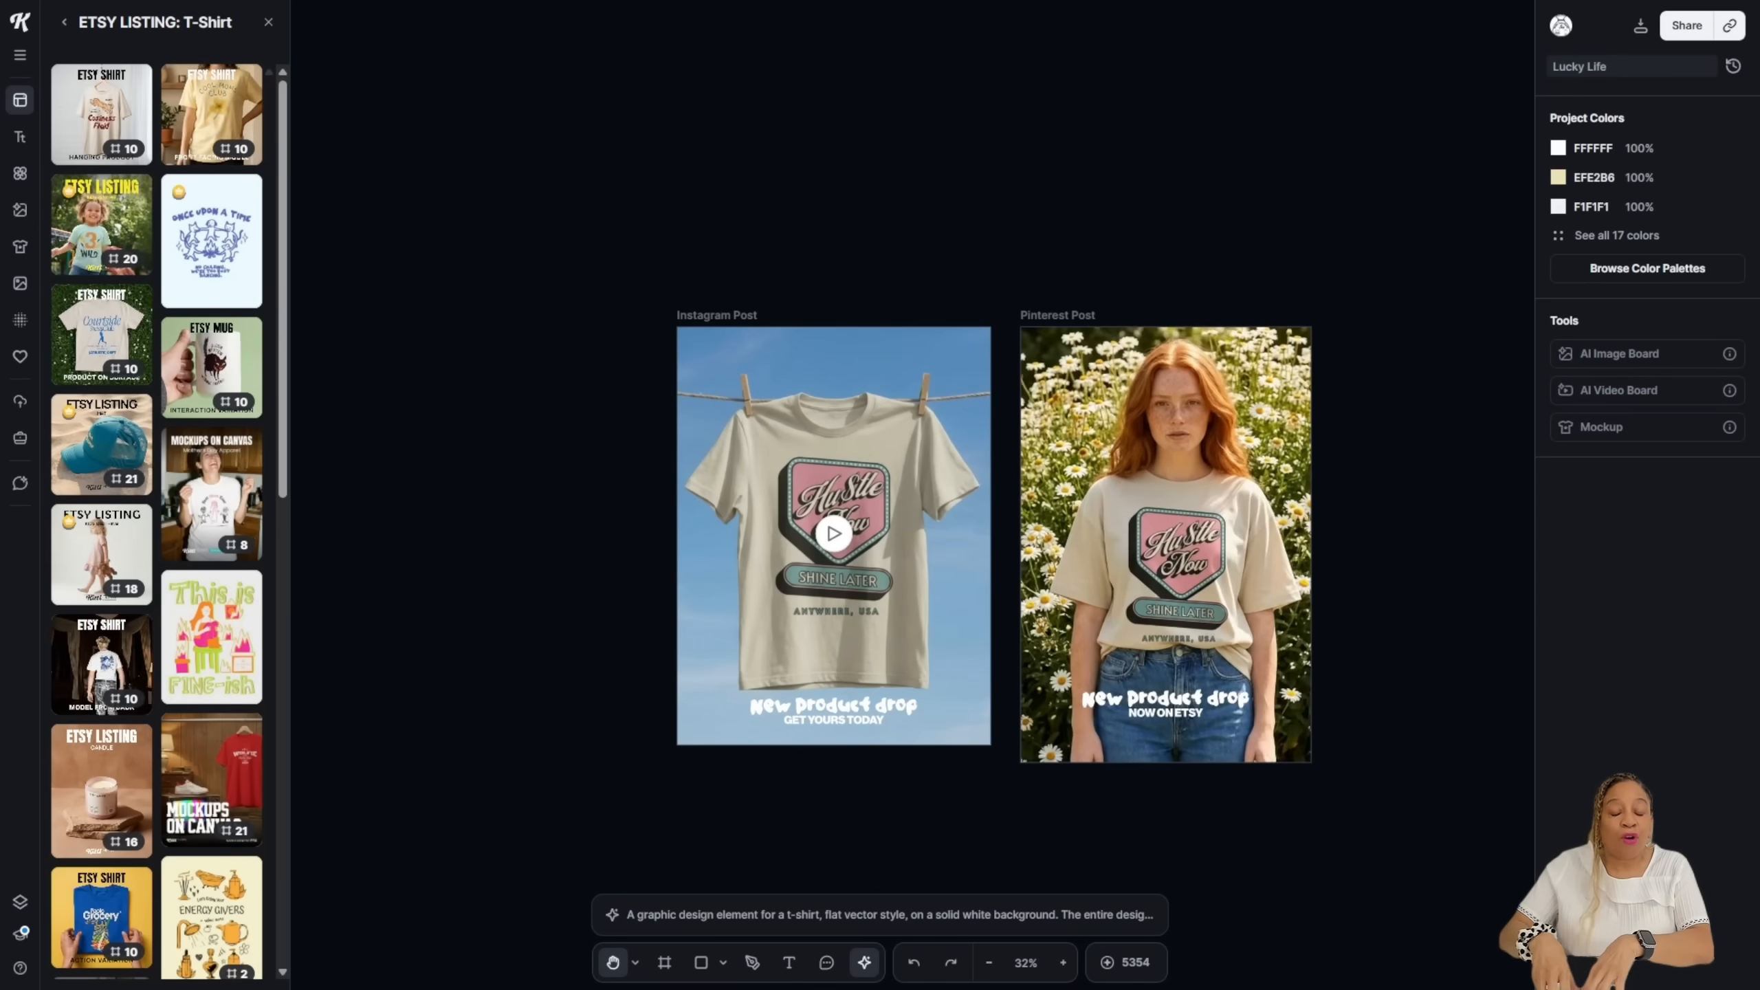
click(635, 963)
click(554, 888)
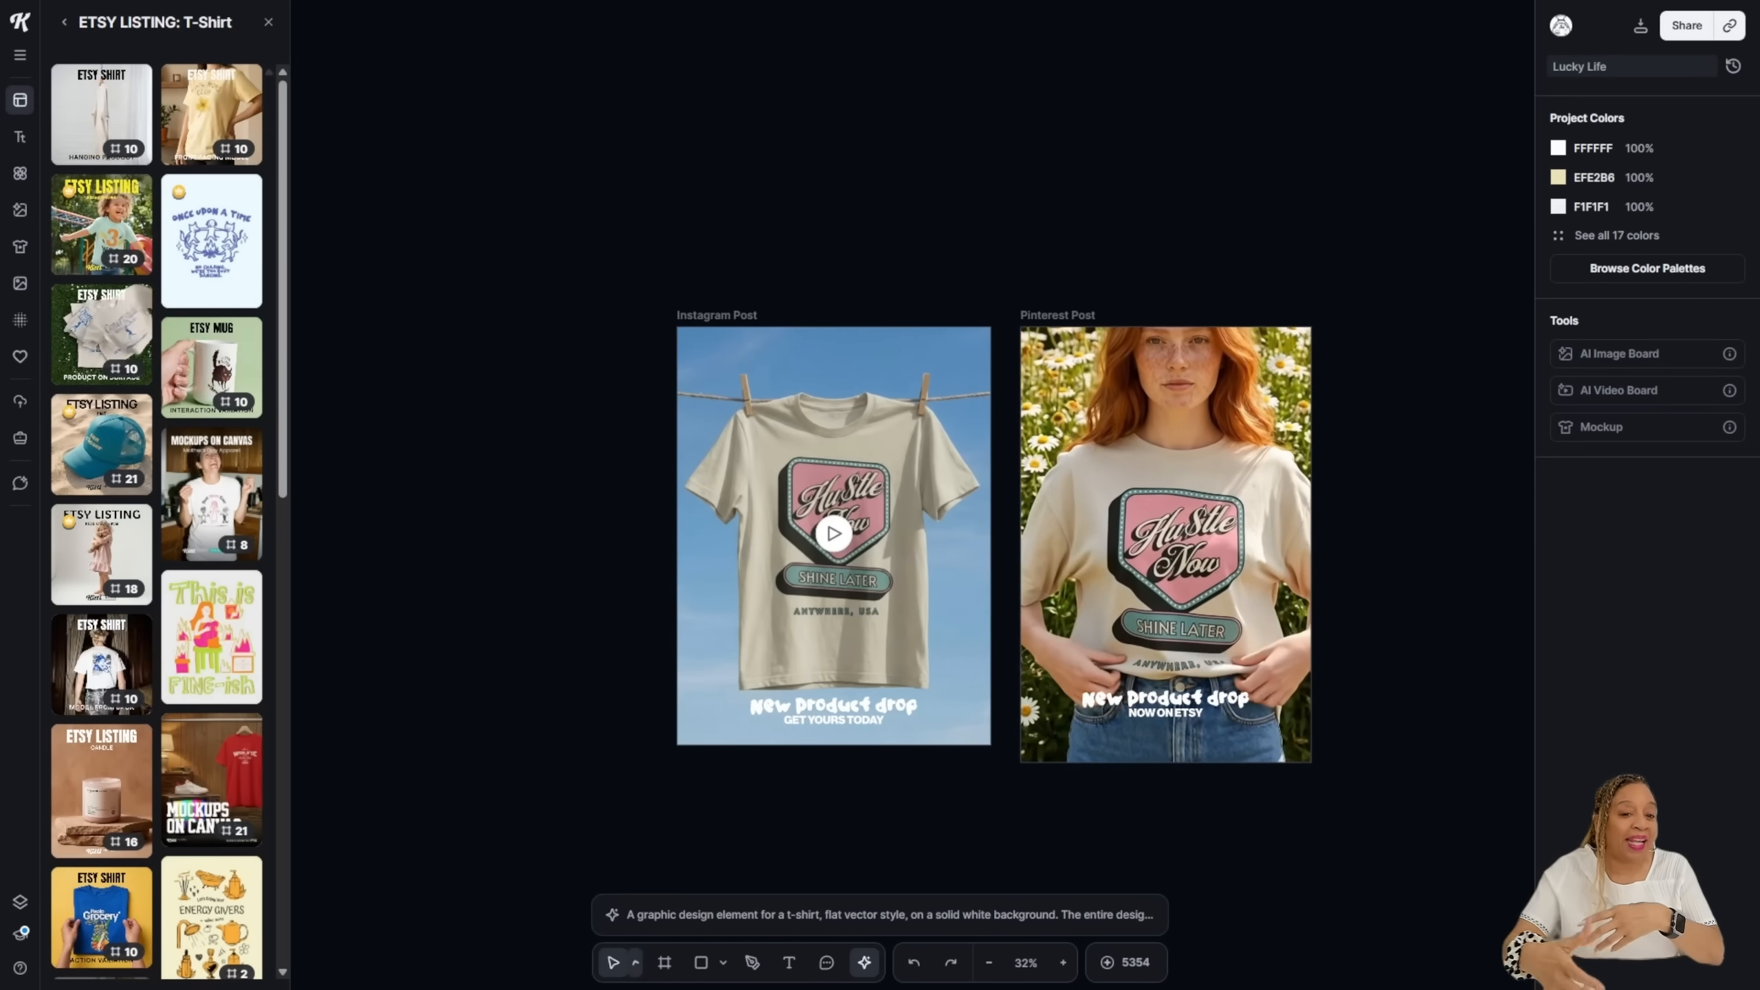
click(833, 533)
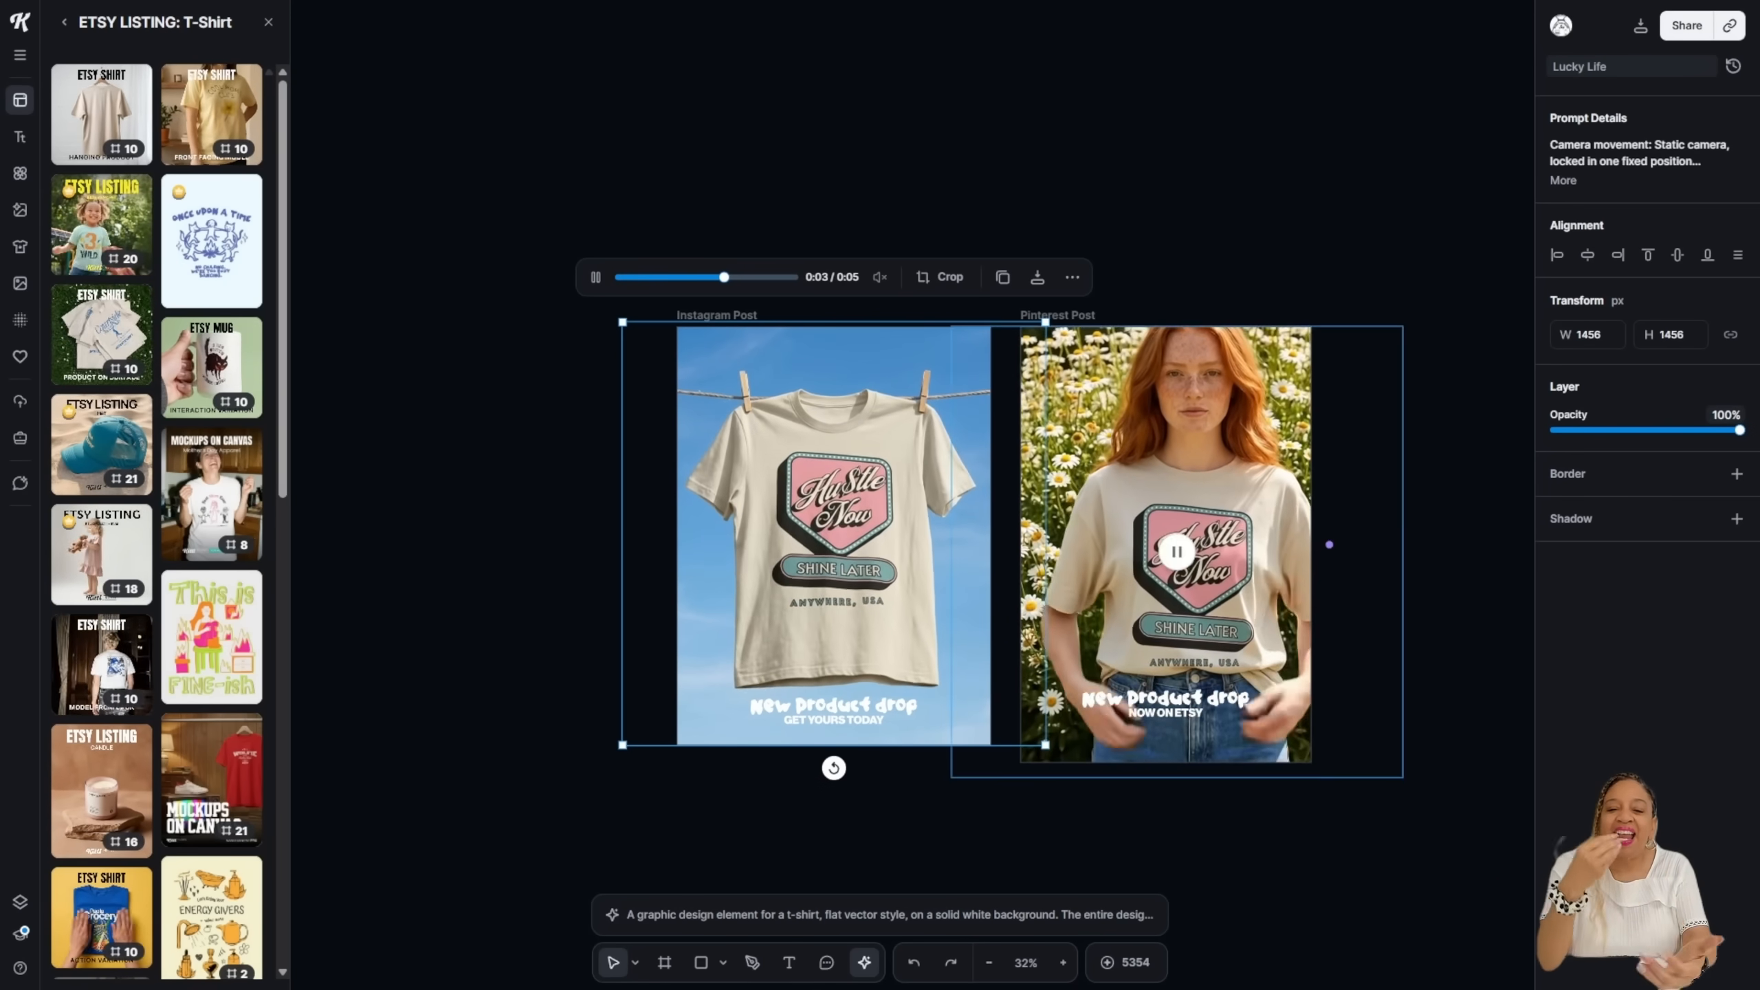
click(635, 962)
click(554, 918)
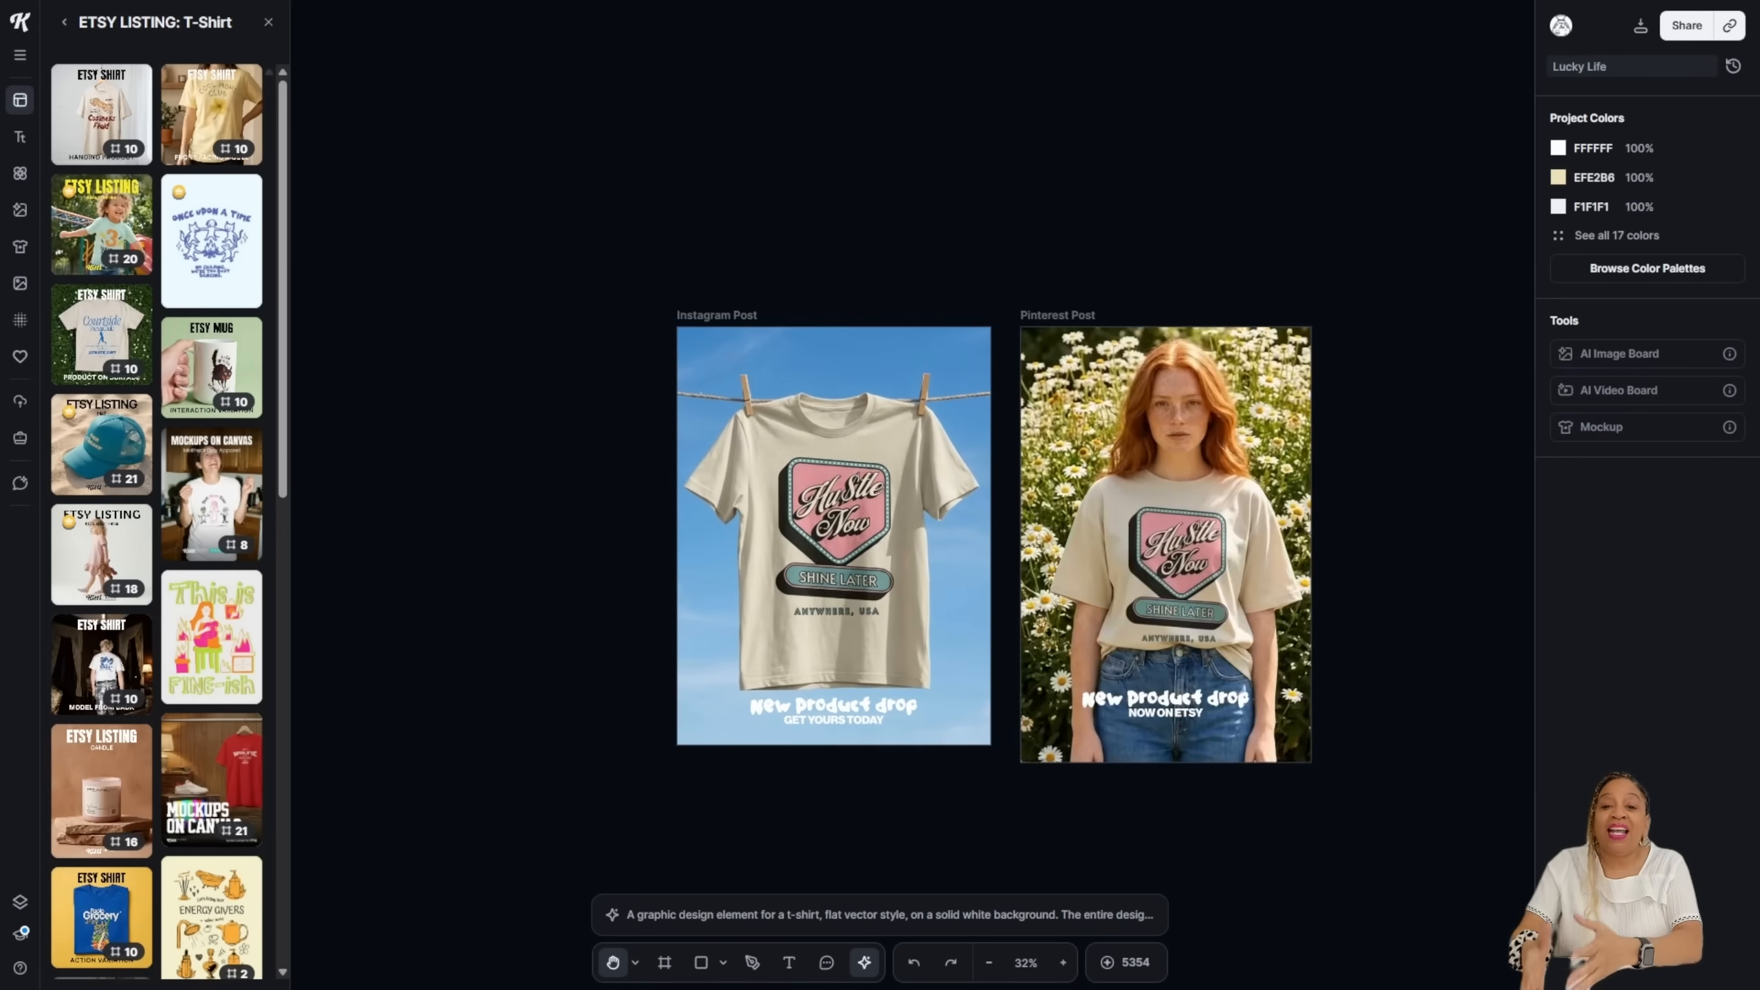